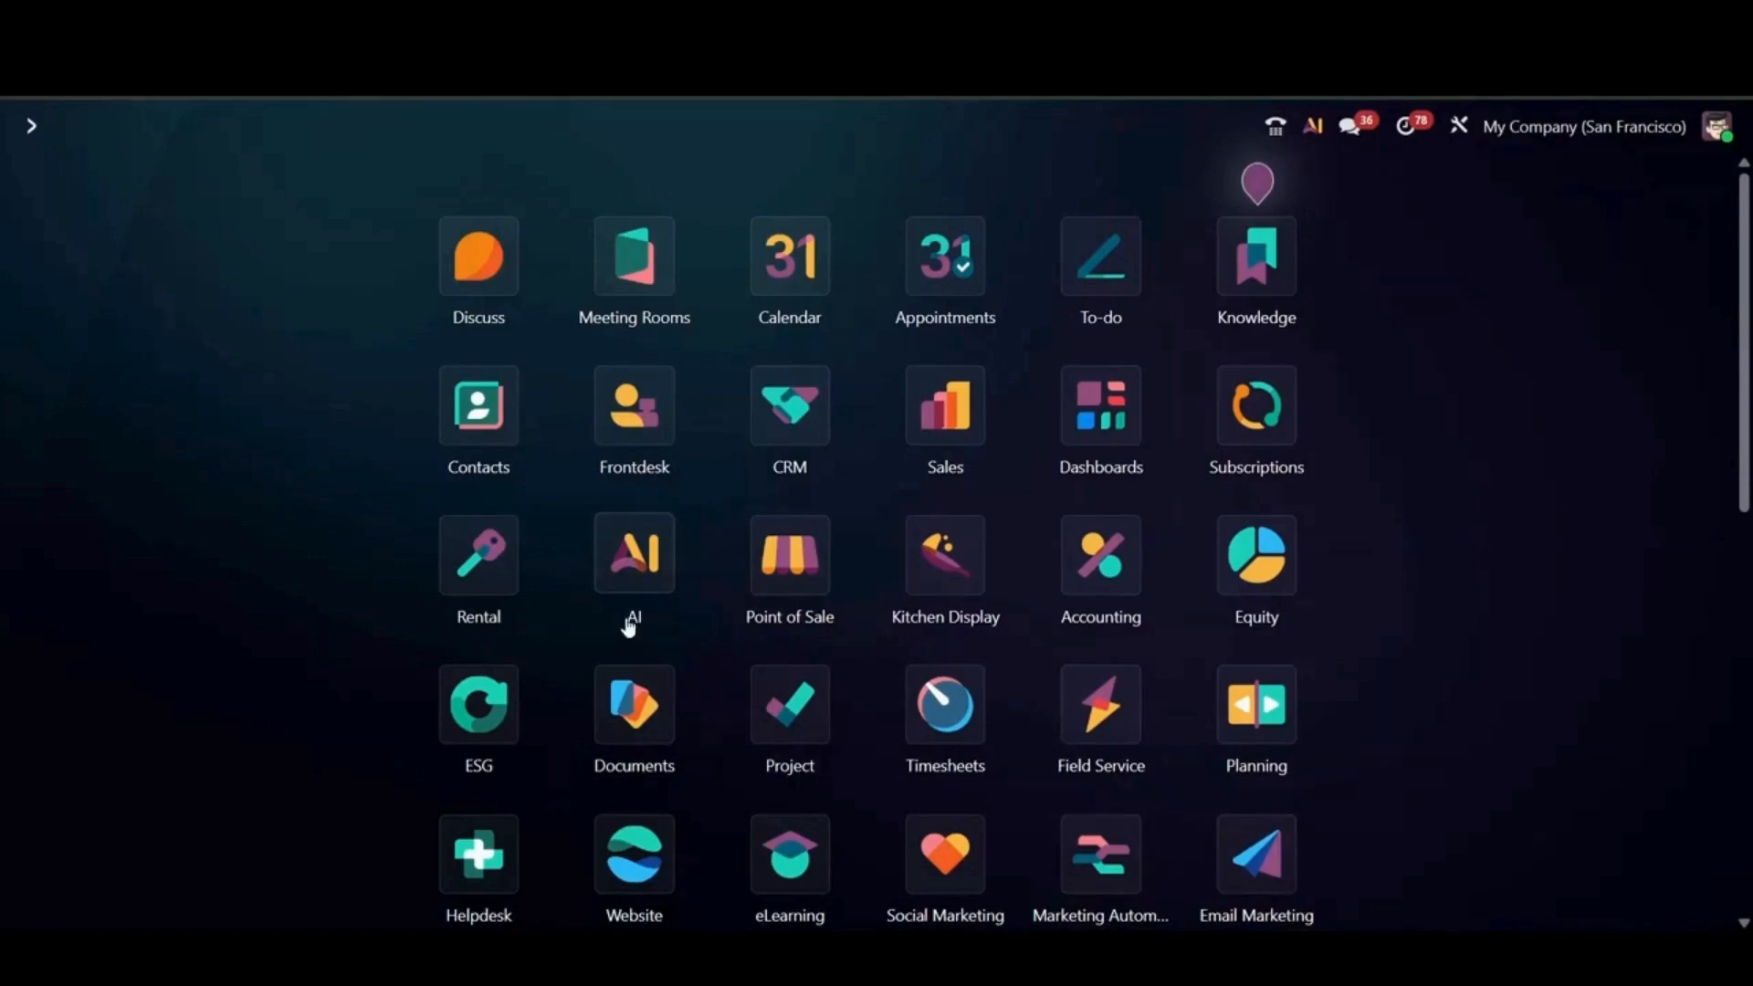
- Open the settings page of the Sales app
scroll(628, 626, down, 5)
scroll(618, 618, up, 5)
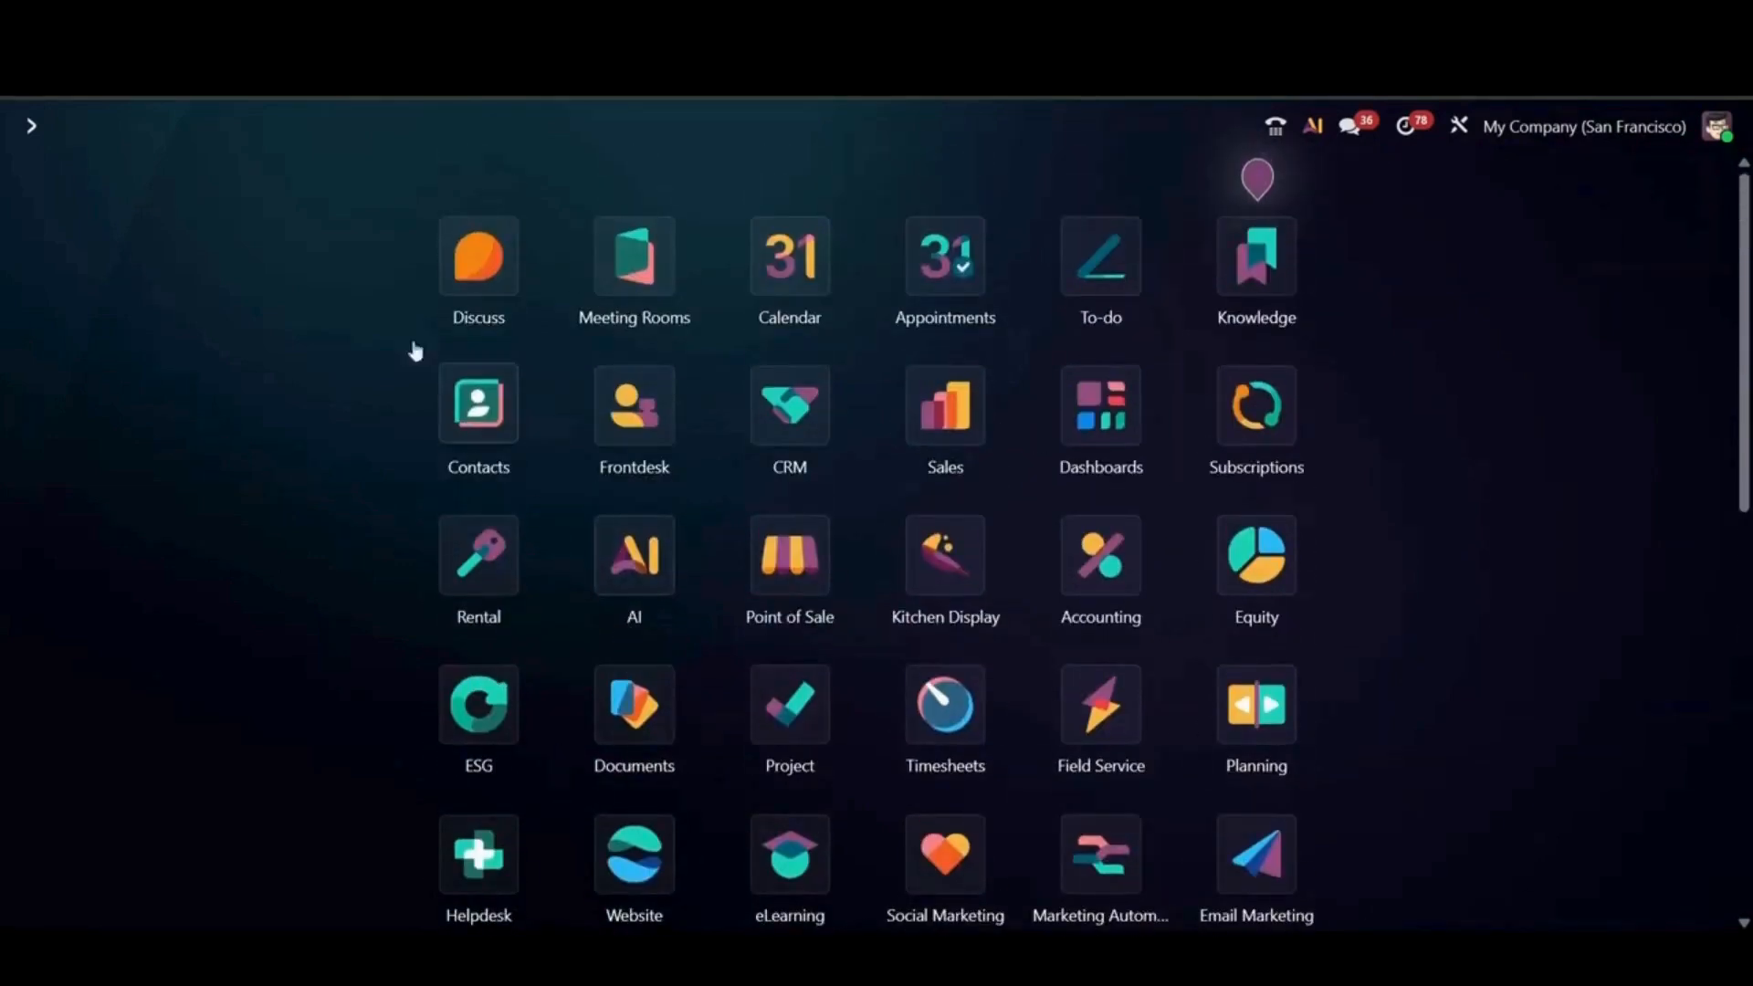
click(536, 567)
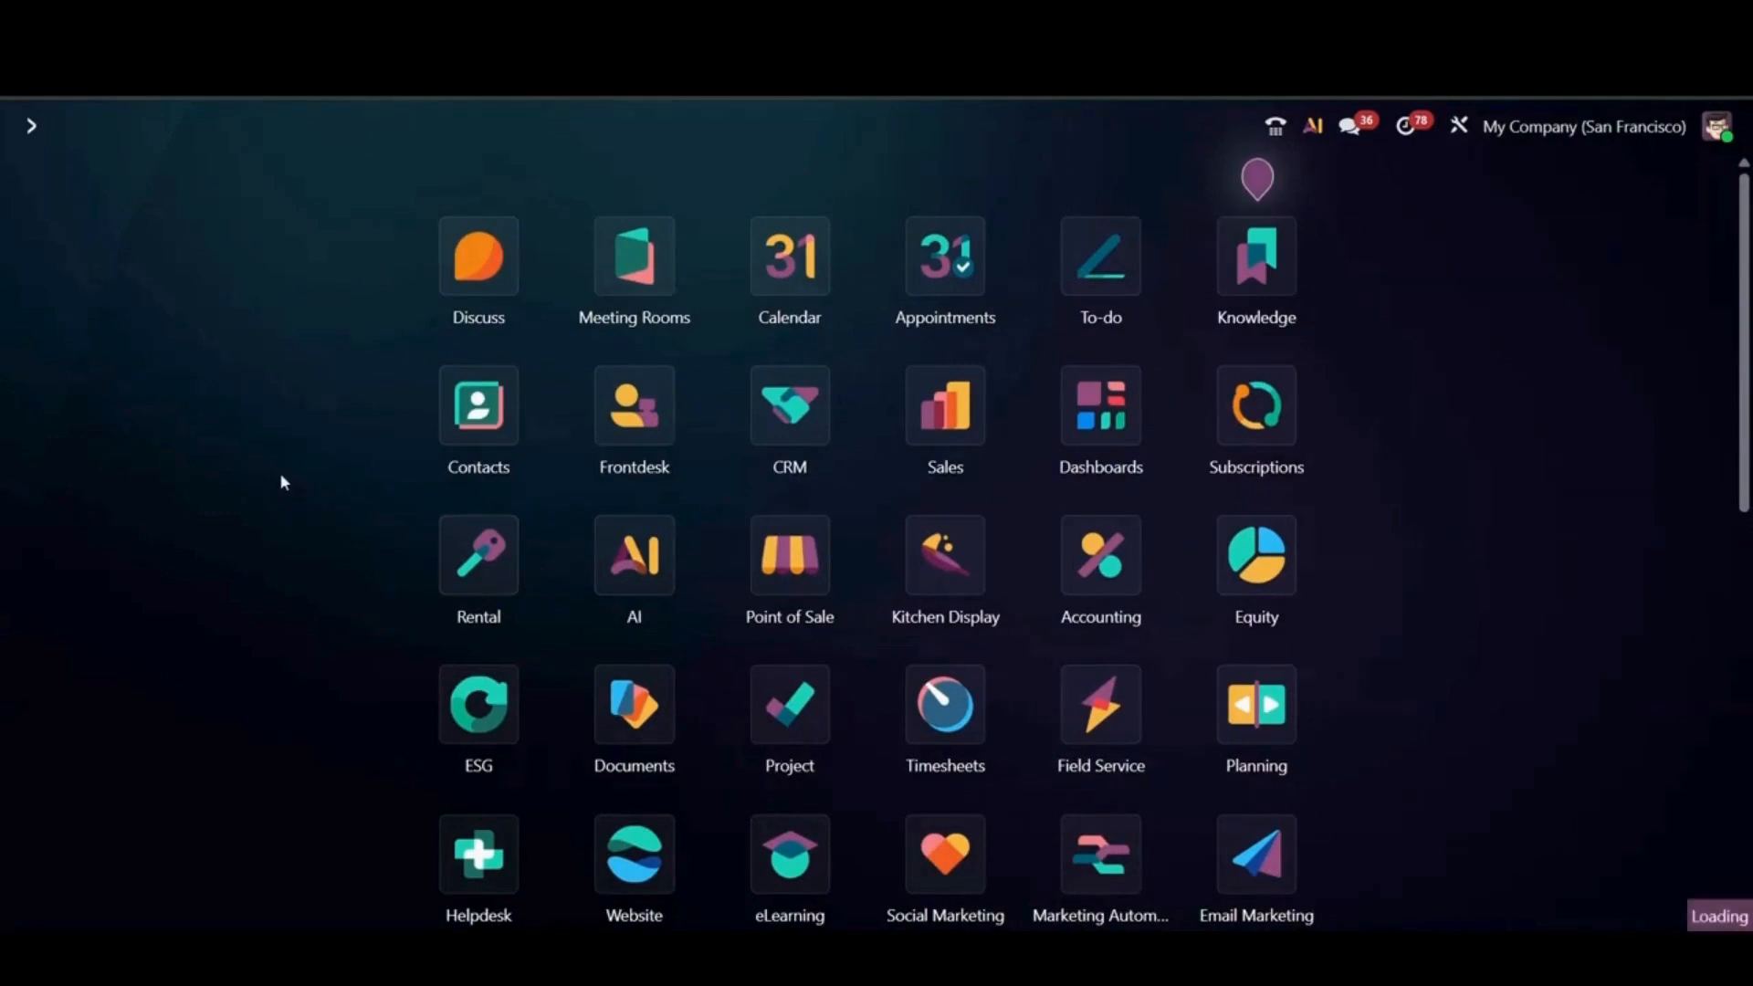
text(s)
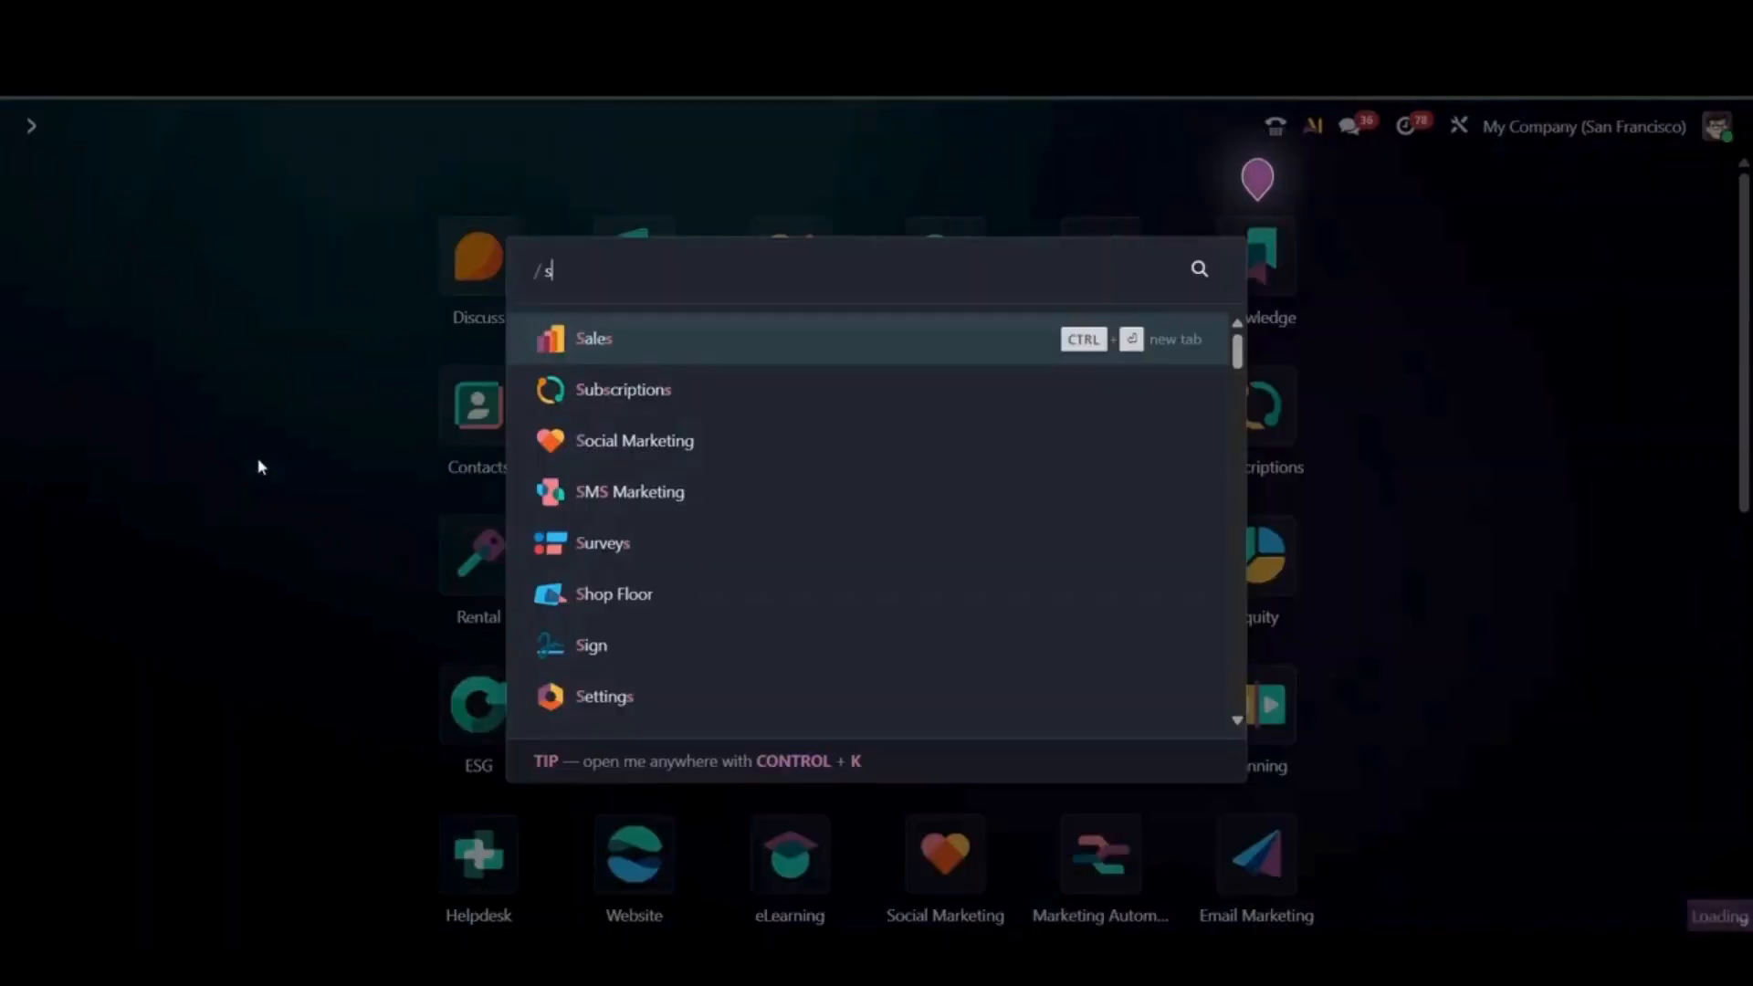
click(730, 347)
click(497, 126)
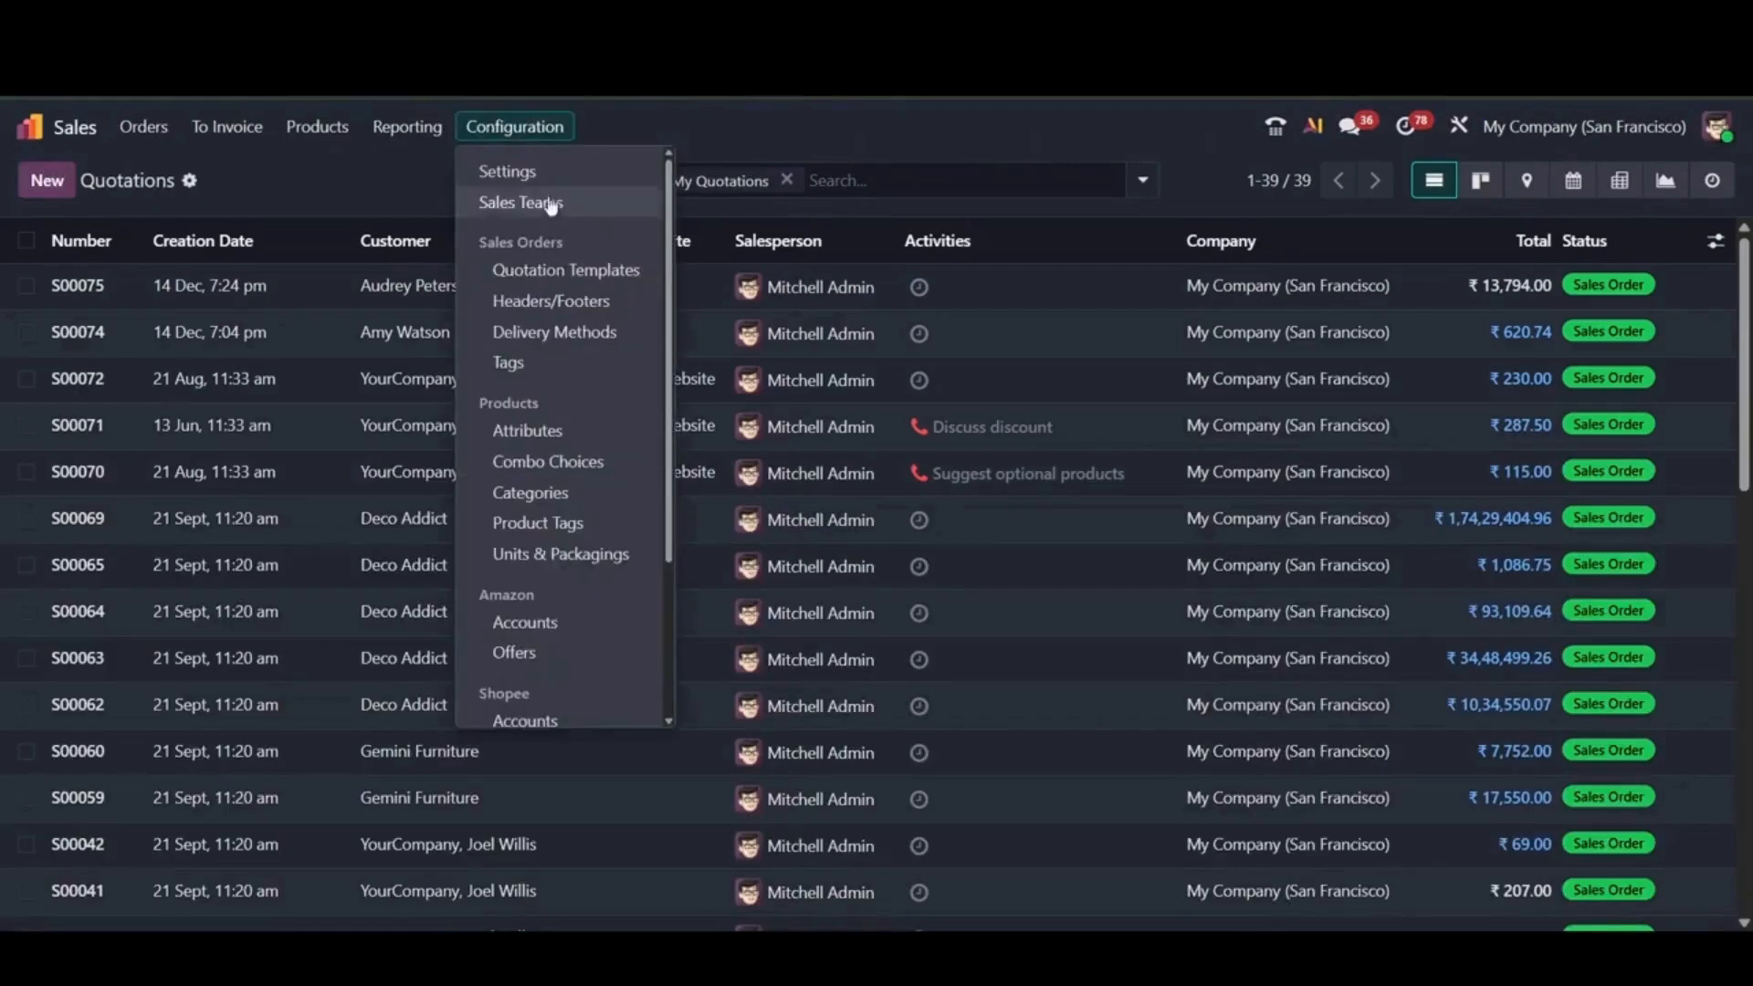
click(525, 174)
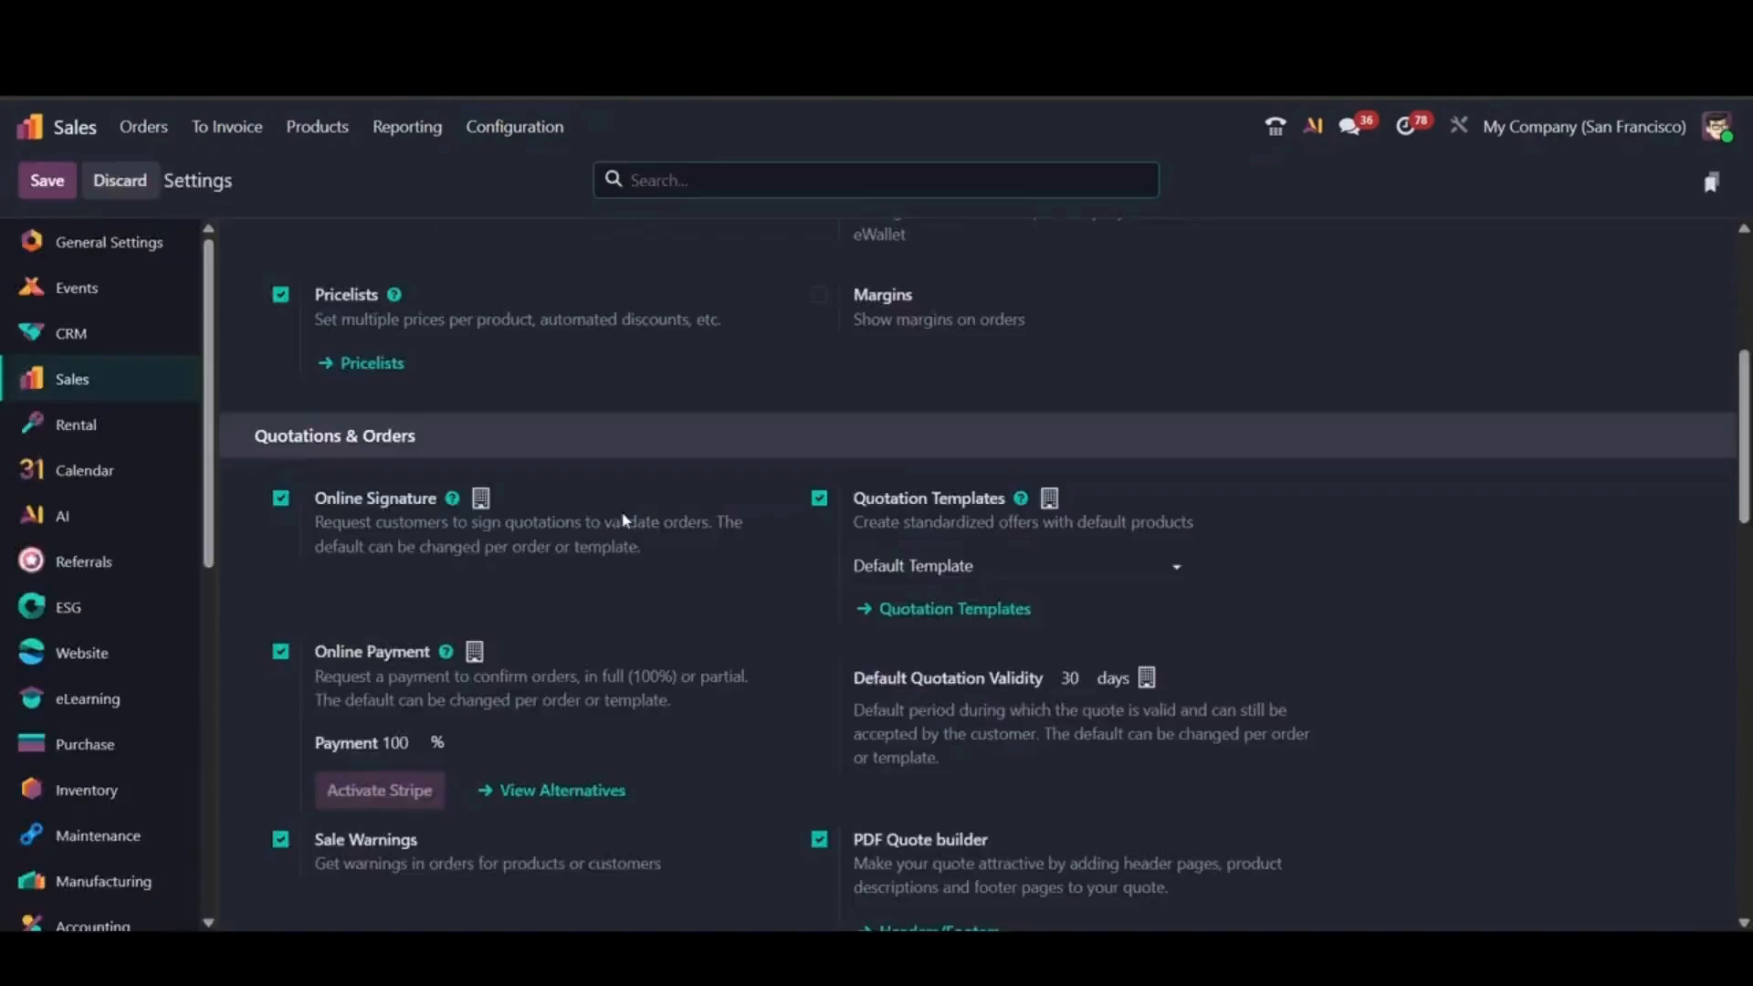
- Make sure Sale Warnings is enabled under Quotations & Orders and save the Sales settings
scroll(623, 521, up, 2)
scroll(431, 469, down, 7)
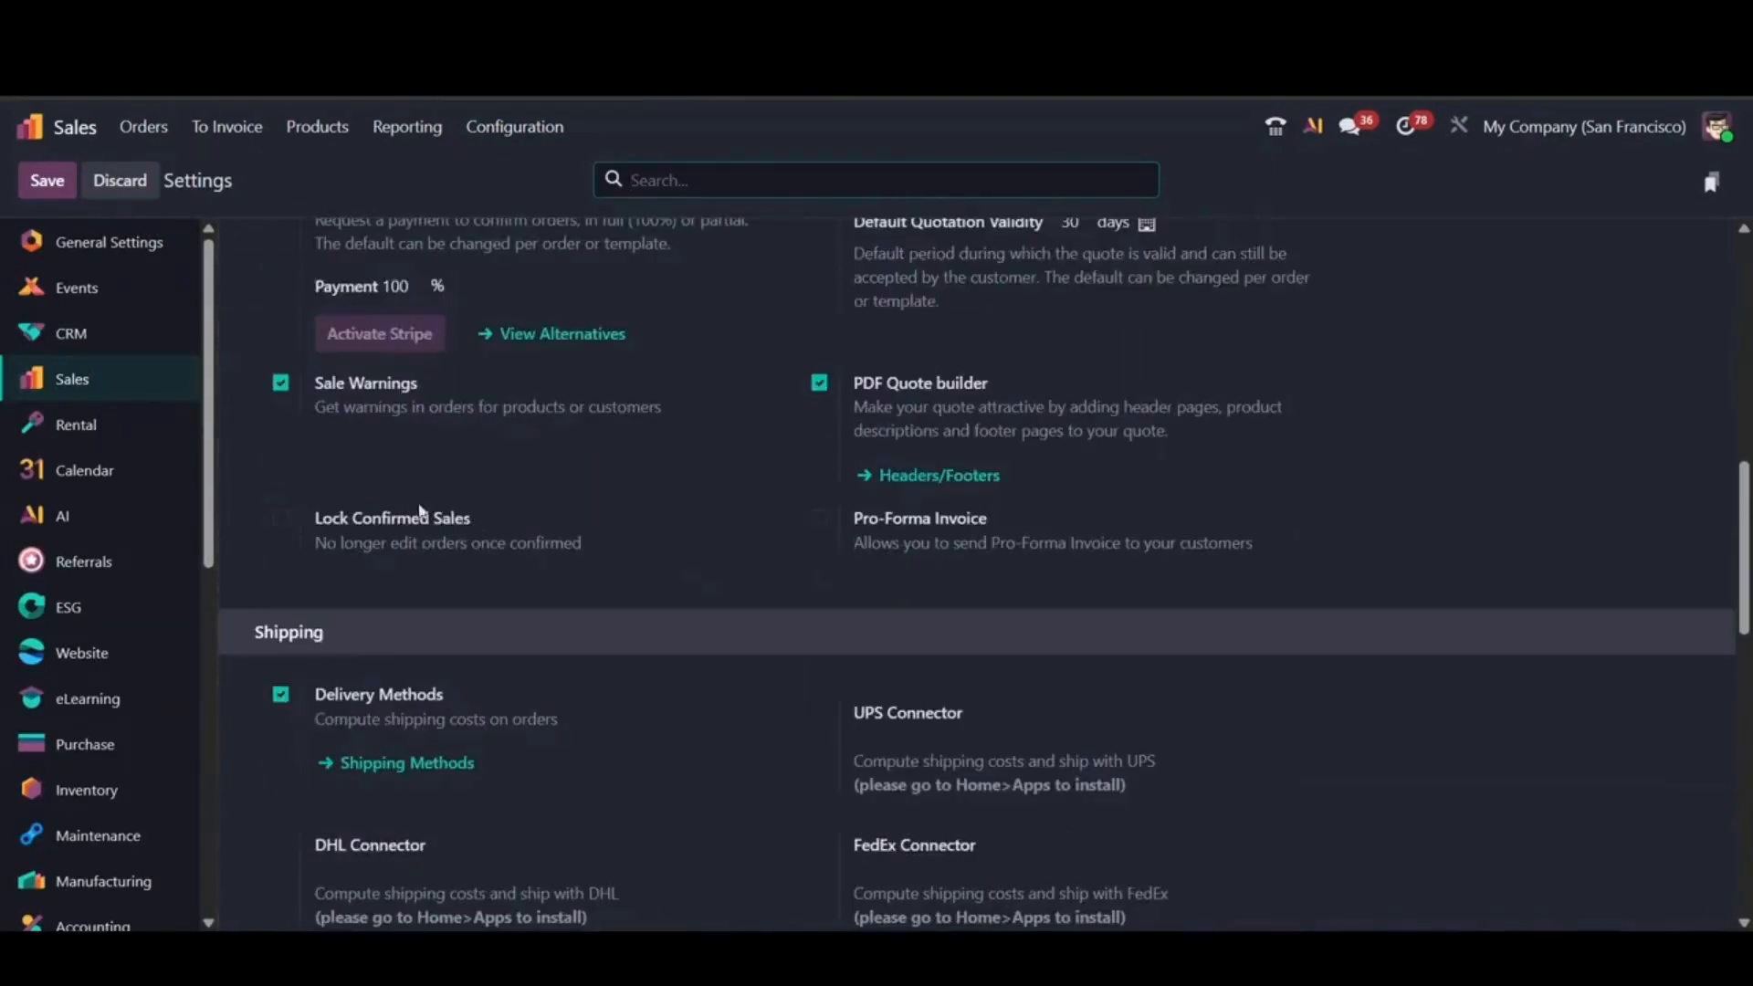
click(281, 389)
click(282, 388)
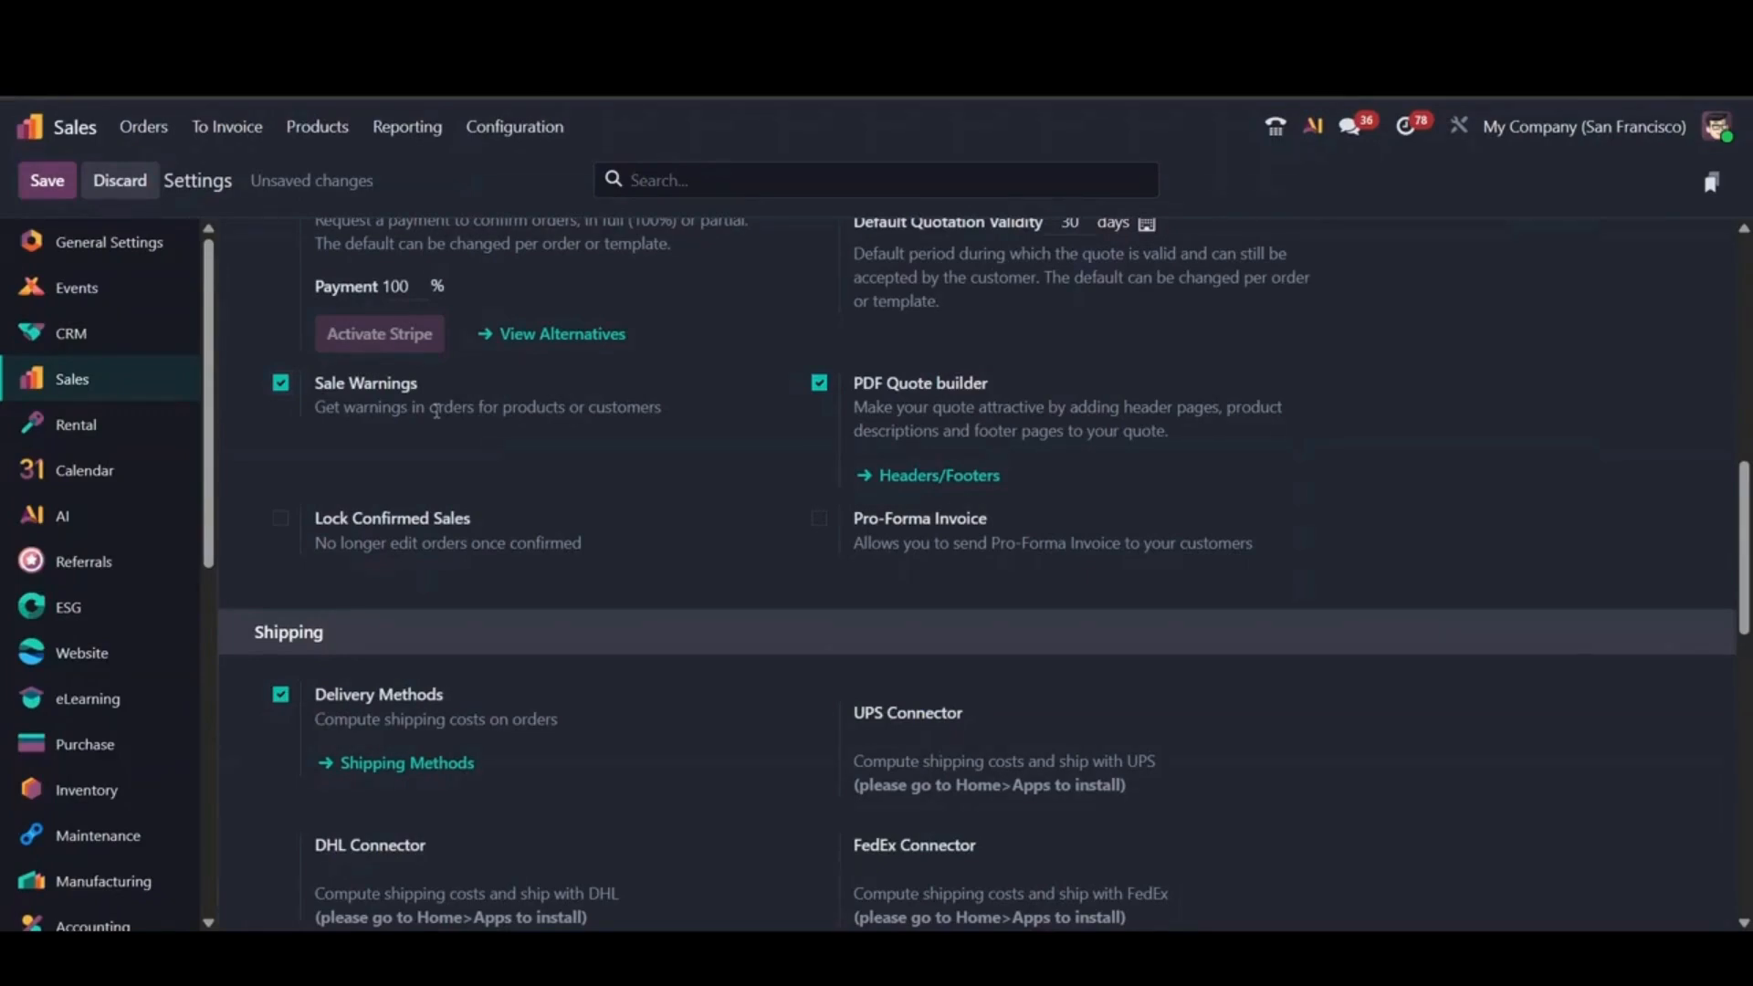
click(47, 179)
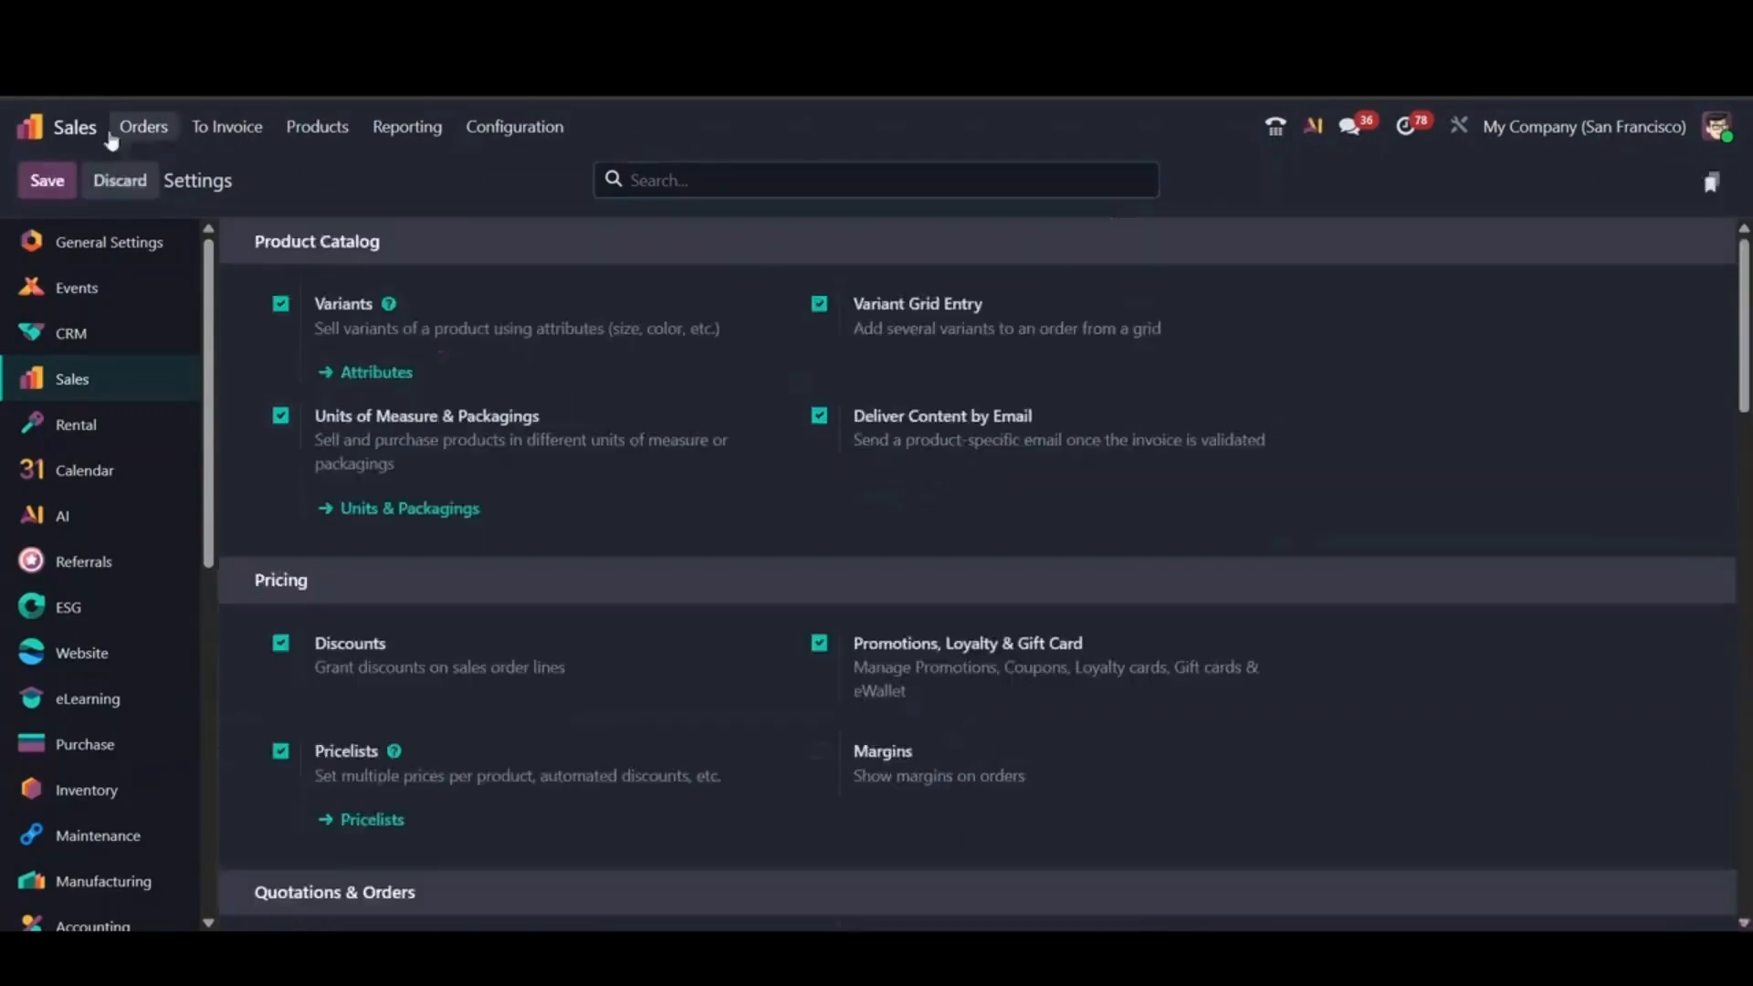
- Switch to the Purchase app and open its settings page
click(78, 127)
text(p)
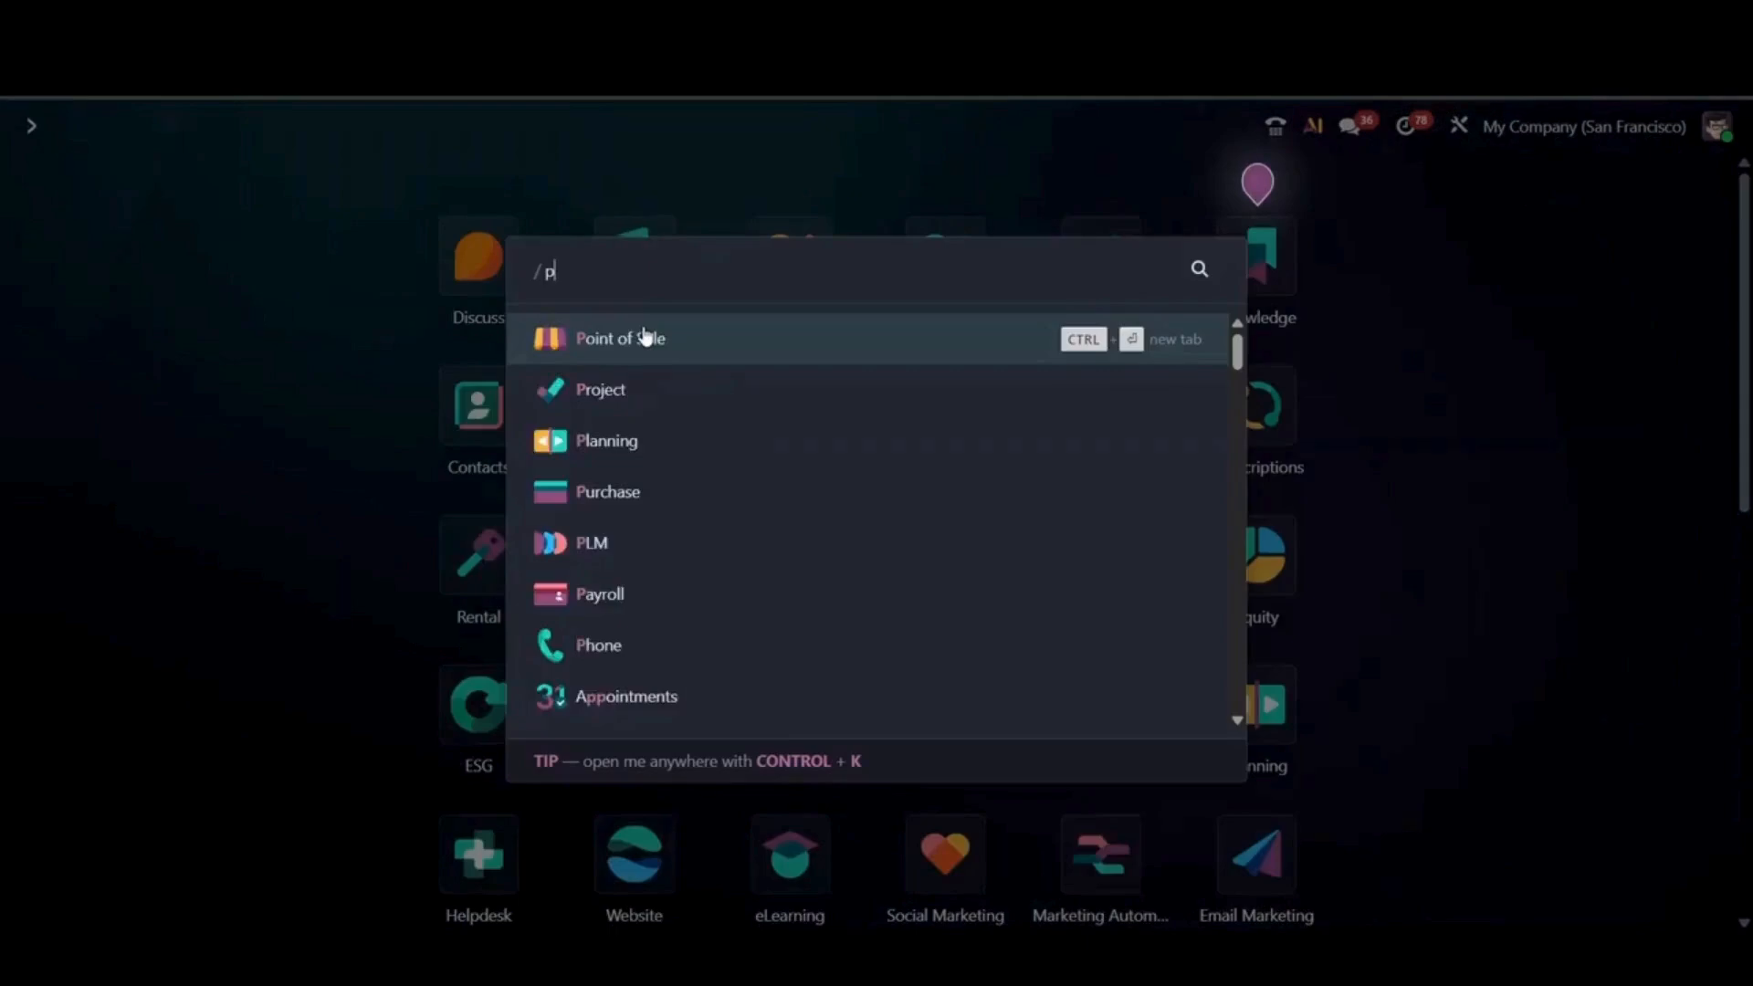
text(urch)
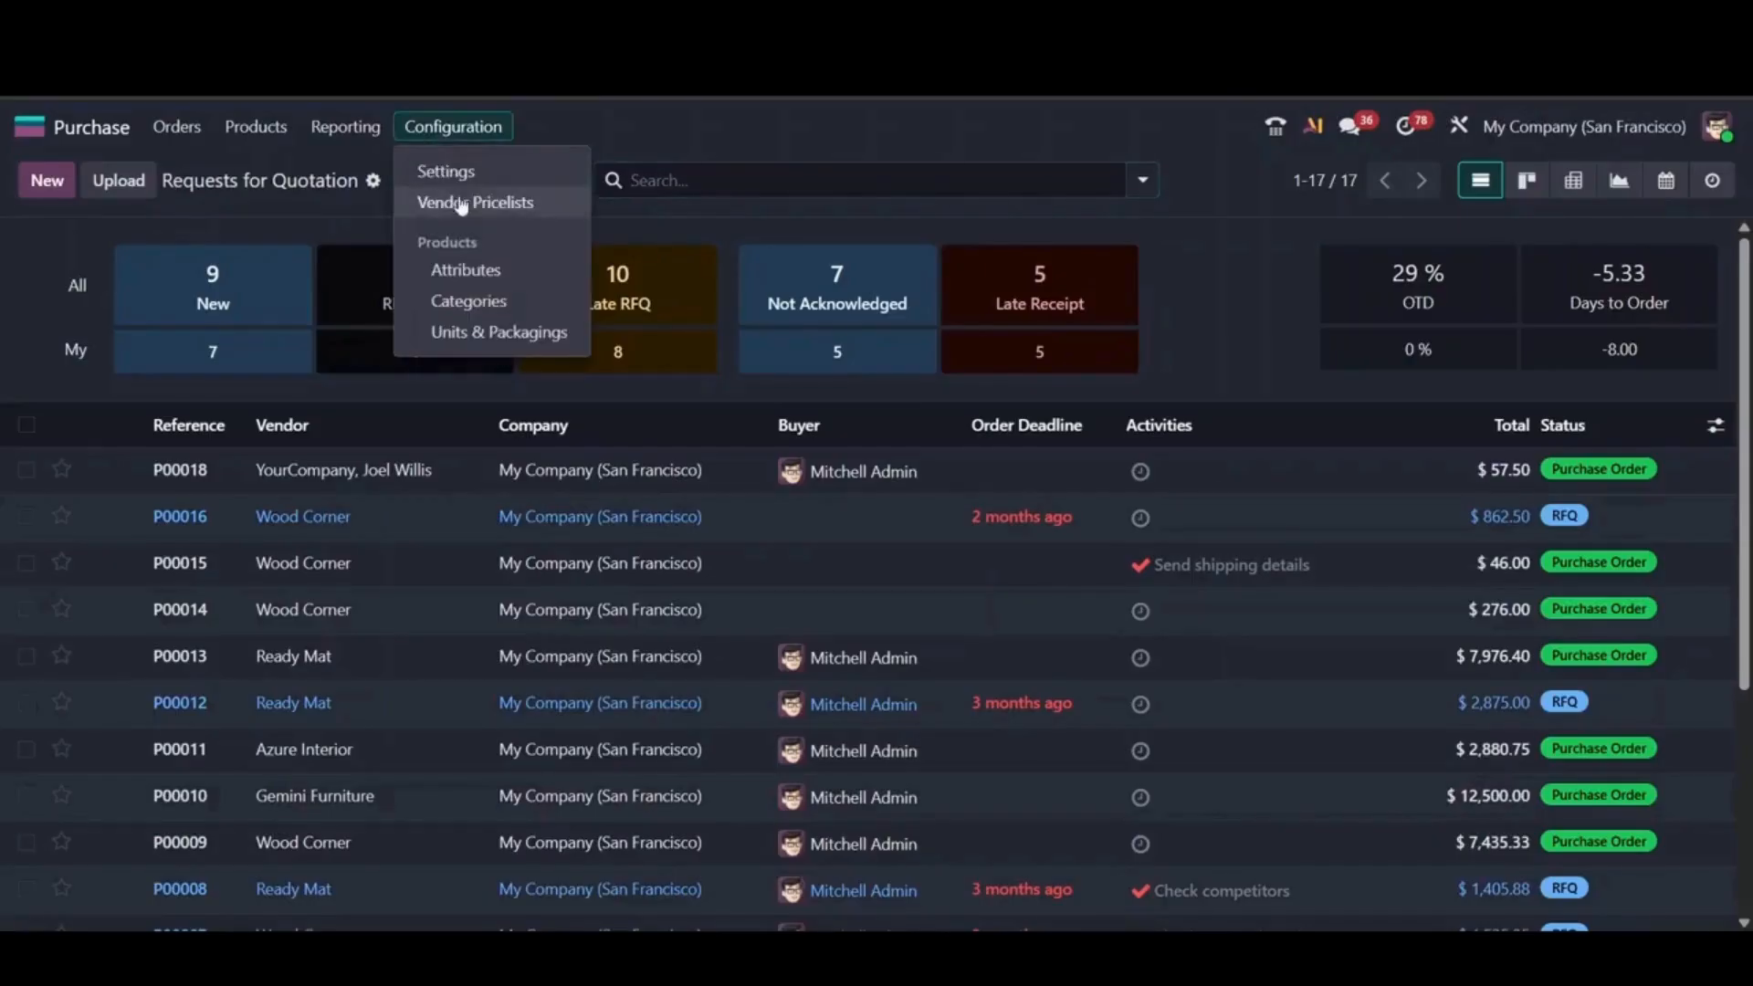
click(457, 174)
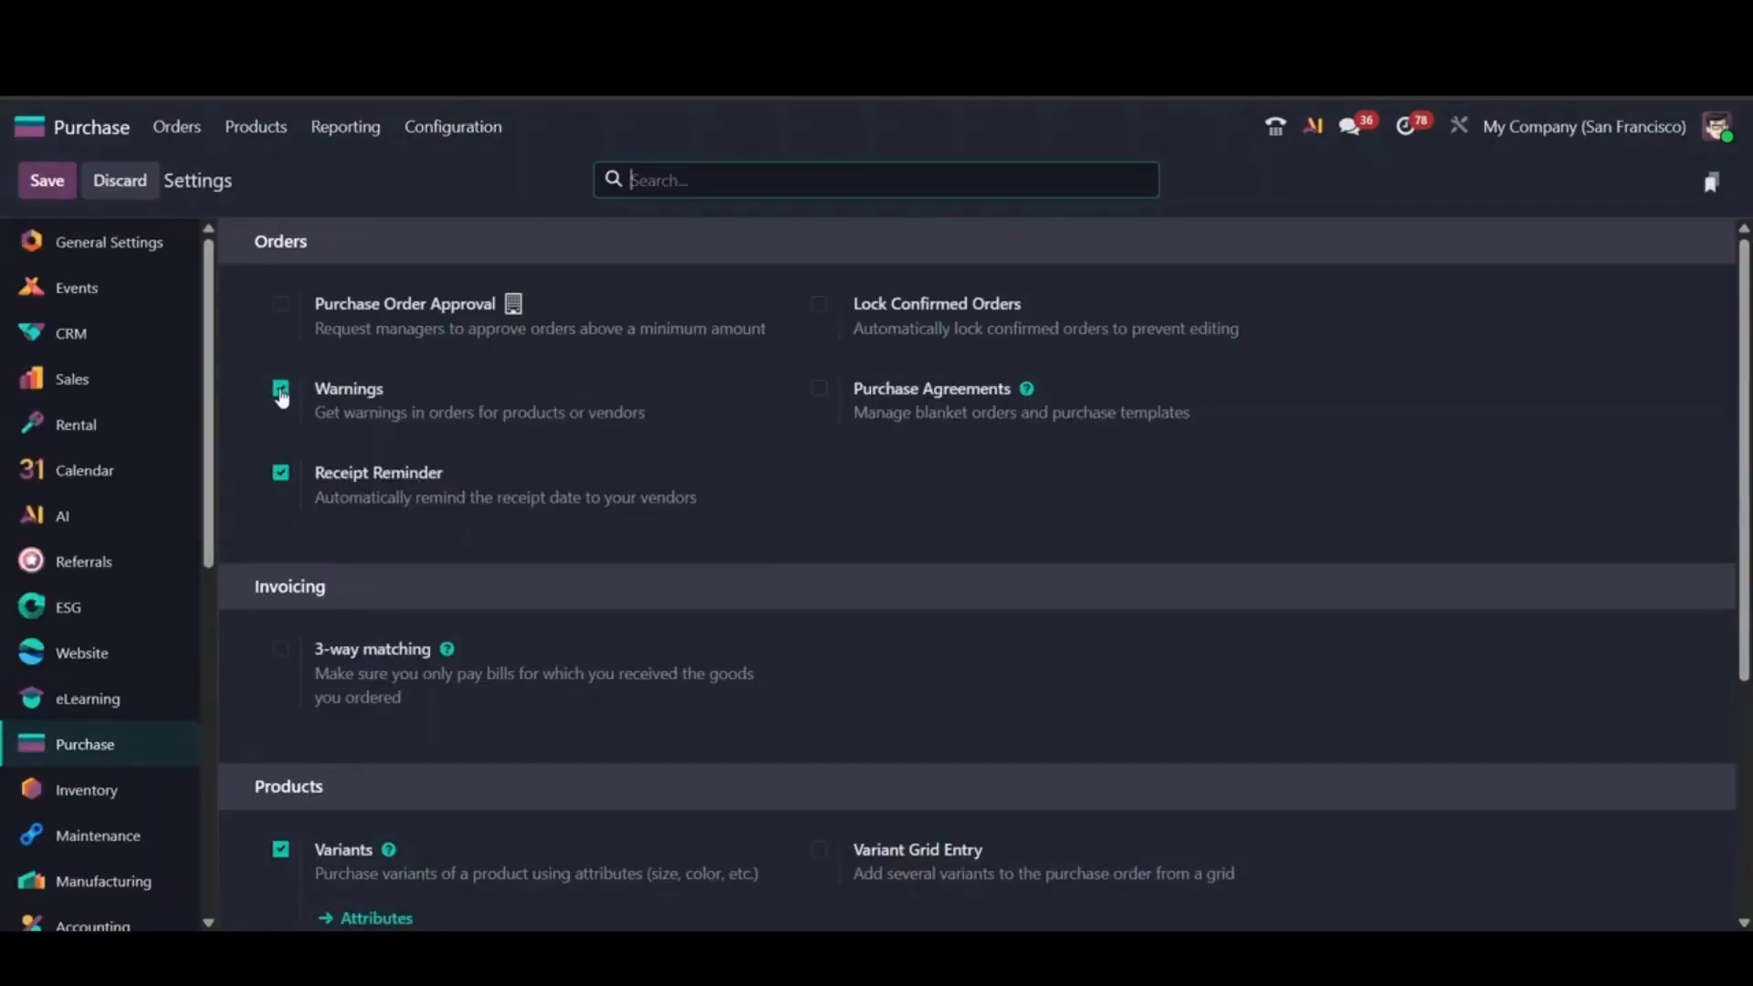
- Make sure Warnings for products or vendors is enabled under Orders and save the Purchase settings
click(280, 389)
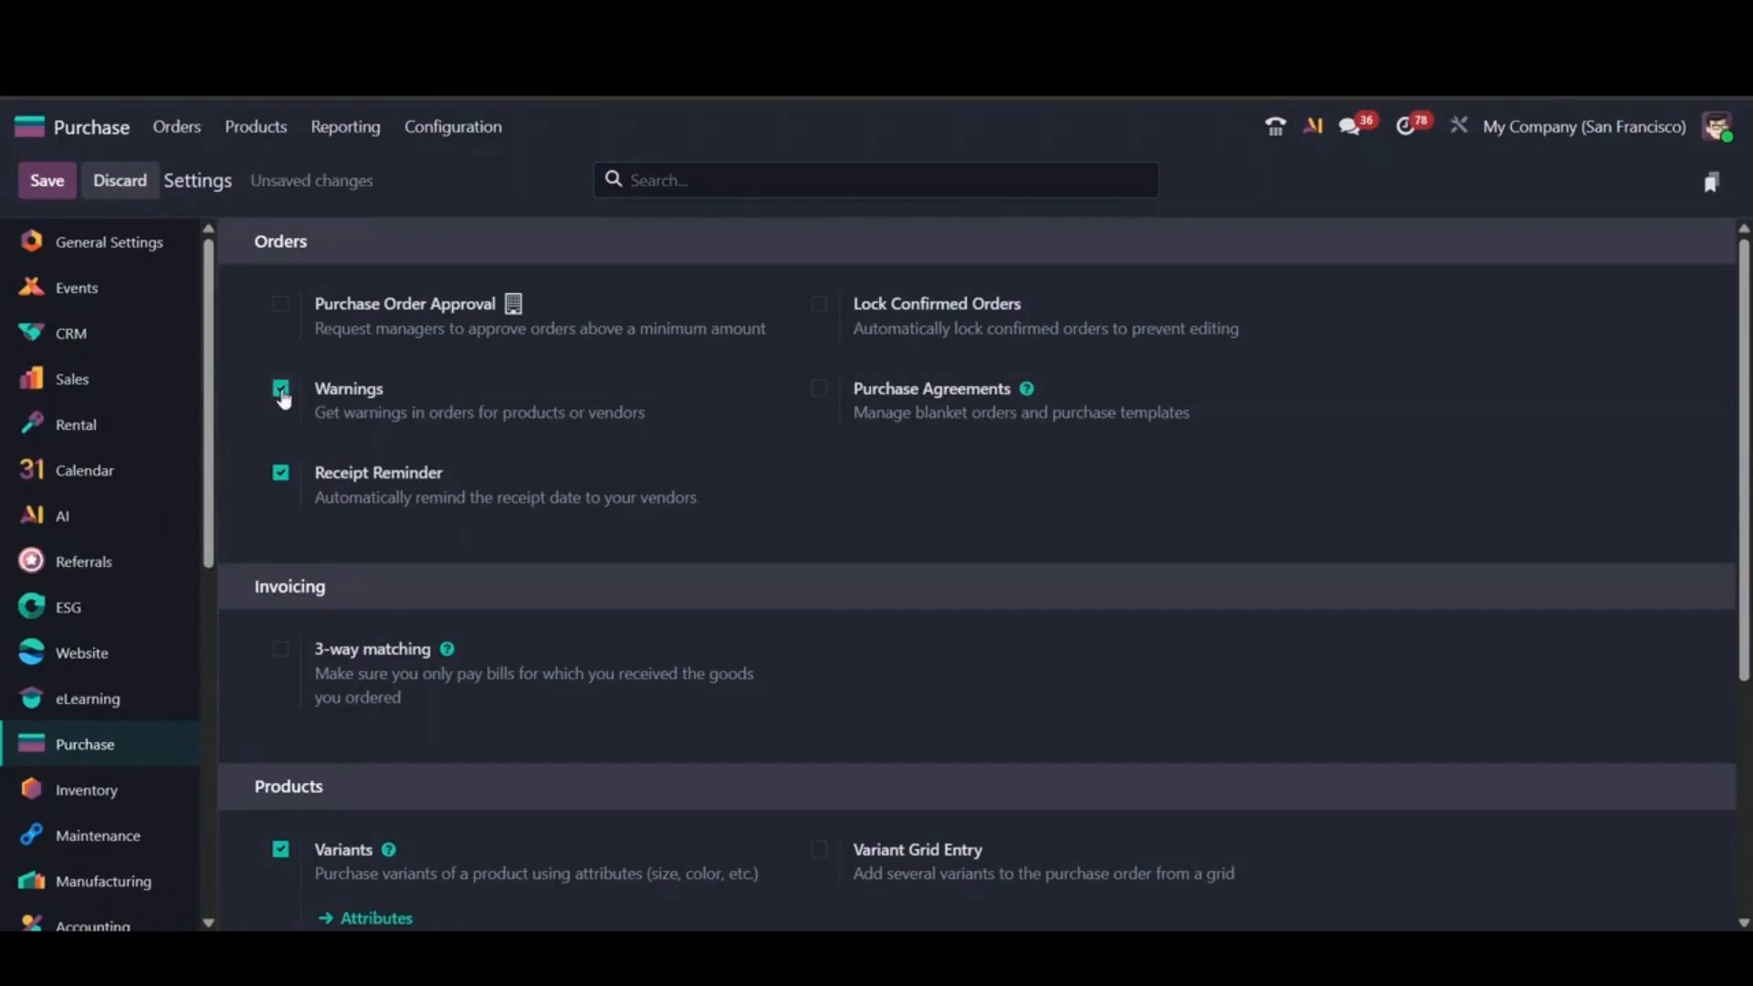
triple_click(339, 419)
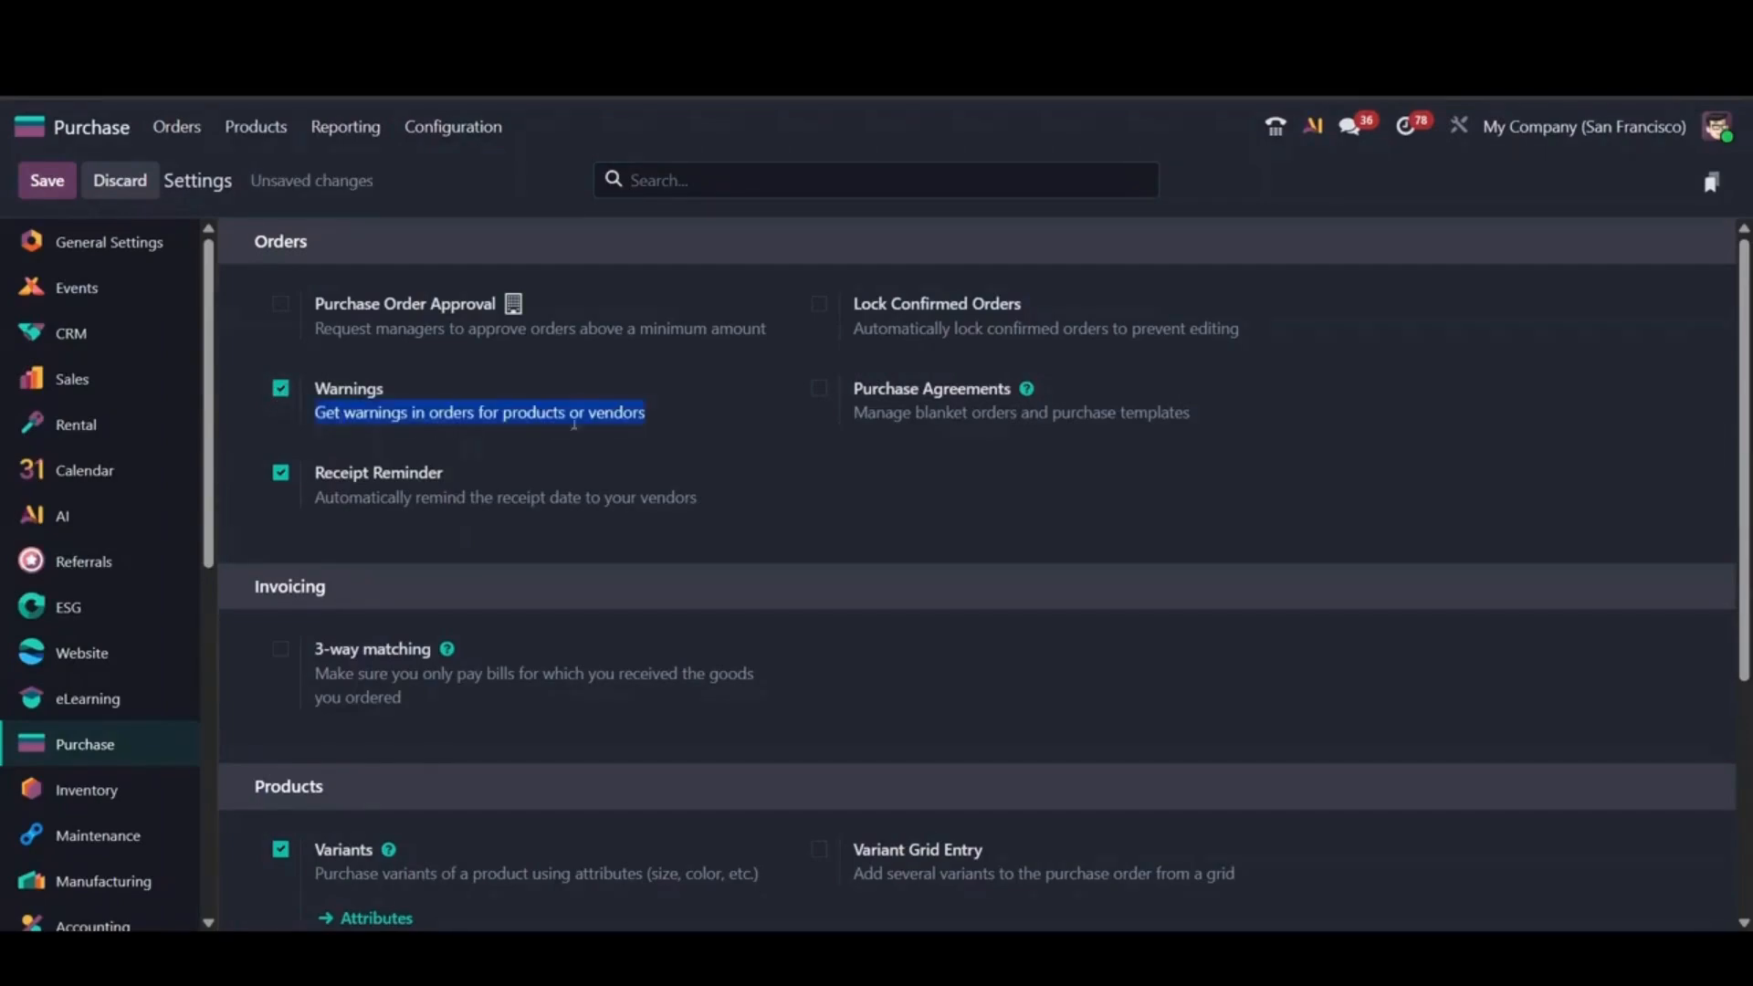
click(59, 188)
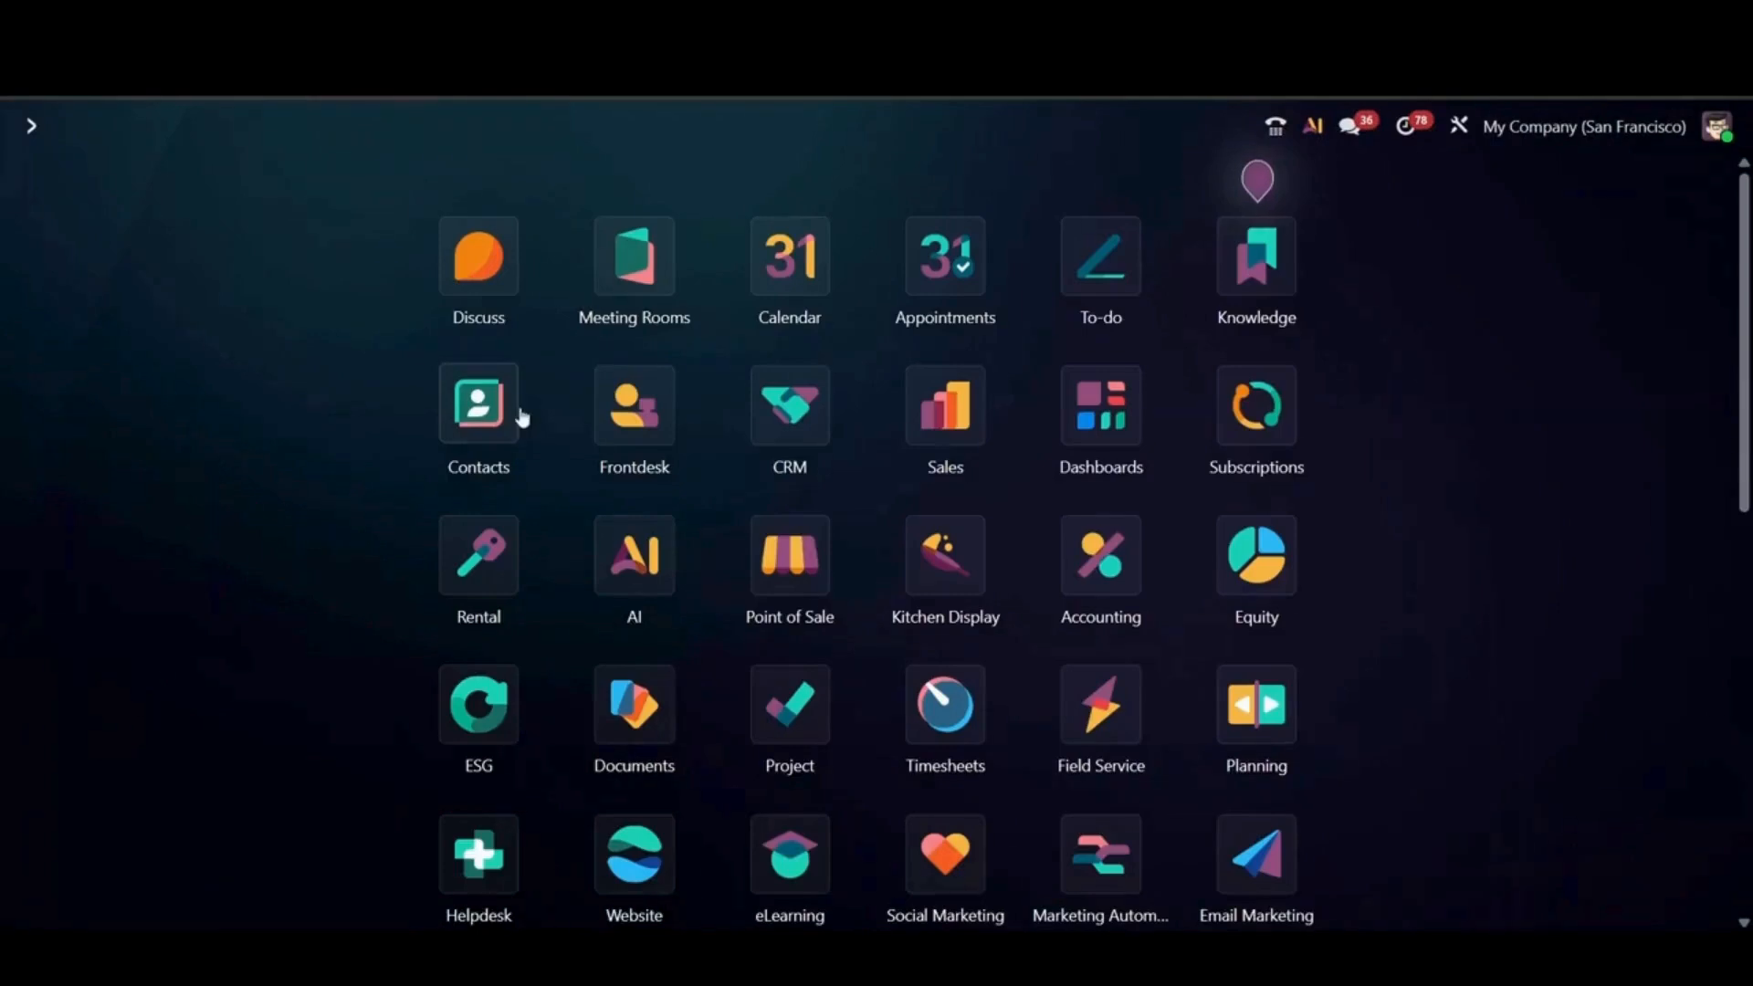
- Open the second contact in the Contacts app and show the warning fields in its notes
click(498, 416)
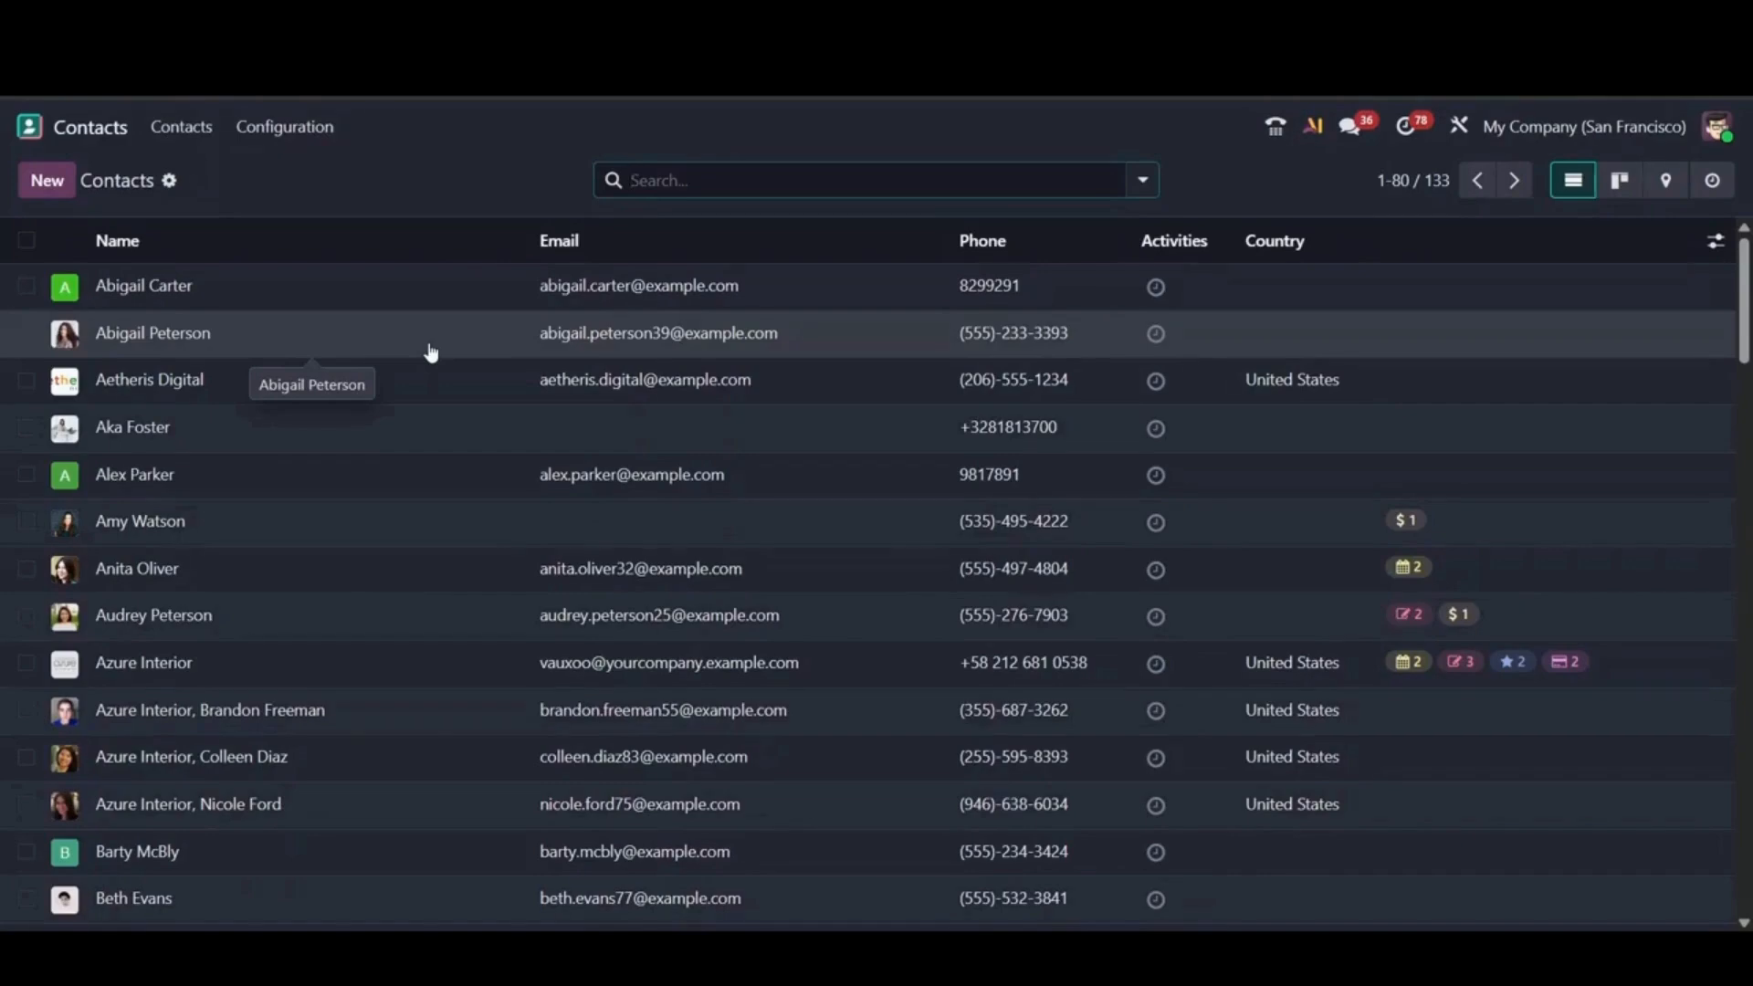
click(430, 352)
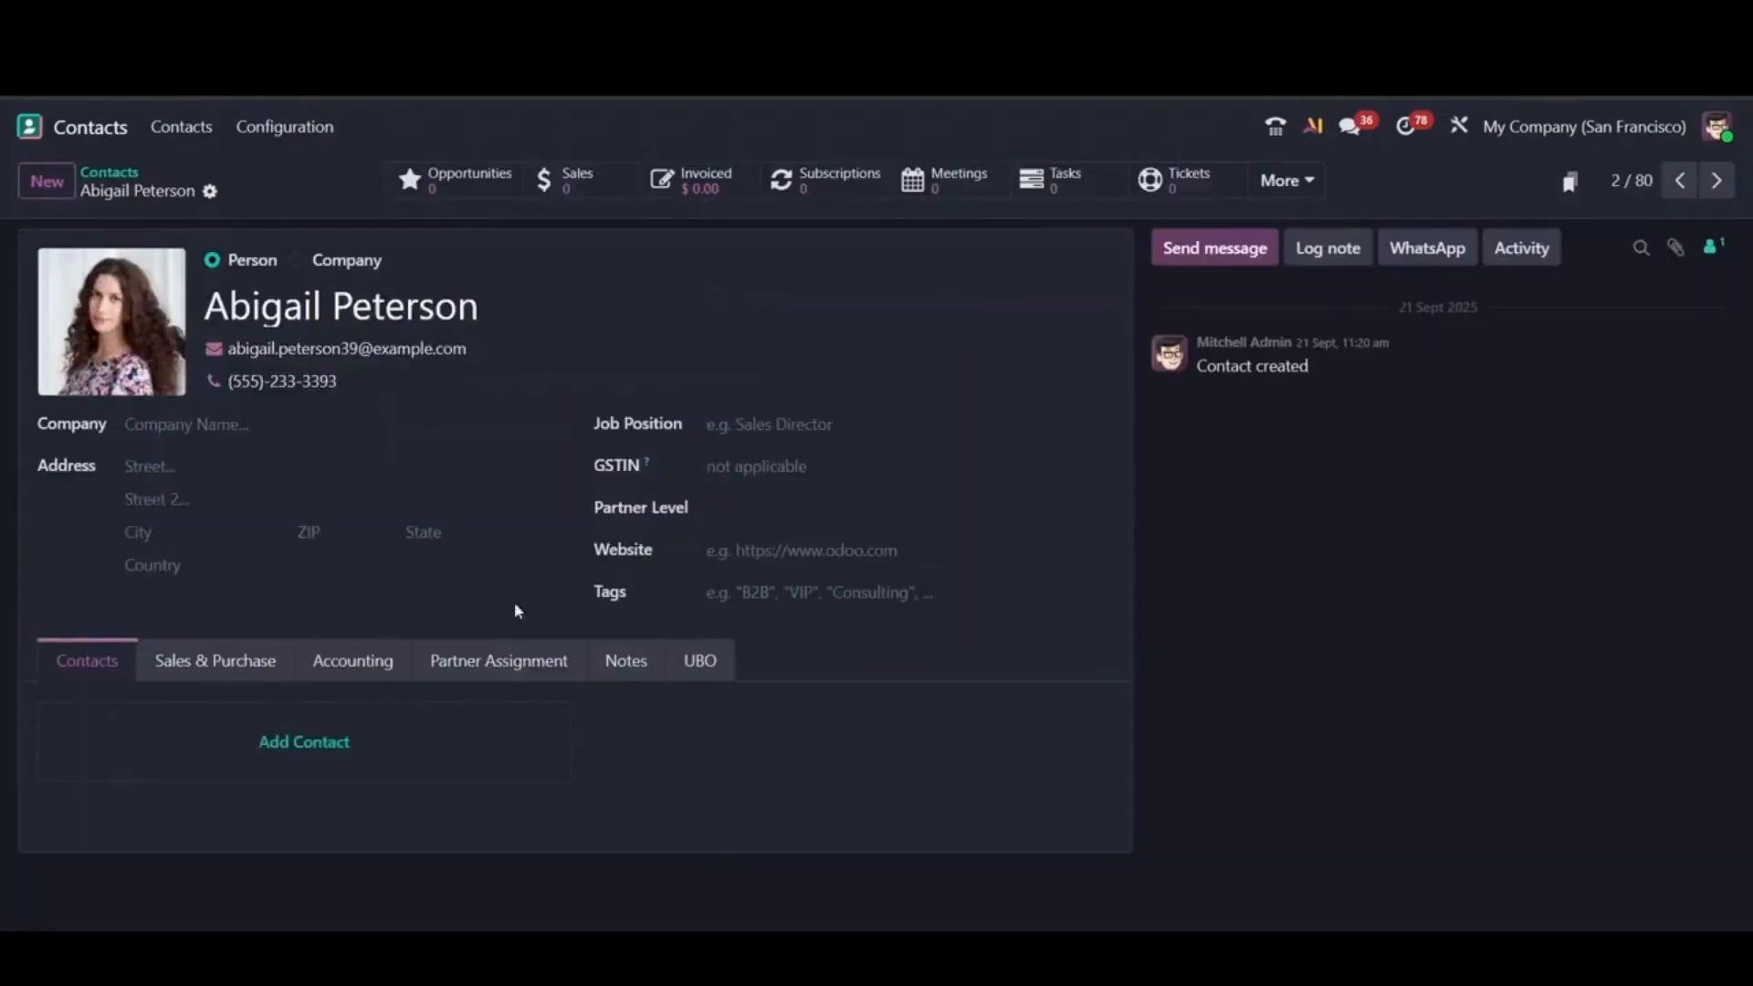
click(629, 676)
scroll(630, 676, down, 3)
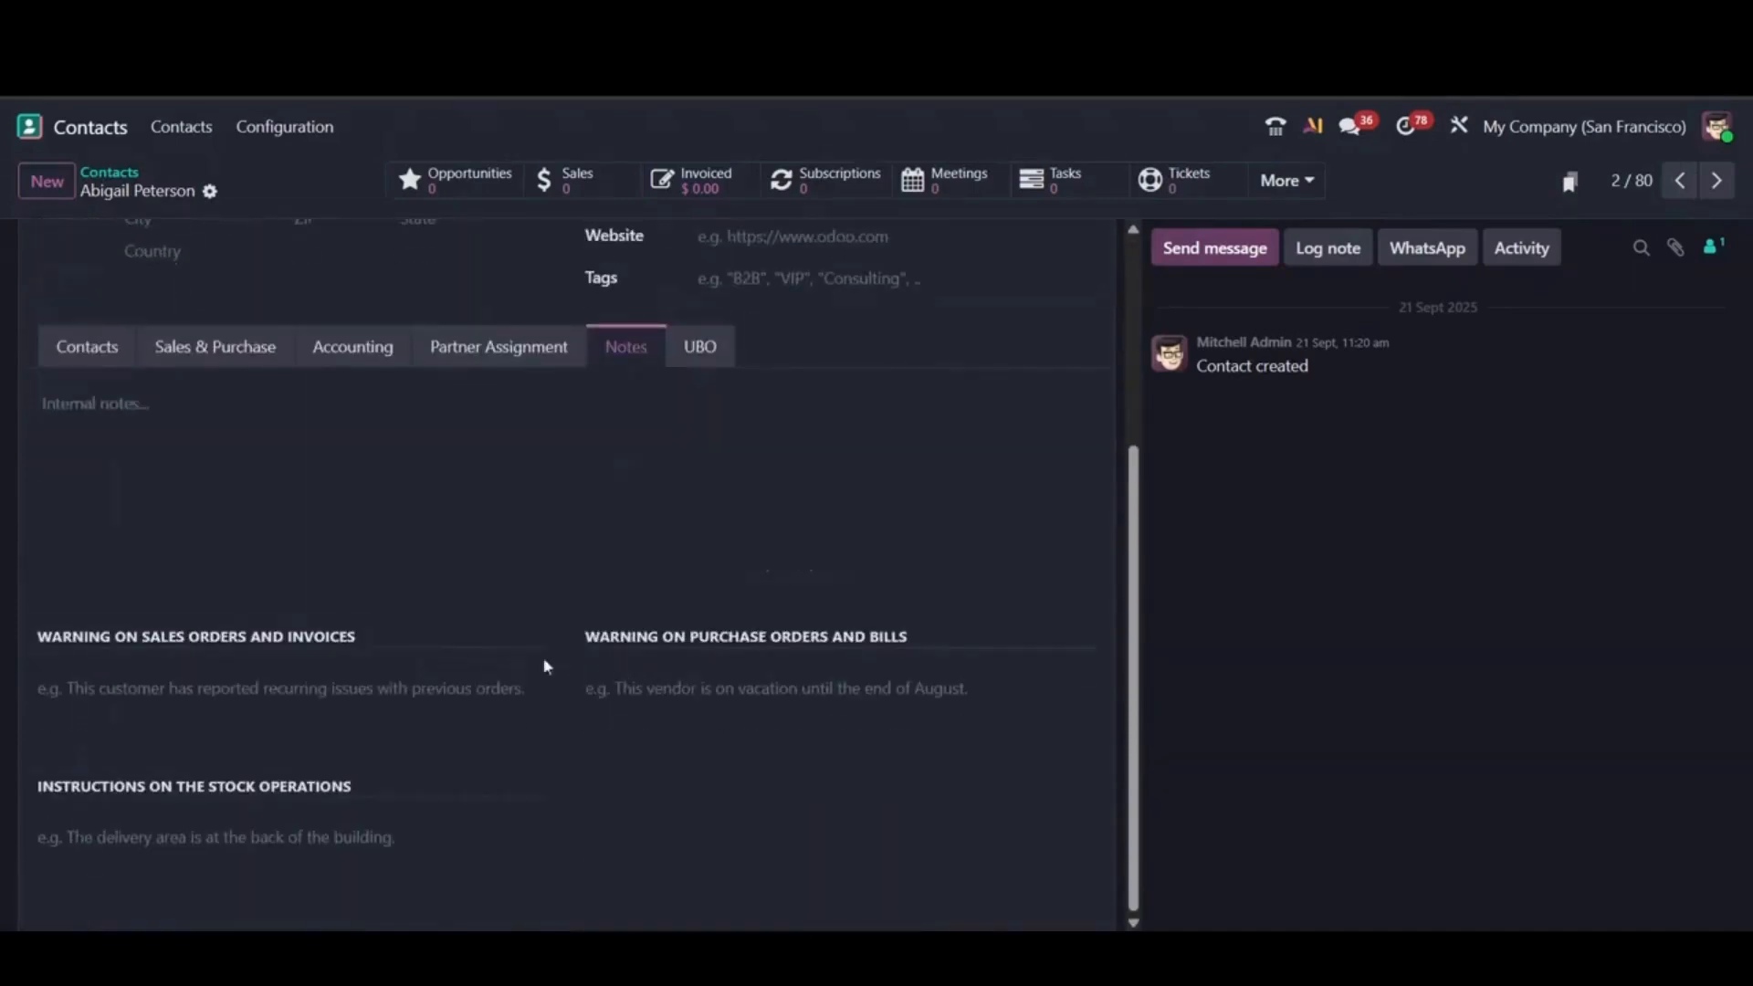
- Enter "This customer has reported recurring issues with previous orders." as the contact's warning on sales orders and invoices and save it
triple_click(203, 634)
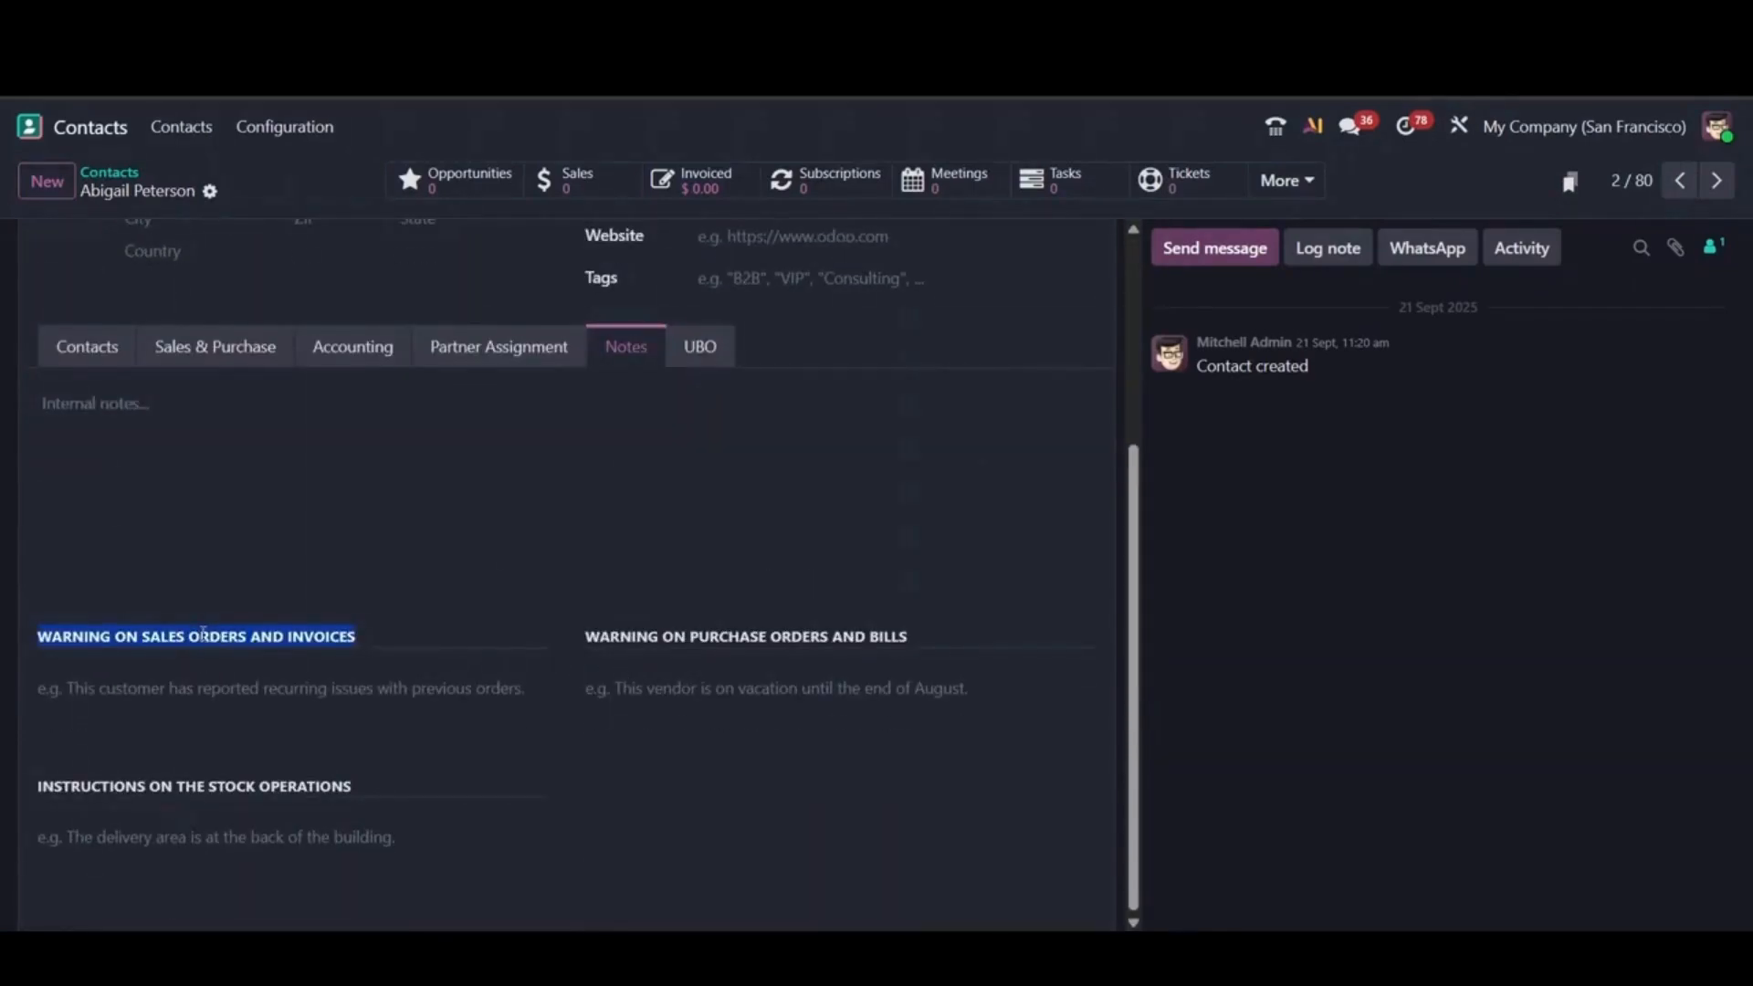
click(202, 690)
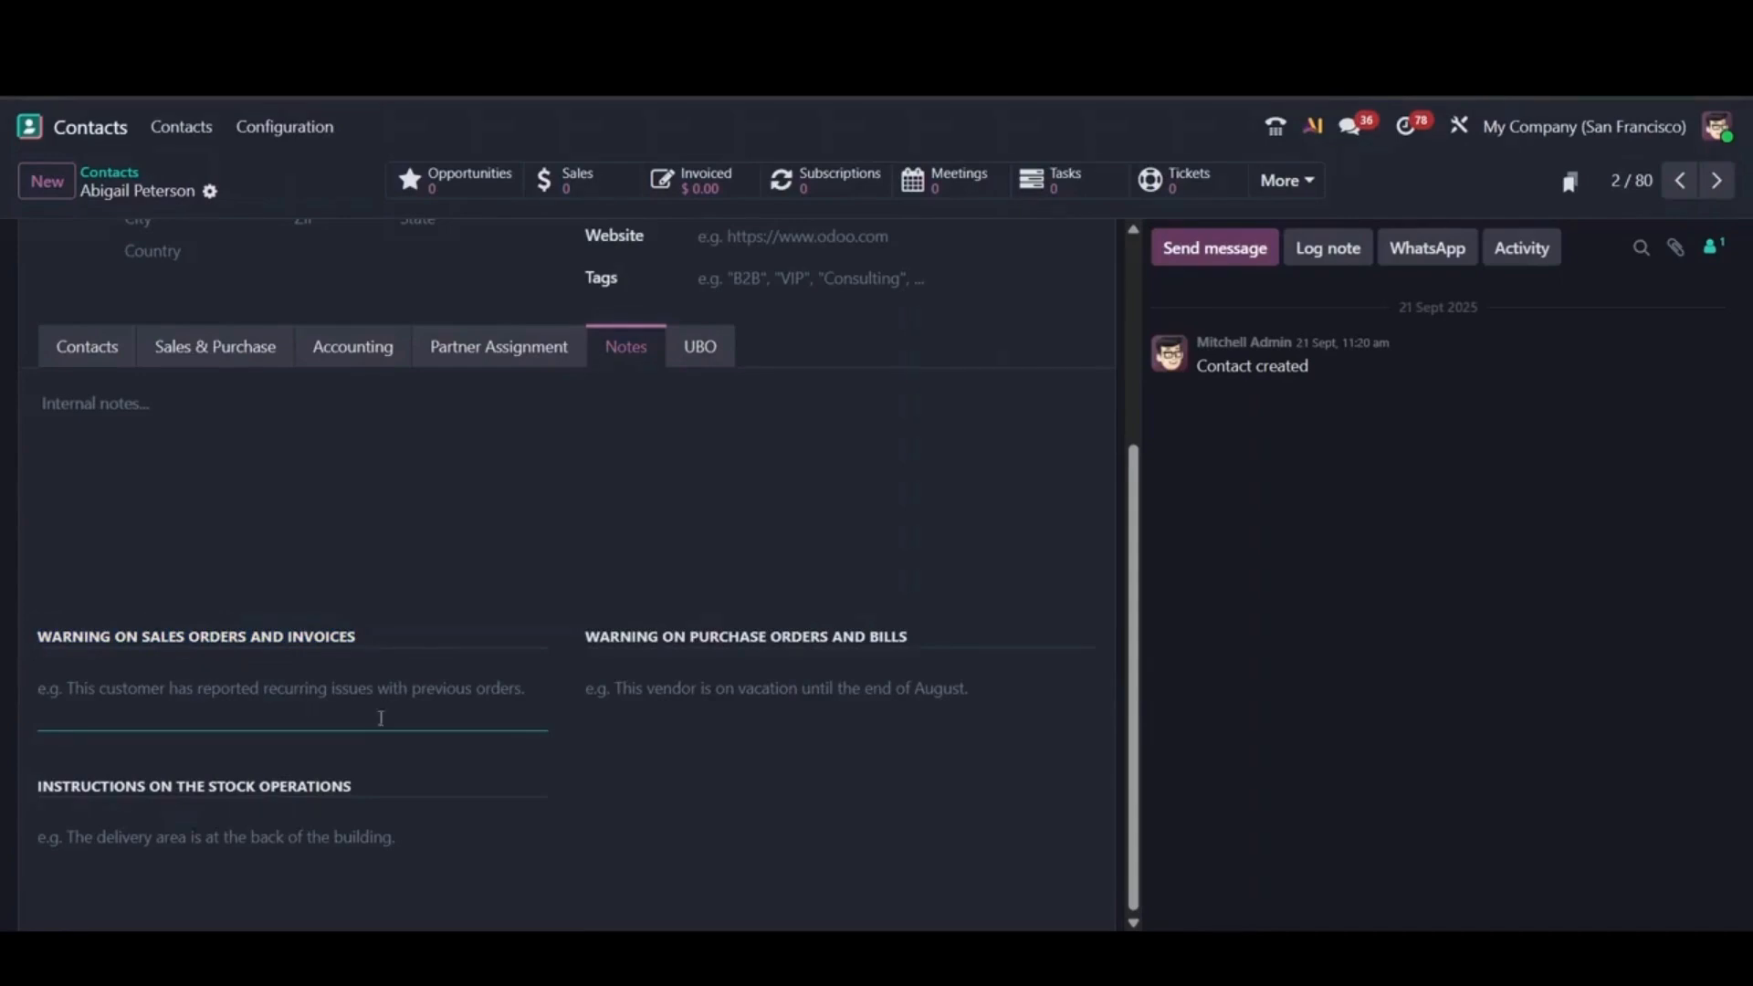
click(745, 637)
click(173, 698)
text(This customer has reported recurring issues with previous orders.)
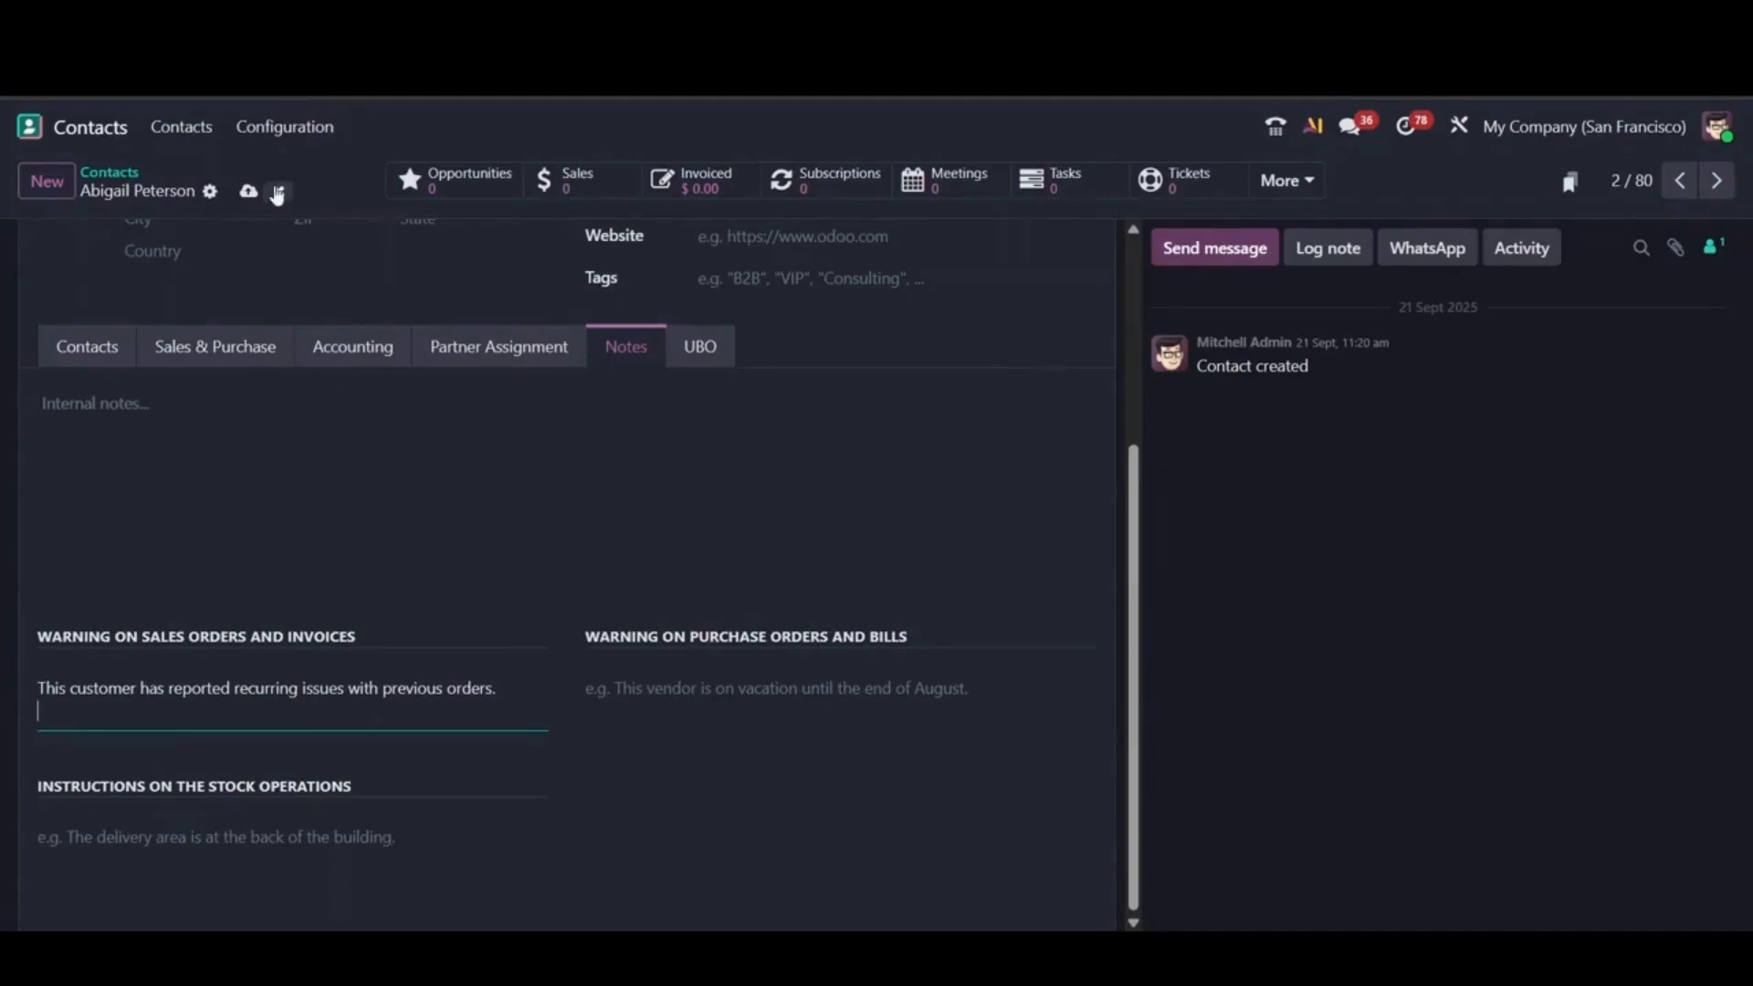
click(278, 192)
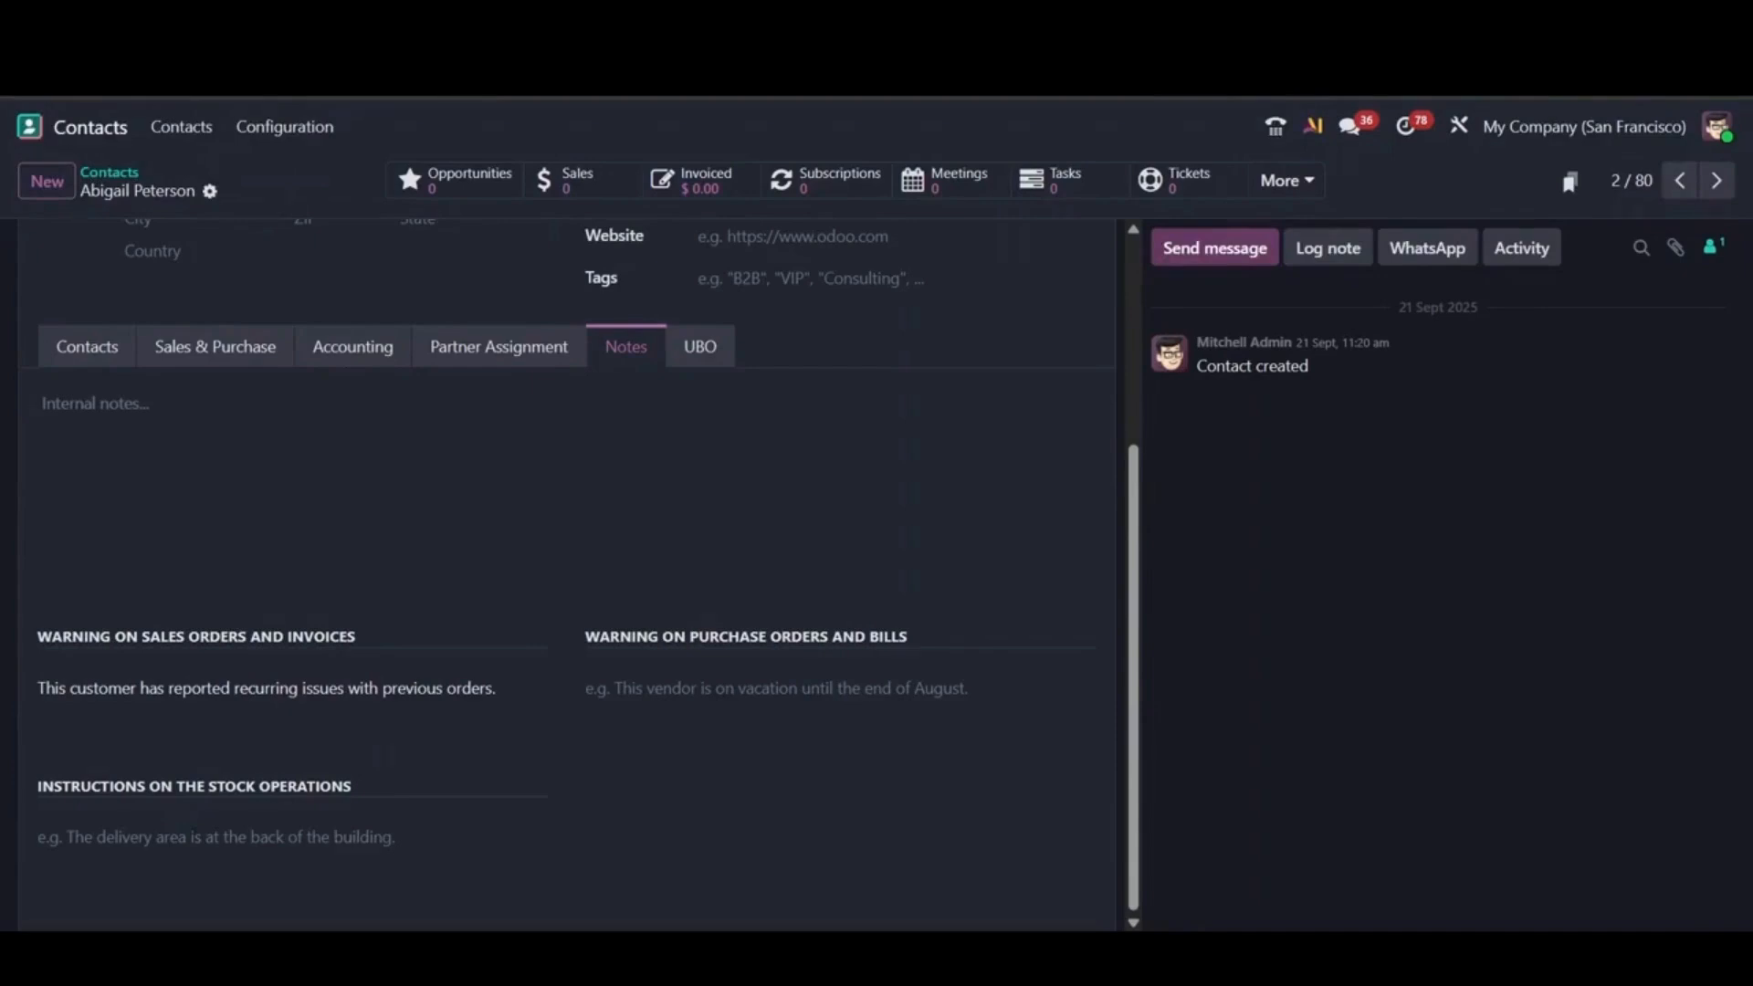
- Set the contact's warning on purchase orders and bills to "This vendor is on vacation until the end of December 2025."
click(663, 689)
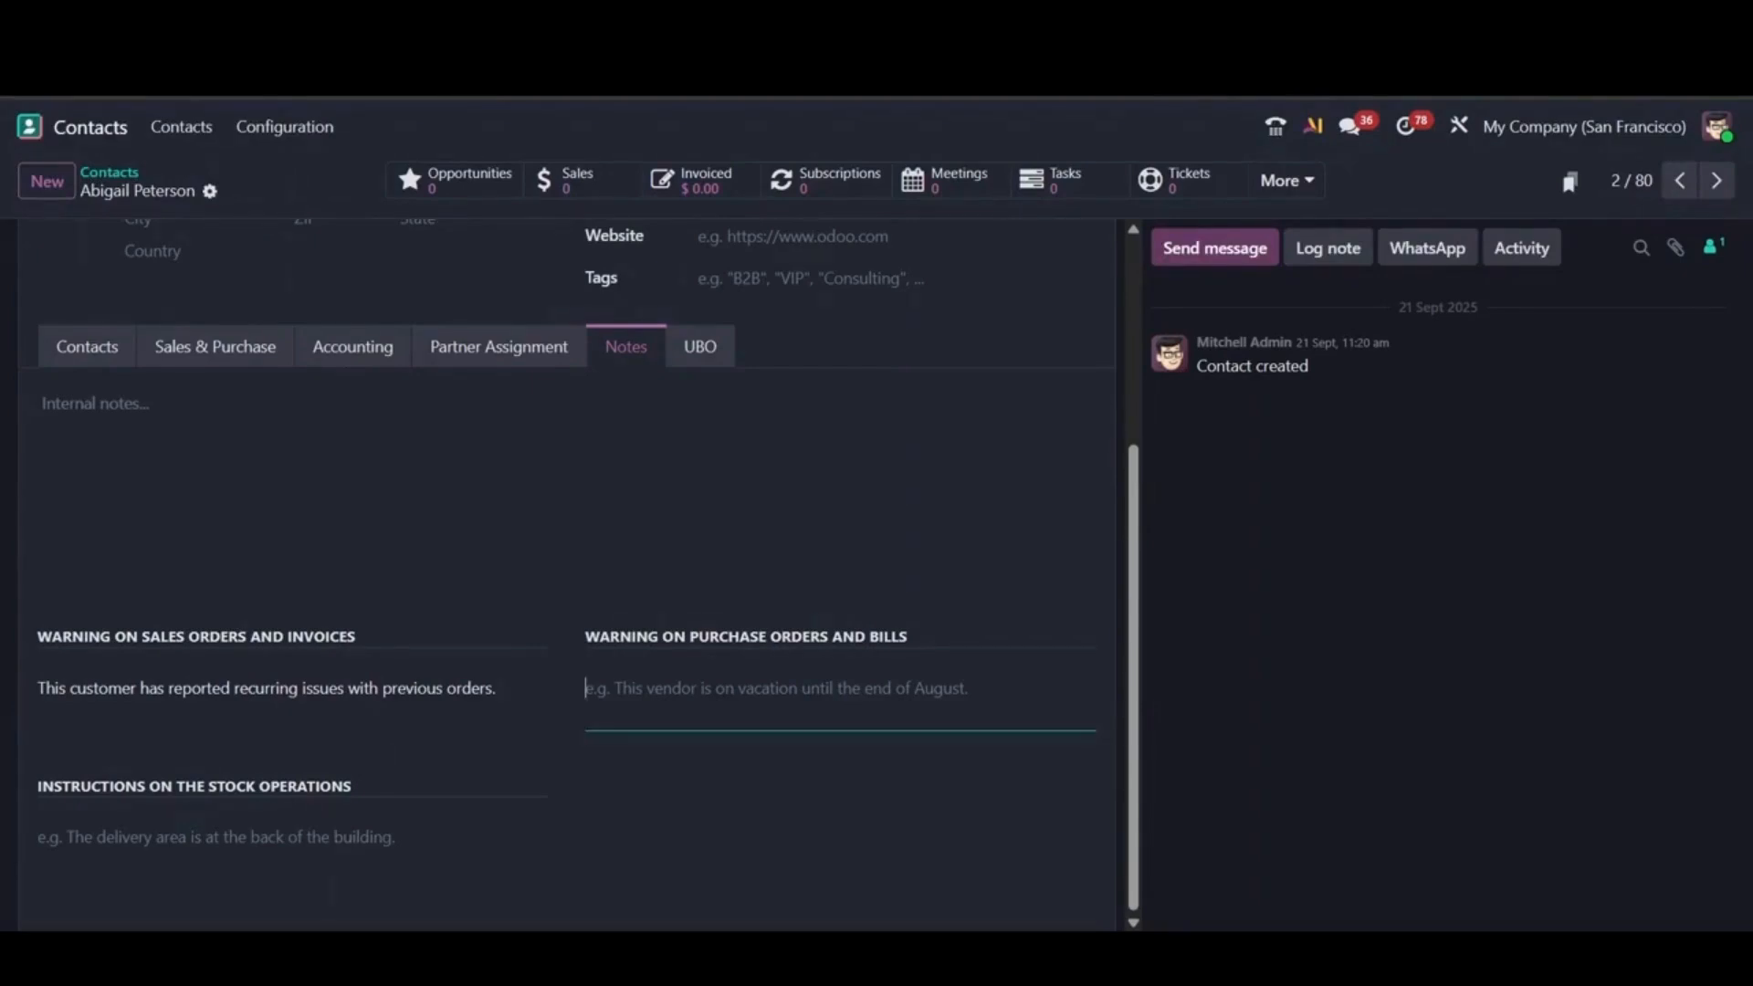
text(This vendor is on vacation until the end of August.)
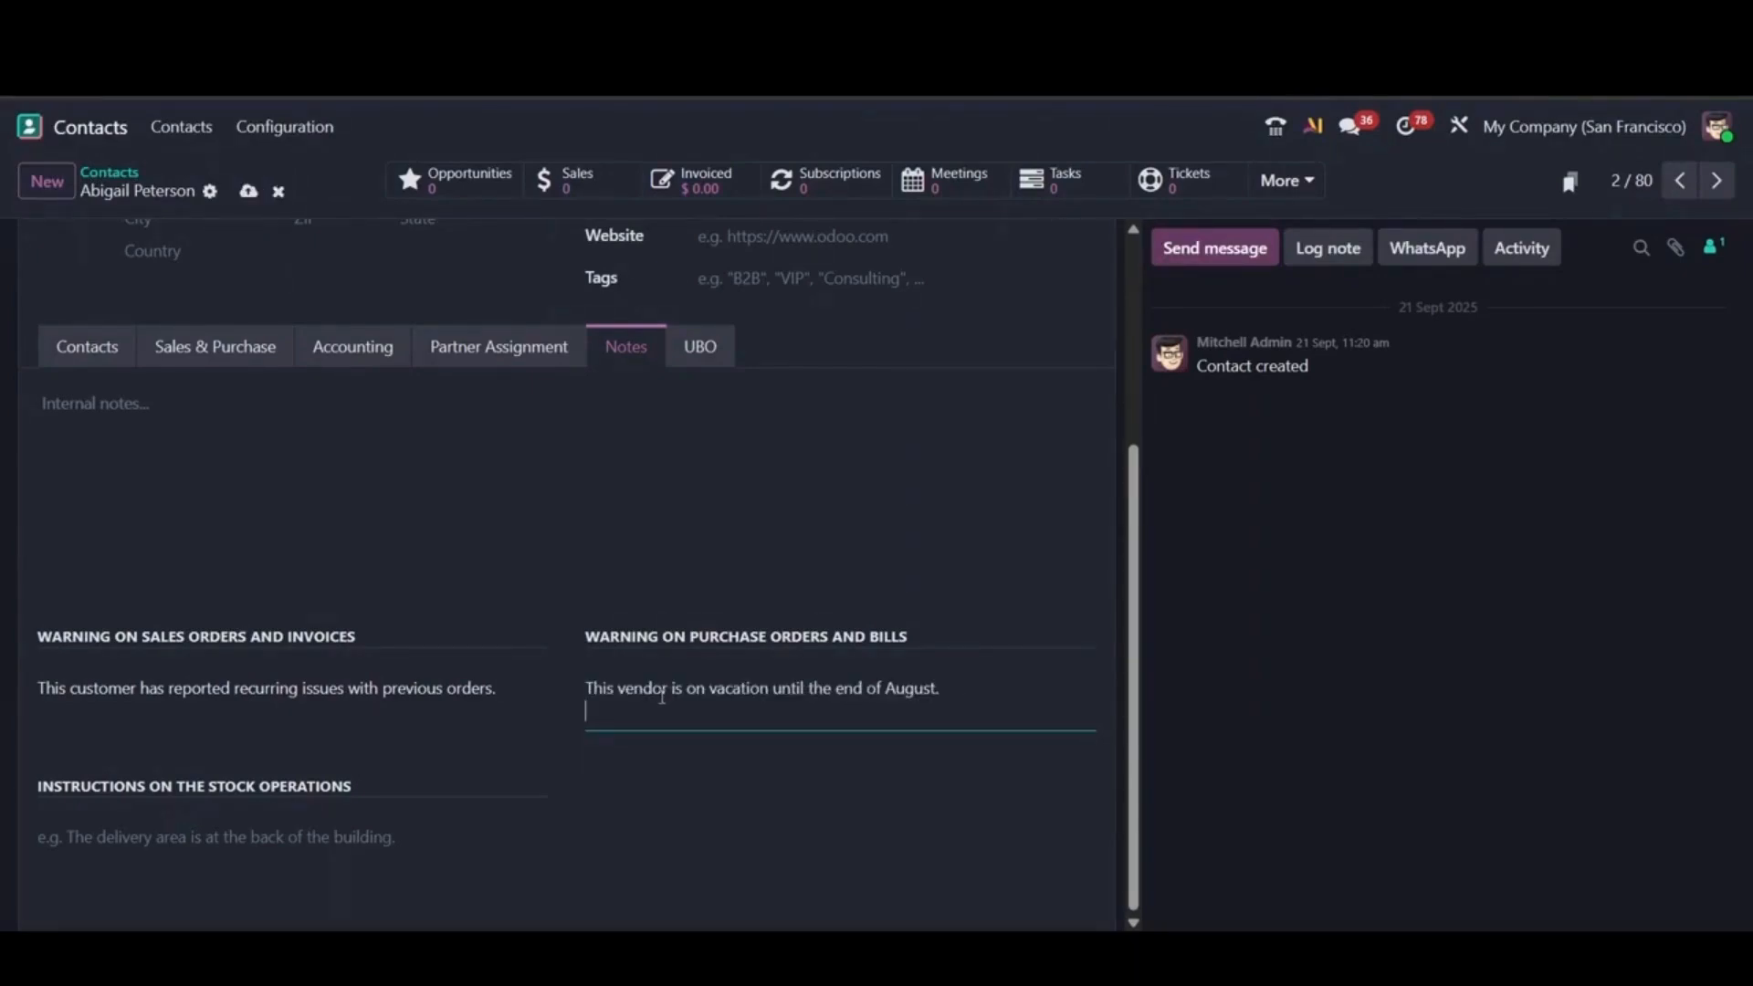
key(BackSpace)
key(BackSpace)
key(BackSpace)
key(BackSpace)
key(BackSpace)
key(BackSpace)
key(BackSpace)
key(BackSpace)
text(December 2025)
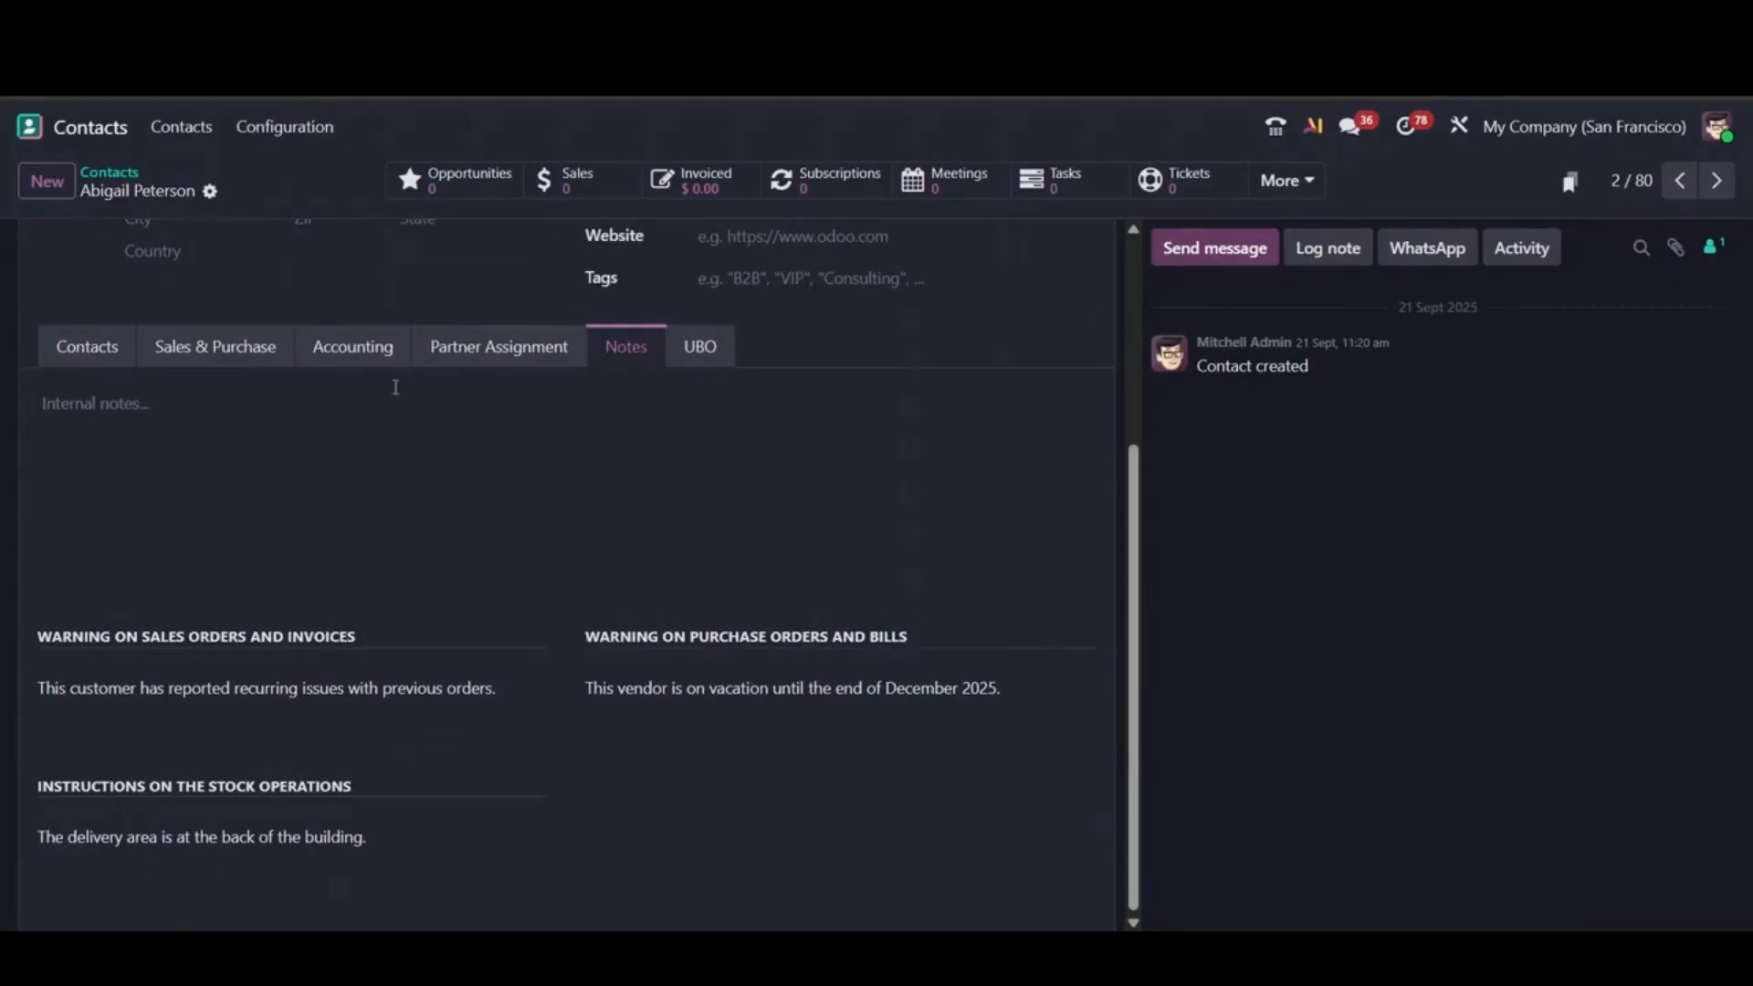
- Copy the contact's name and create a new sales quotation with that contact as the customer
scroll(392, 383, up, 3)
triple_click(359, 294)
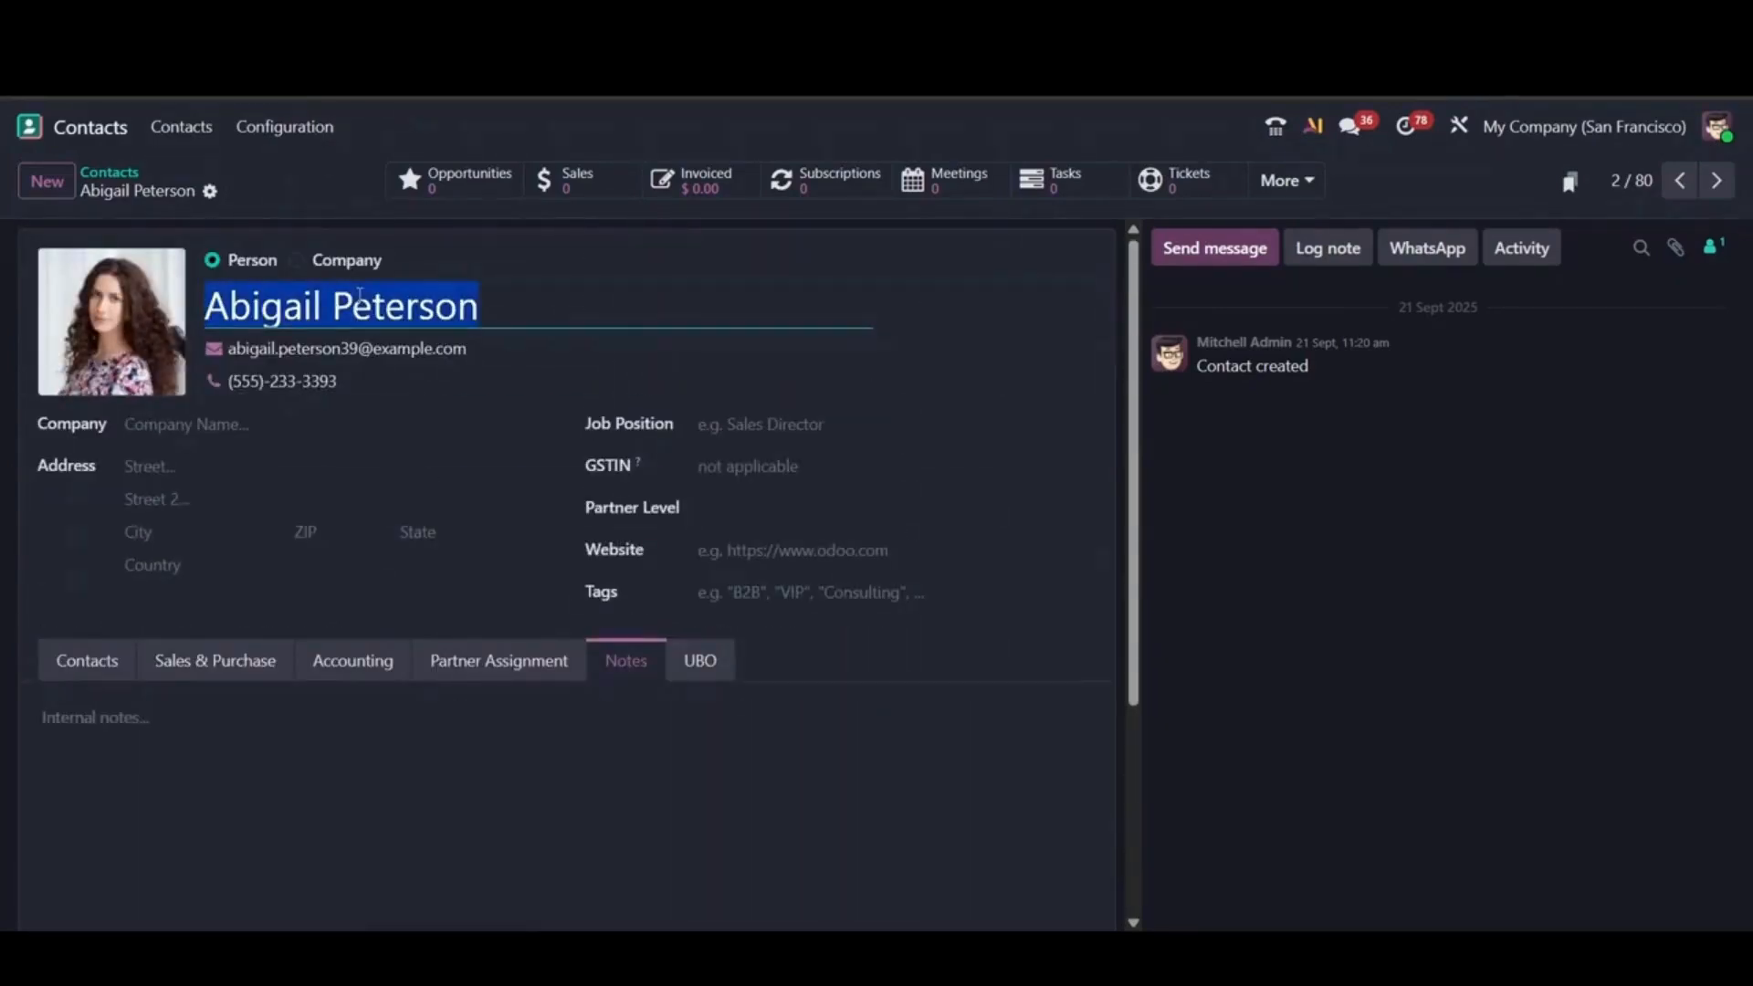
triple_click(368, 323)
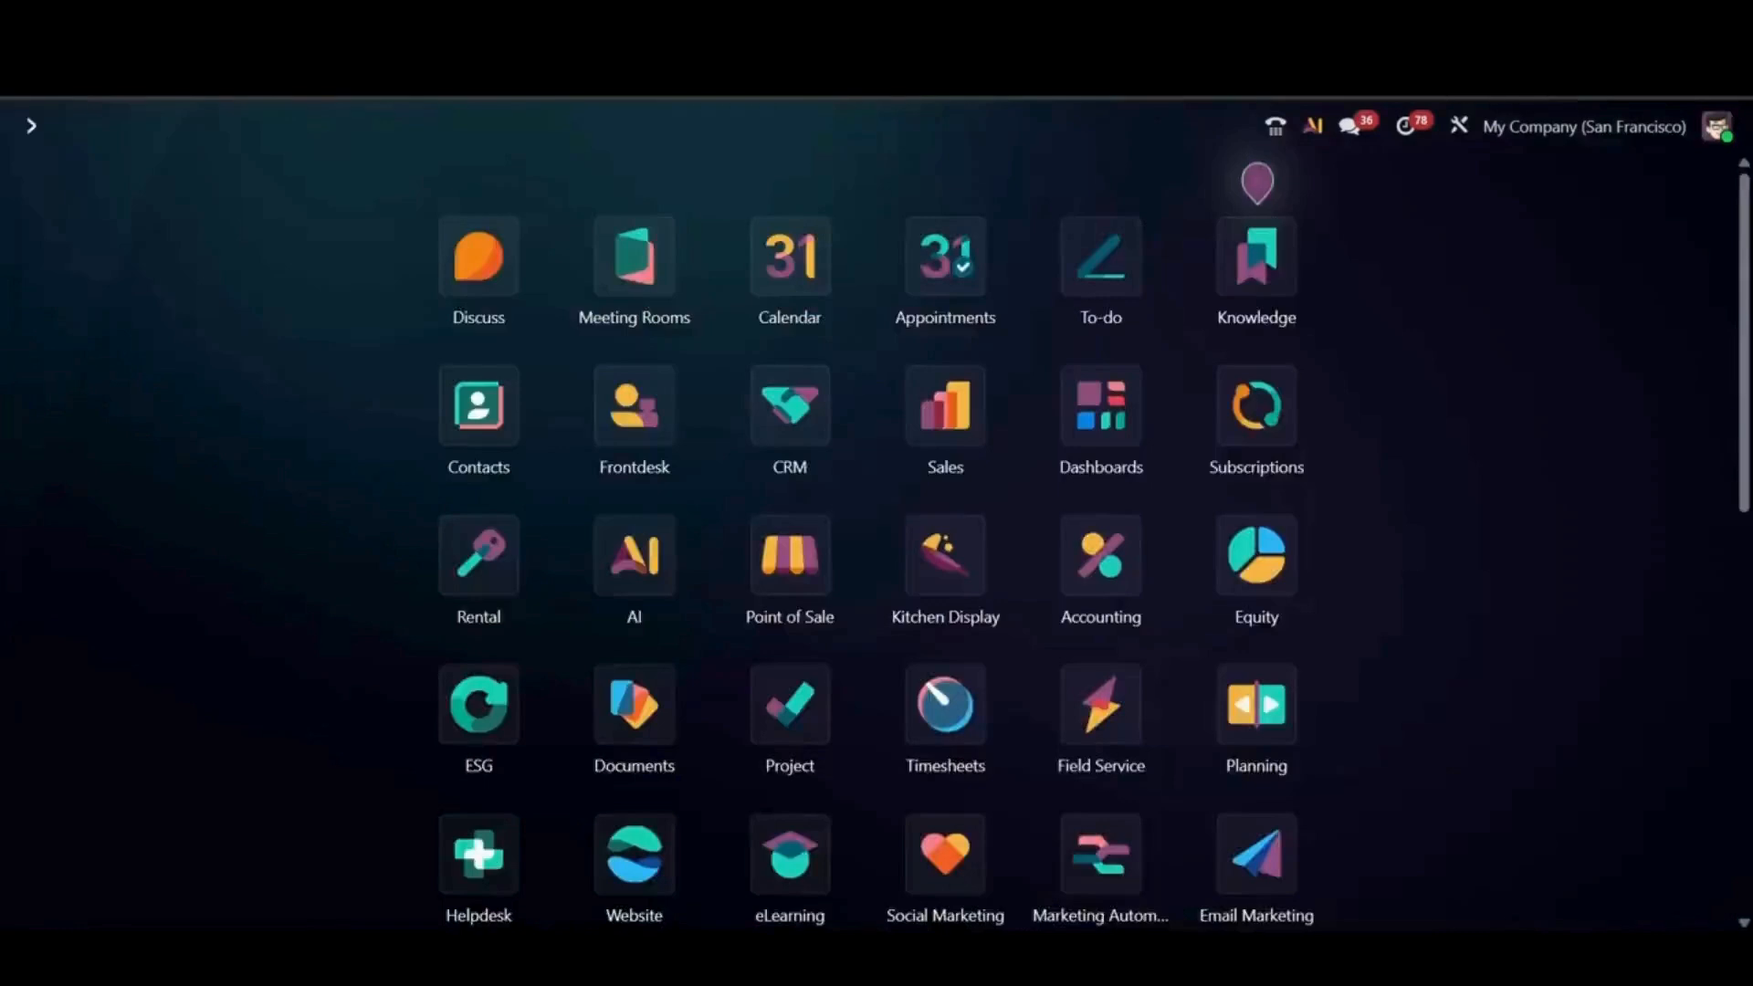
text(sa)
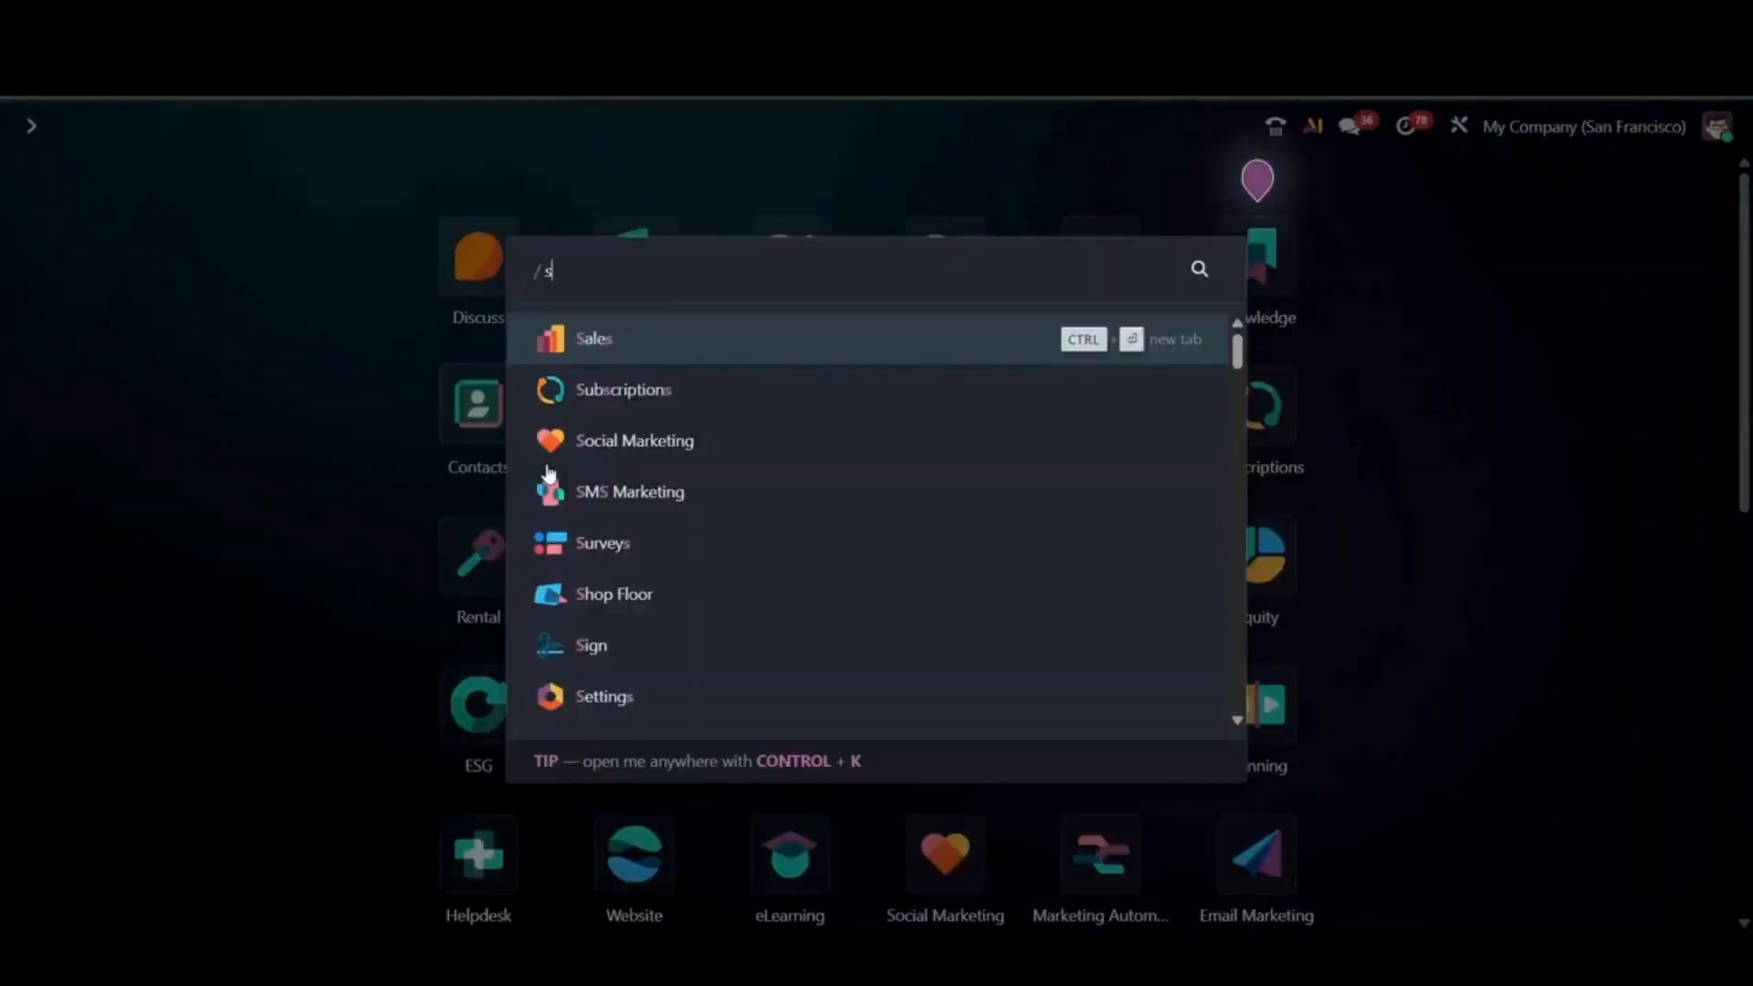
click(618, 336)
click(46, 181)
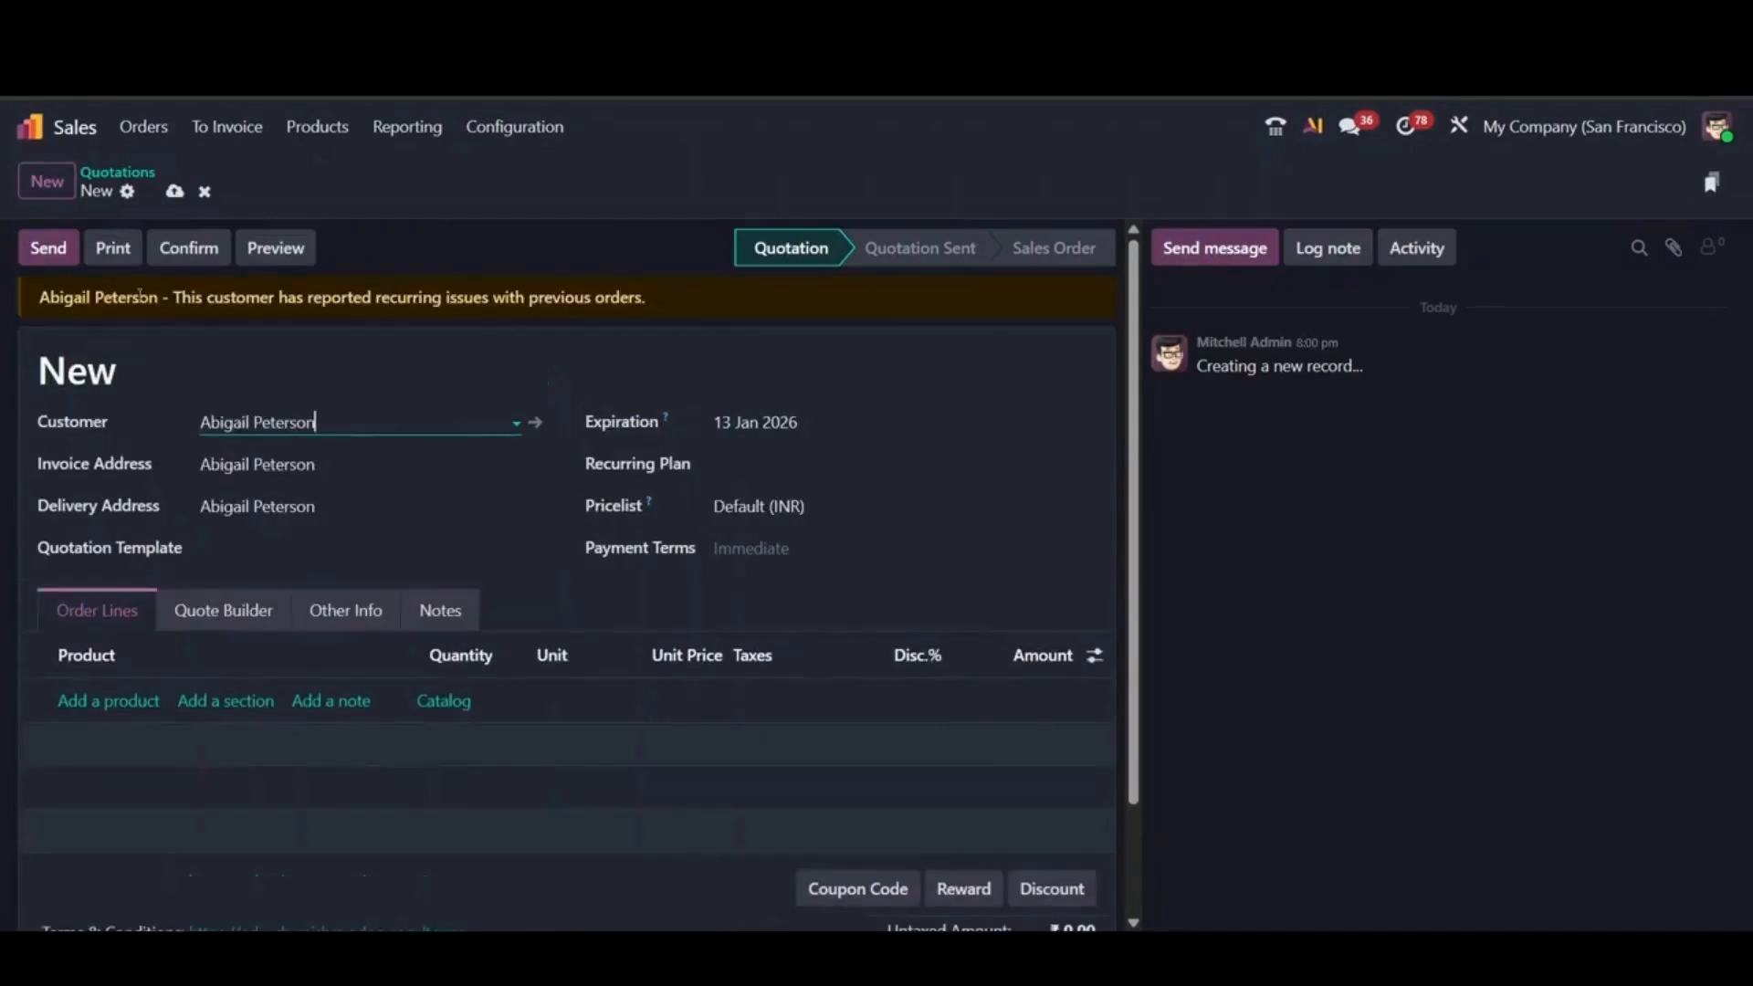
- Compare the warning banner on the quotation with the sales warning text in the contact's notes
drag(173, 297, 598, 317)
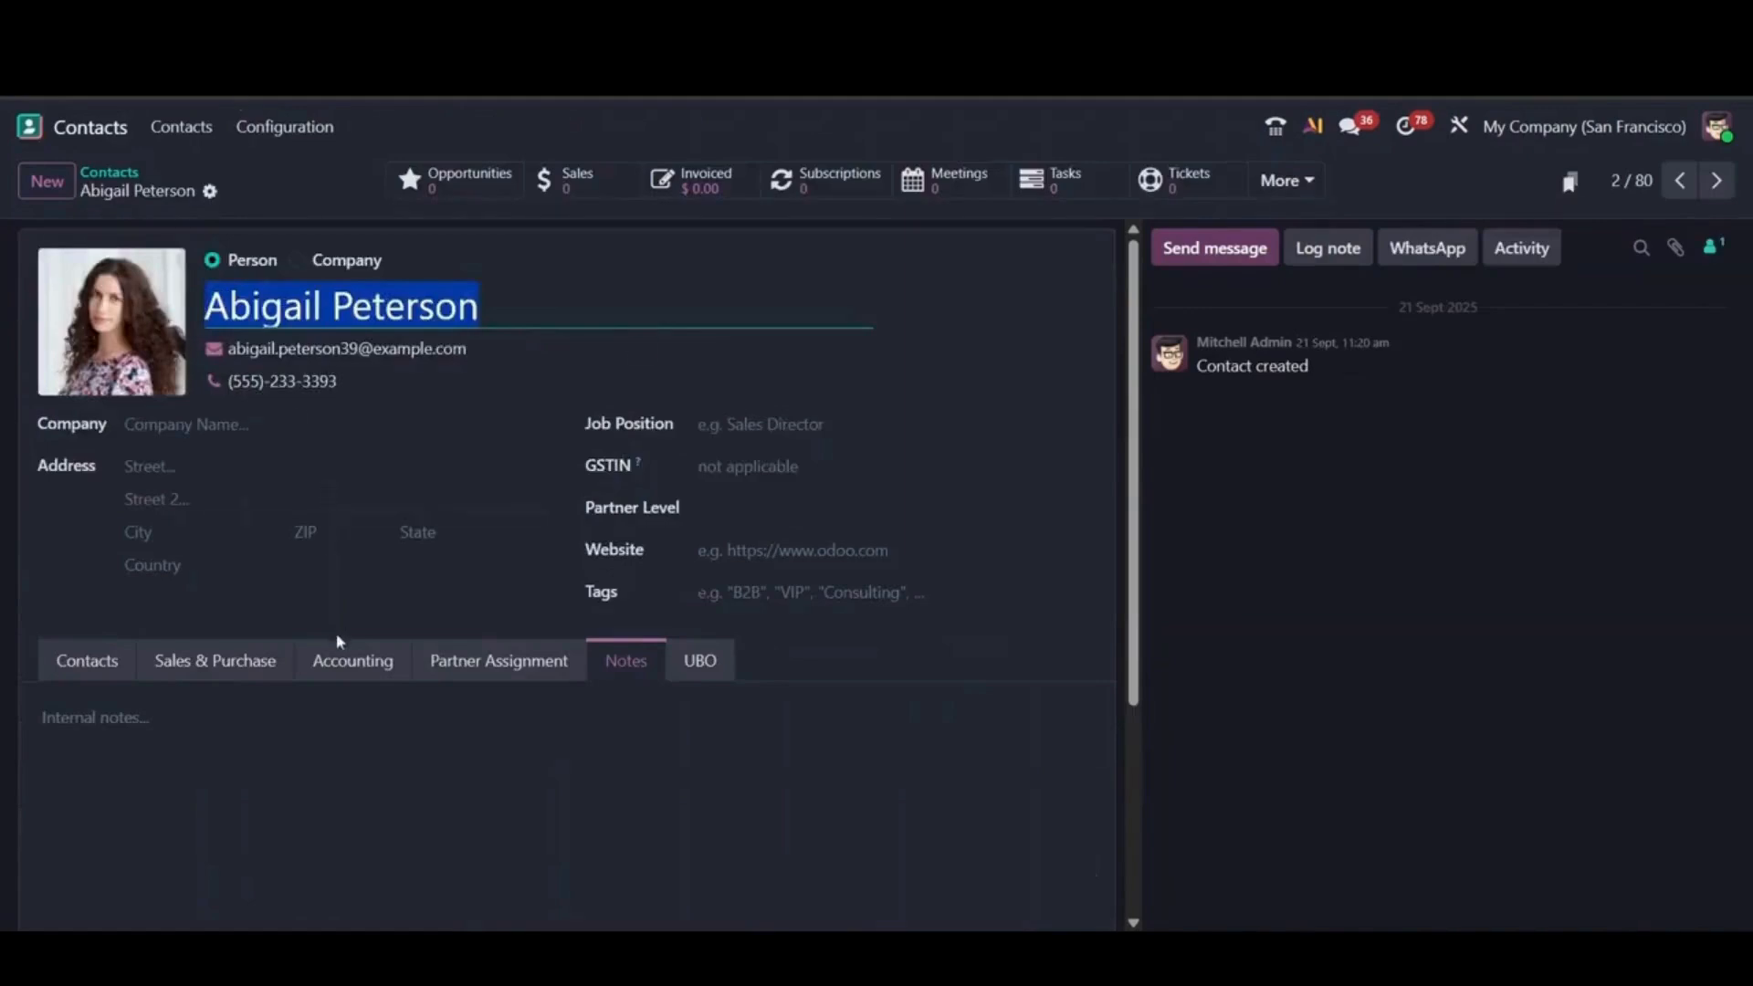
scroll(347, 643, down, 3)
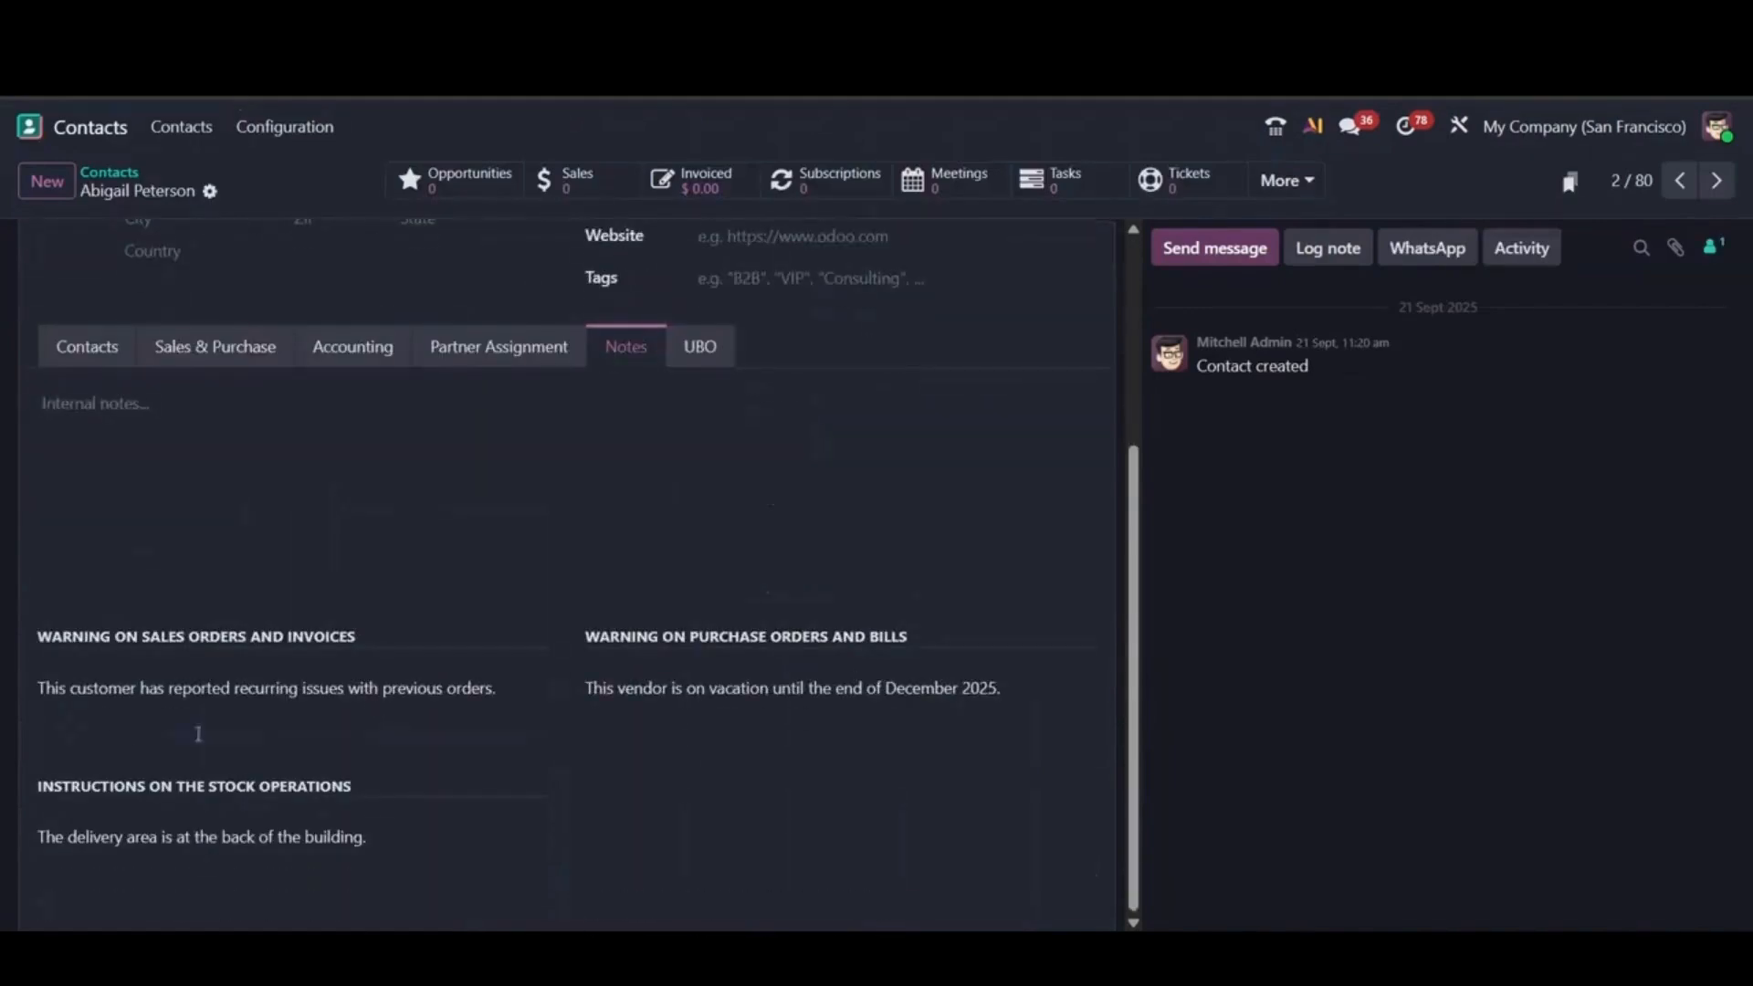
click(157, 698)
key(ctrl+a)
triple_click(183, 690)
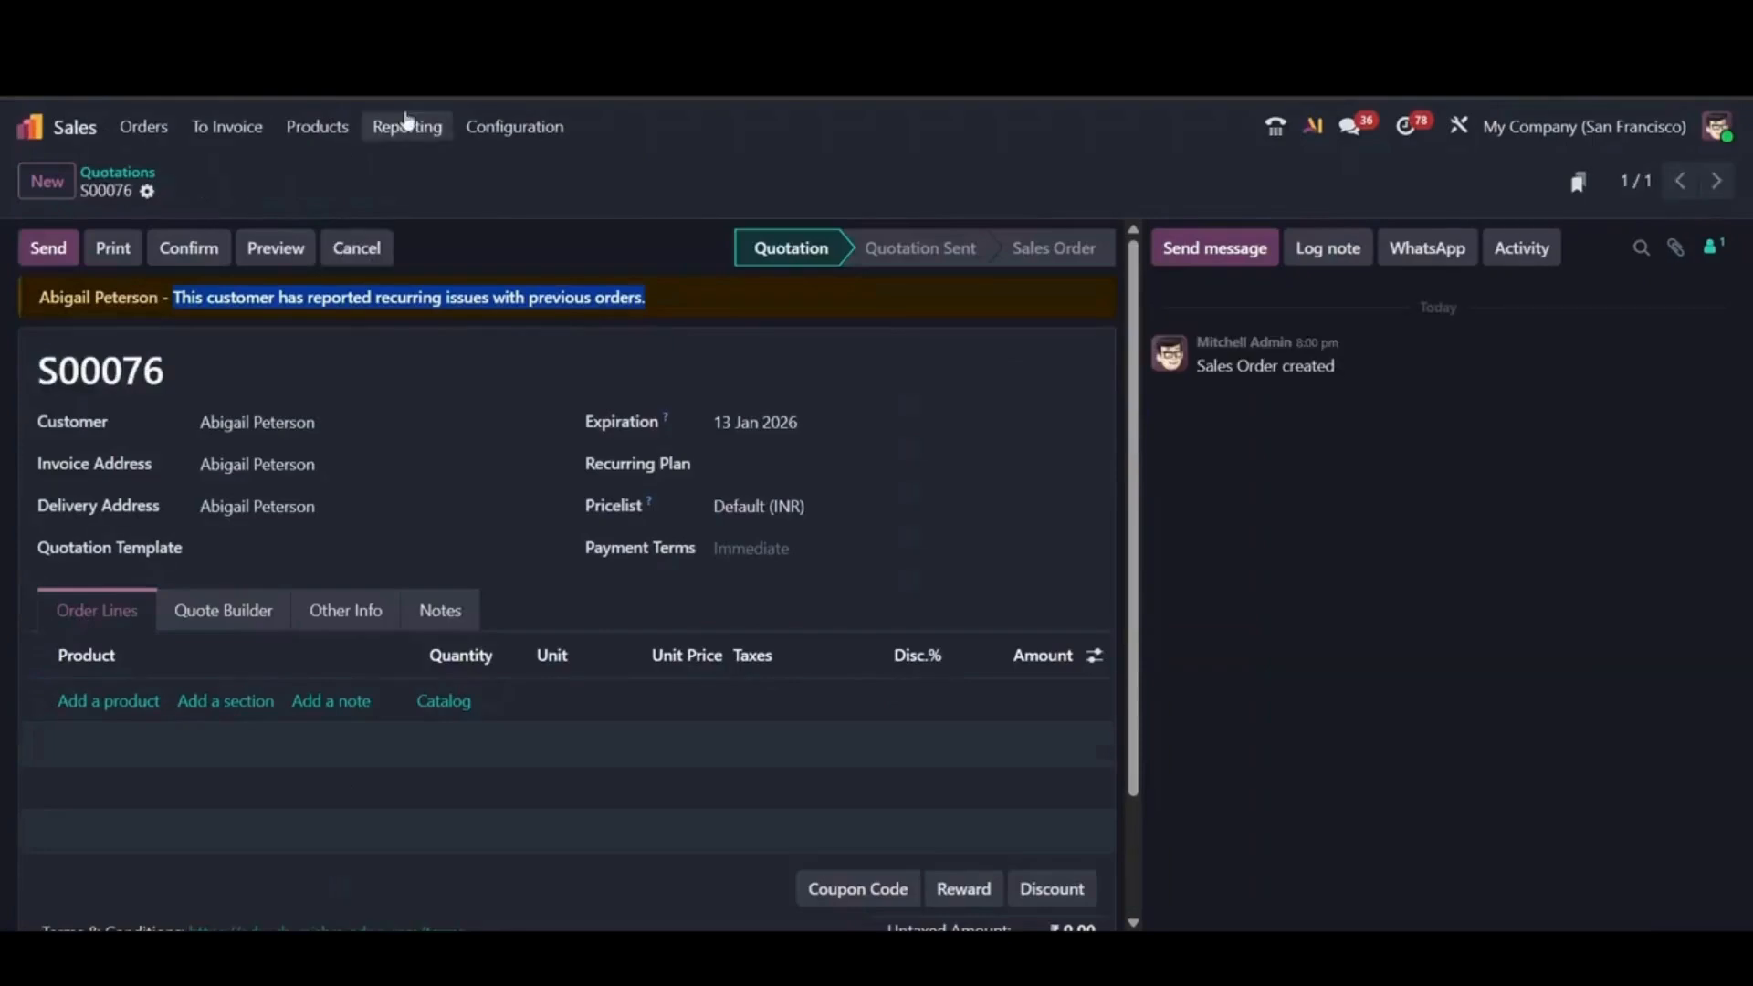
triple_click(398, 304)
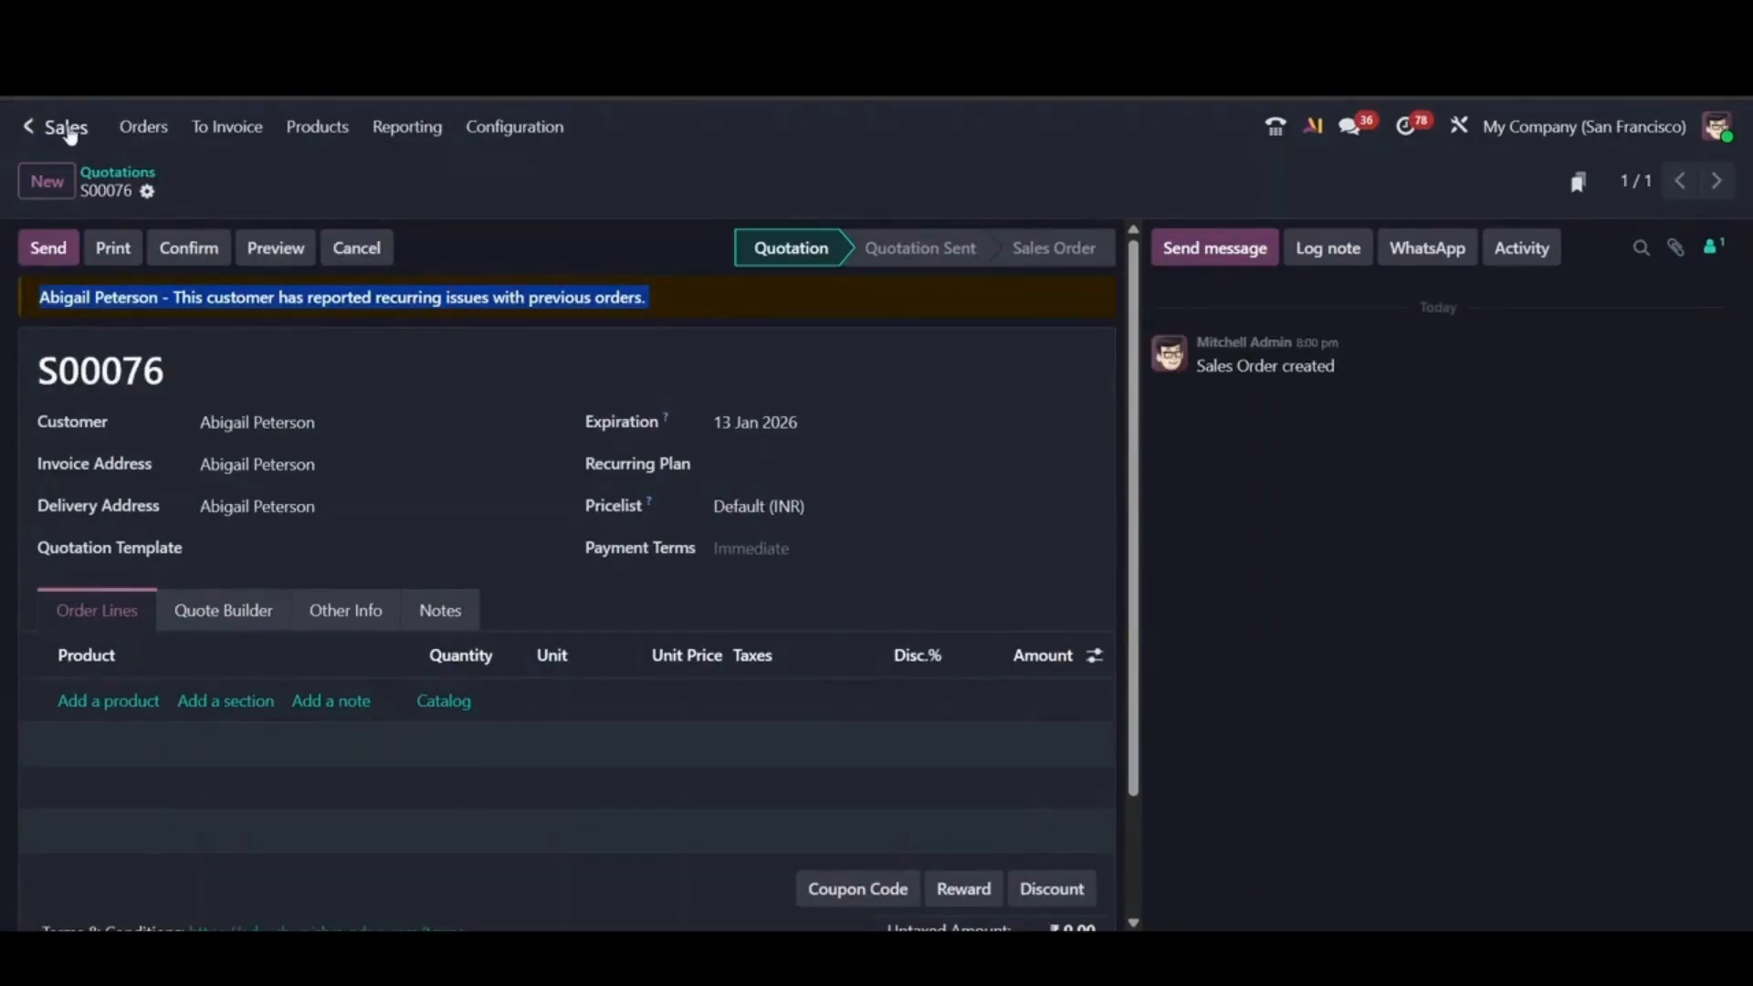
- Switch to the Accounting app and open the list of customer invoices
click(68, 125)
text(acc)
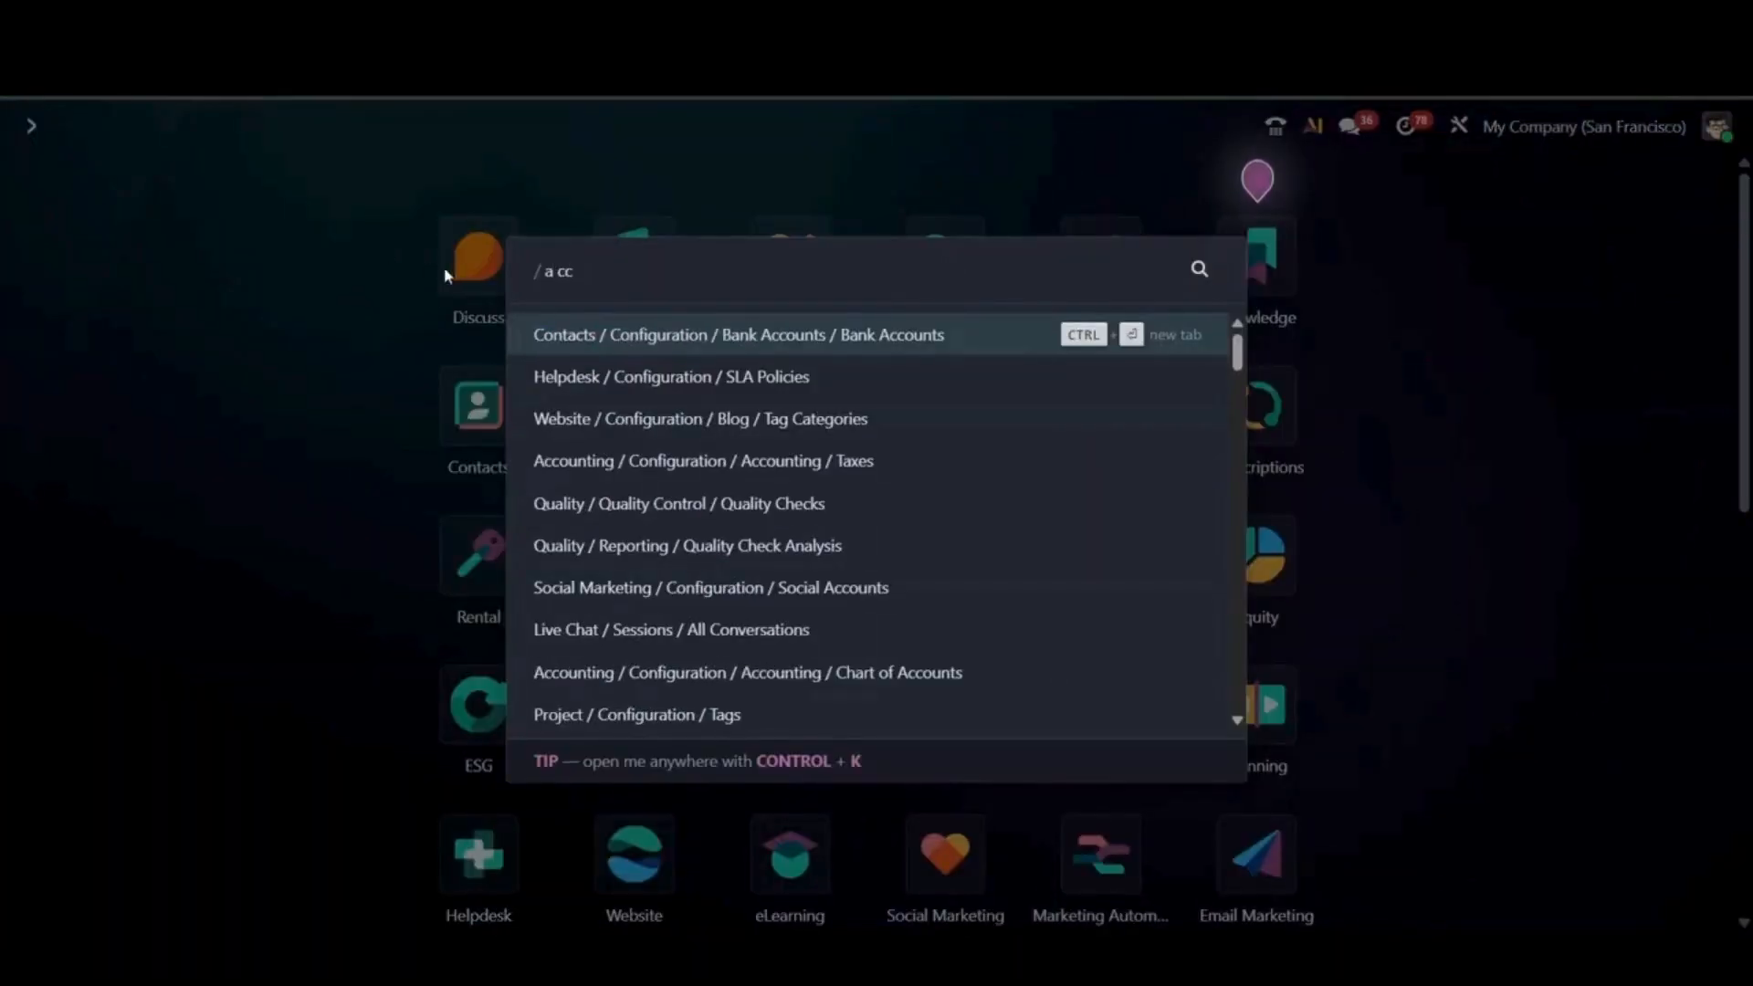
click(312, 126)
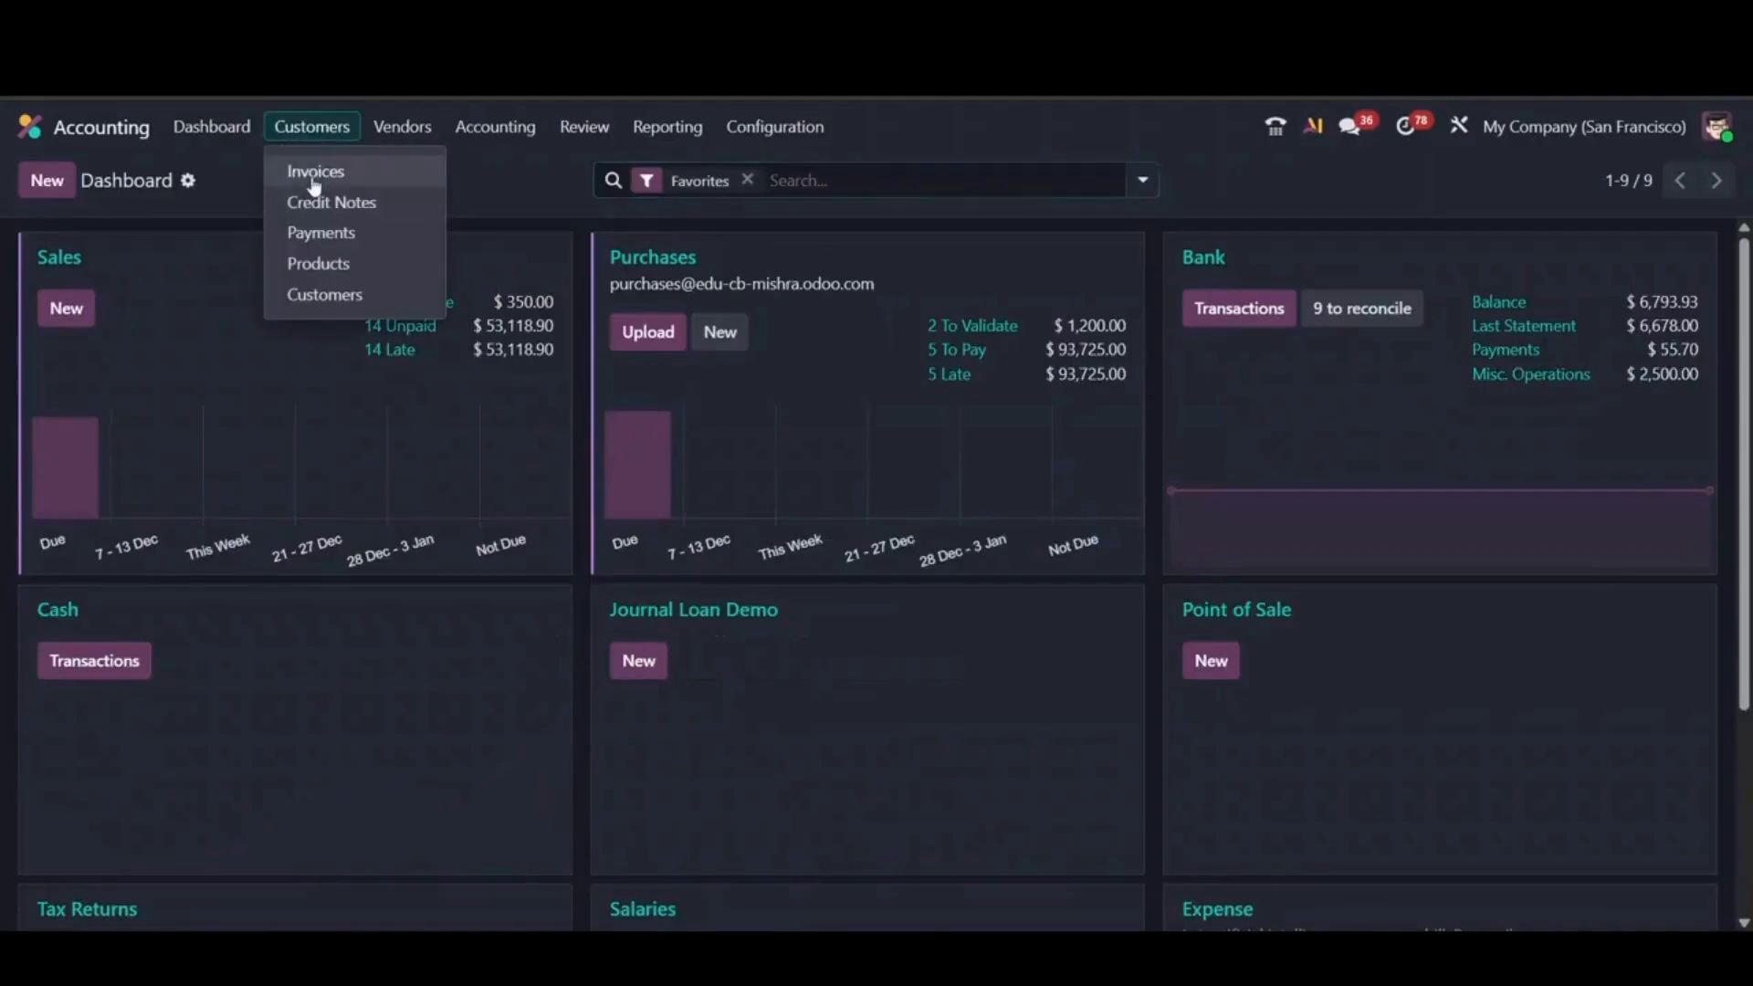
click(315, 173)
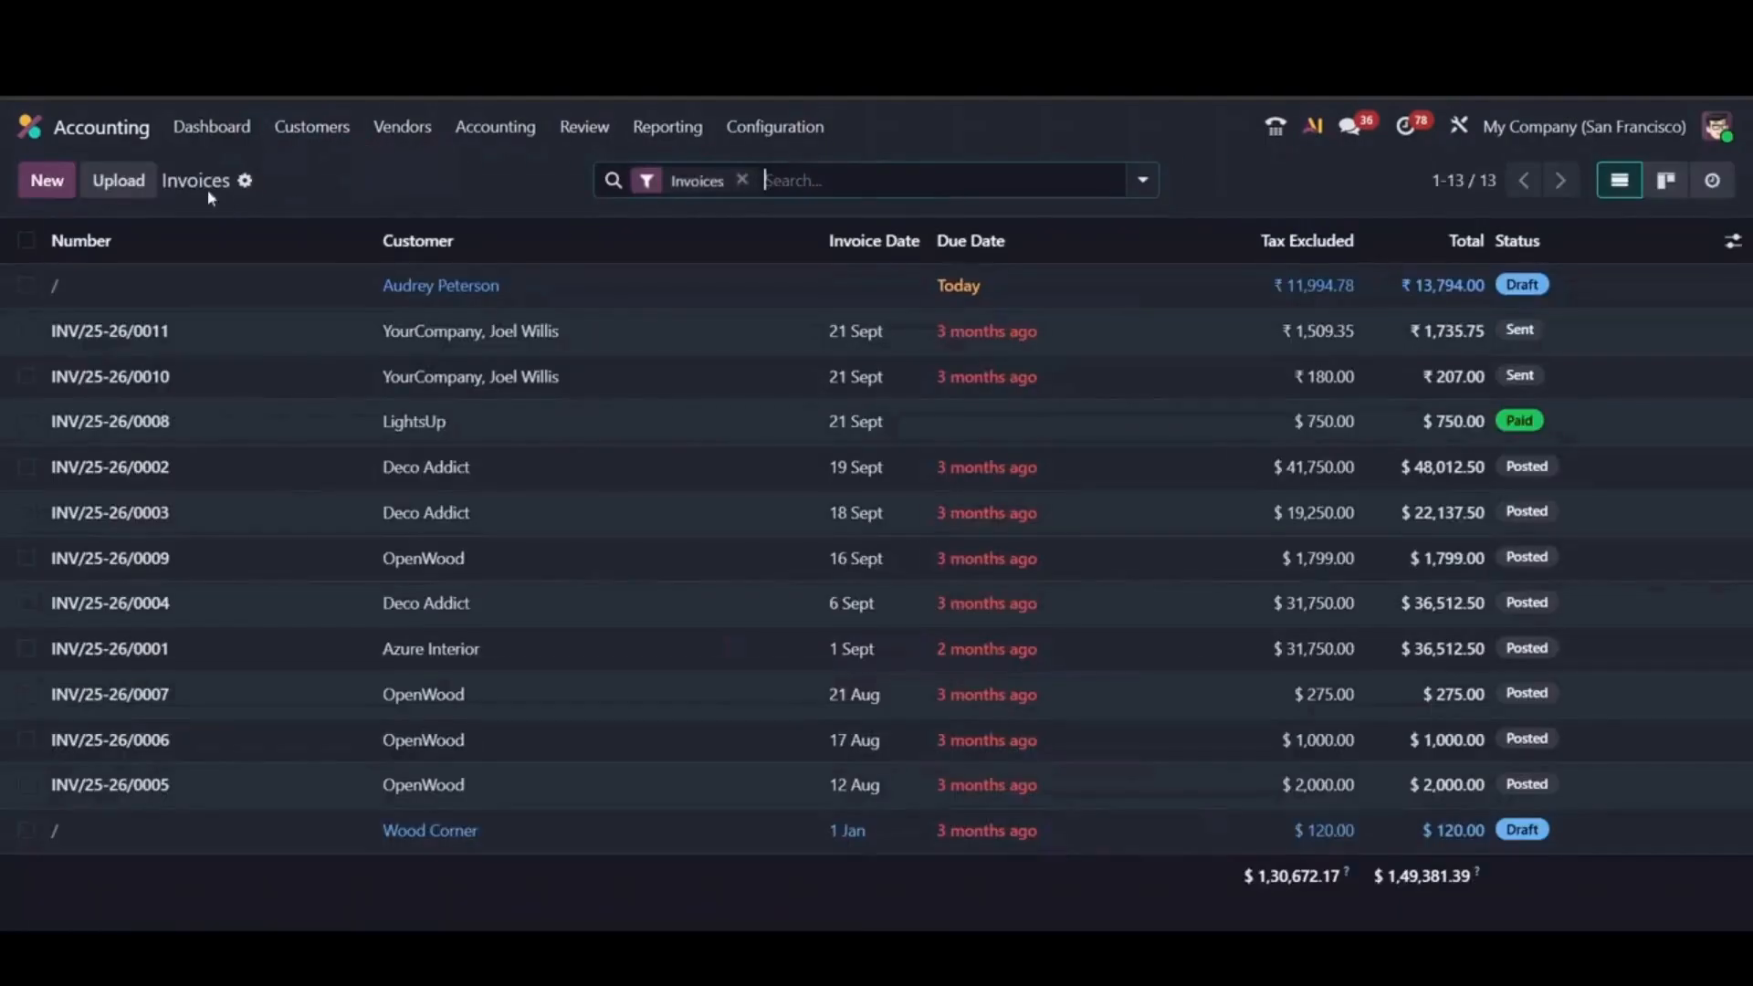
- Start a new customer invoice with the contact as the customer
click(46, 179)
text(Abigail Peterson)
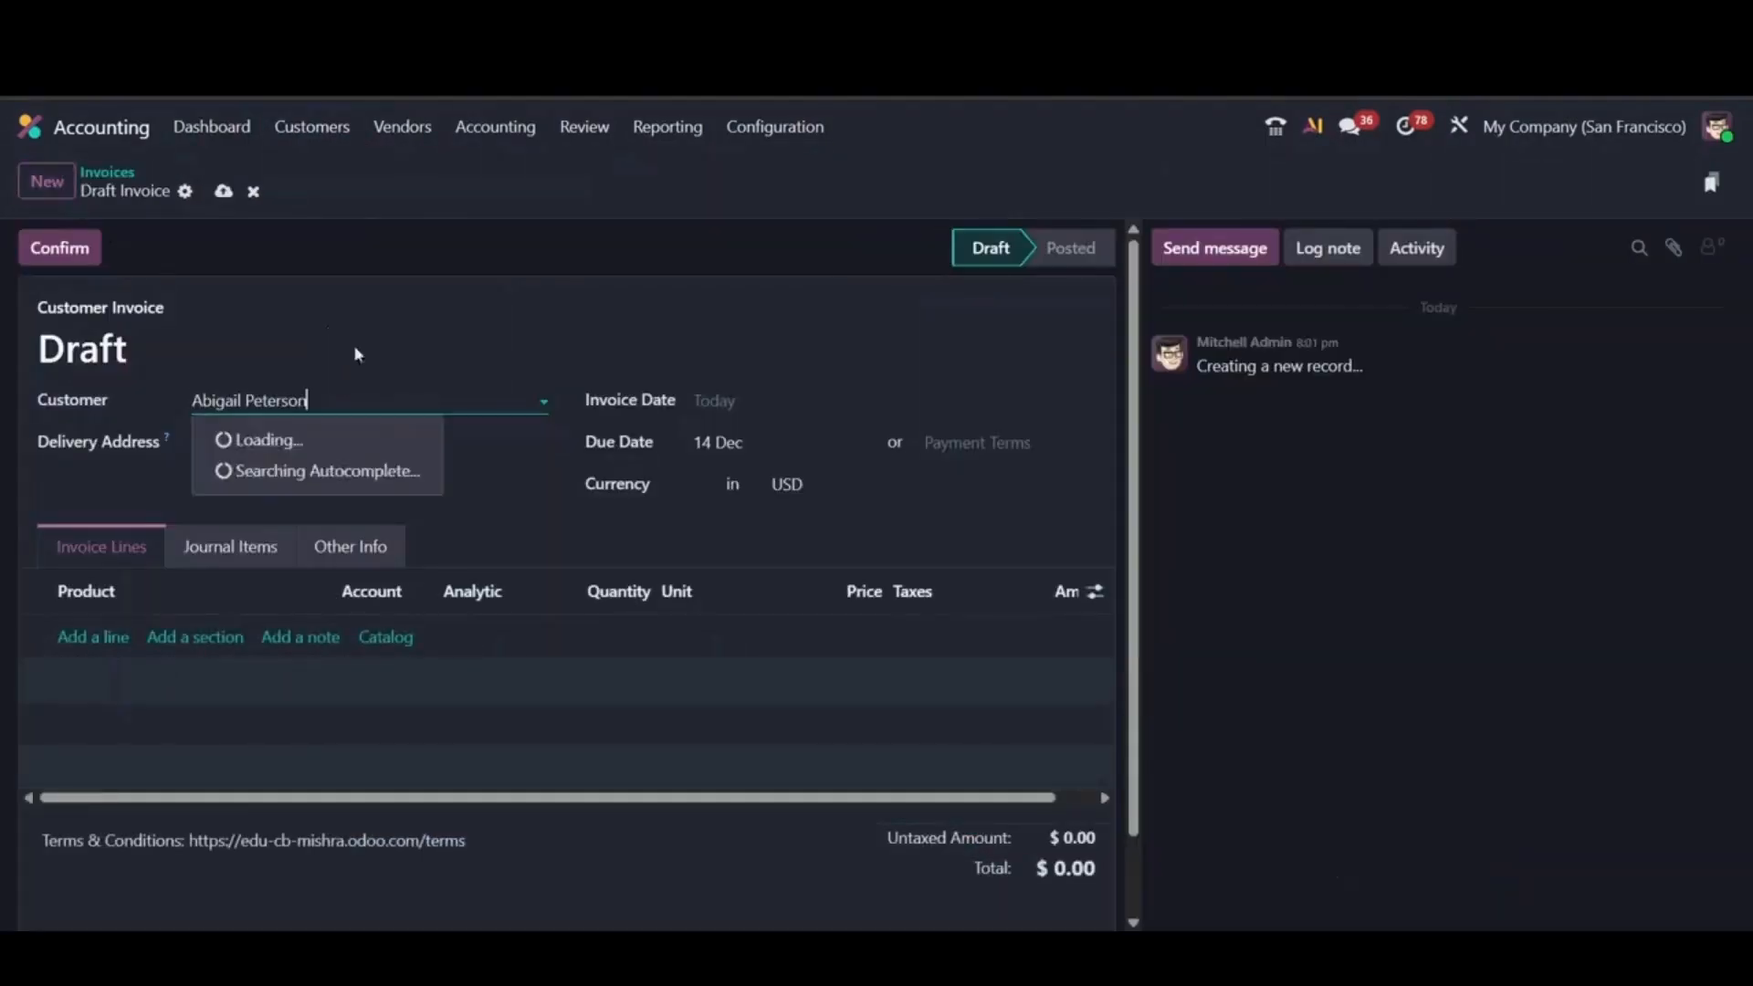
click(328, 440)
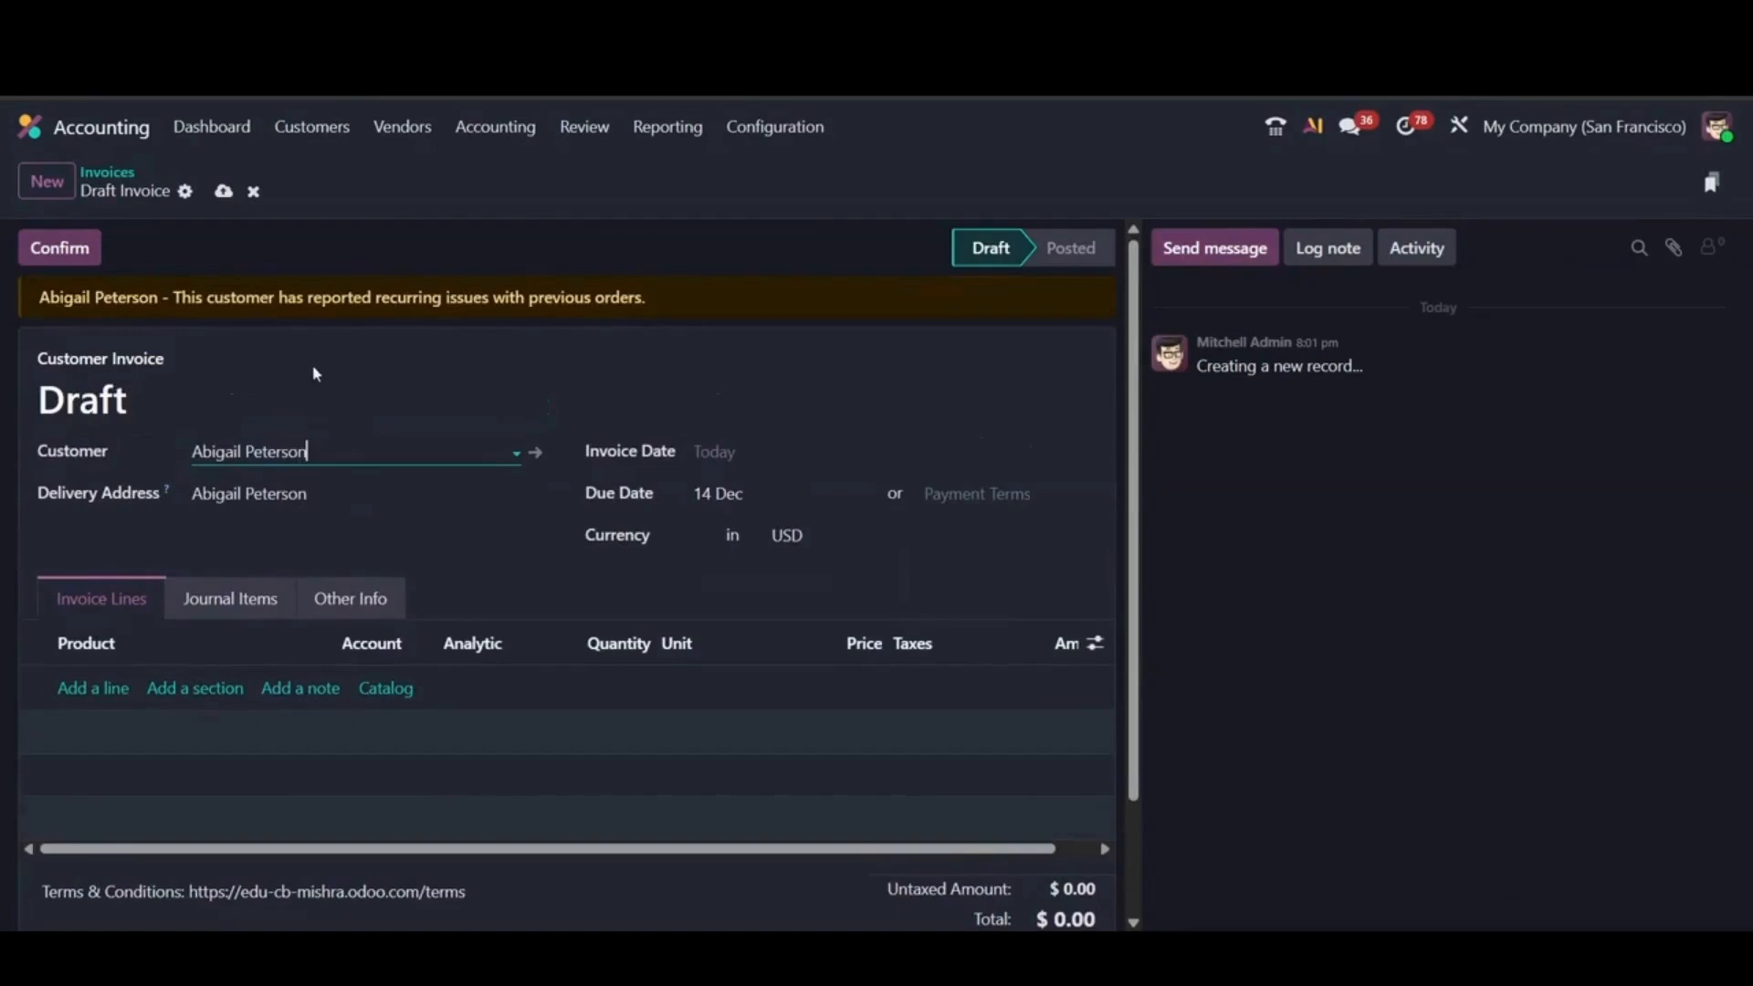
- Examine the customer warning banner on the draft invoice and discard the draft
triple_click(311, 291)
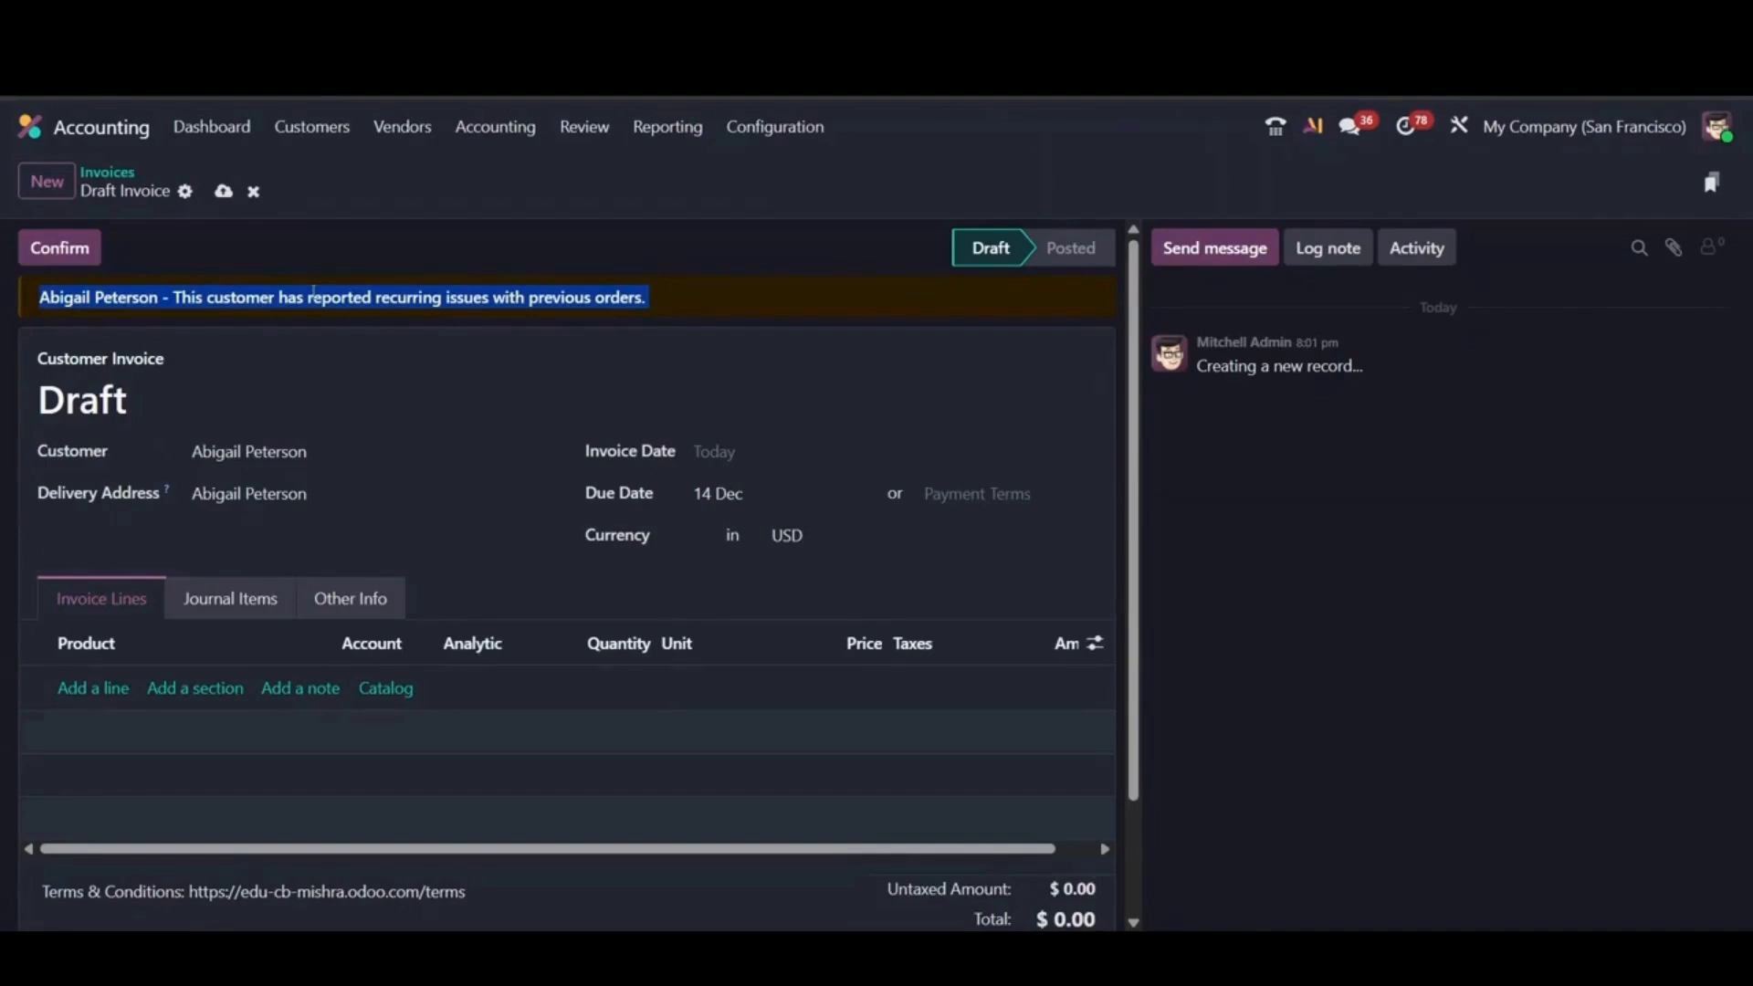
double_click(241, 299)
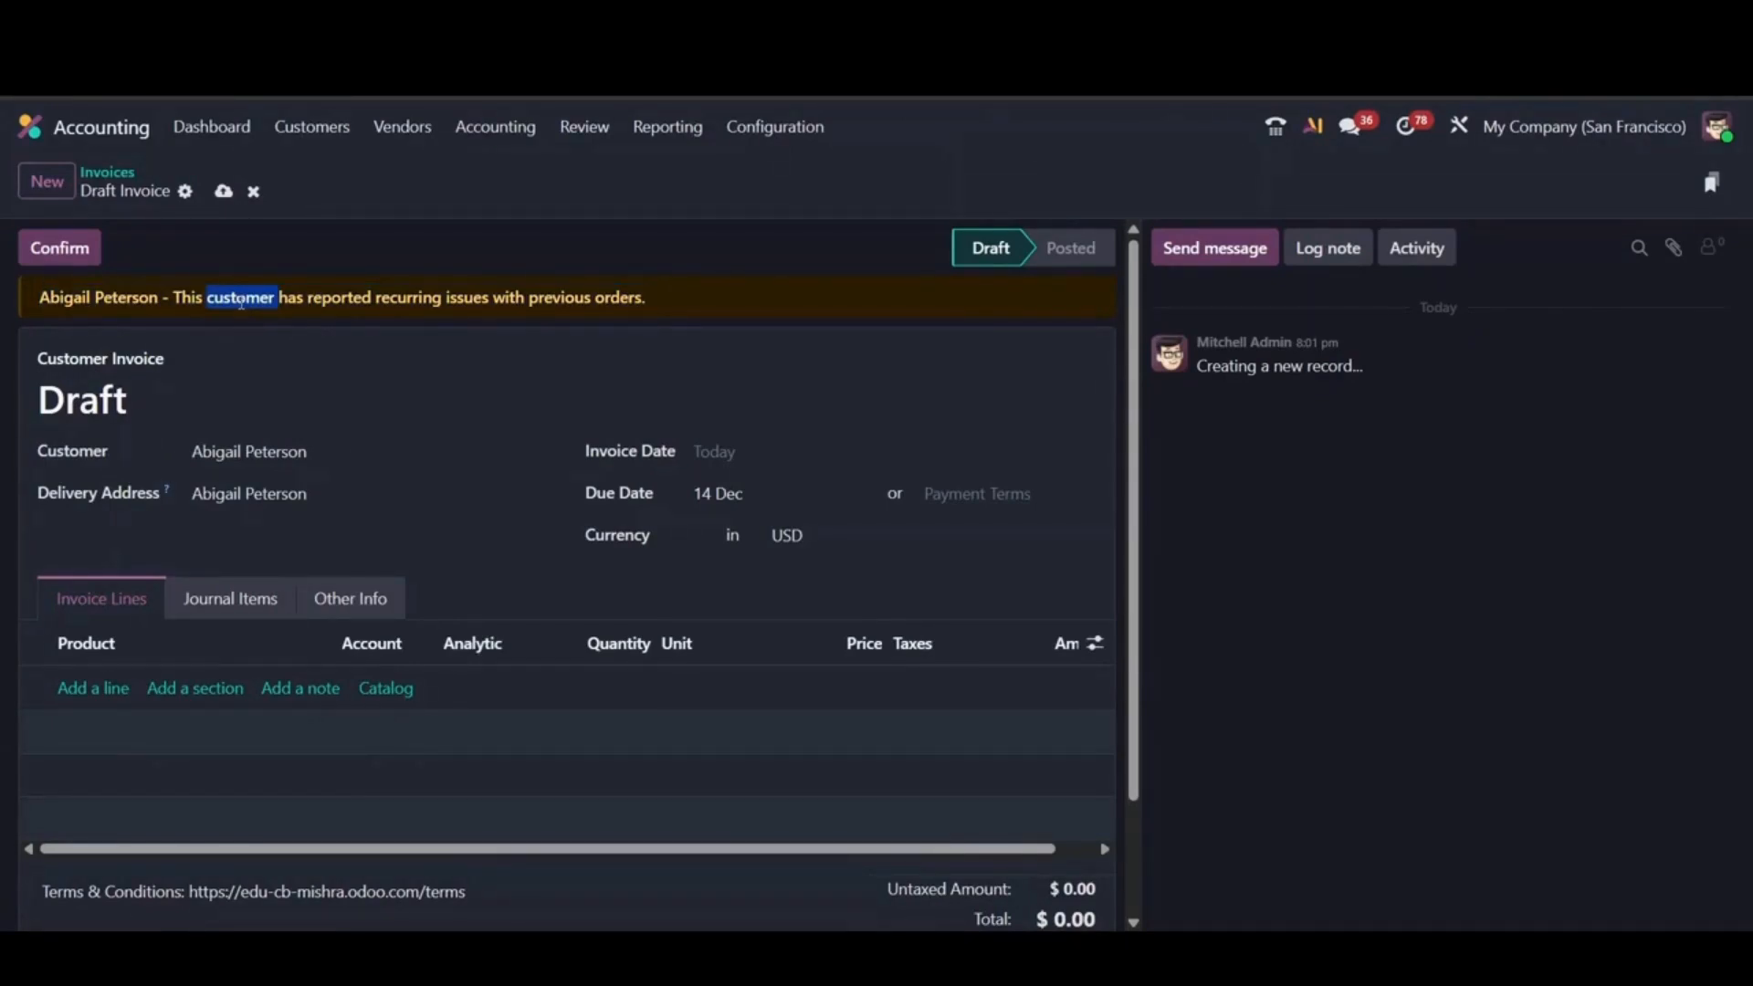
triple_click(241, 303)
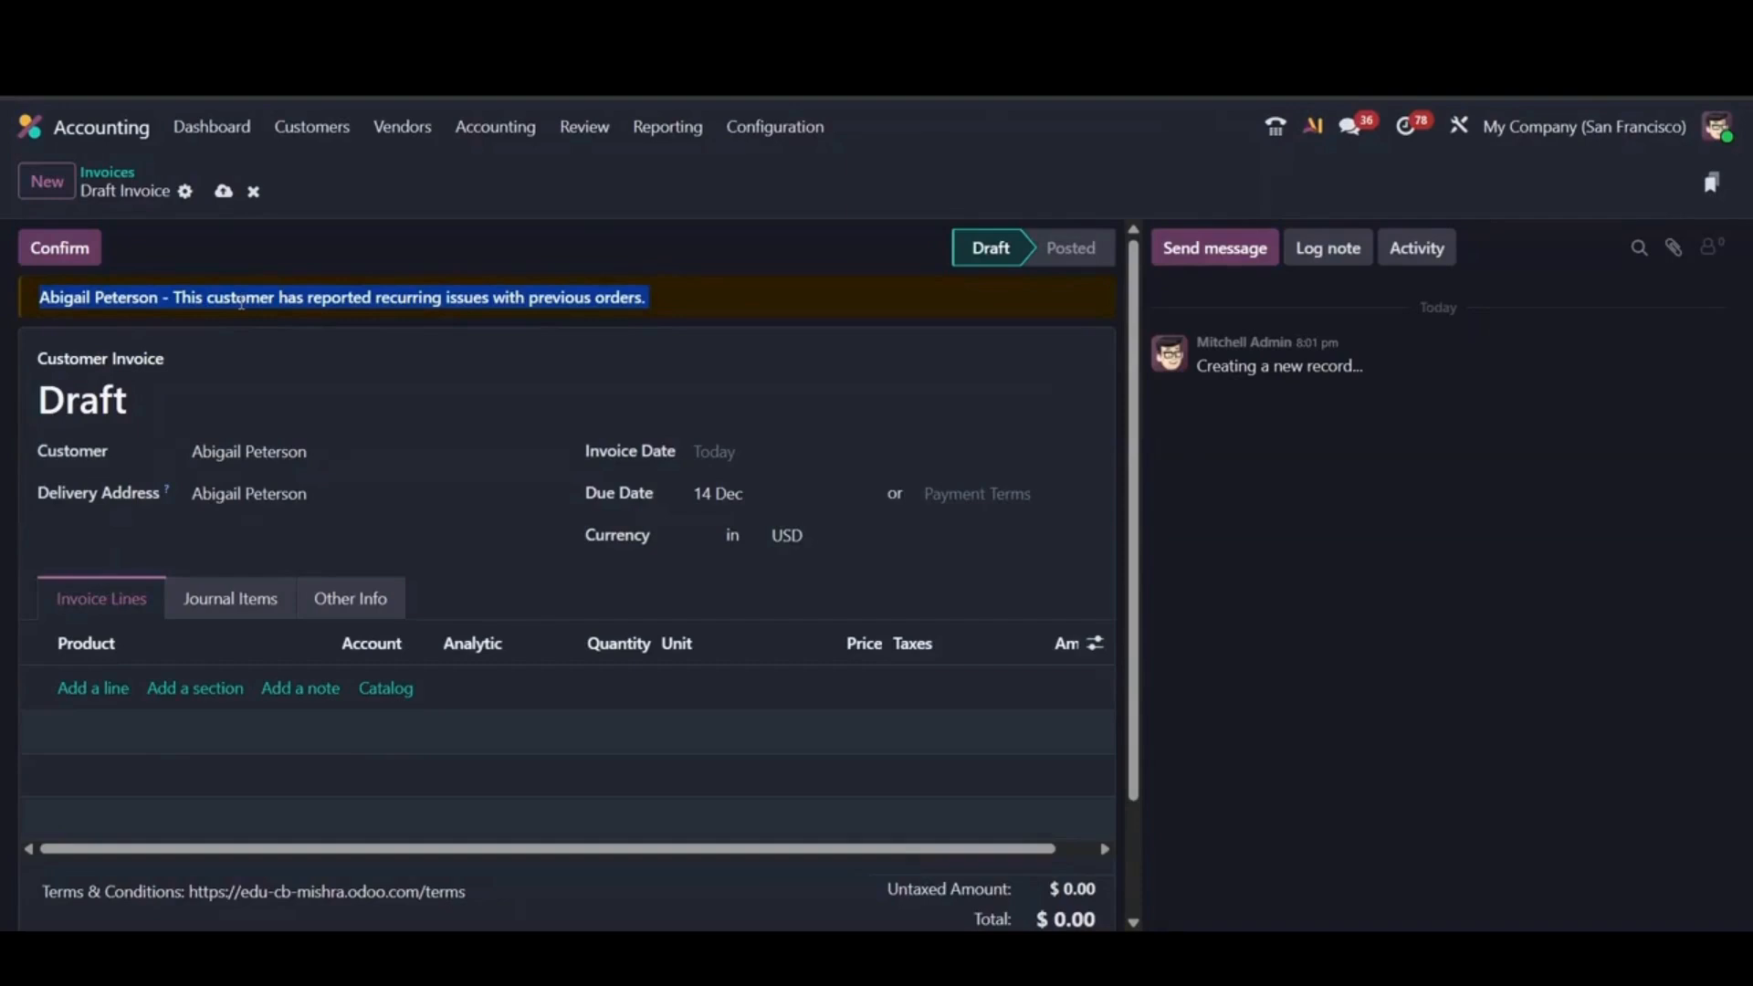
click(253, 193)
- Switch to the Purchase app and start a new request for quotation with the contact as the vendor
click(30, 126)
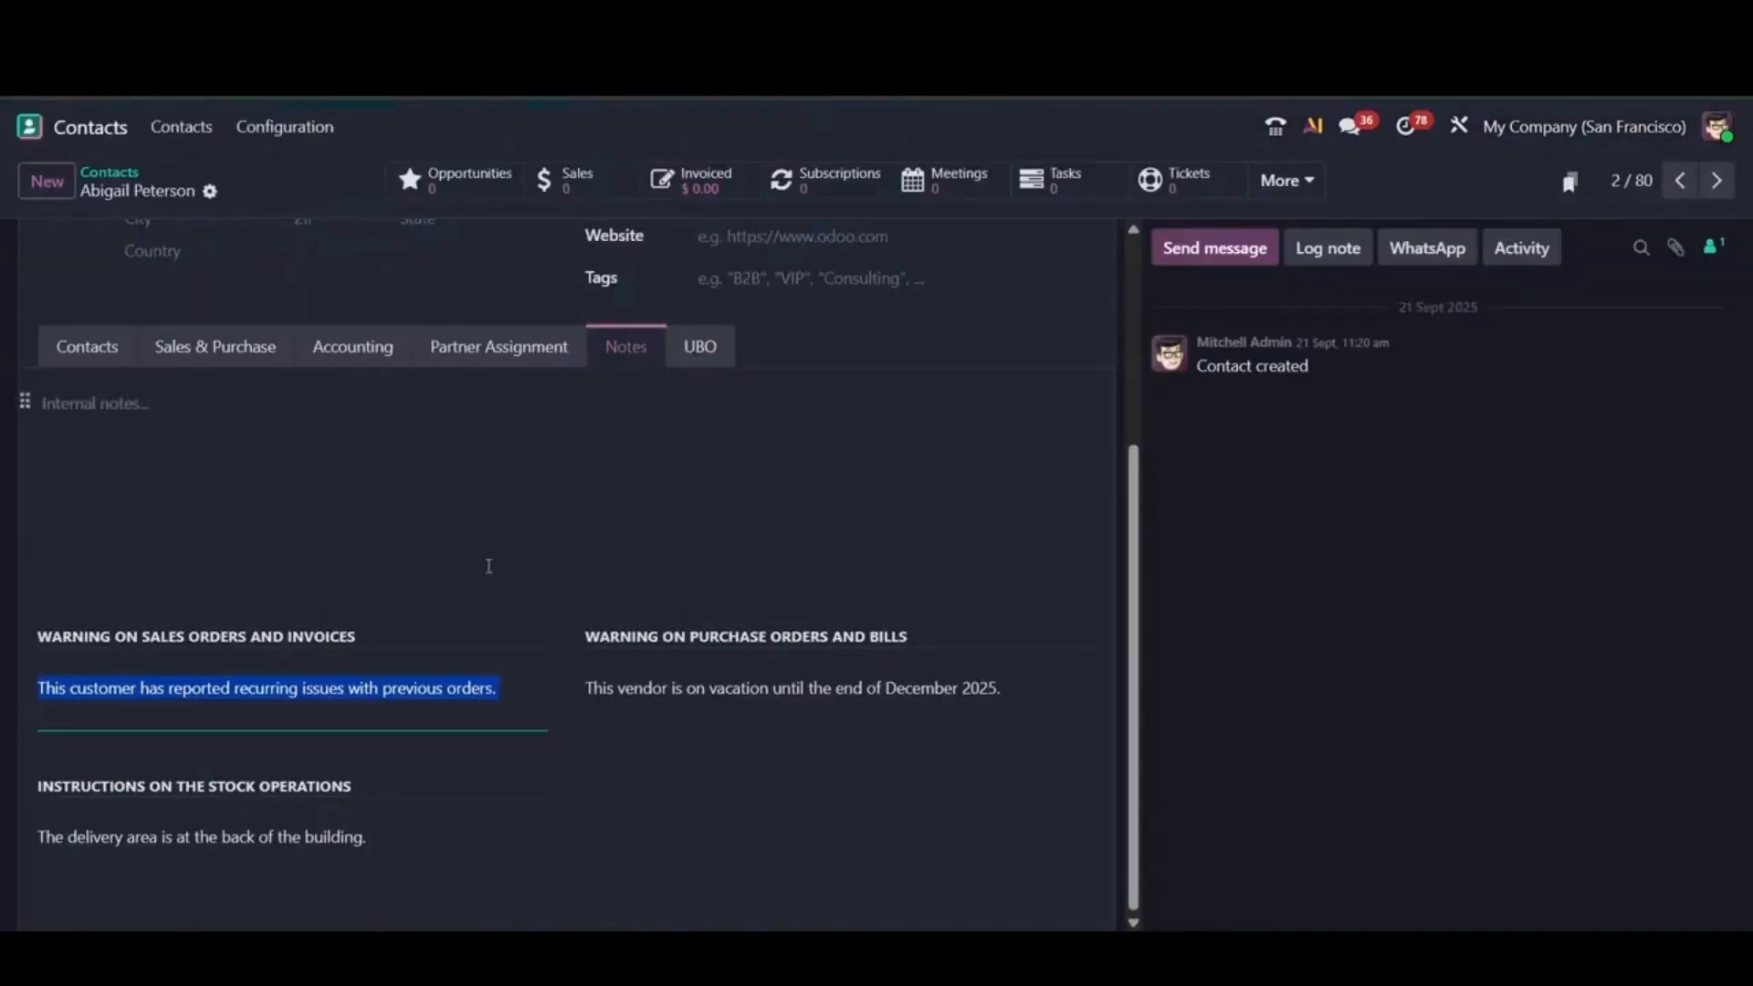
triple_click(694, 635)
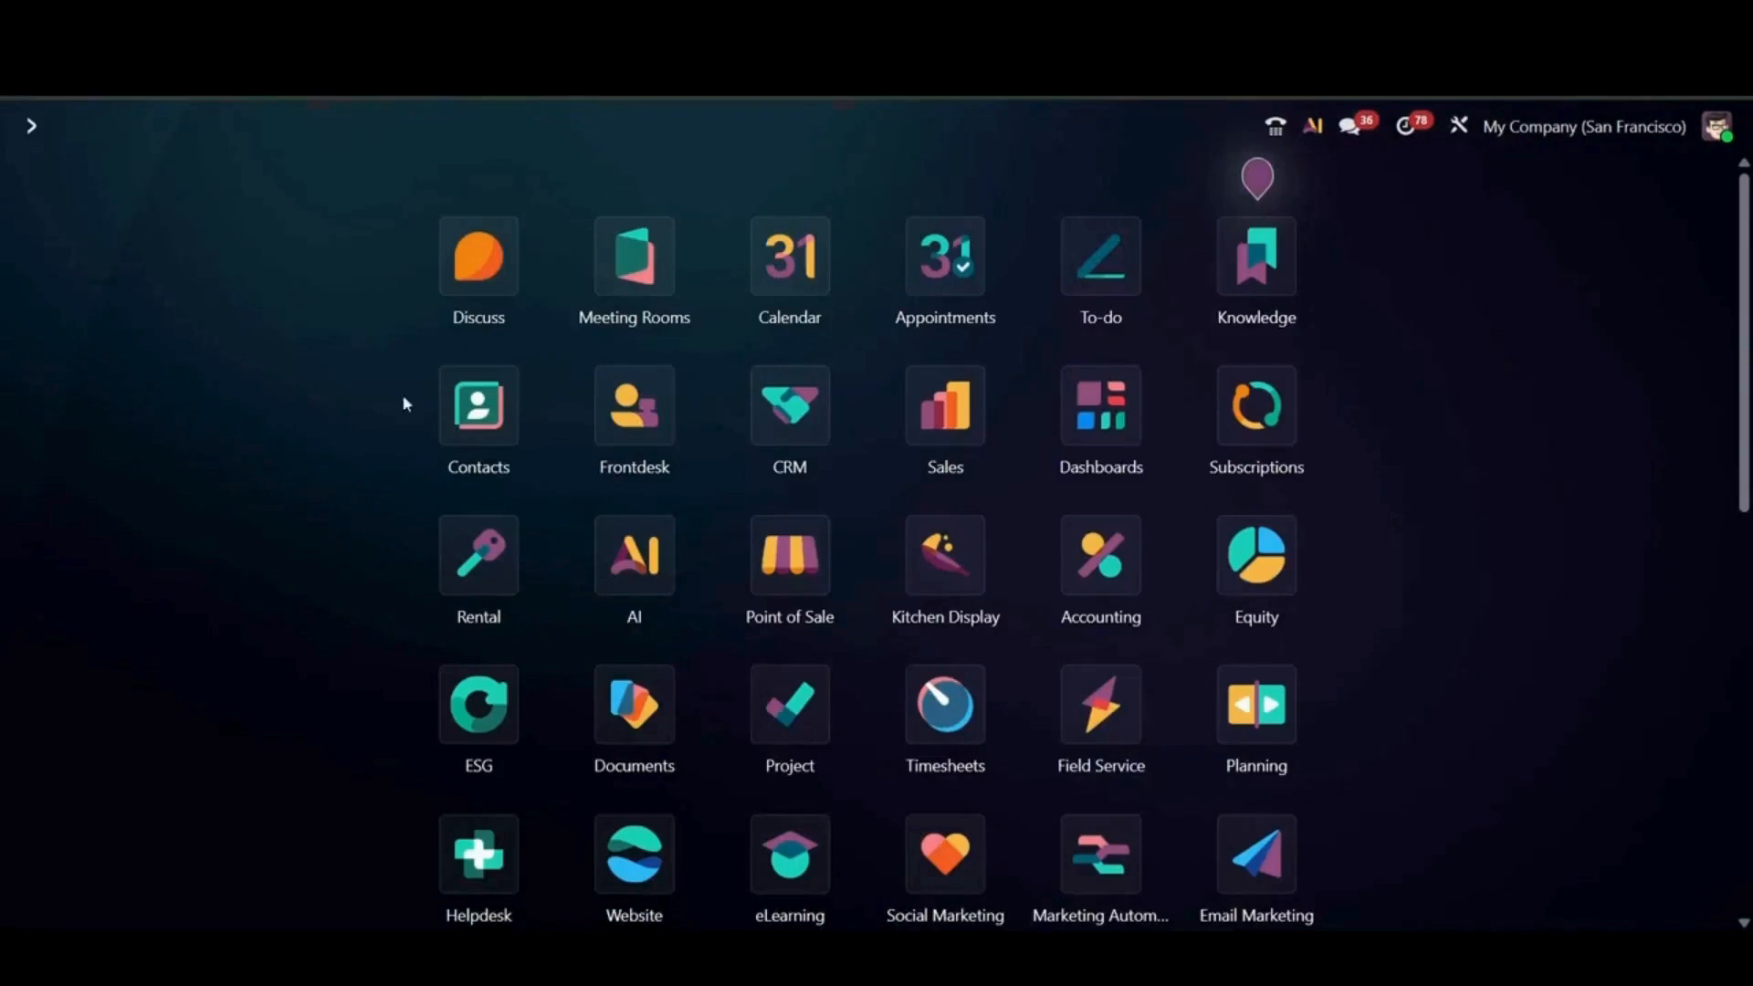
text(pur)
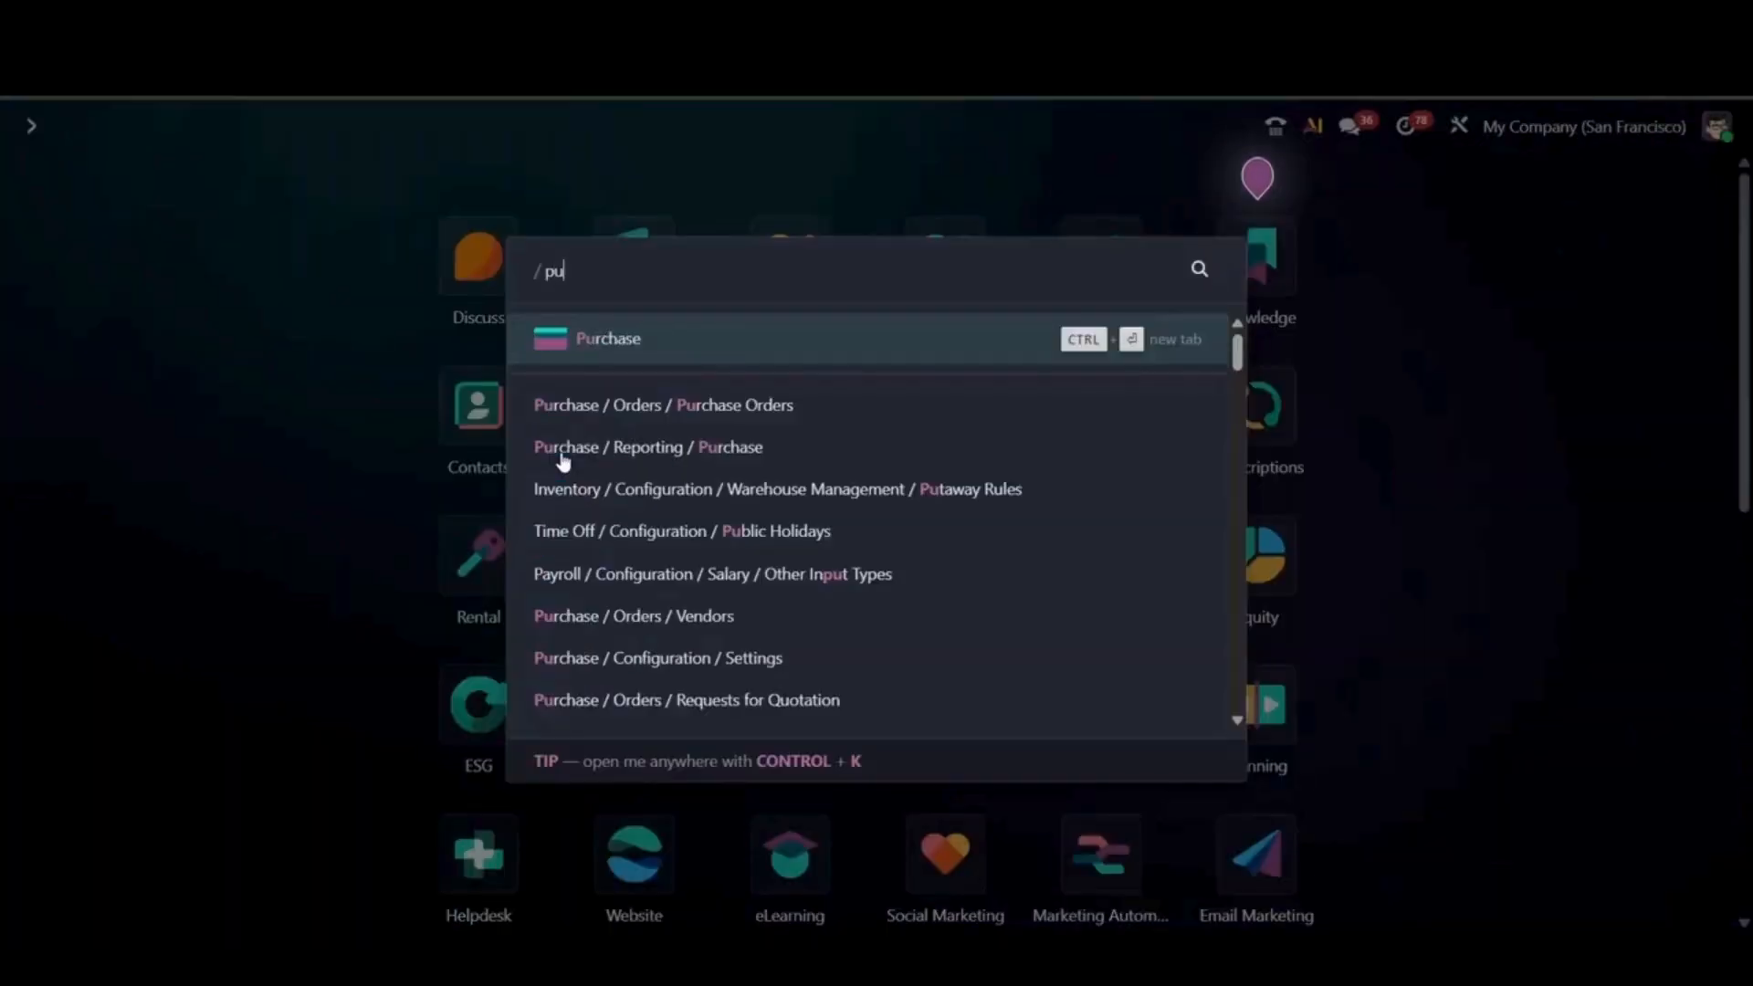
click(637, 341)
click(176, 127)
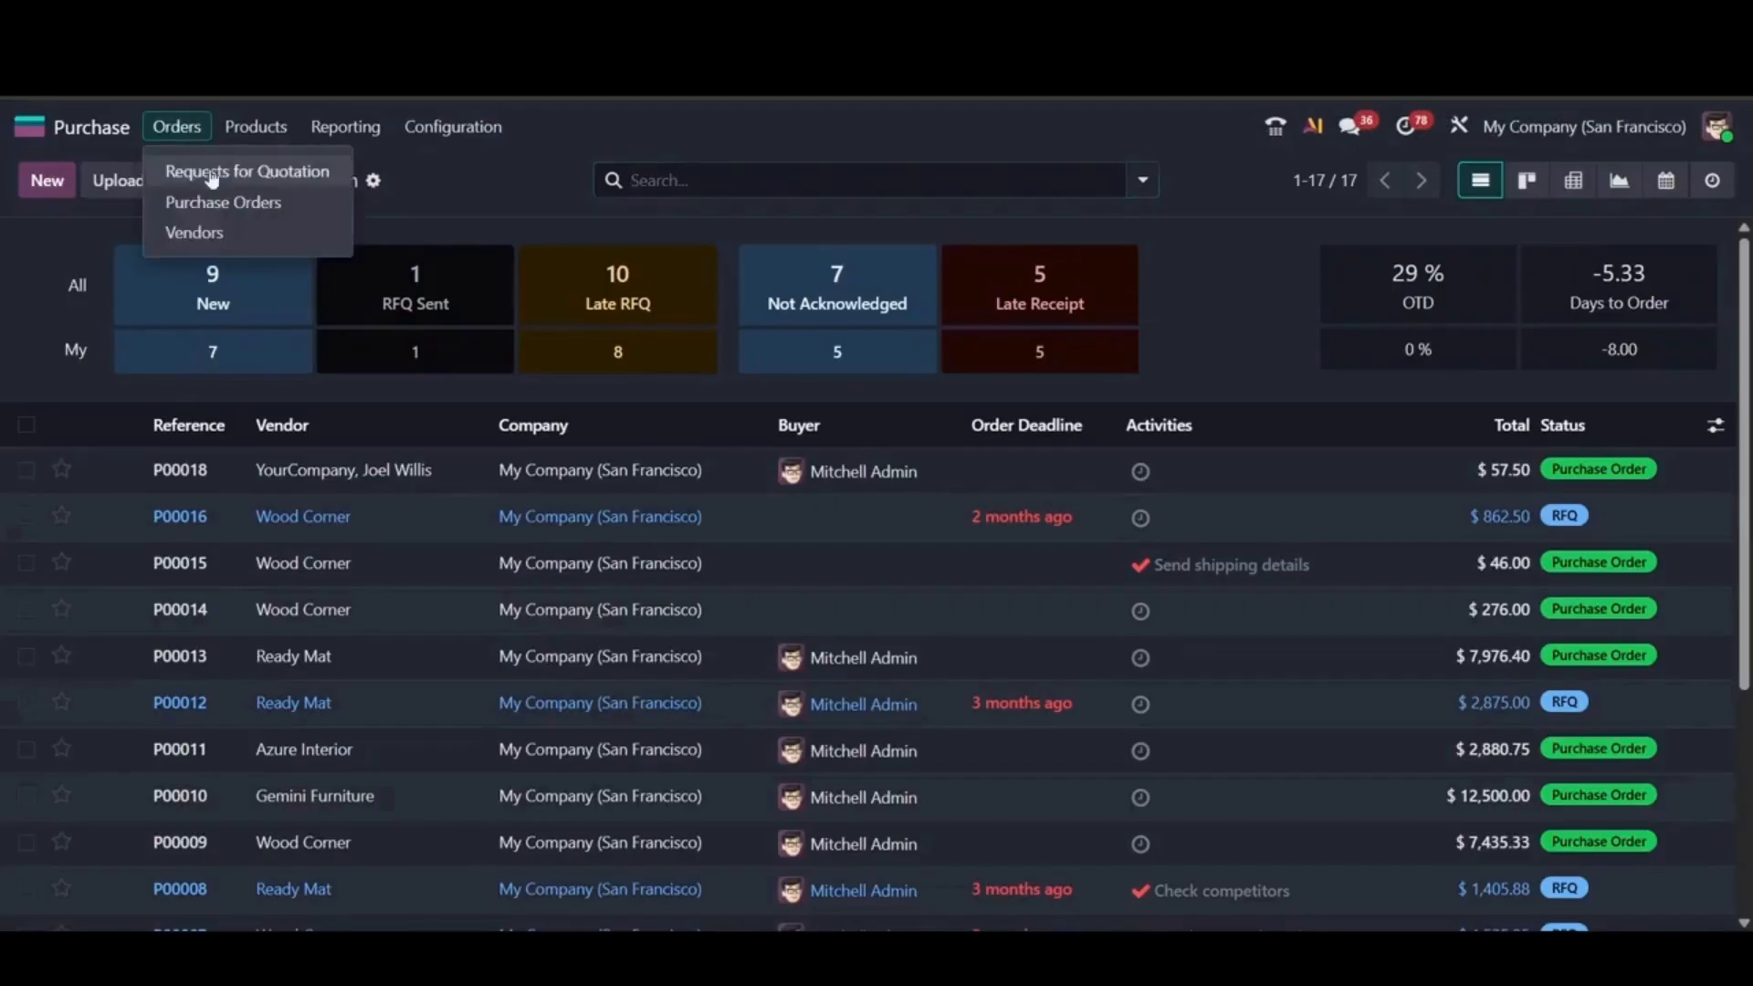
click(47, 180)
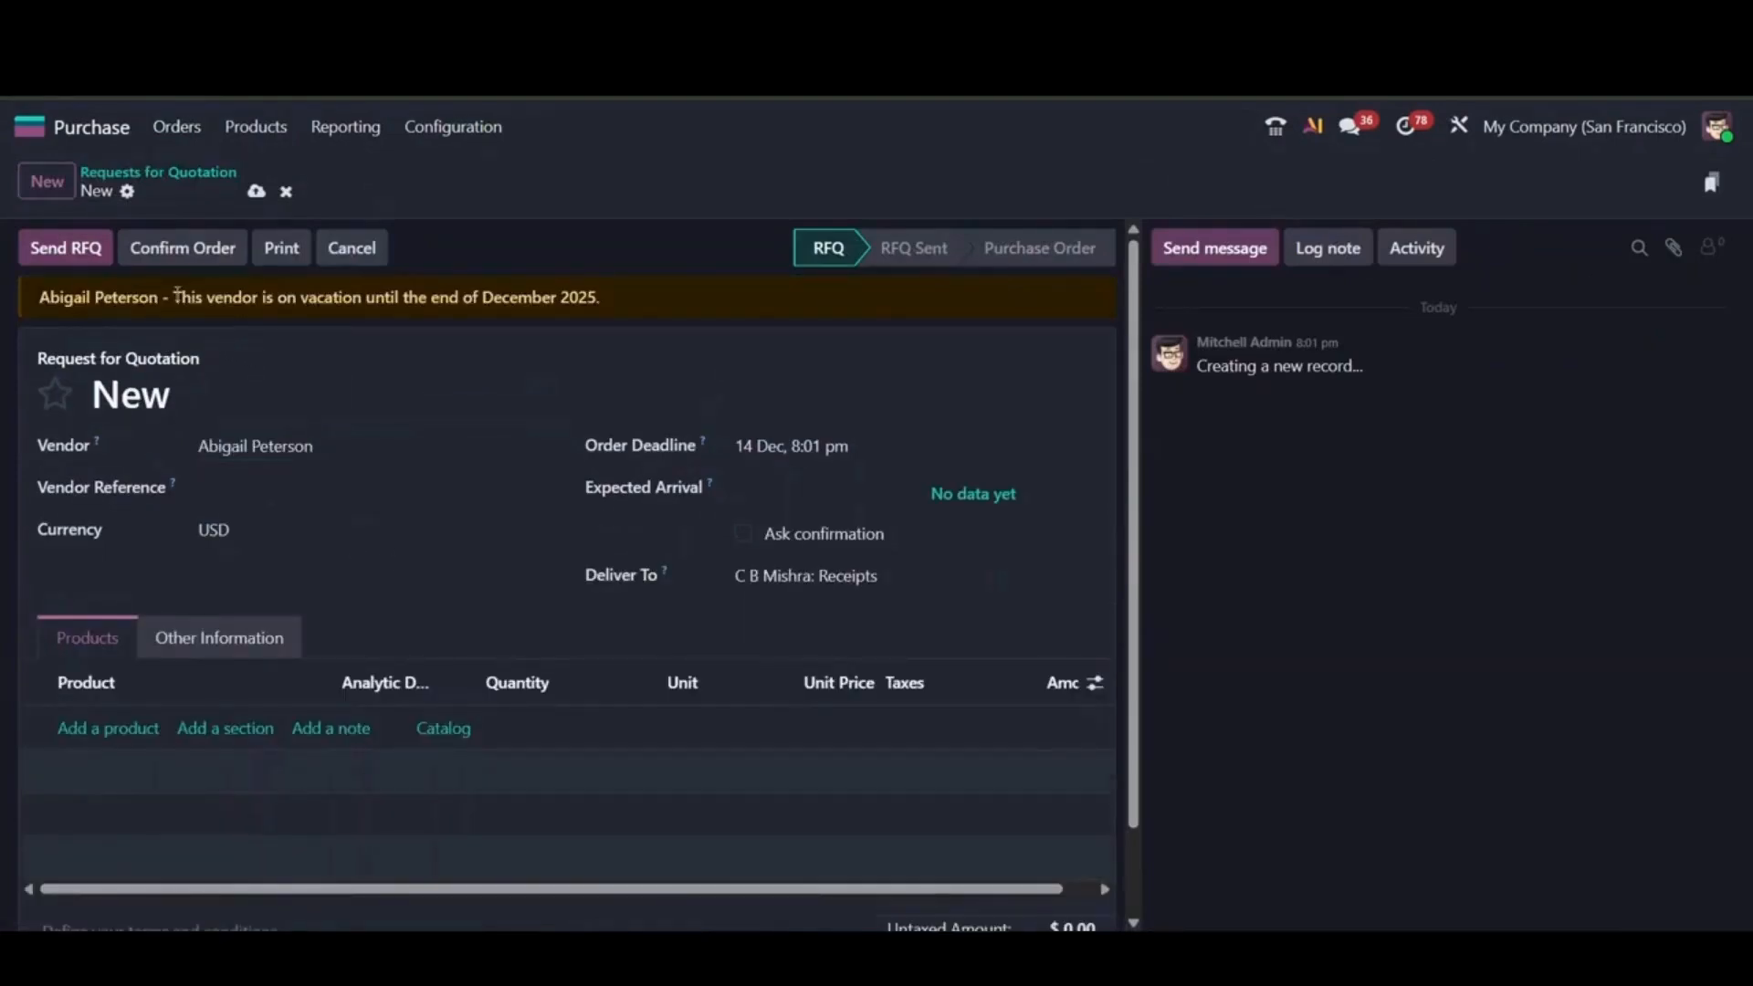
- Examine the vendor warning banner on the request for quotation and discard the request
drag(174, 296, 596, 294)
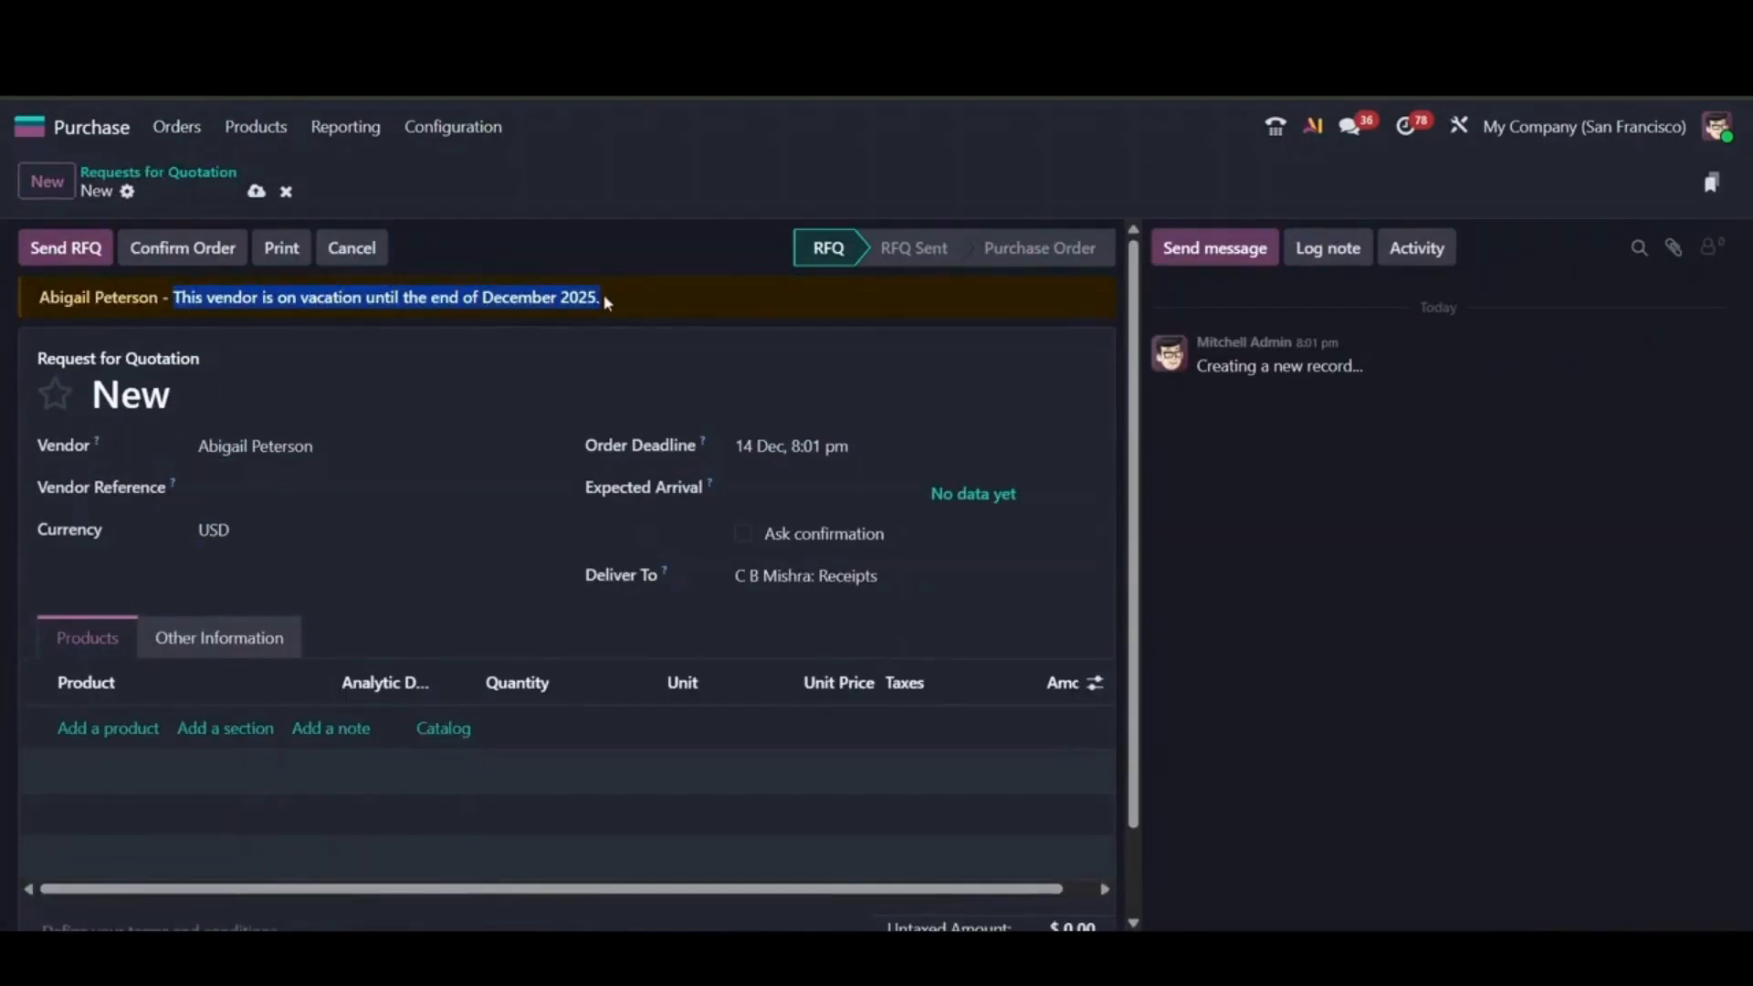
triple_click(602, 293)
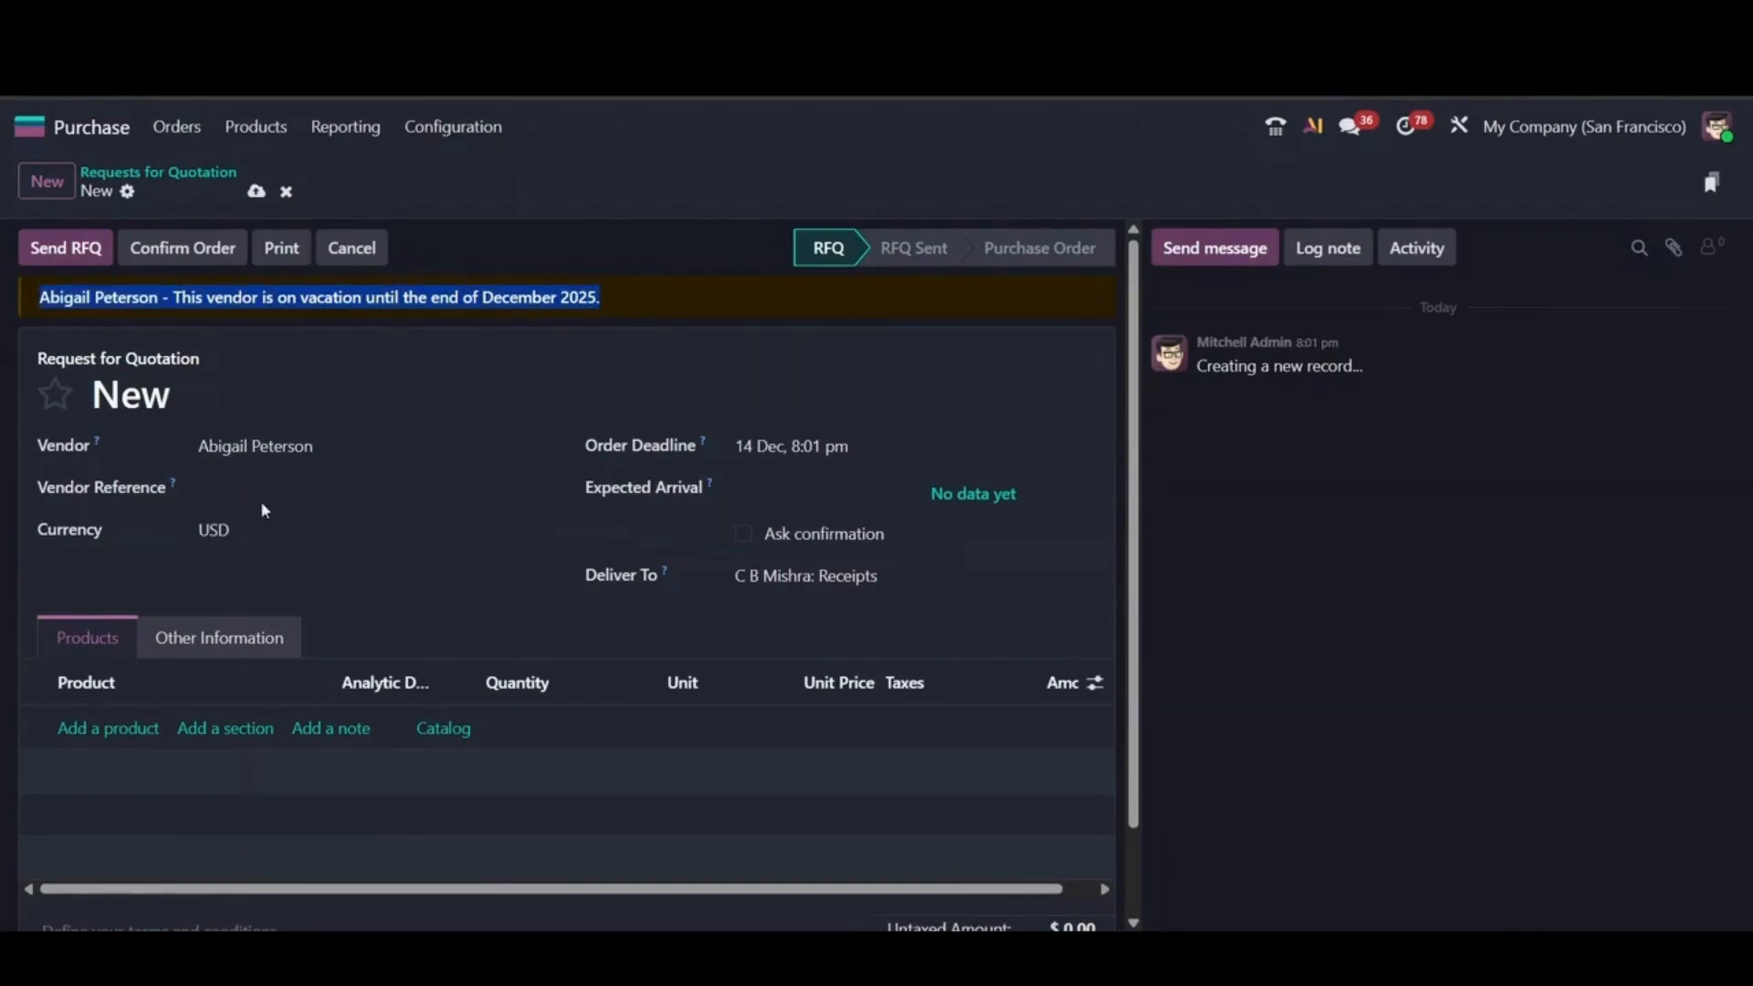
triple_click(518, 297)
click(286, 191)
- Switch to the Accounting app and open the list of vendor bills
click(32, 126)
text(acc)
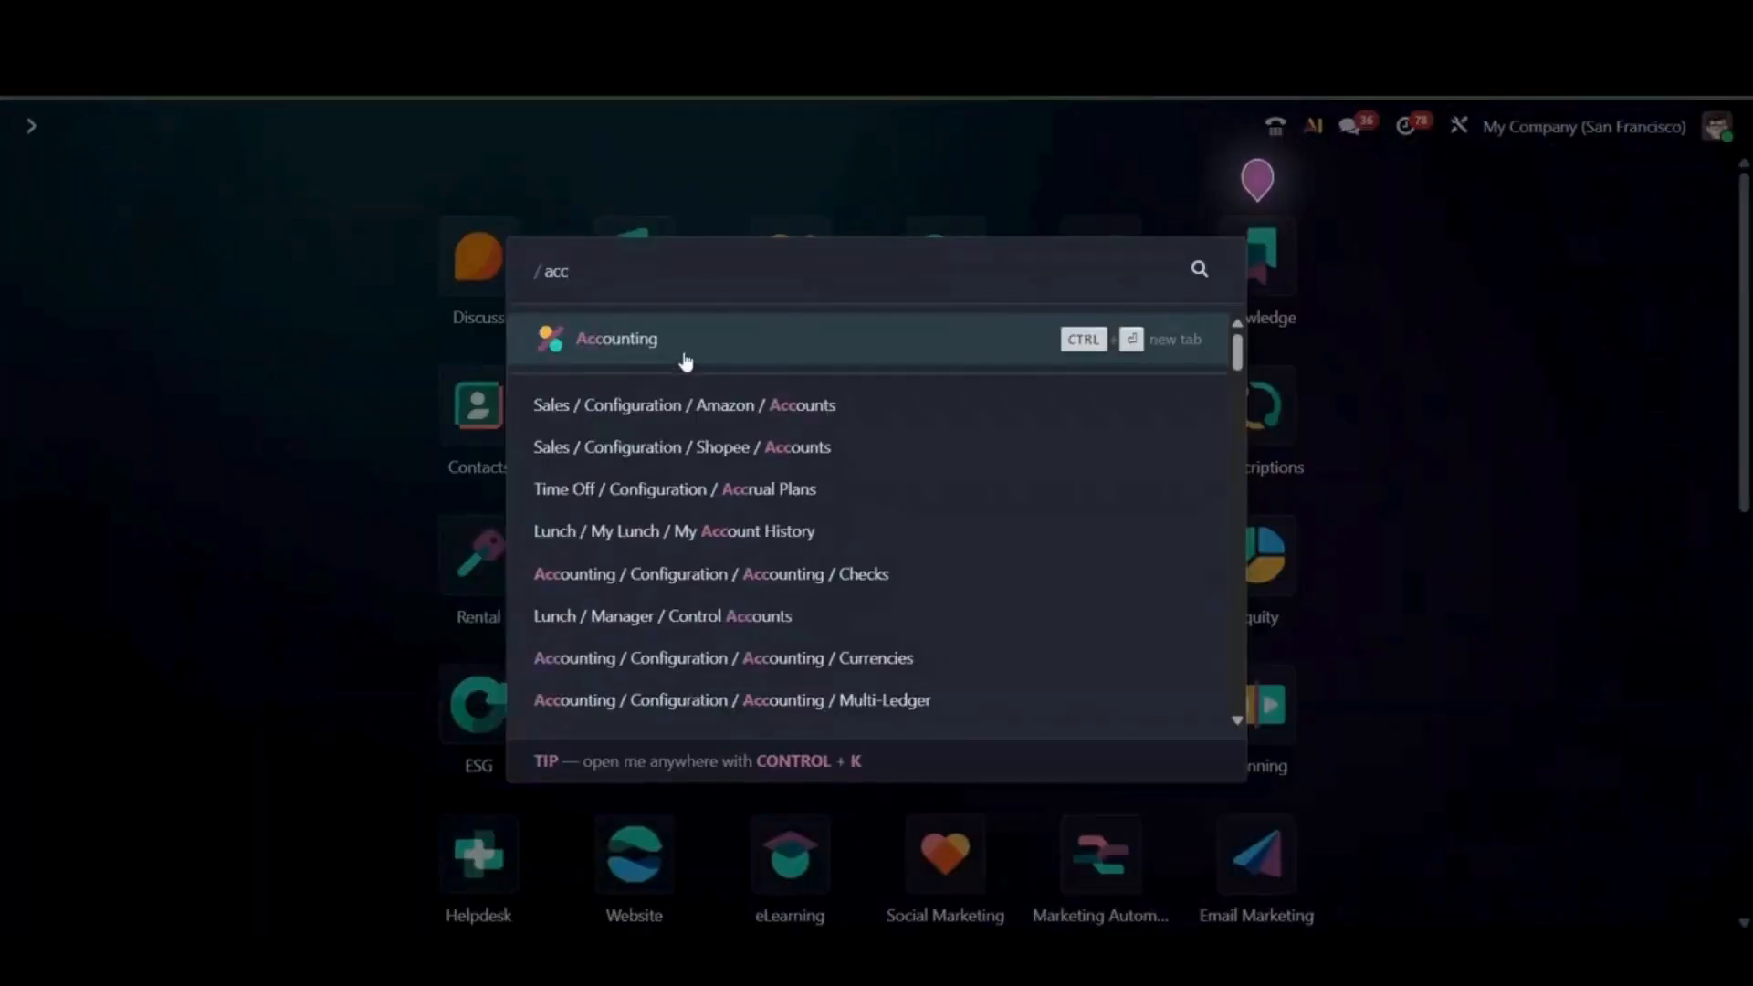
click(687, 349)
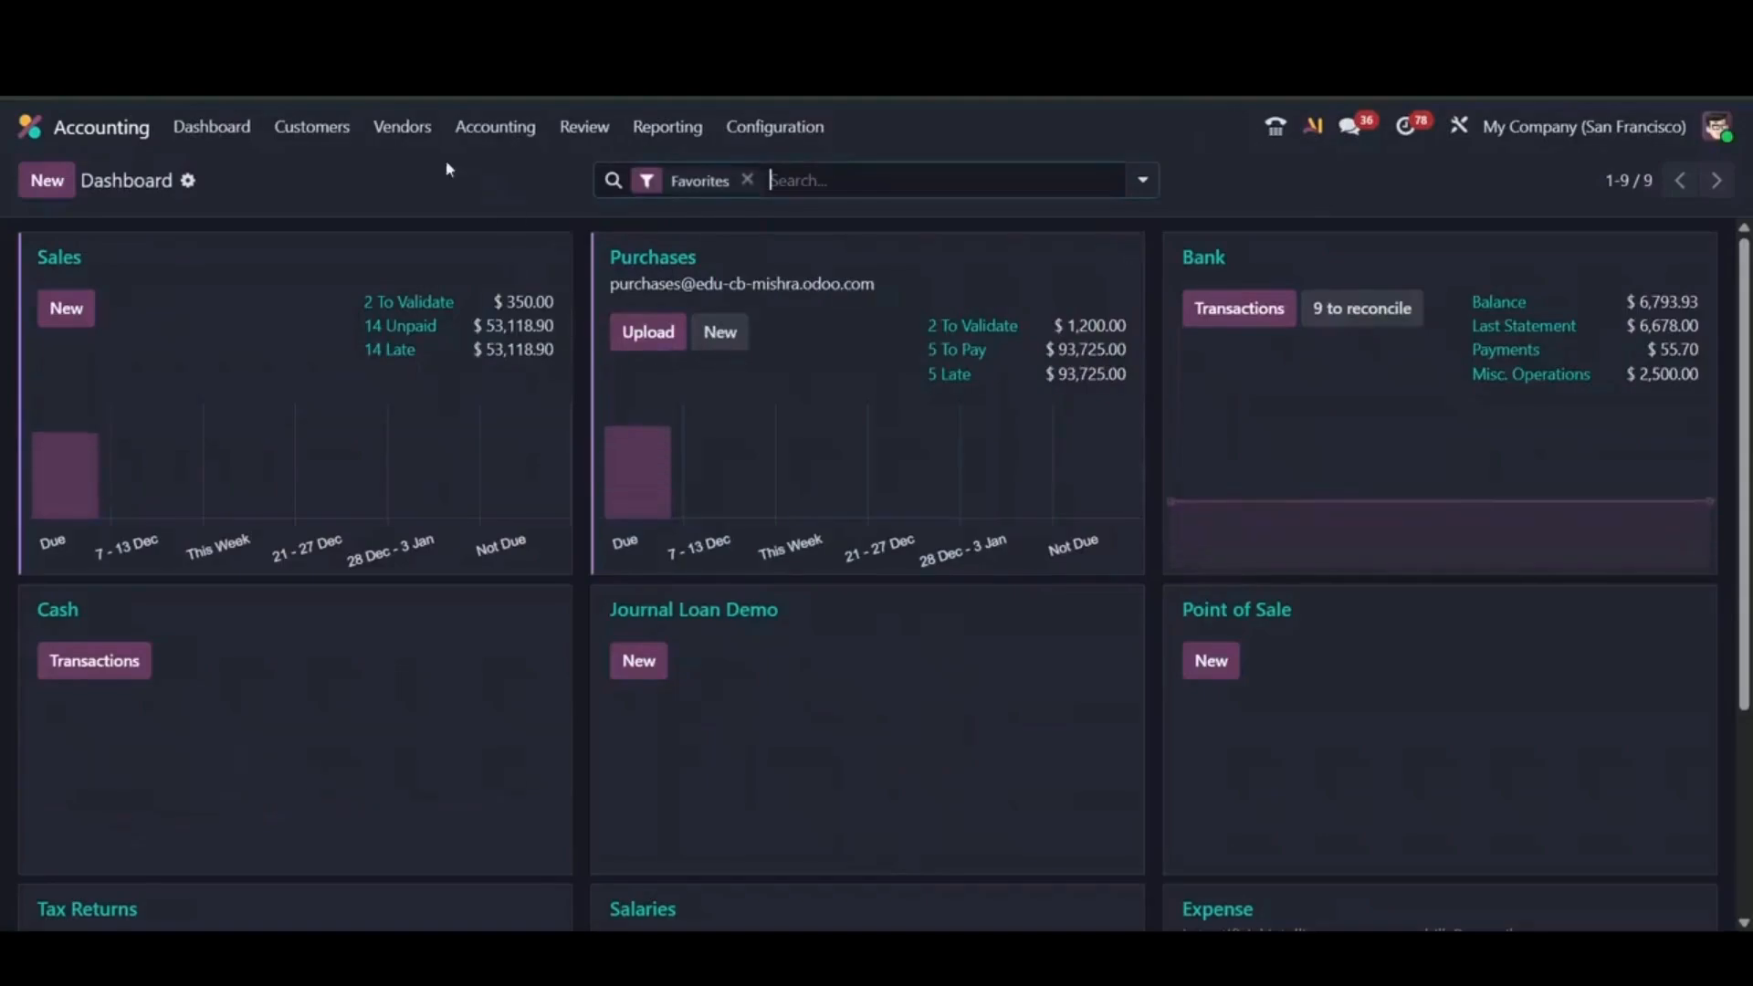
click(402, 125)
click(402, 168)
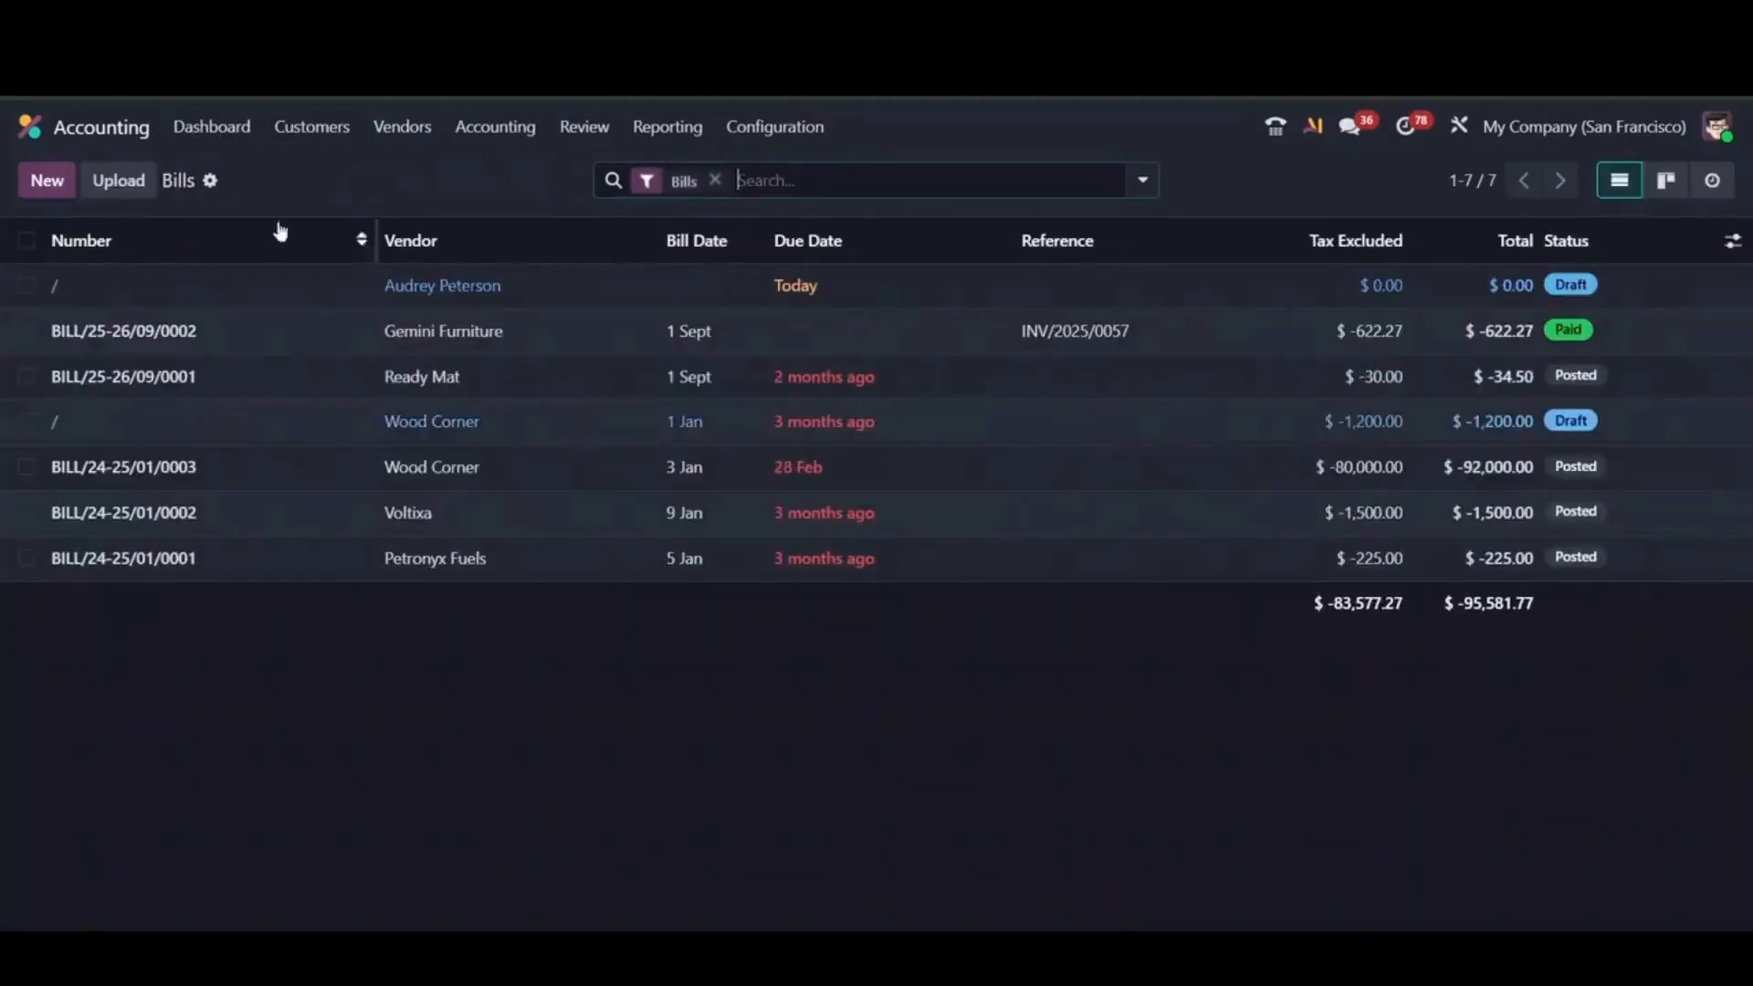
- Start a new vendor bill for the contact to check its warning banner, and discard the draft
click(30, 180)
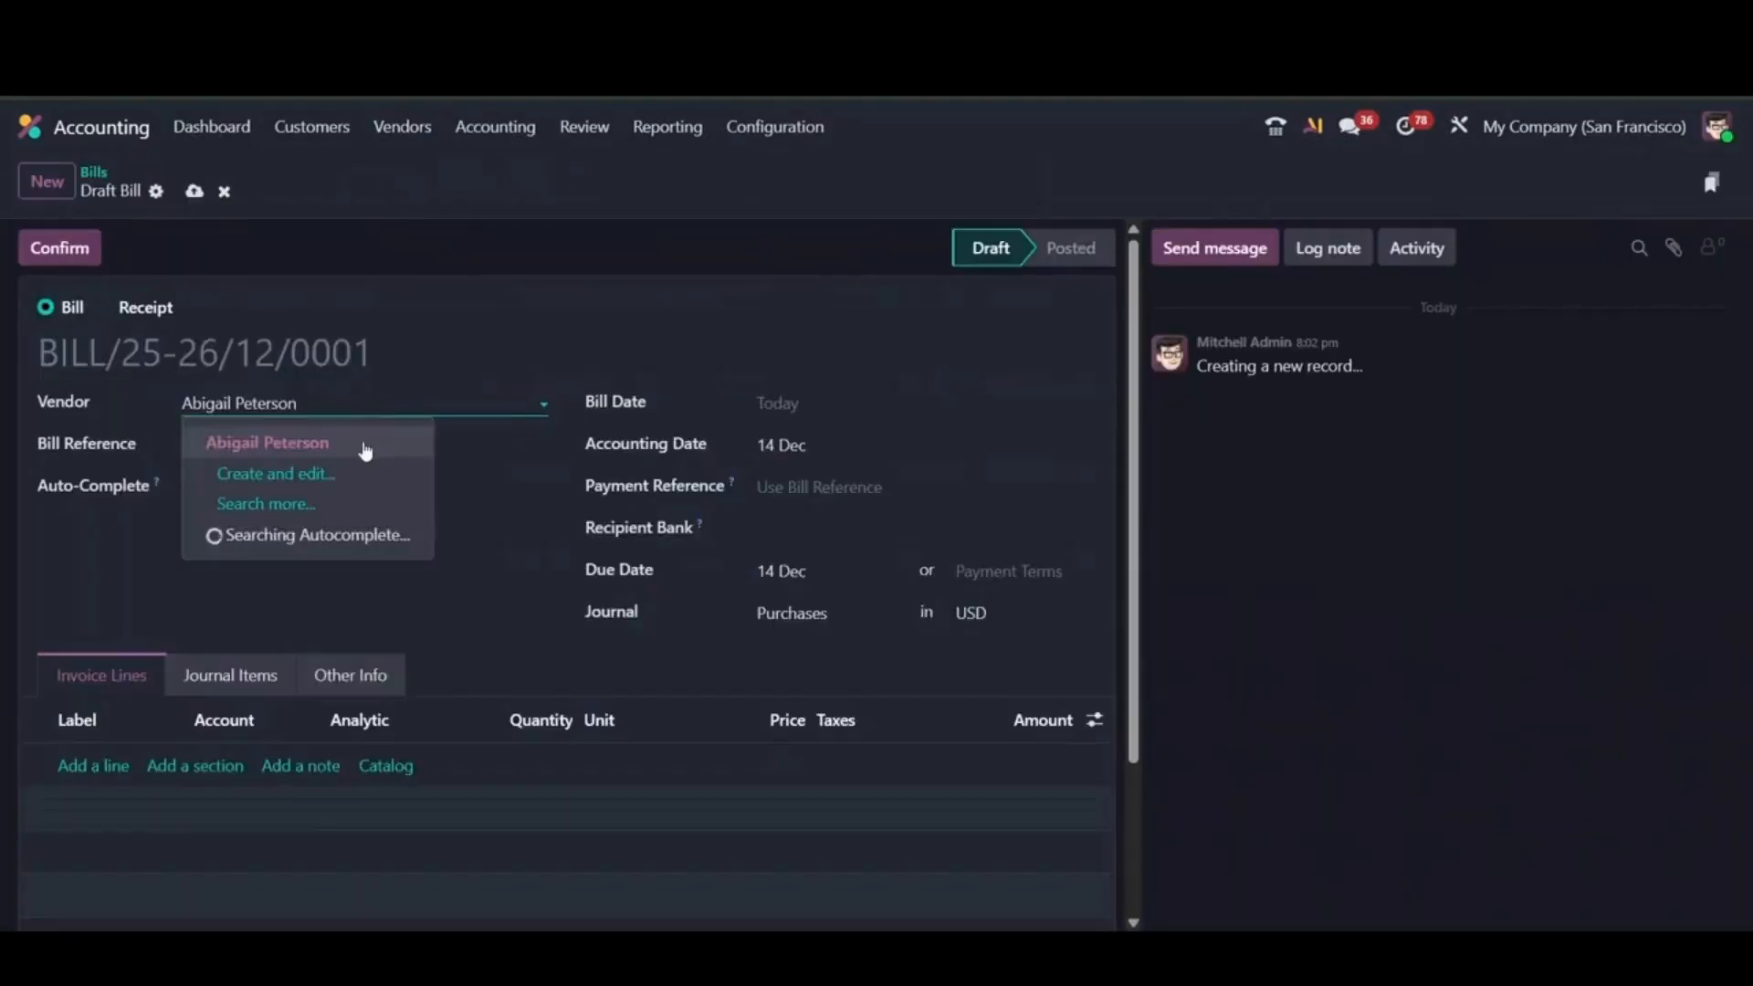
key(Return)
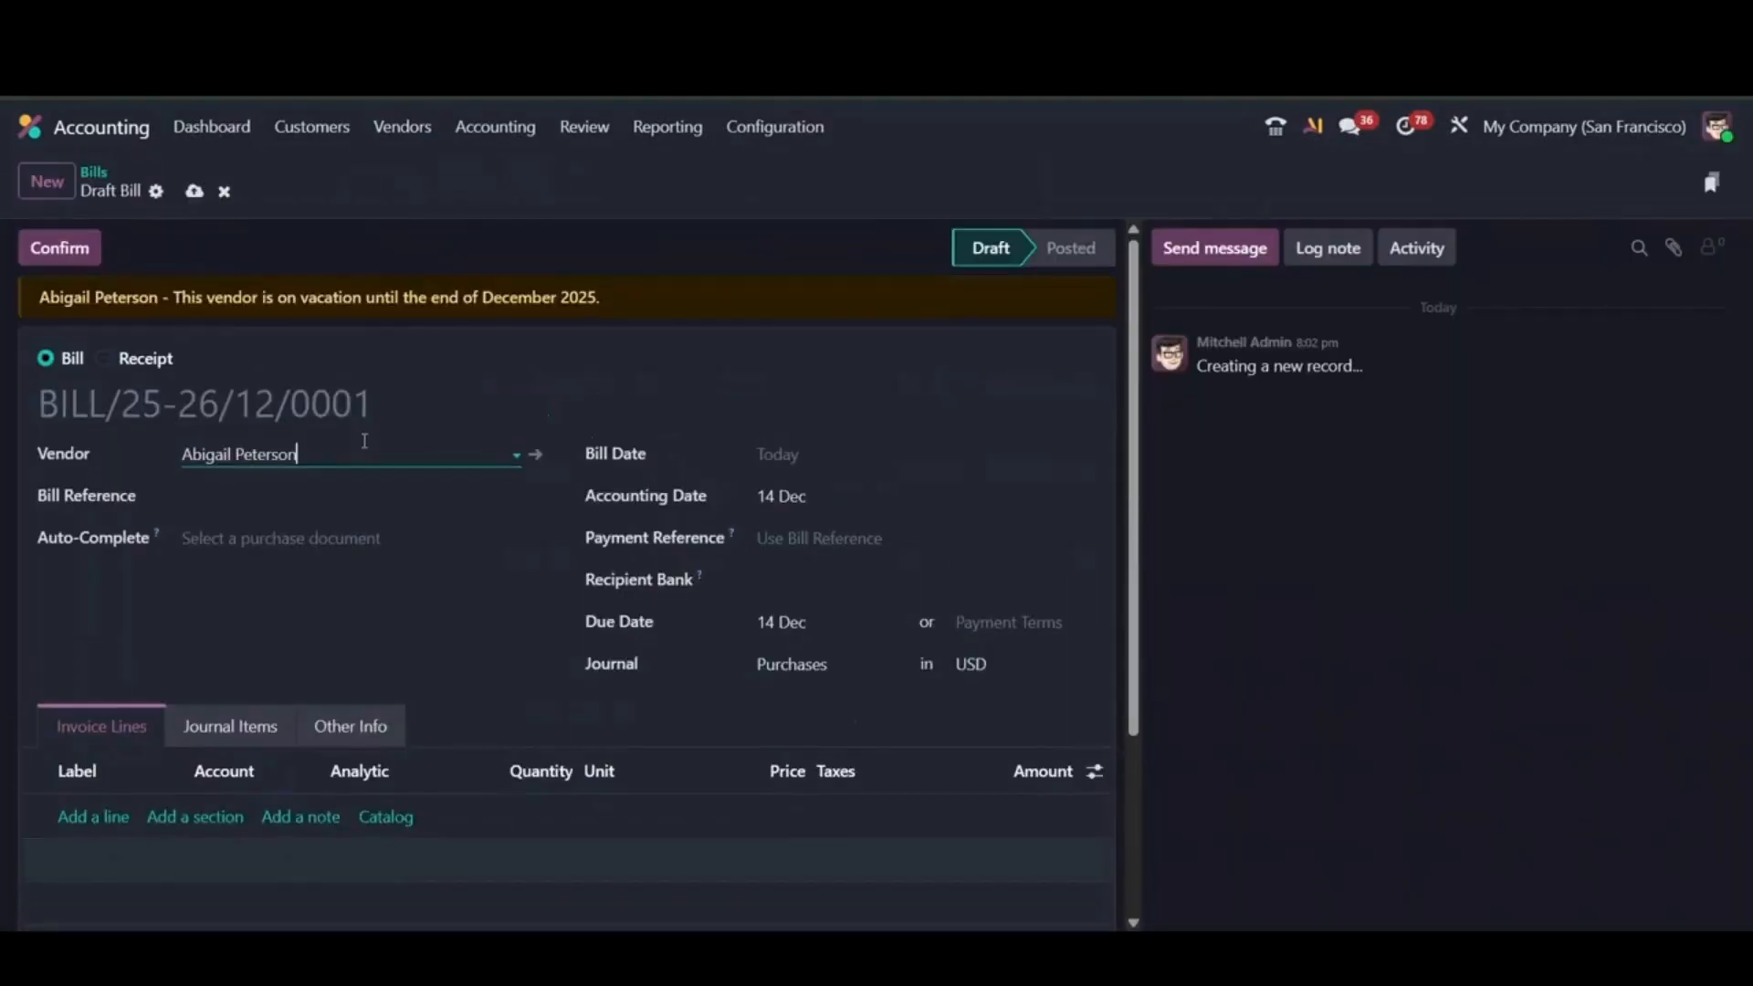
triple_click(246, 302)
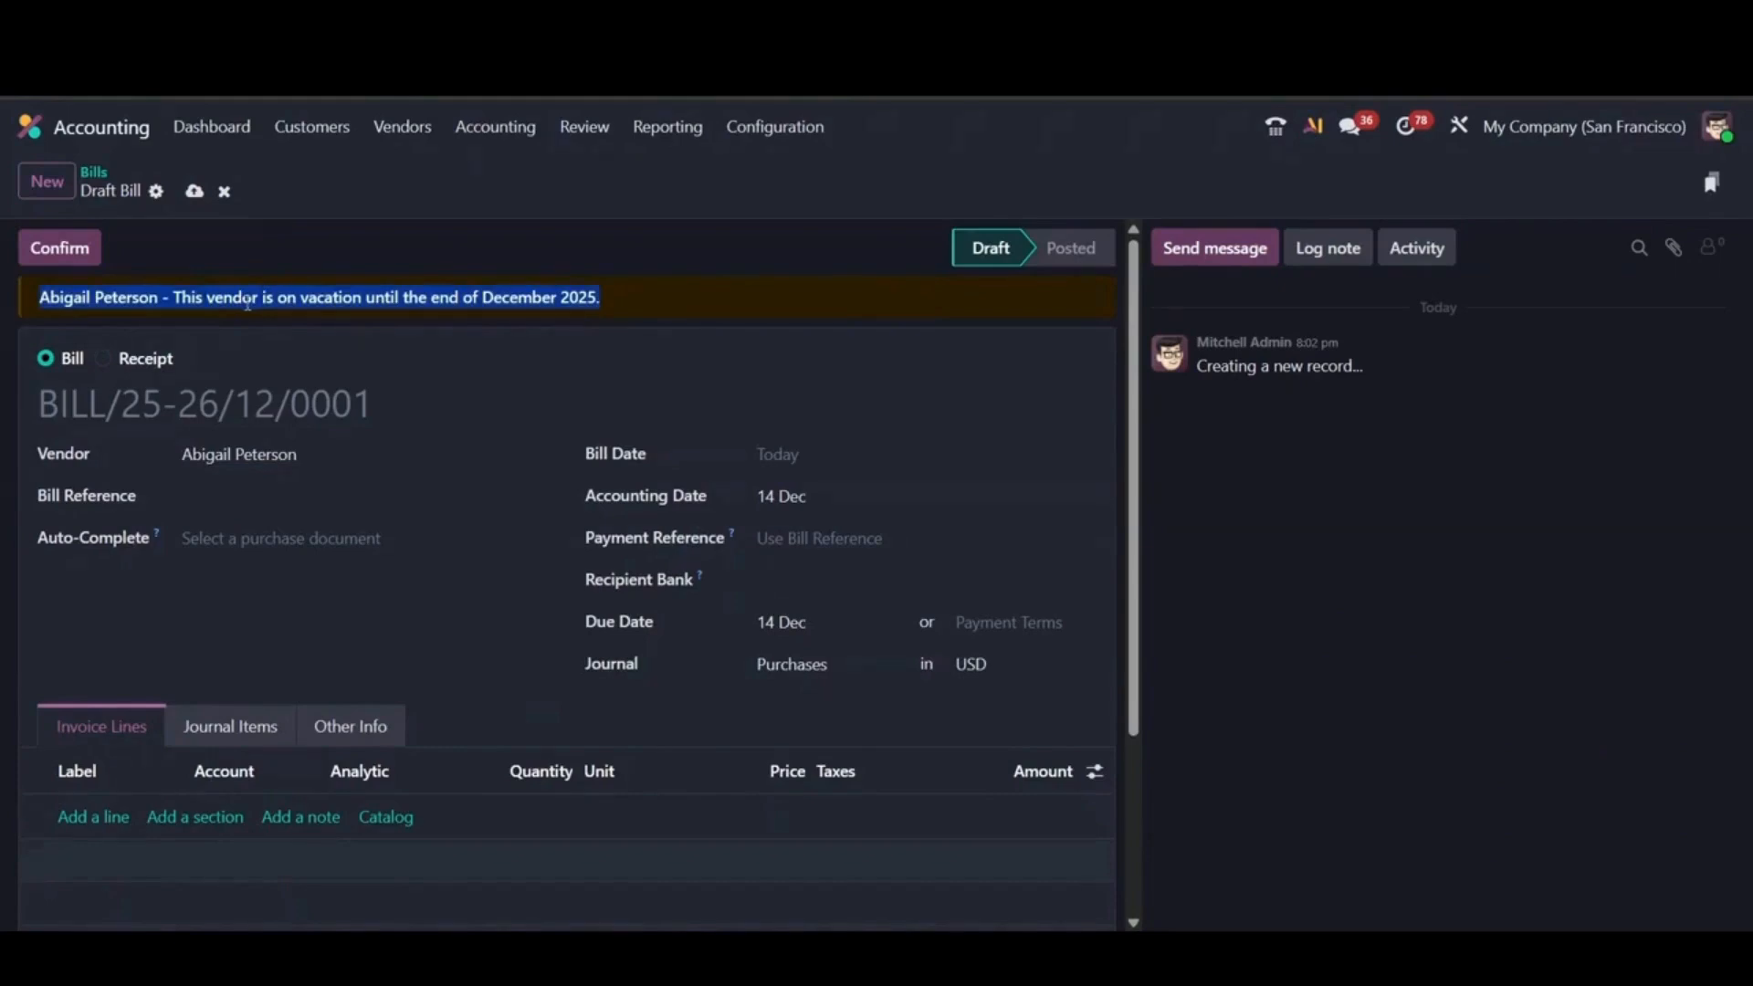
click(222, 191)
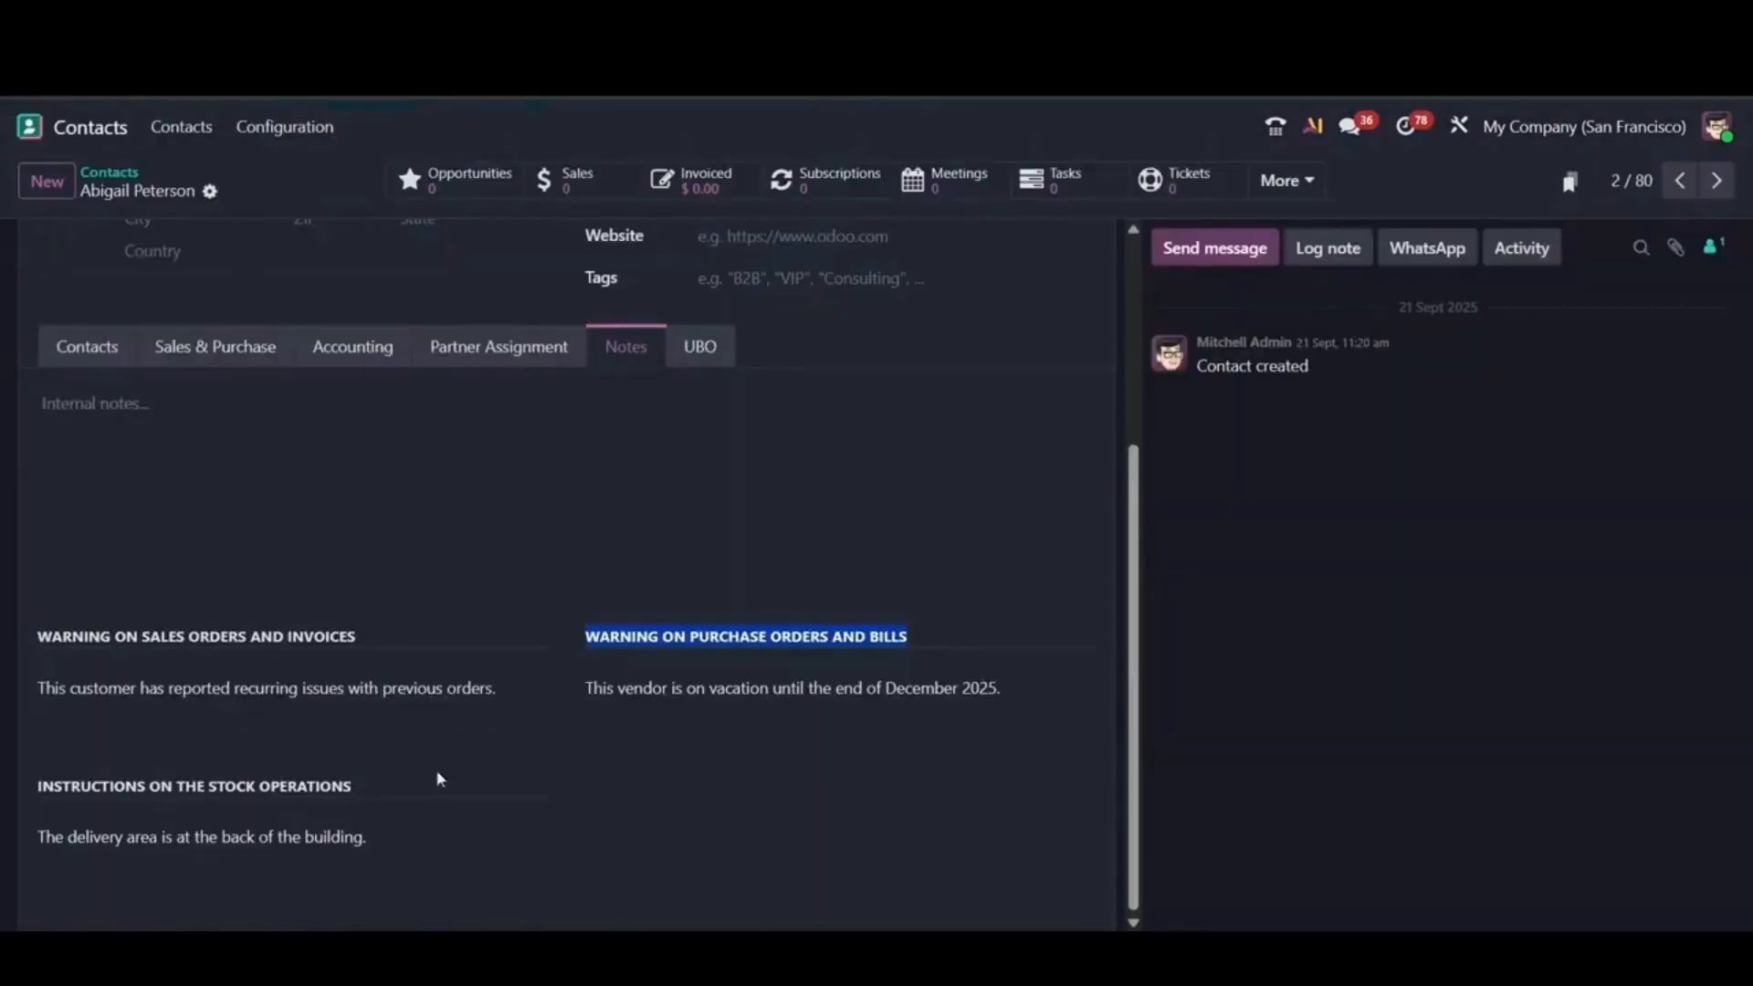
- Review the stock operation instructions in the contact's notes and create a new delivery in the Inventory app addressed to that contact
triple_click(132, 786)
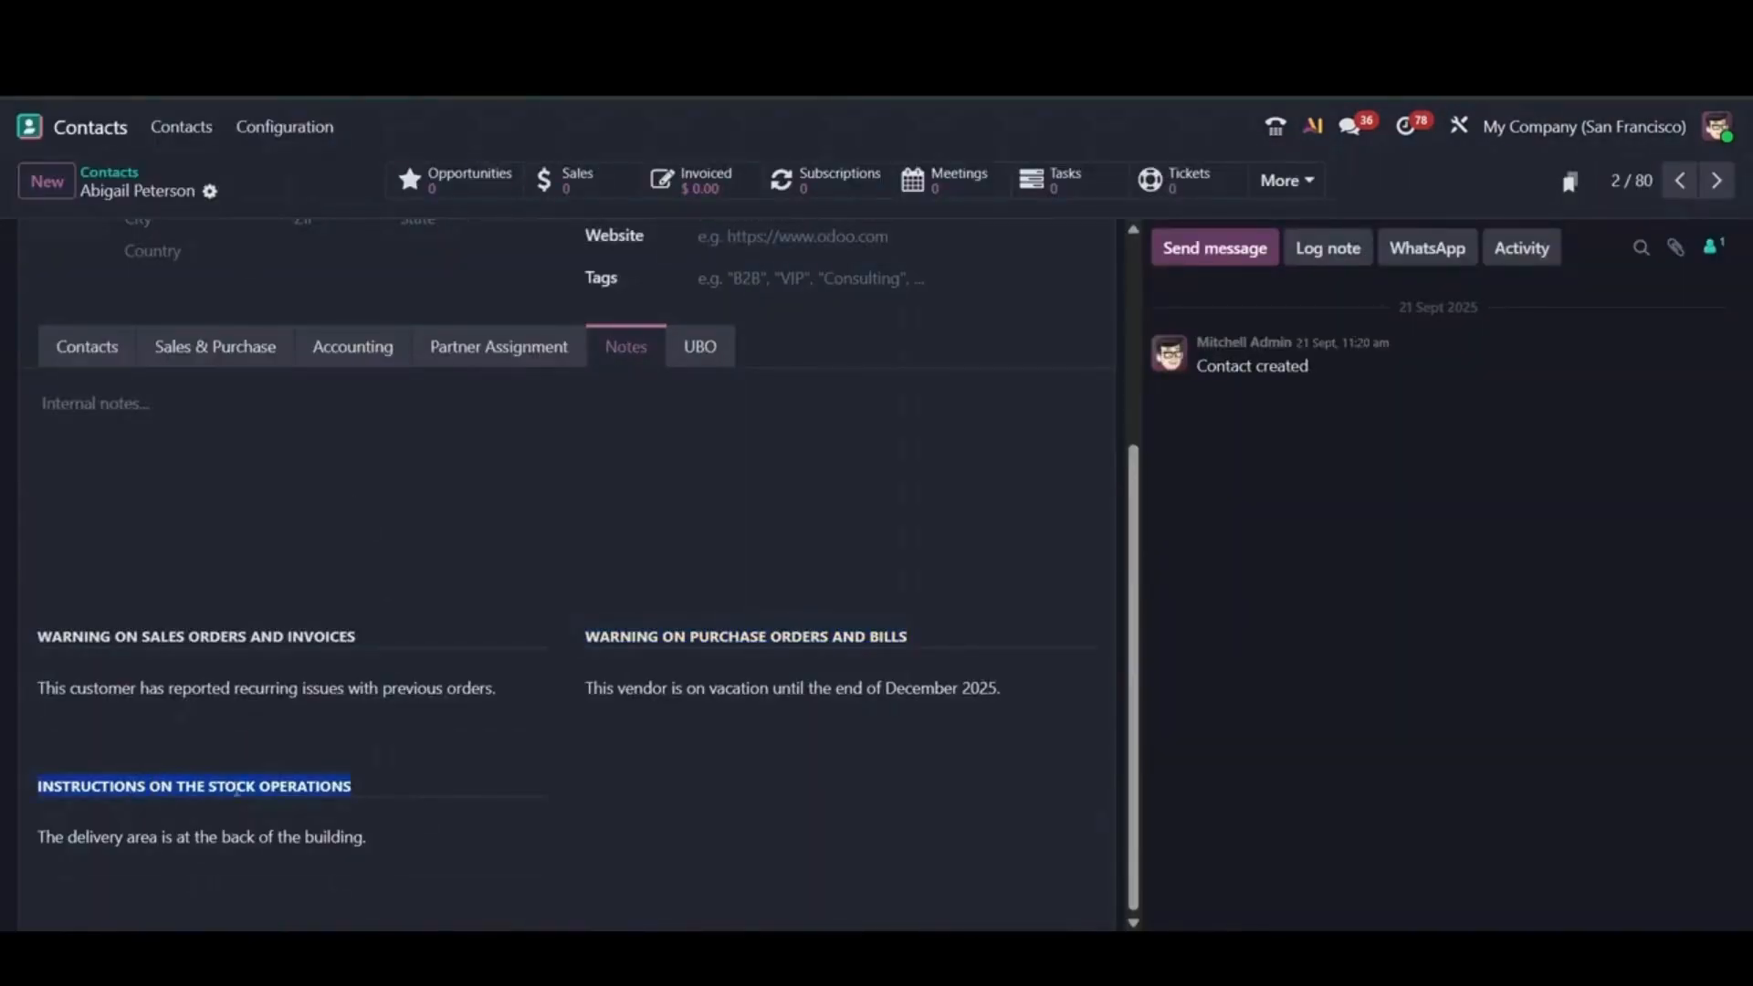
triple_click(262, 837)
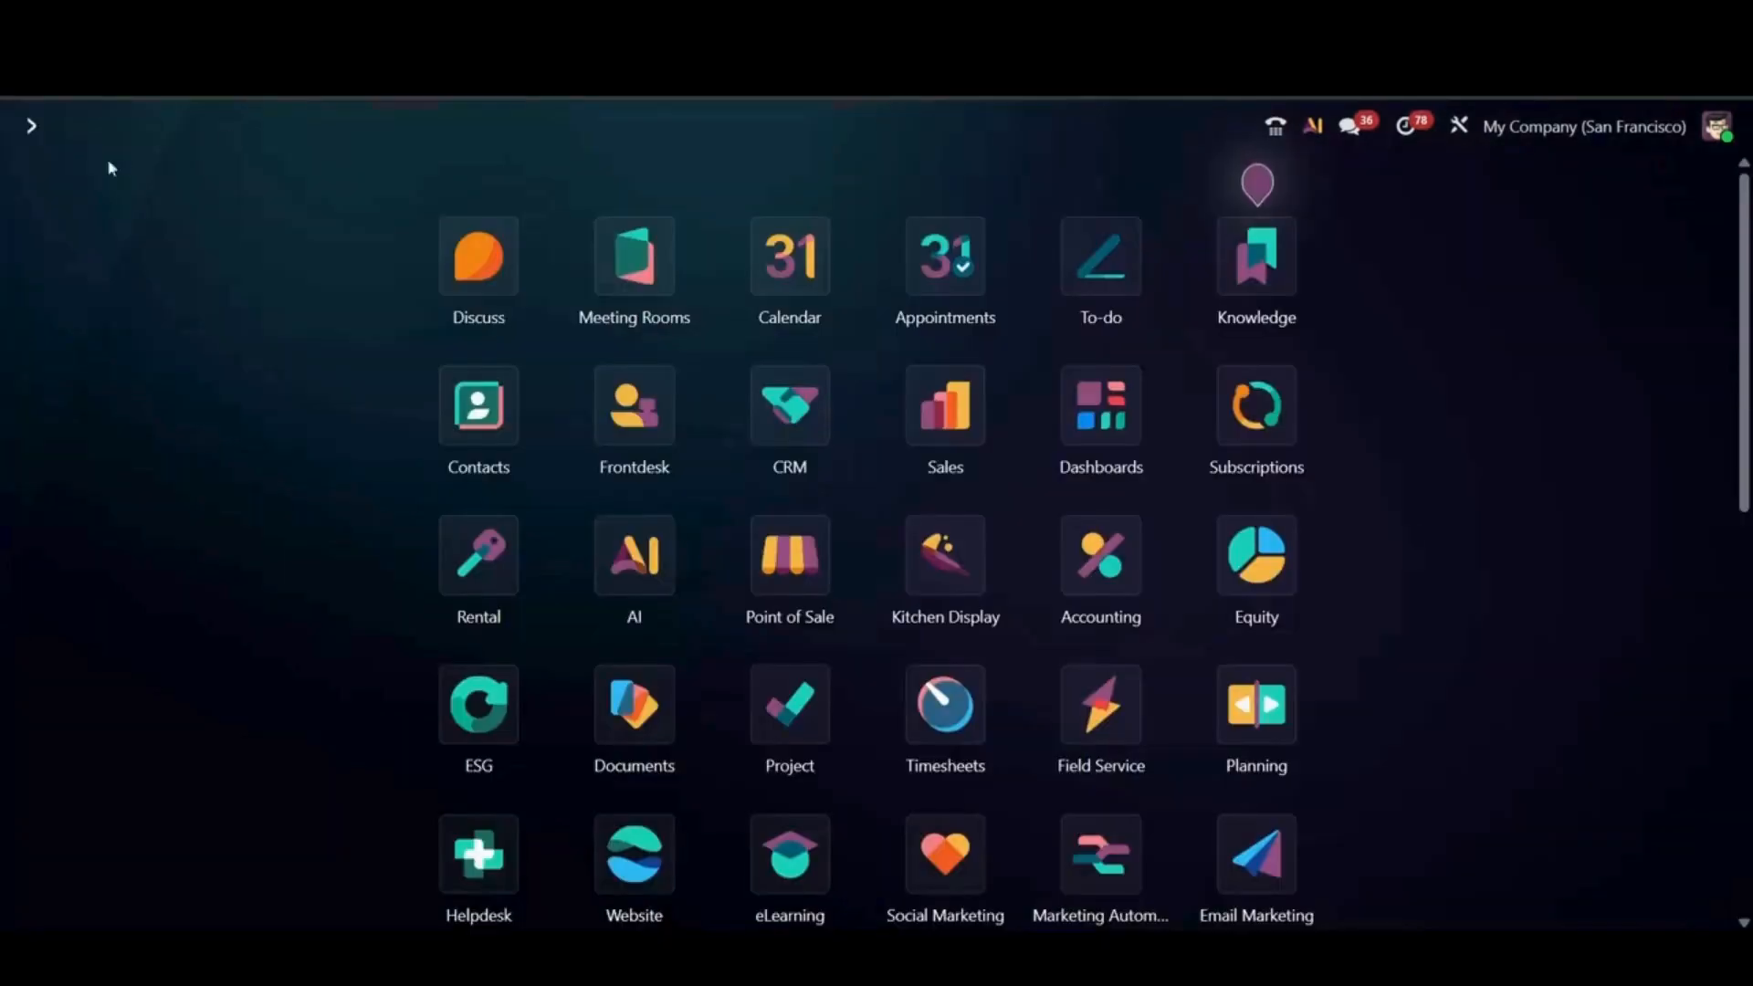
text(in)
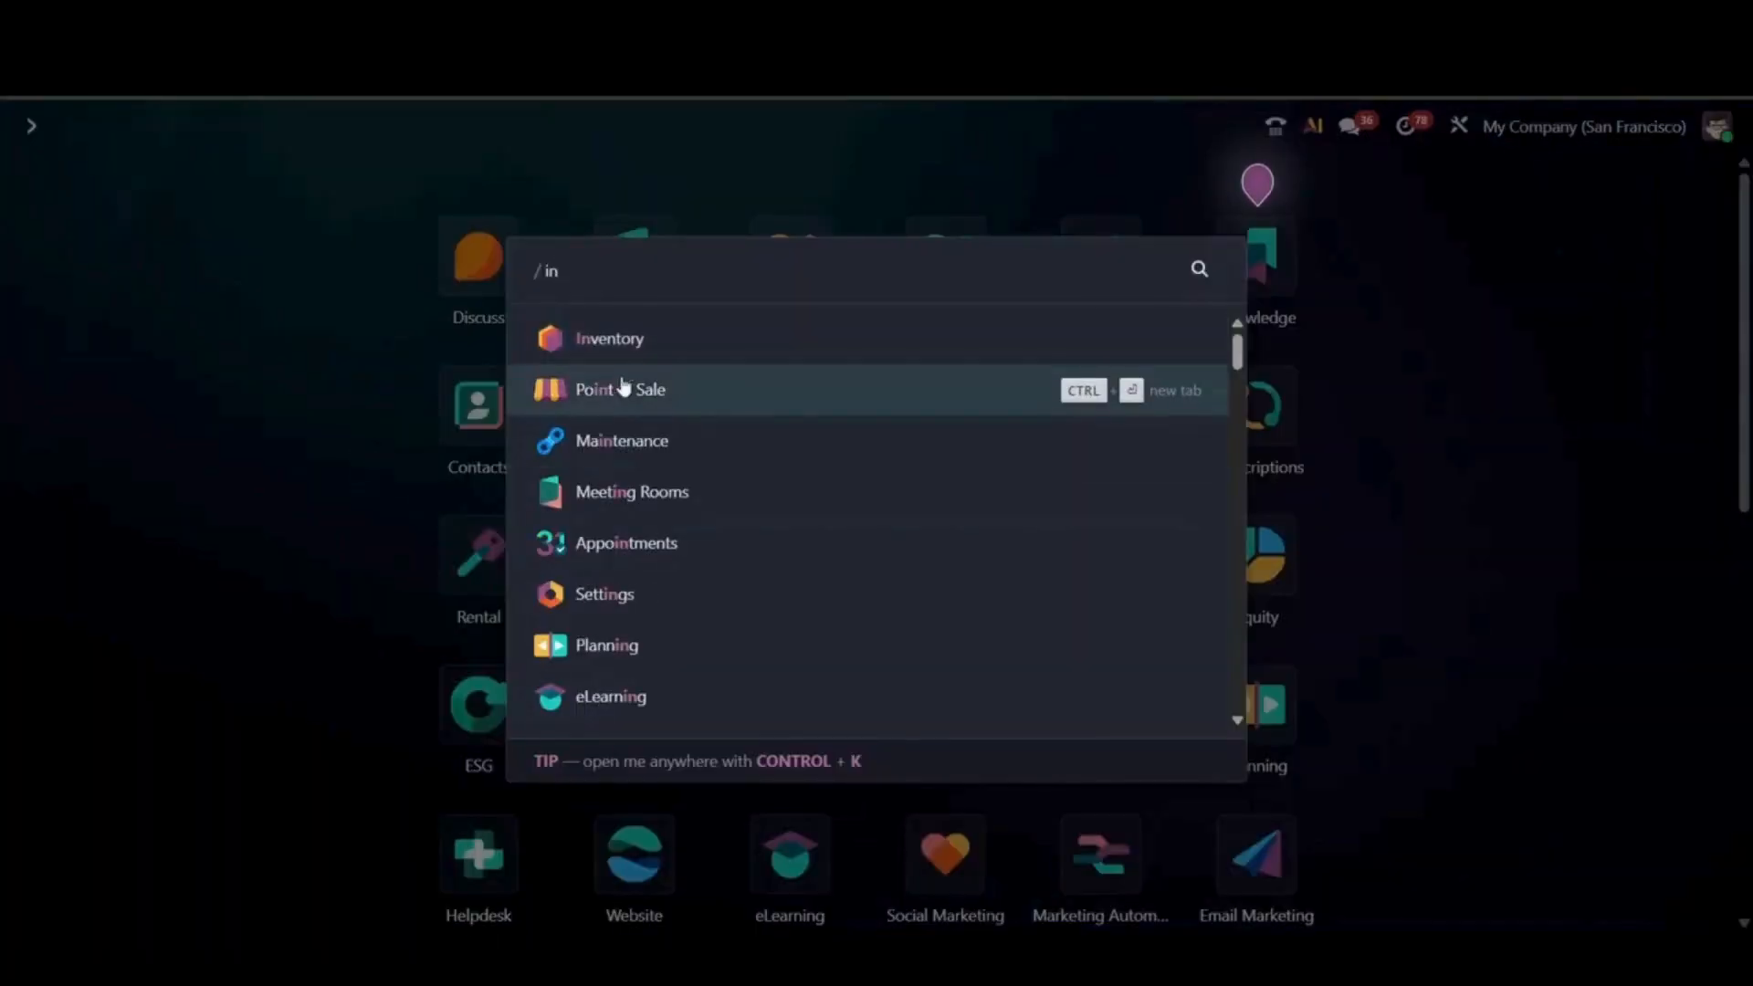
click(618, 345)
click(294, 129)
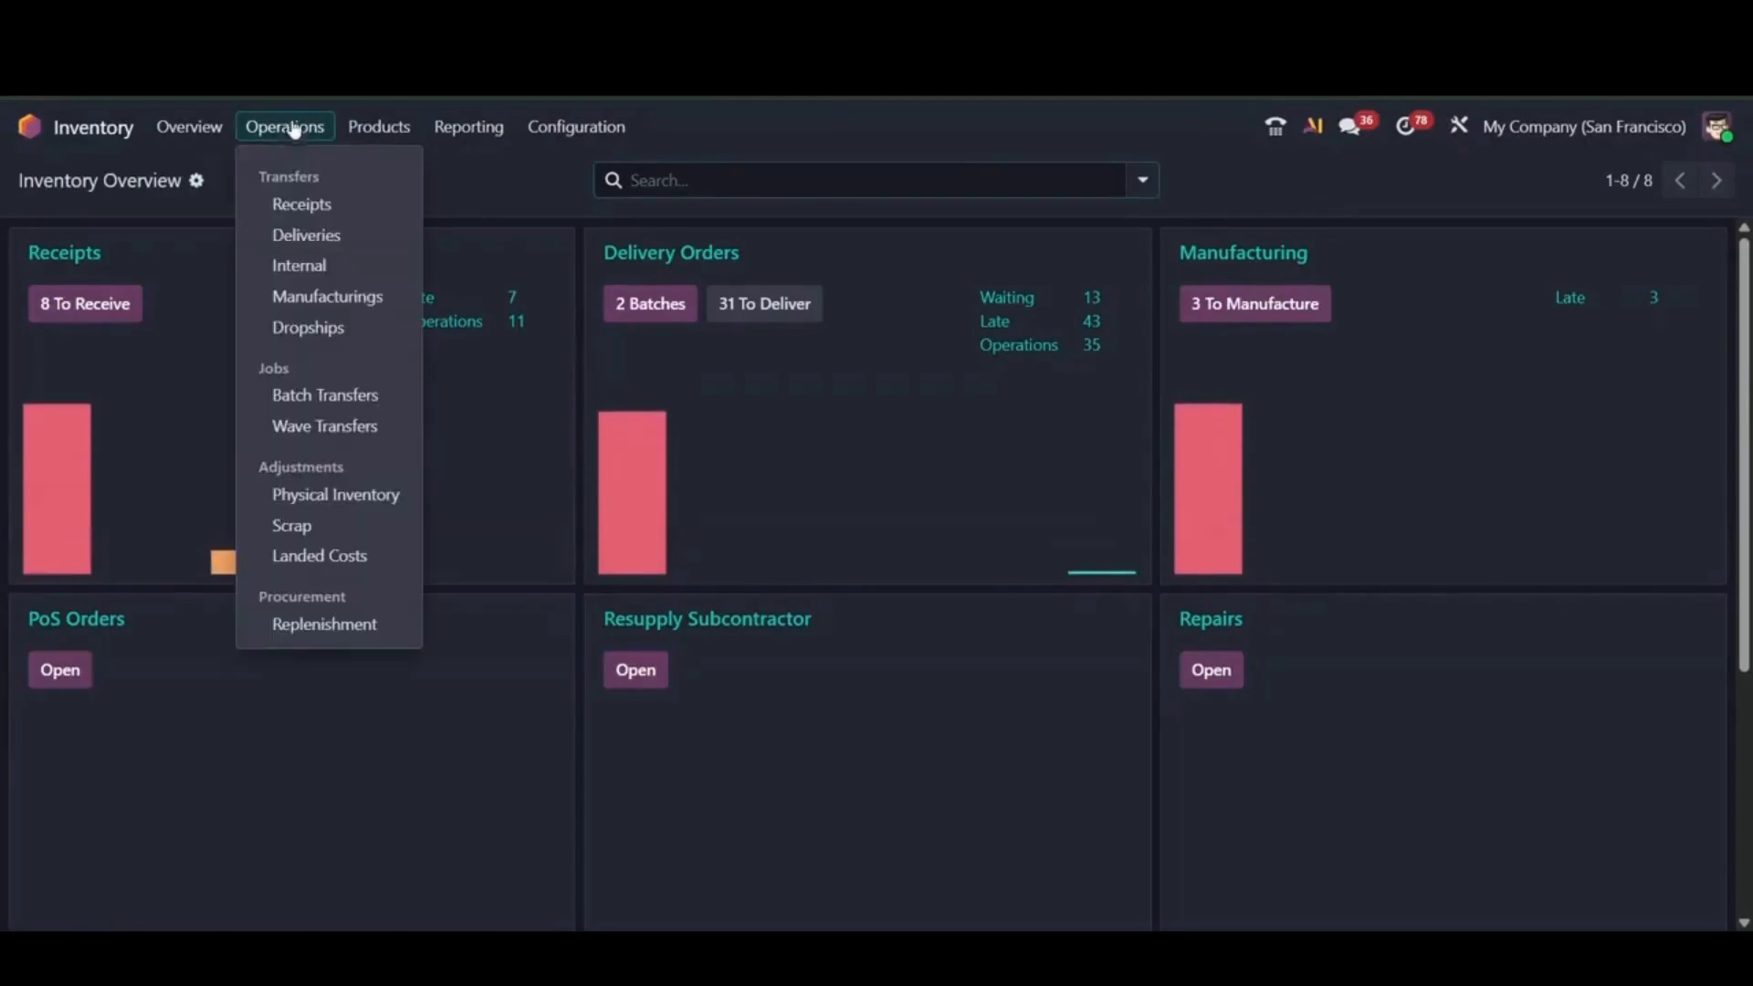
click(325, 235)
click(40, 183)
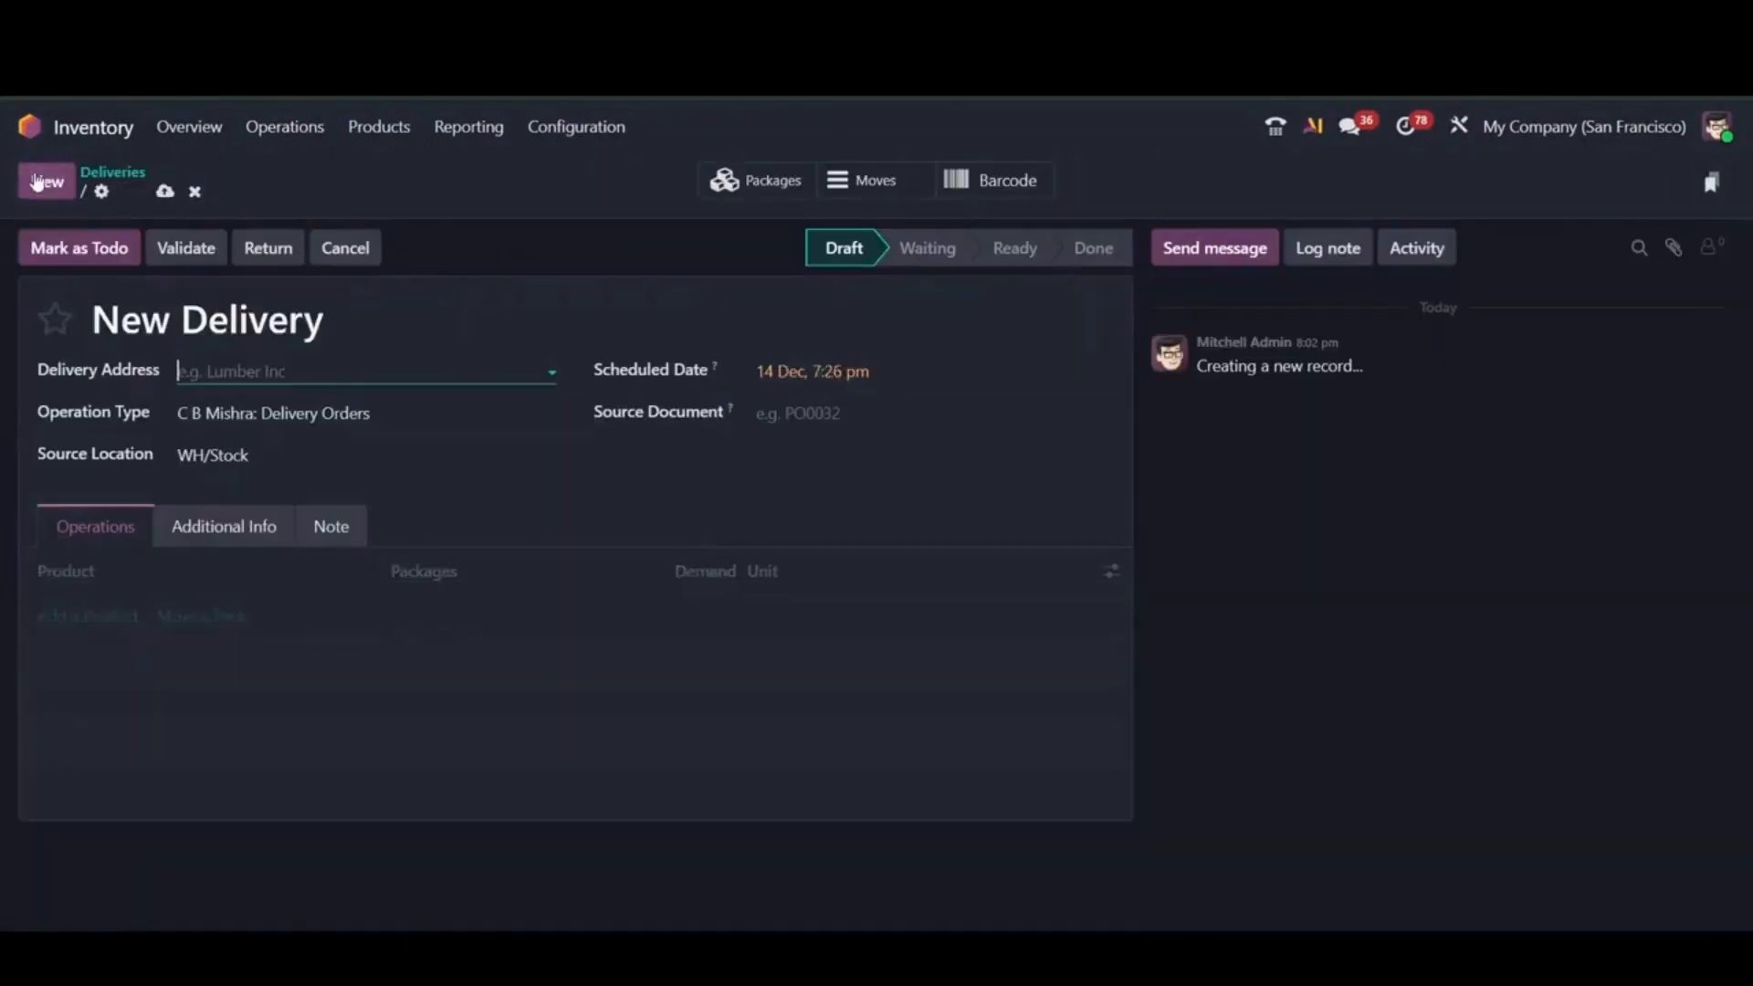
click(363, 418)
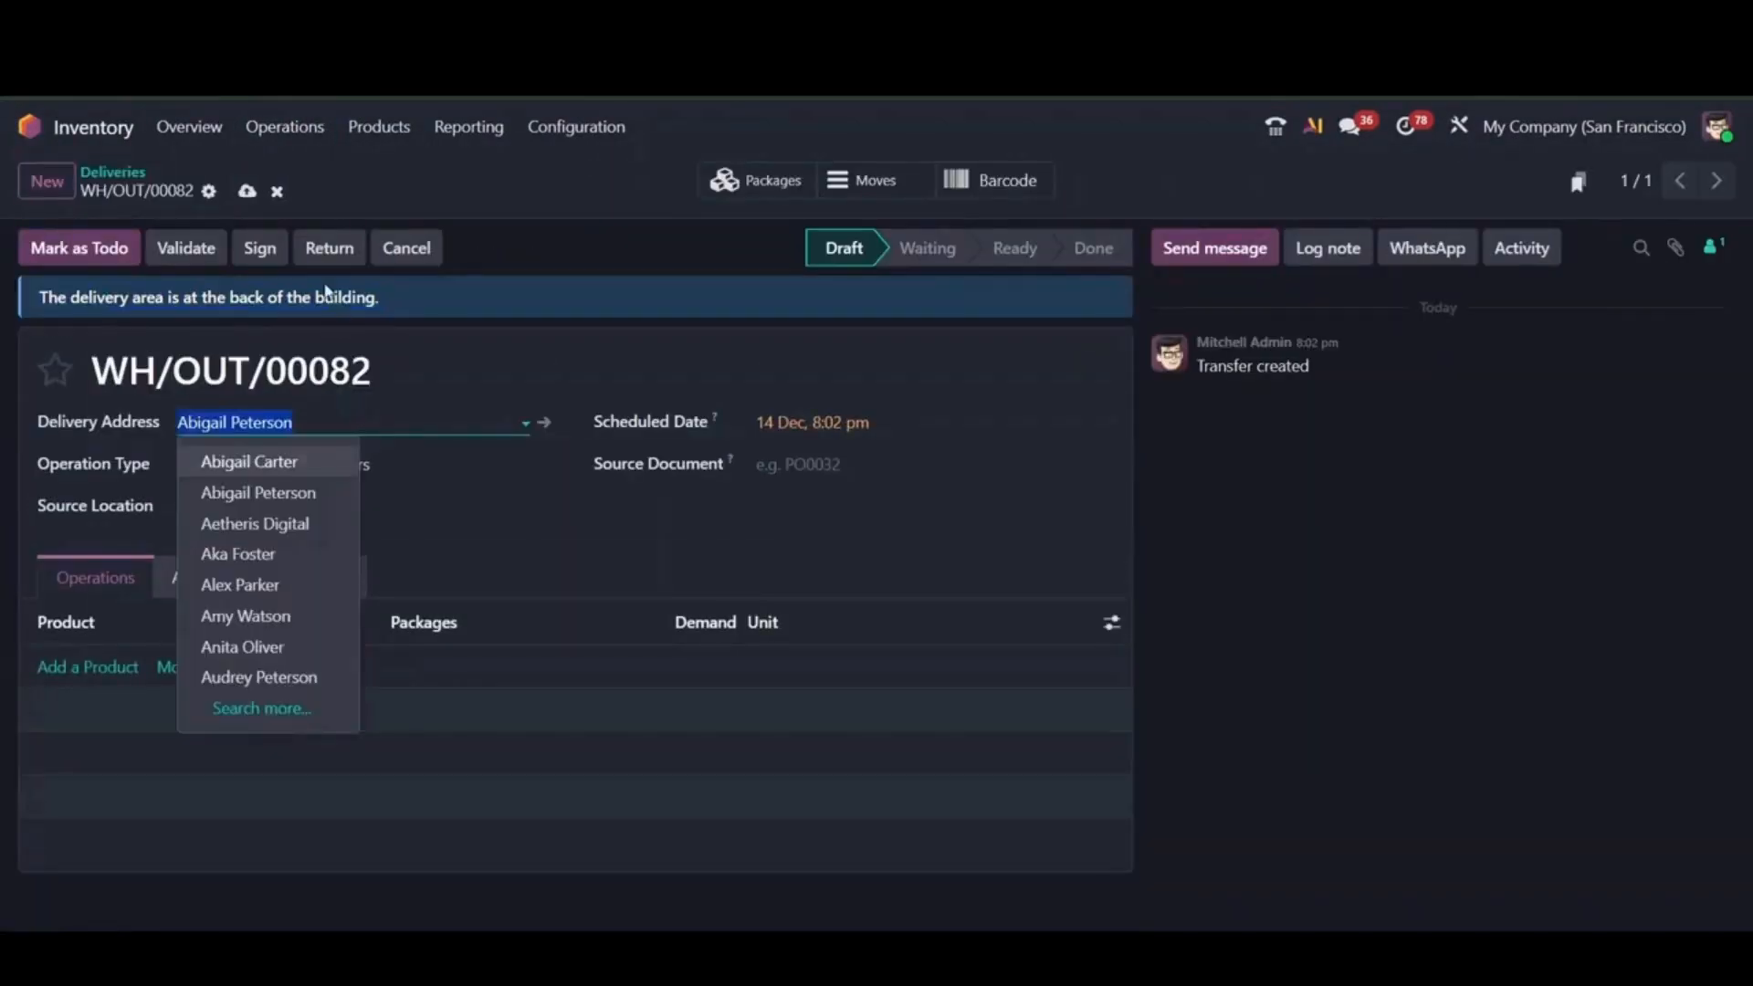
- Examine the stock instruction banner and the reference on the new delivery, and close the record
click(326, 291)
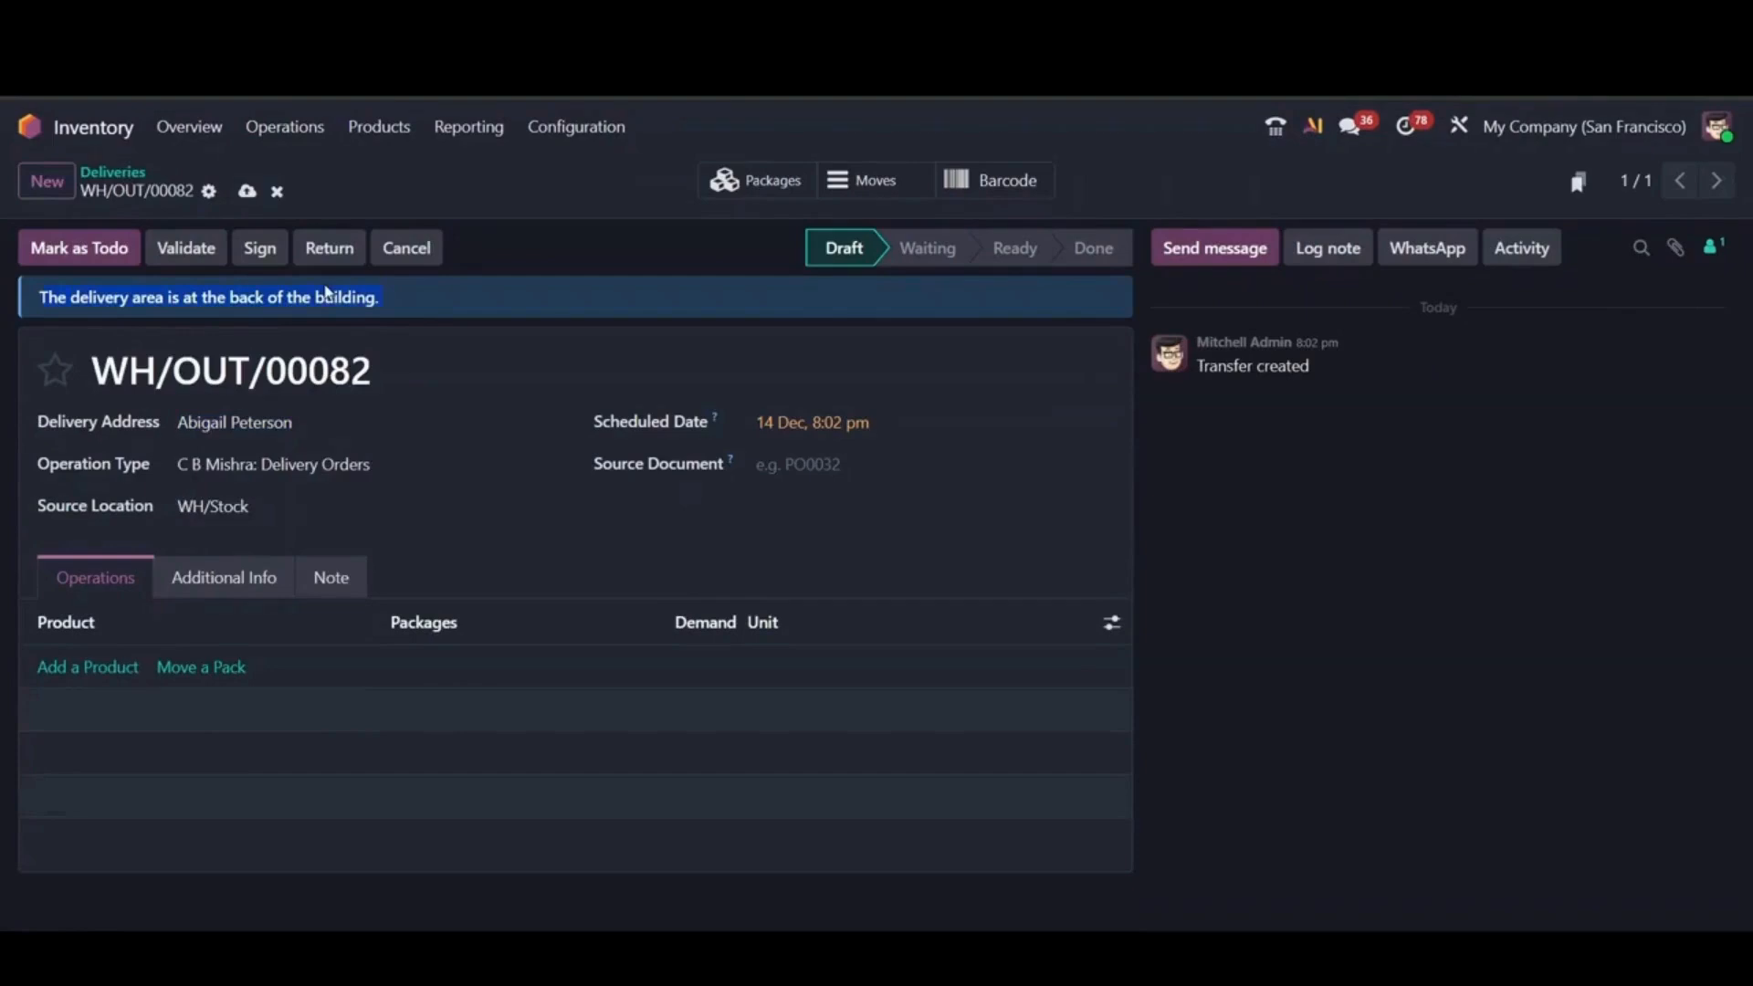
triple_click(256, 378)
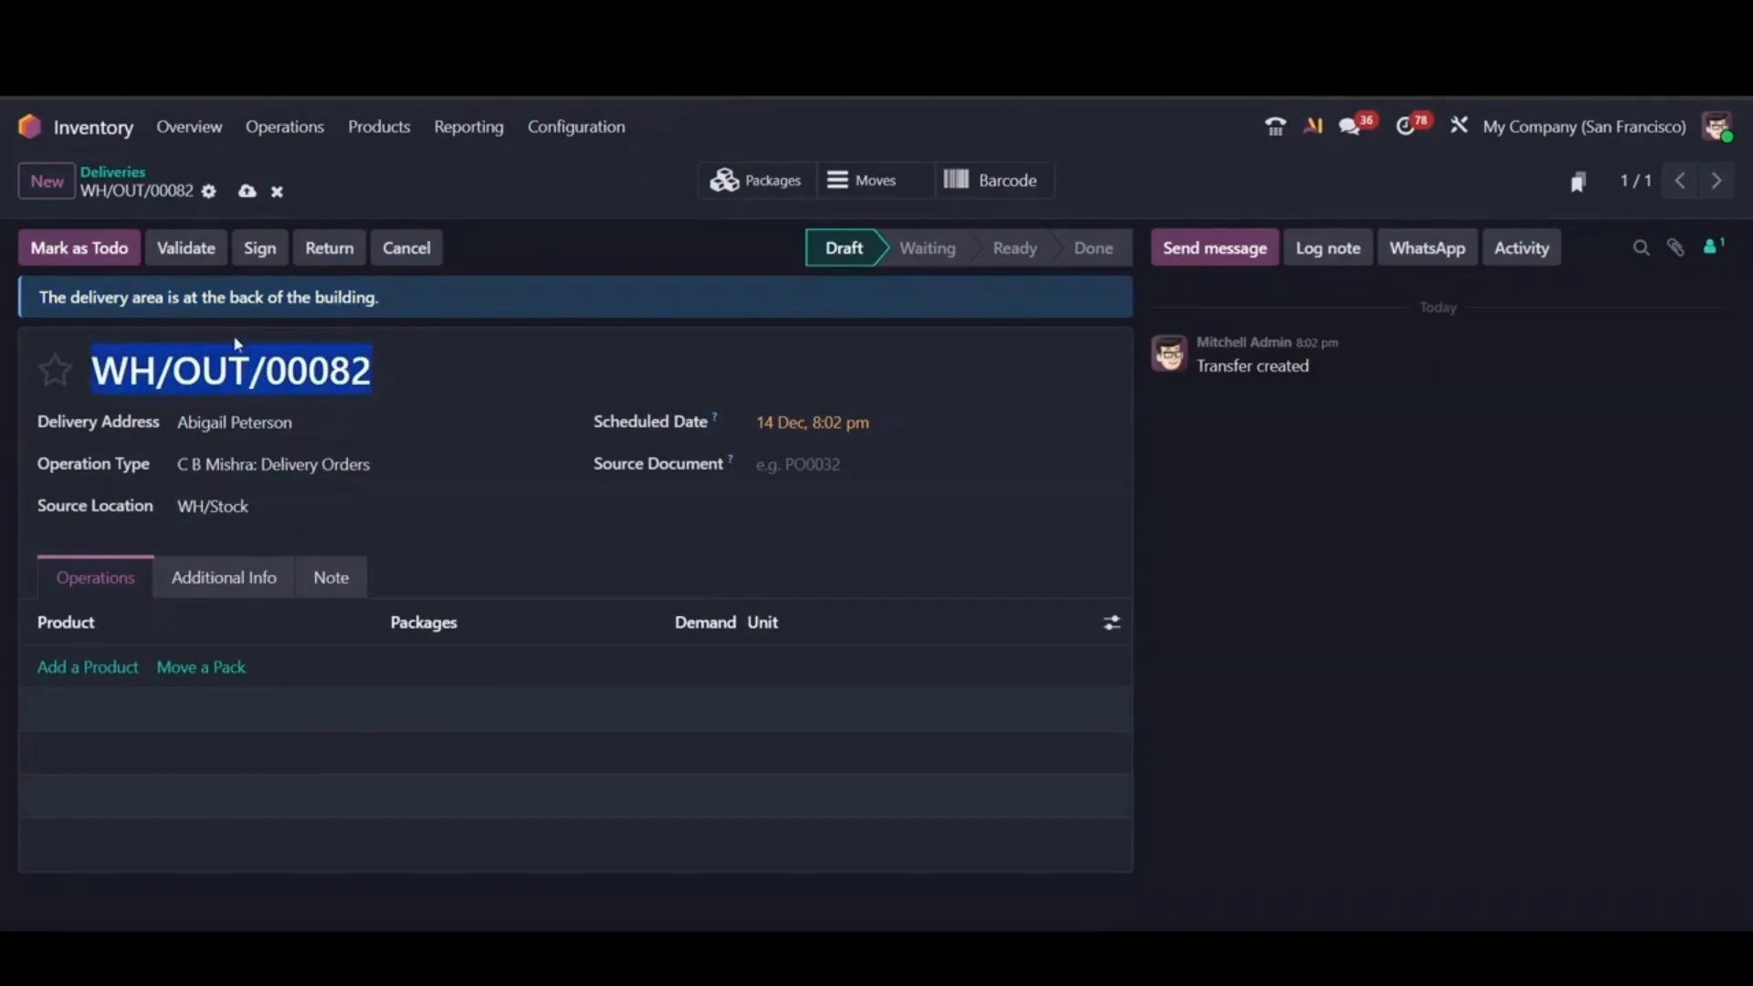
click(195, 303)
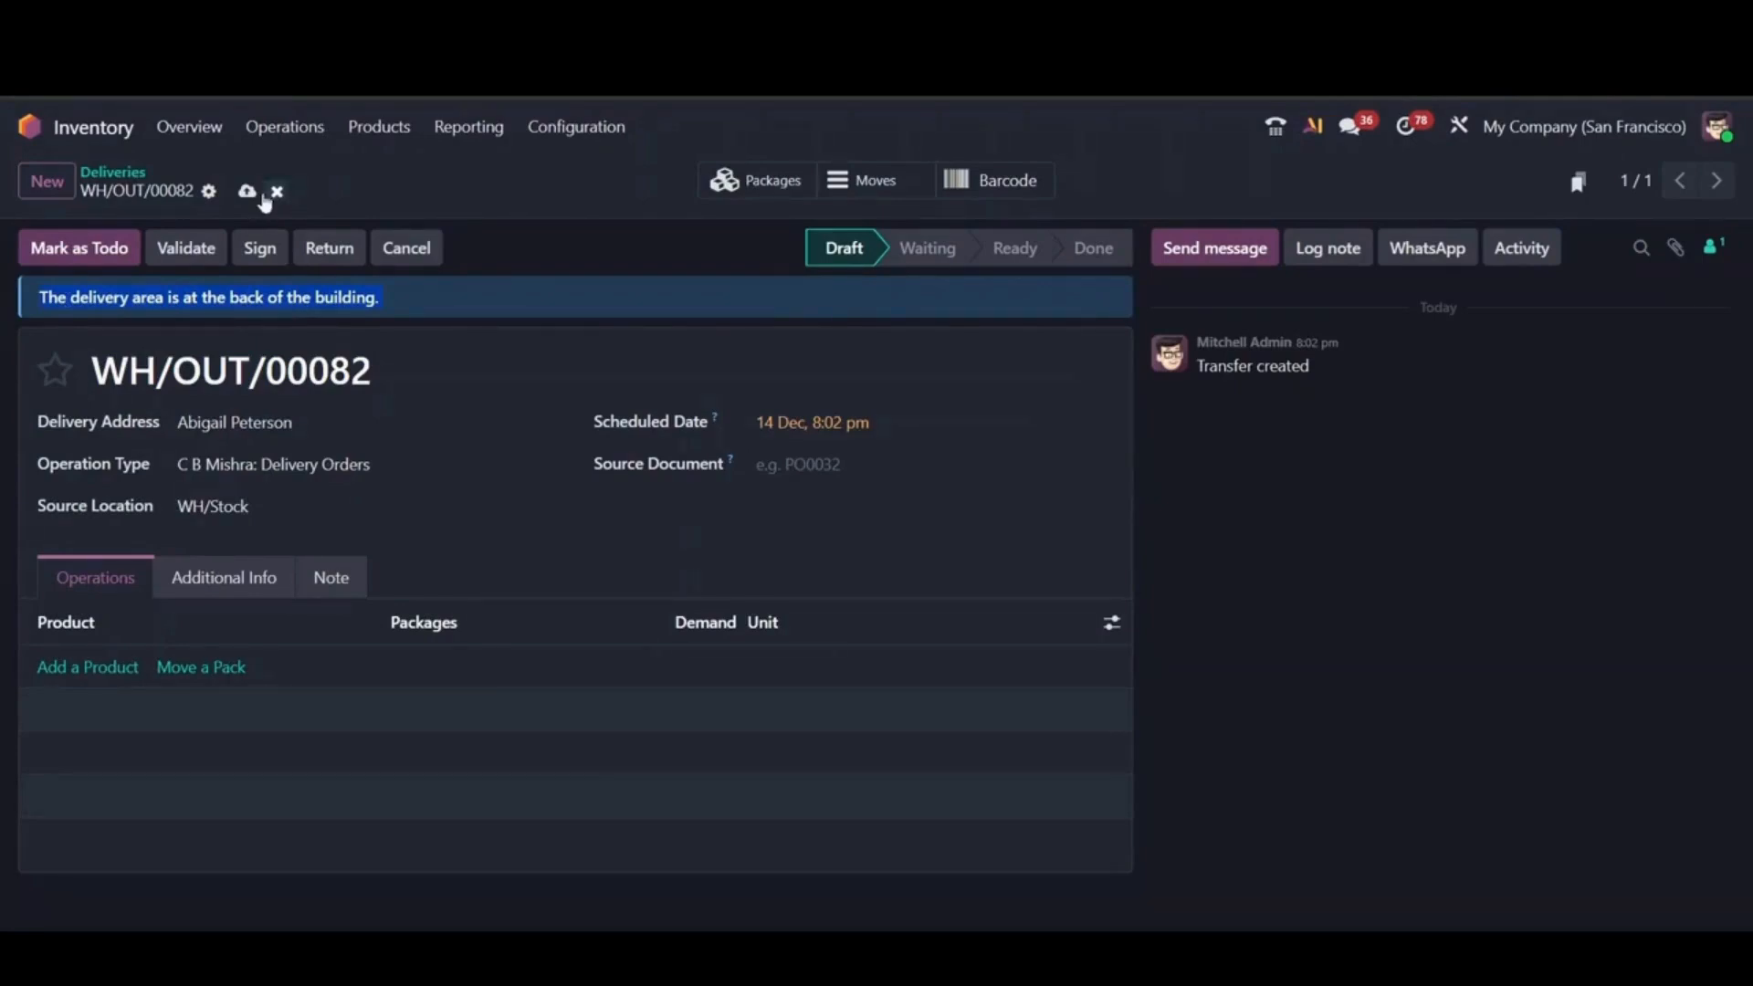
click(276, 191)
- Start a new inventory receipt from the contact to check its stock instruction banner, and discard the draft
click(284, 126)
click(302, 205)
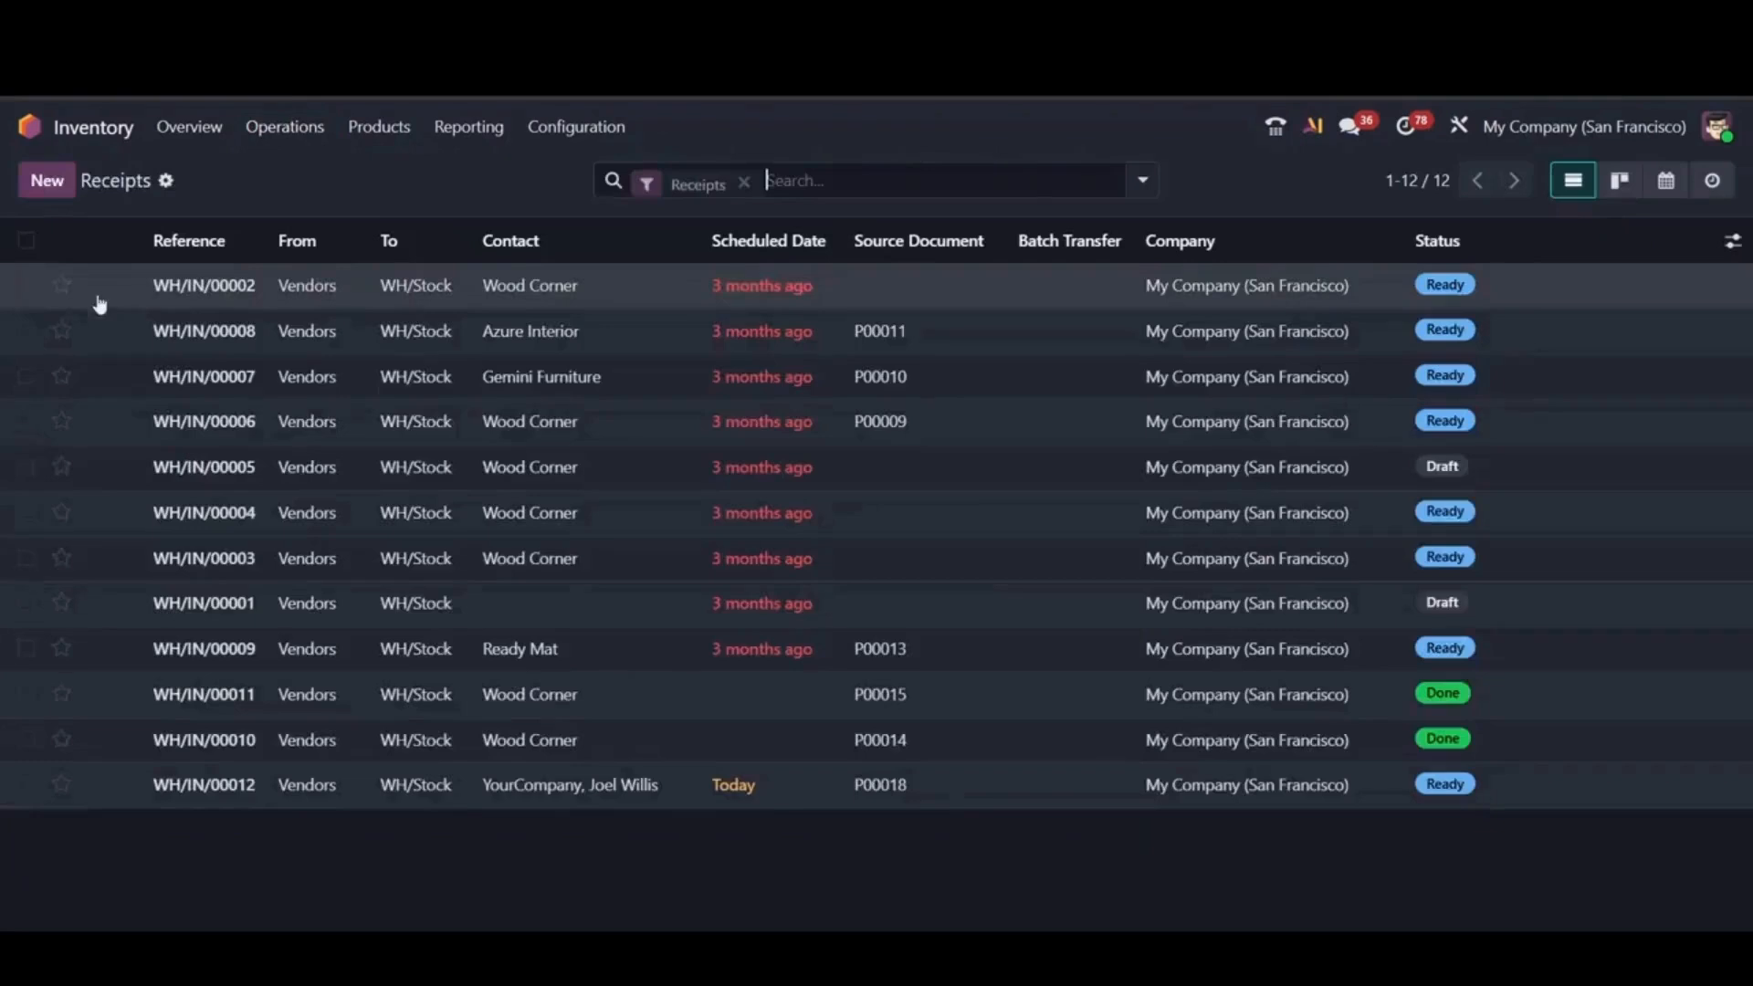
click(44, 181)
text(Abigail Peterson)
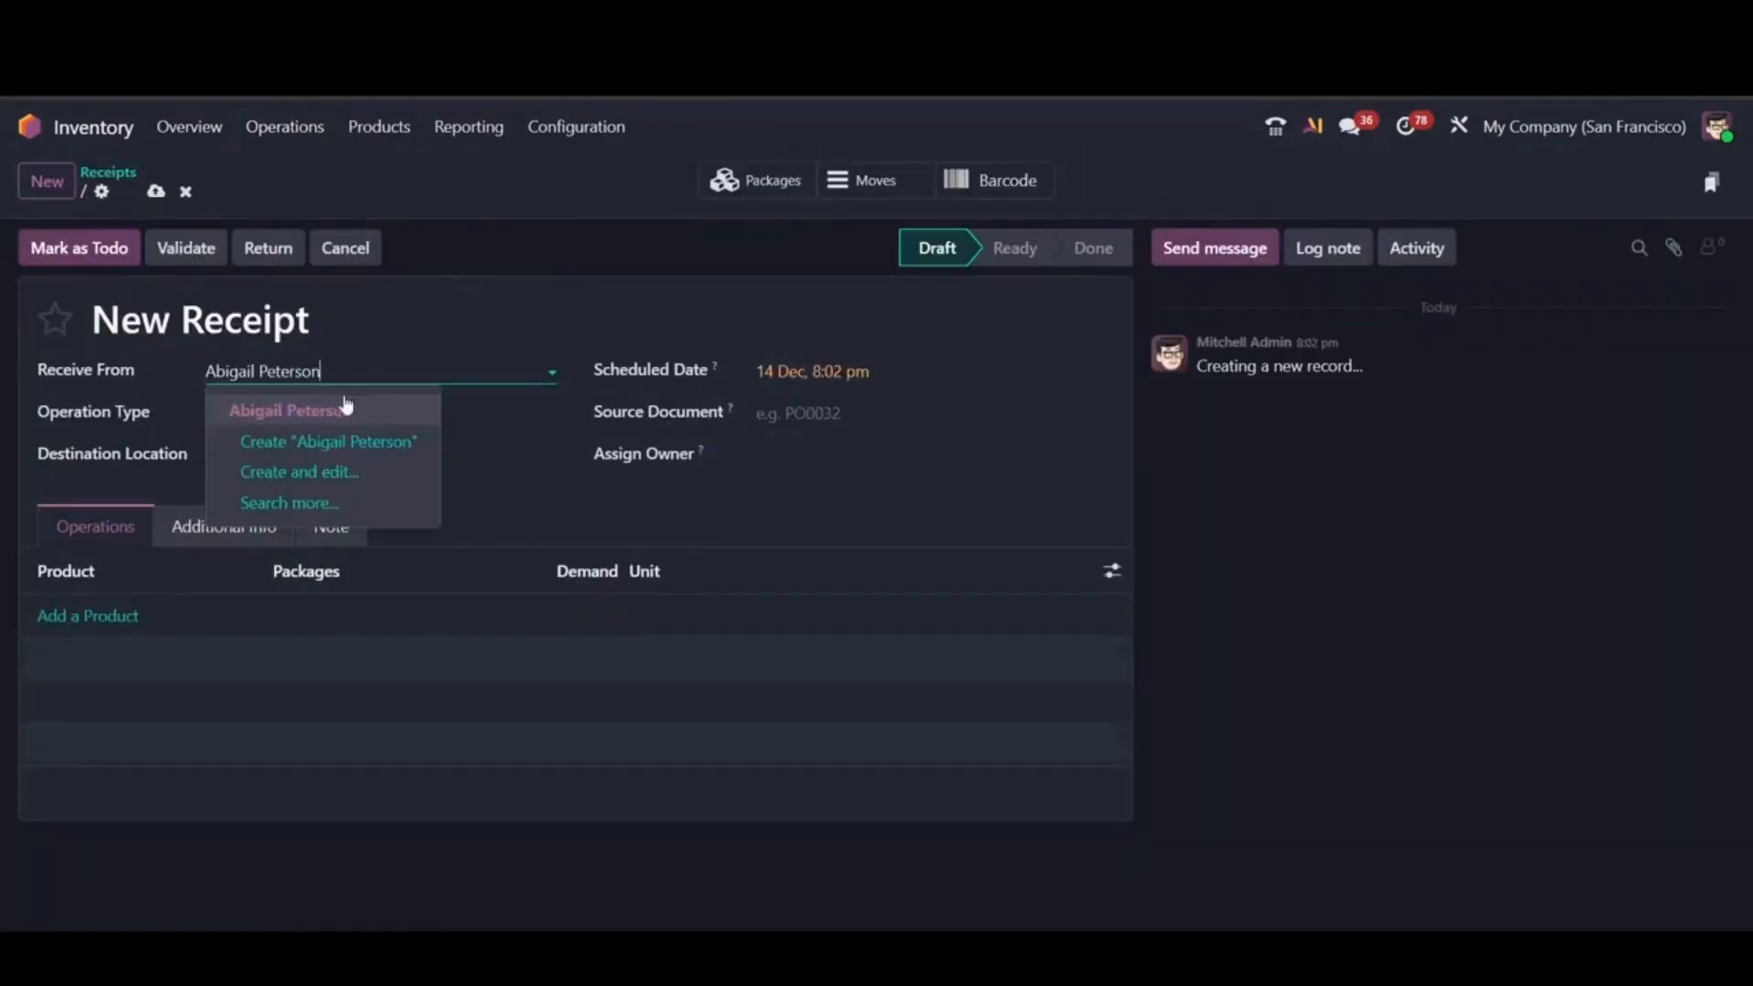
click(342, 405)
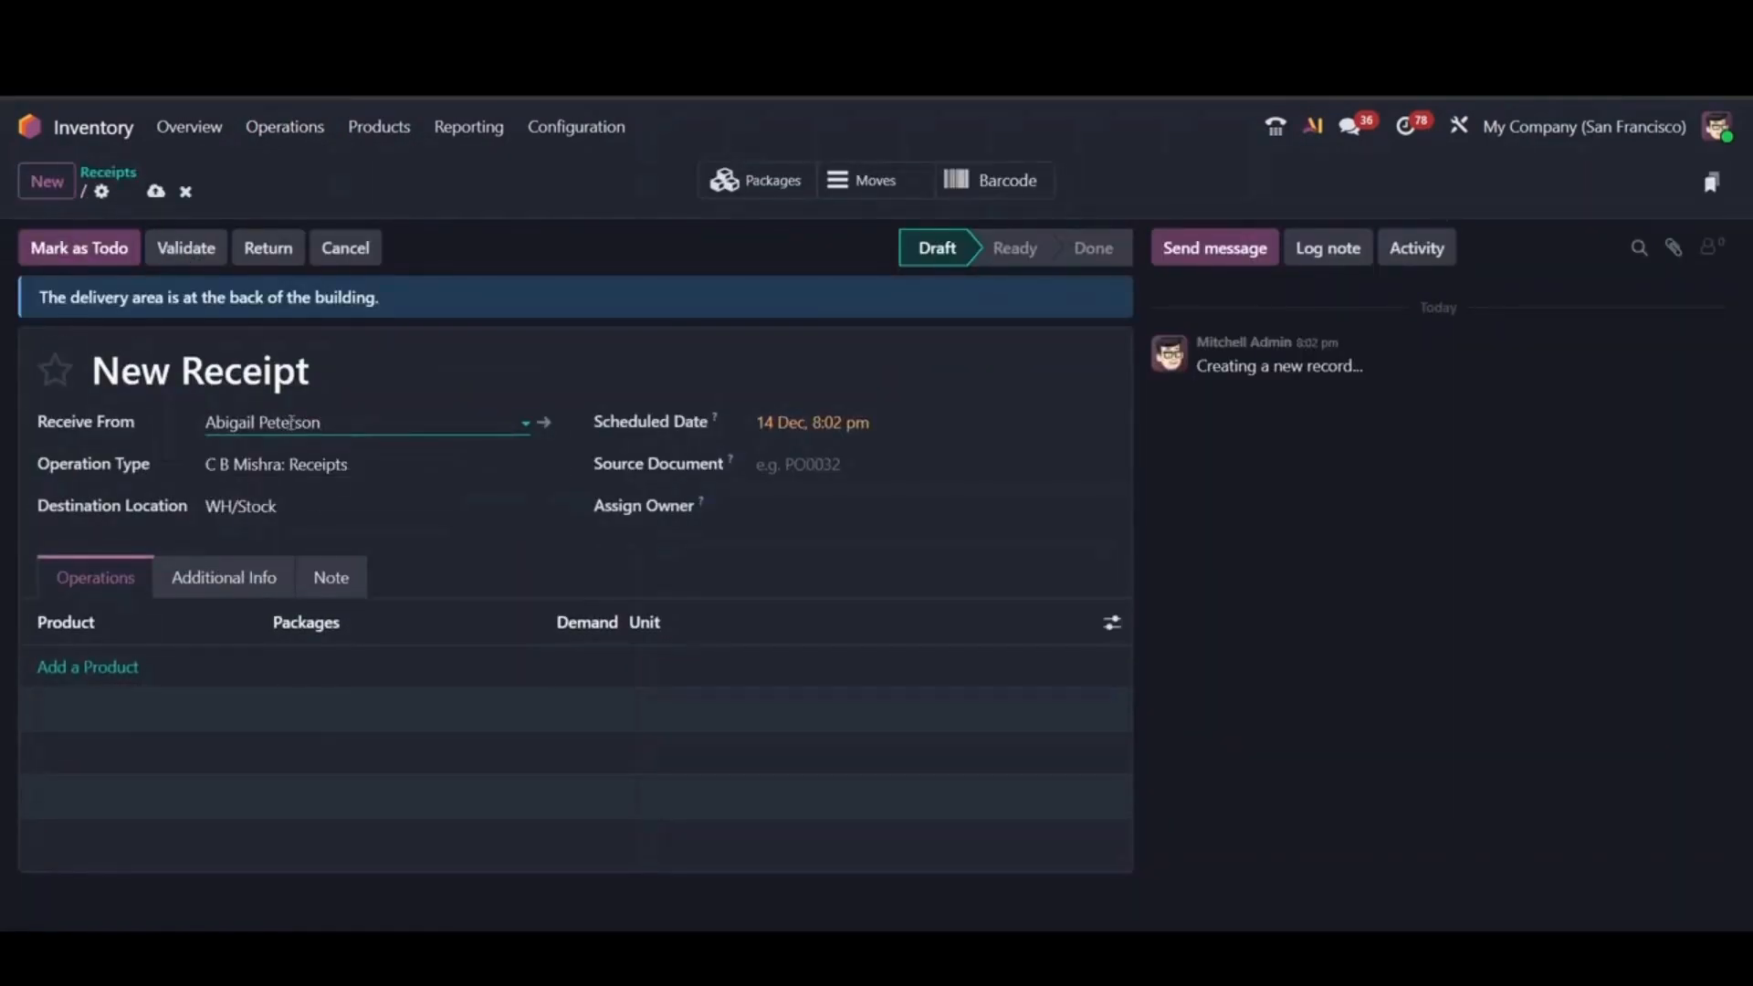
click(203, 318)
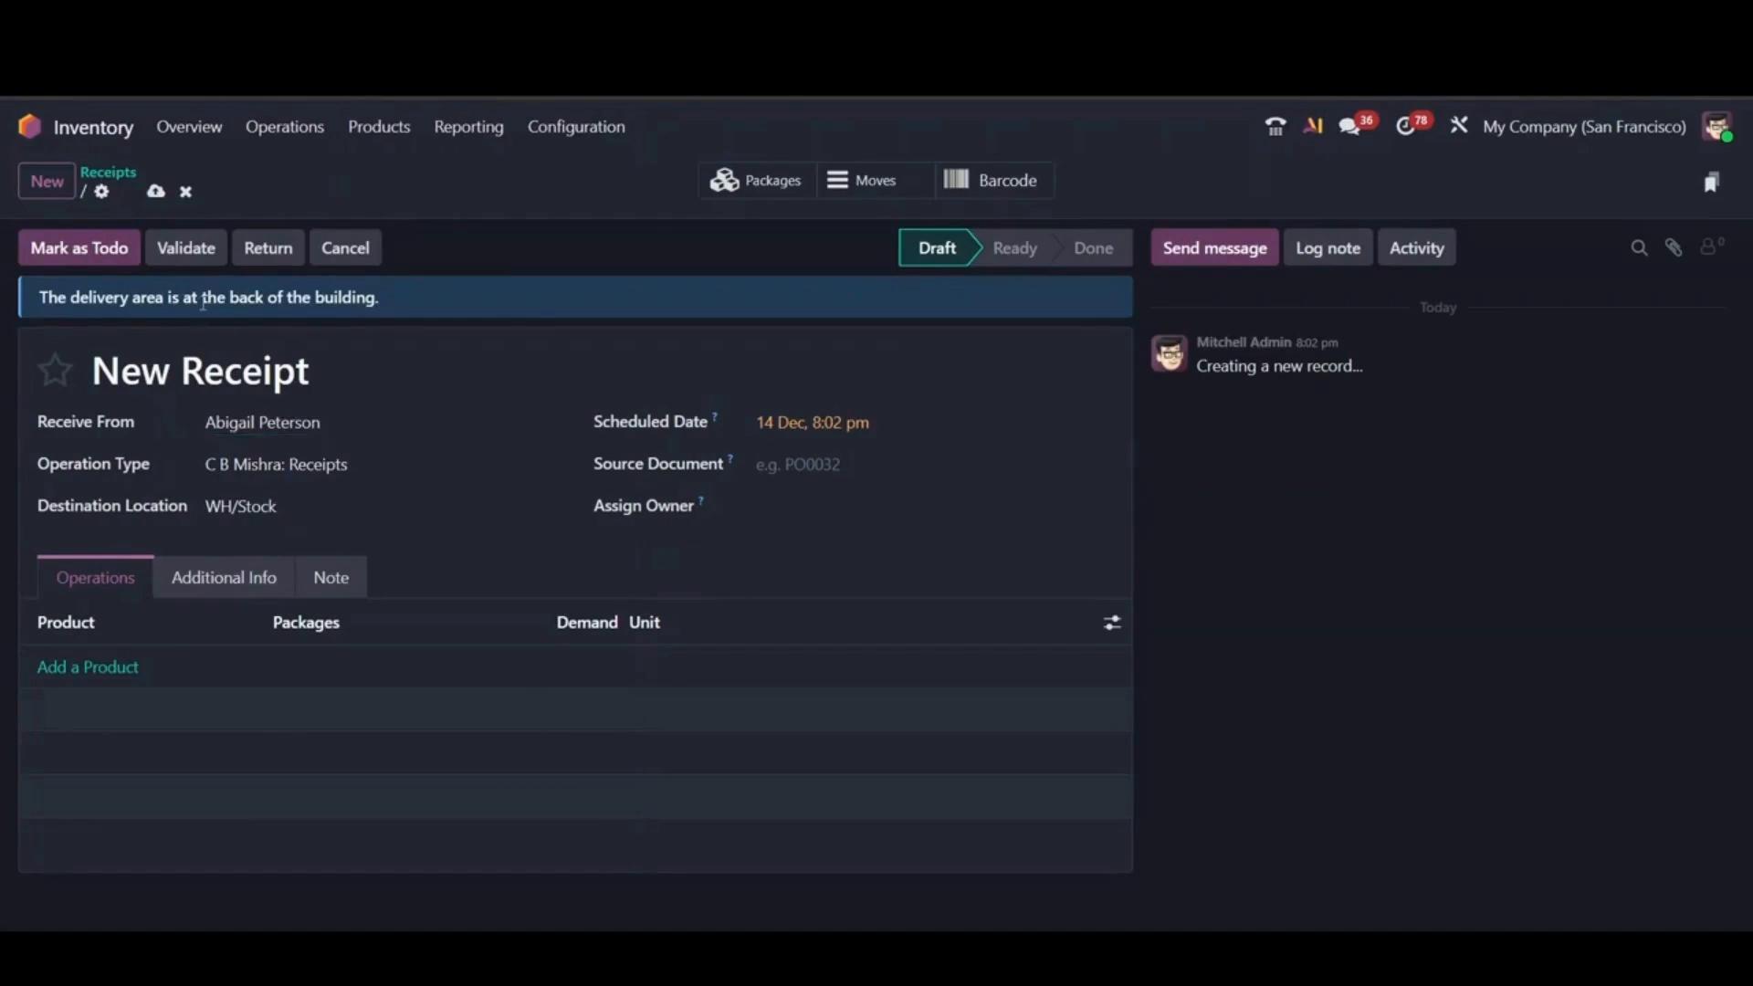
click(185, 191)
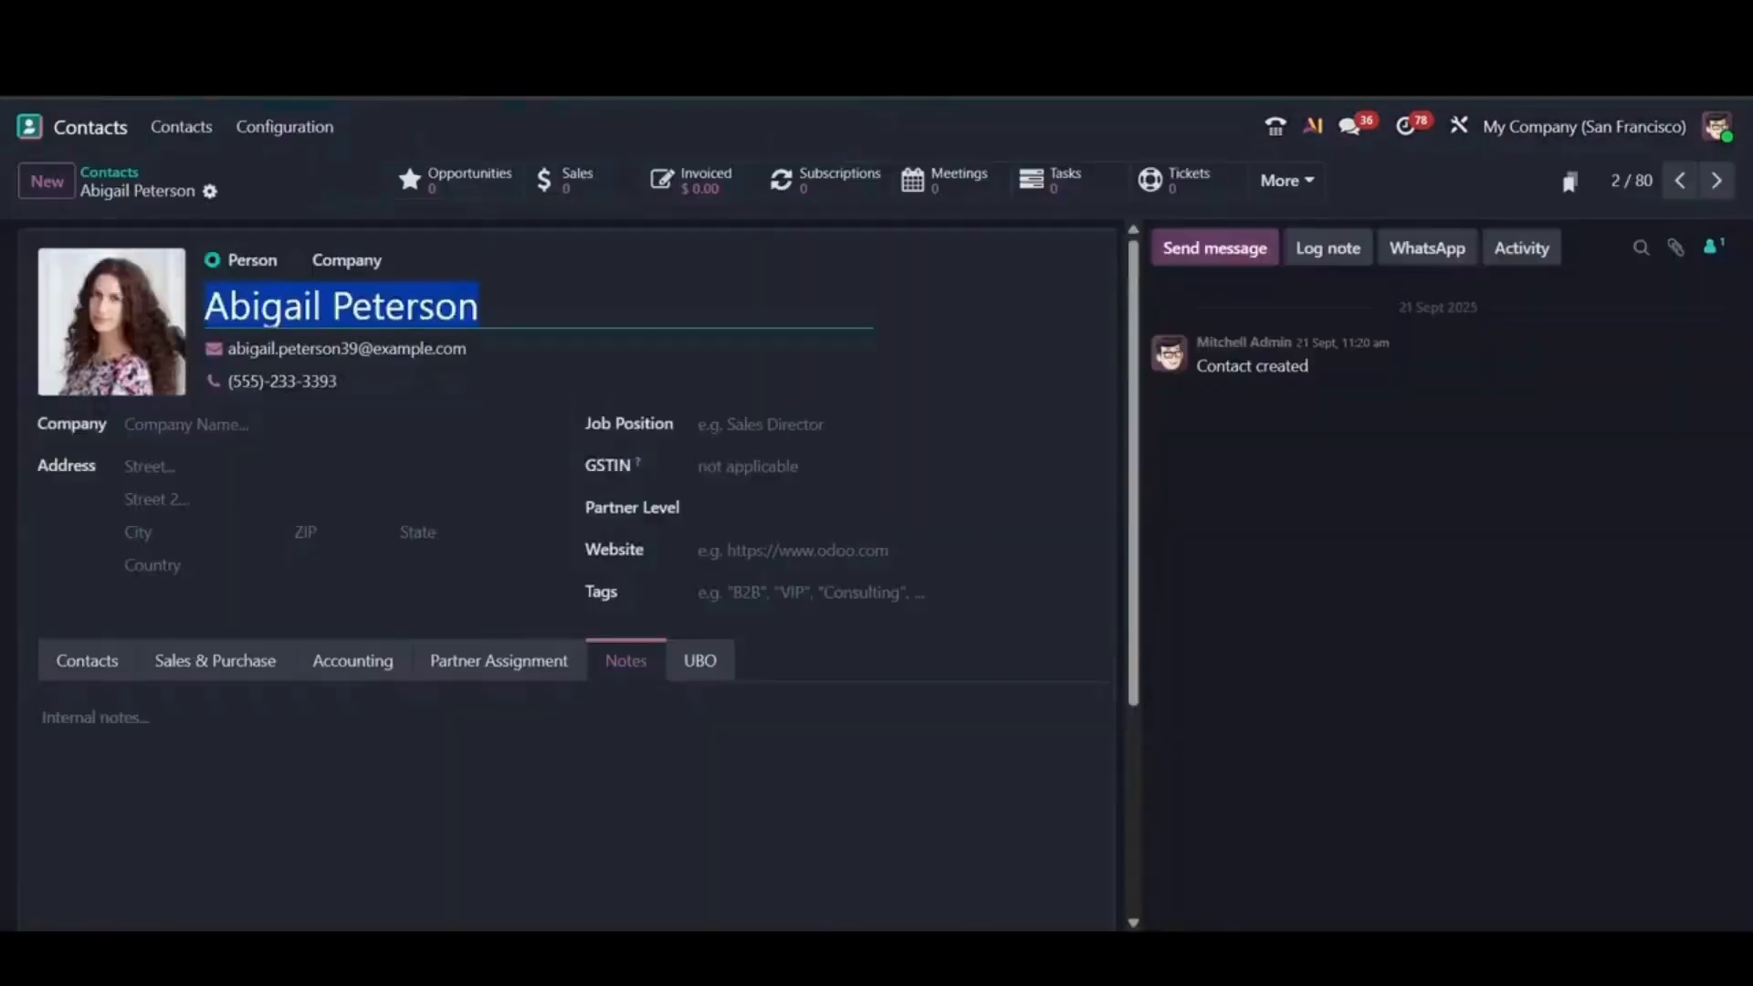
- Return to the contact's notes and select the warning text for sales orders and invoices
scroll(525, 666, down, 2)
scroll(525, 665, down, 1)
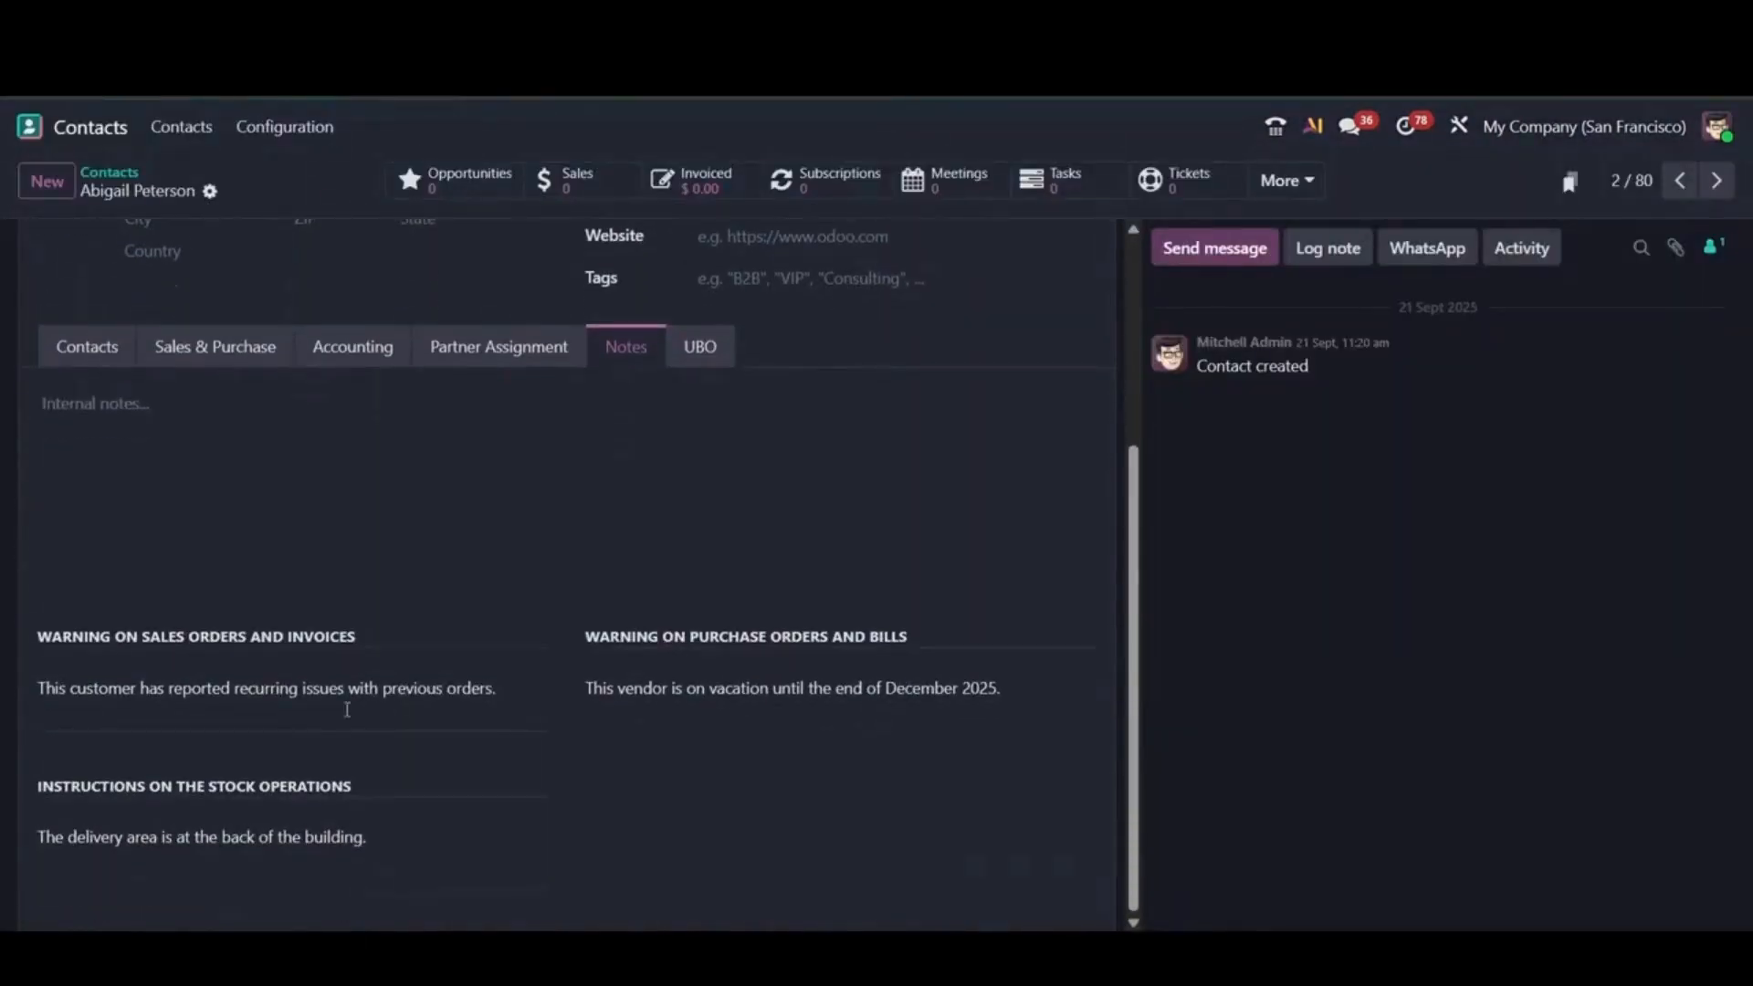
click(247, 687)
key(ctrl+a)
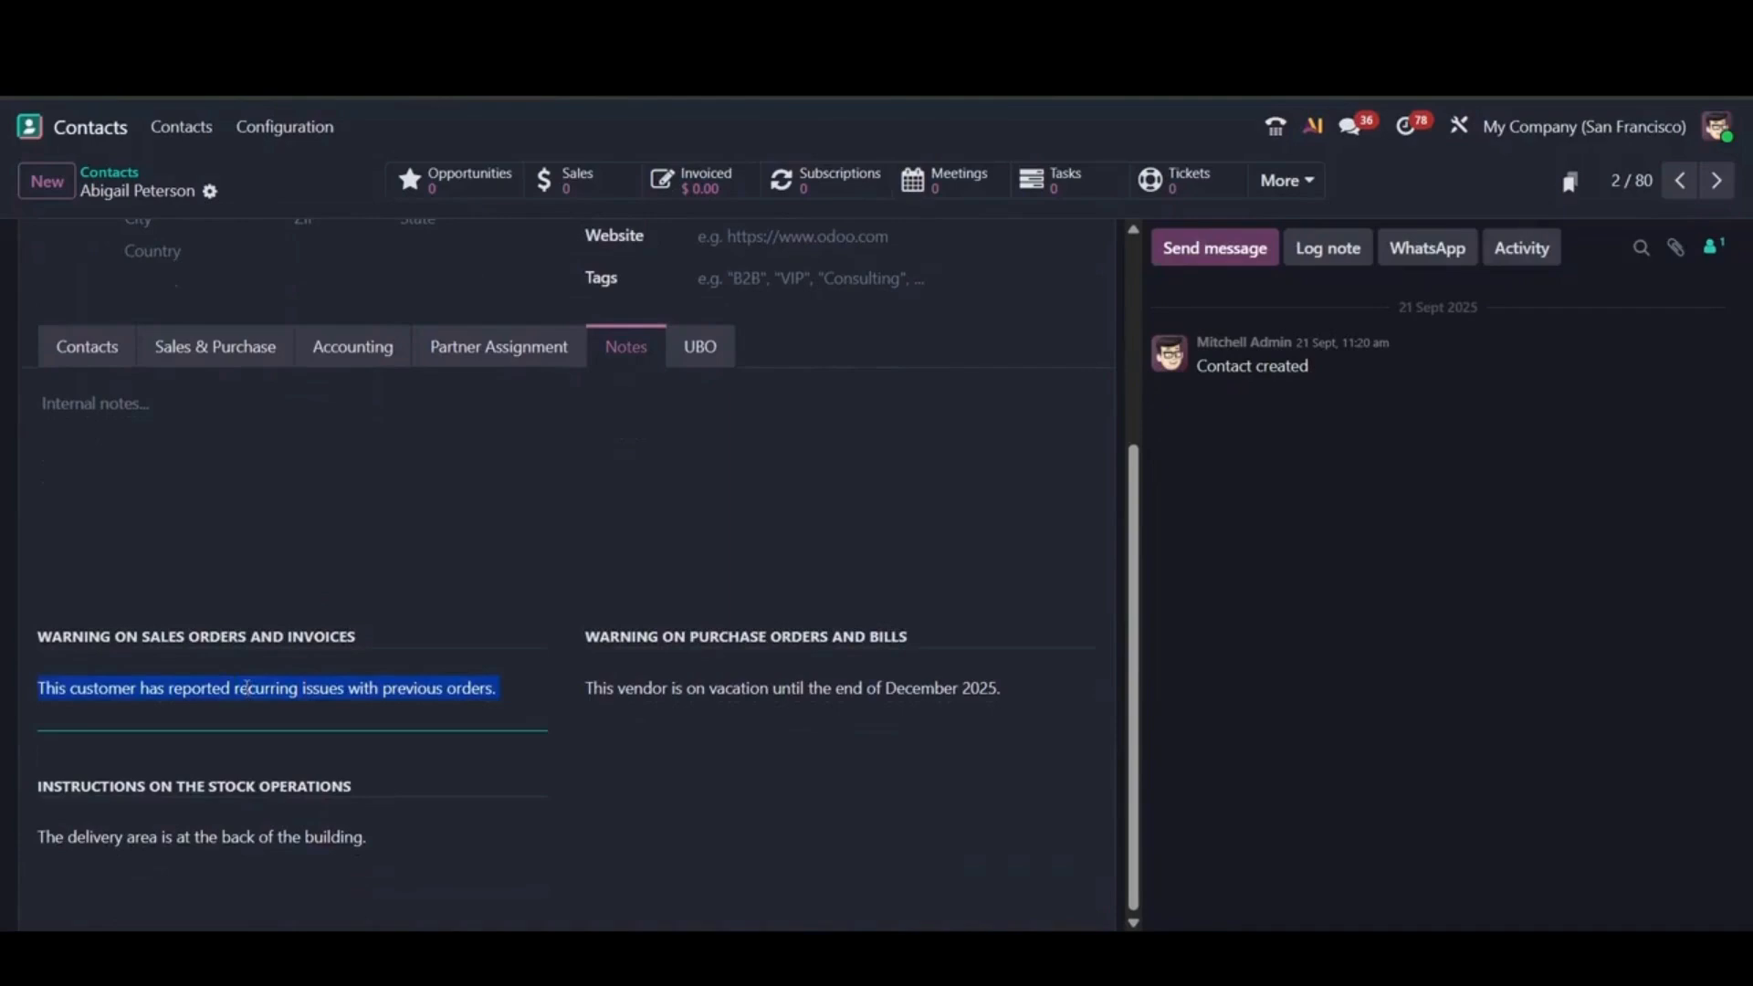
- Review the sales, purchase and stock operation message sections in the contact's notes, including the stock instruction text
triple_click(231, 636)
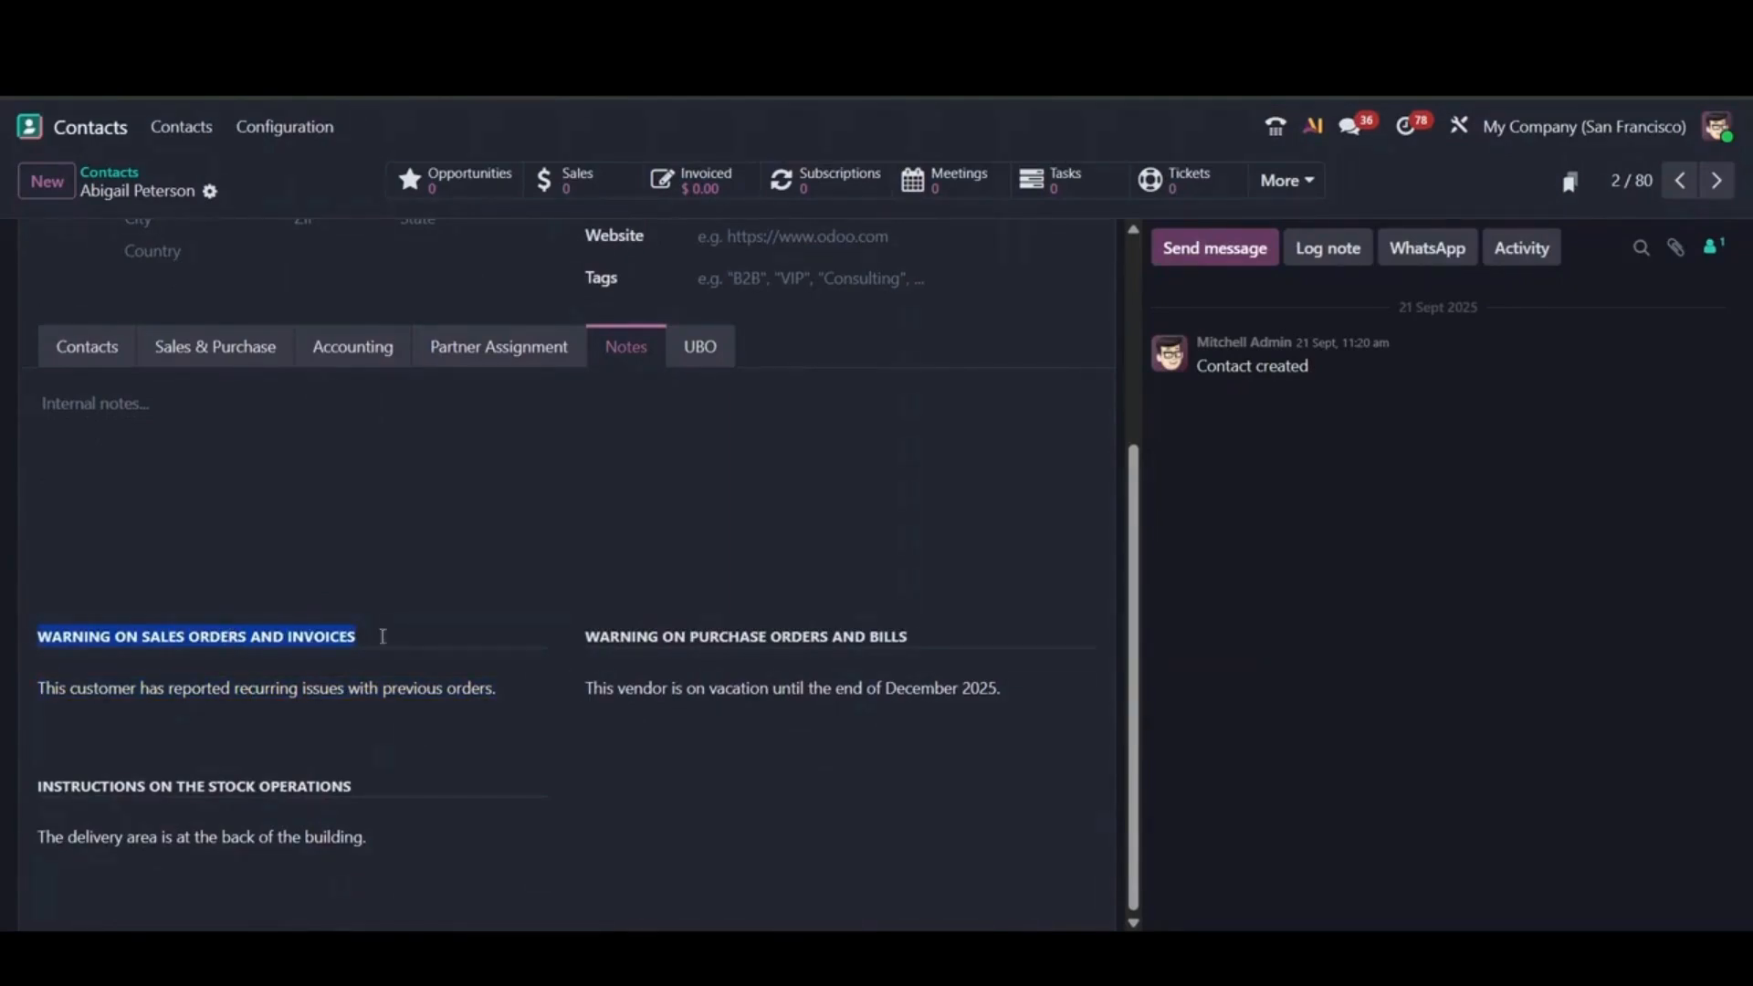
double_click(722, 636)
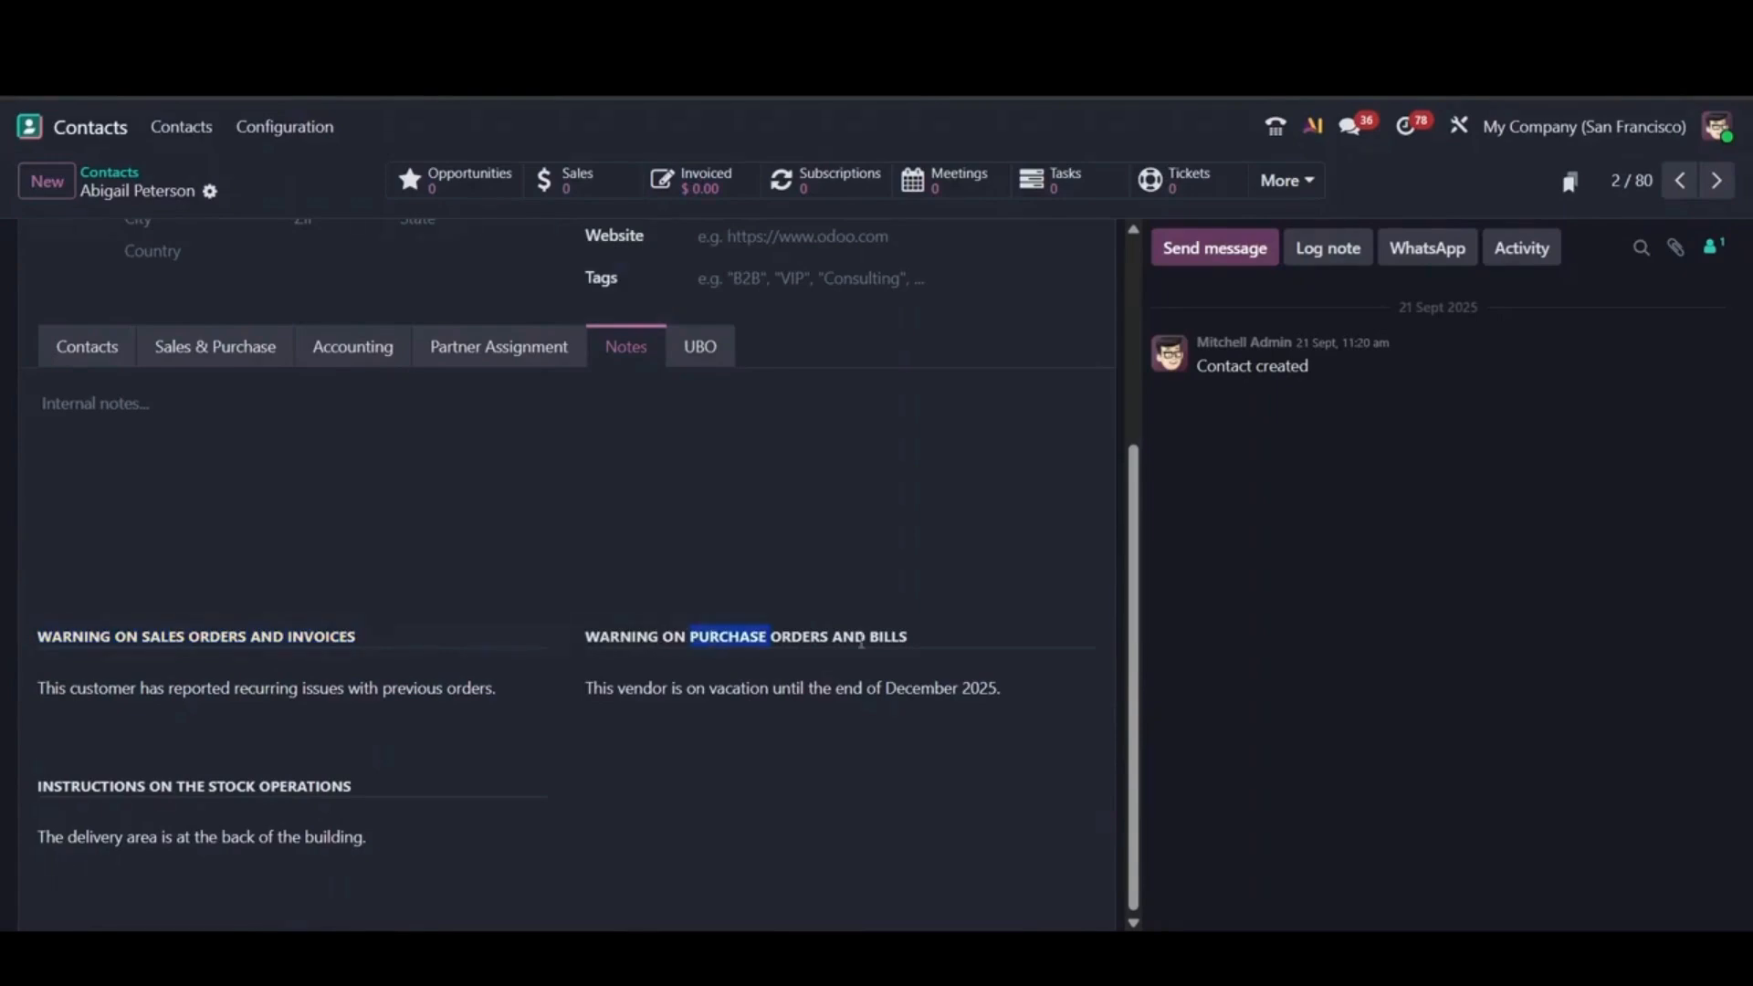
click(877, 645)
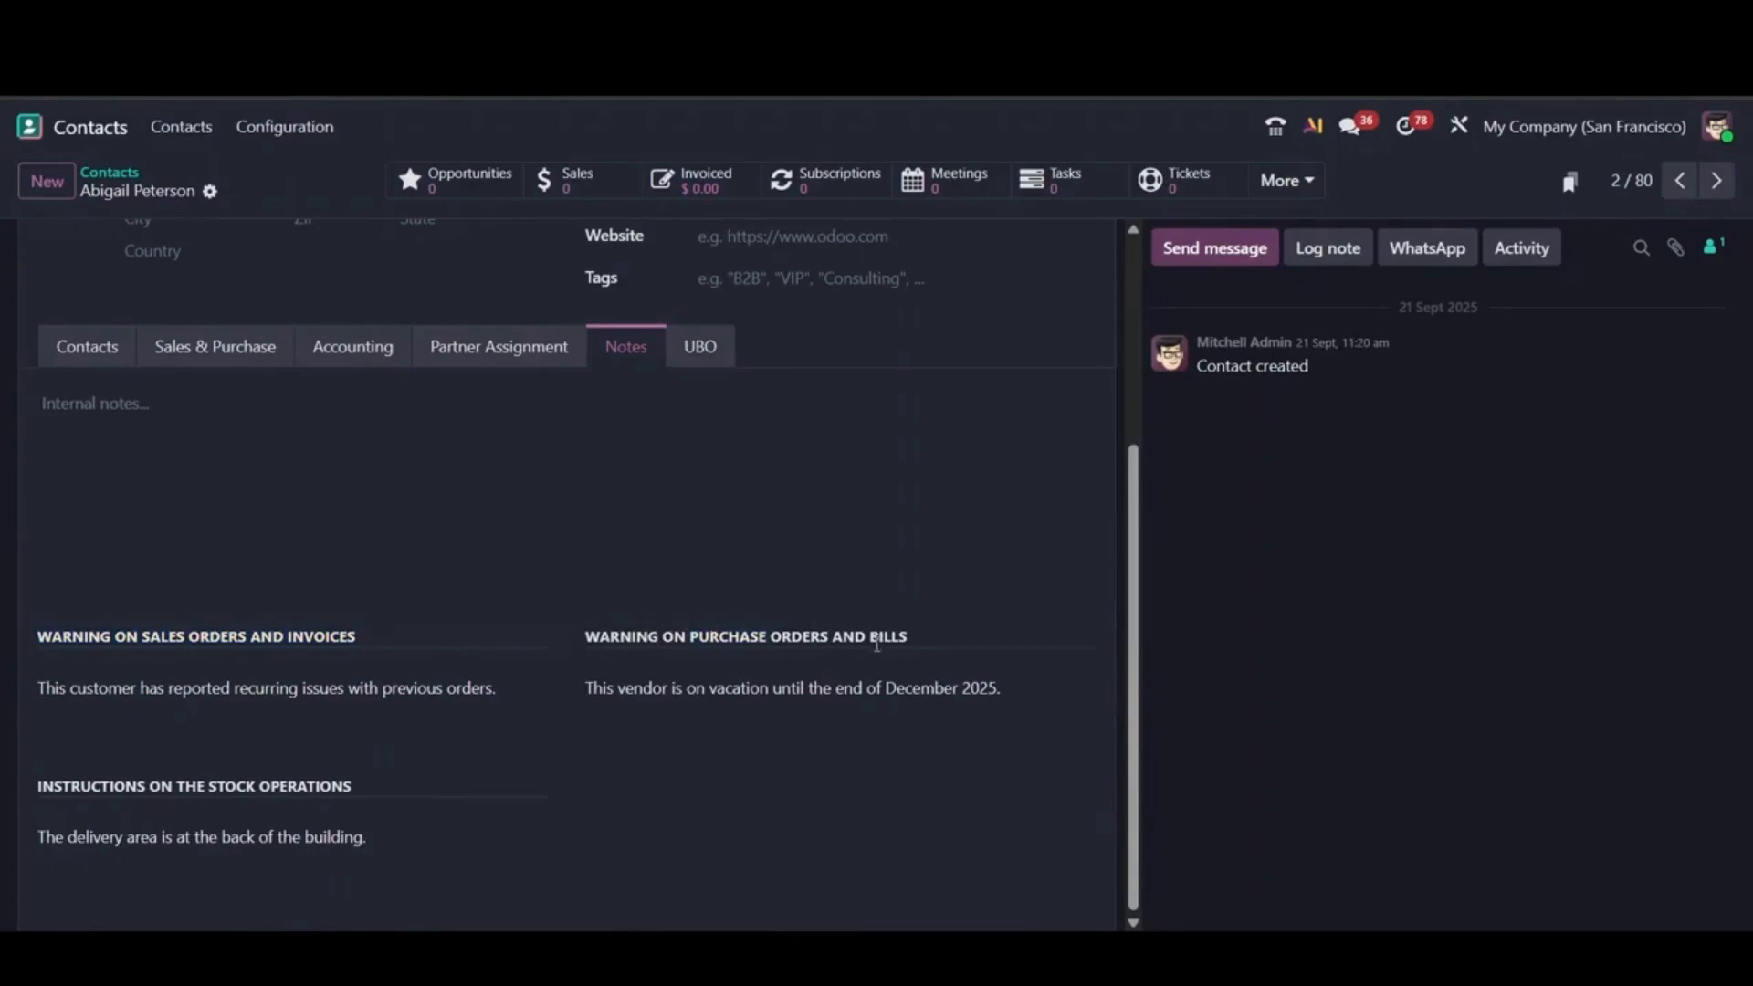
double_click(343, 785)
click(305, 848)
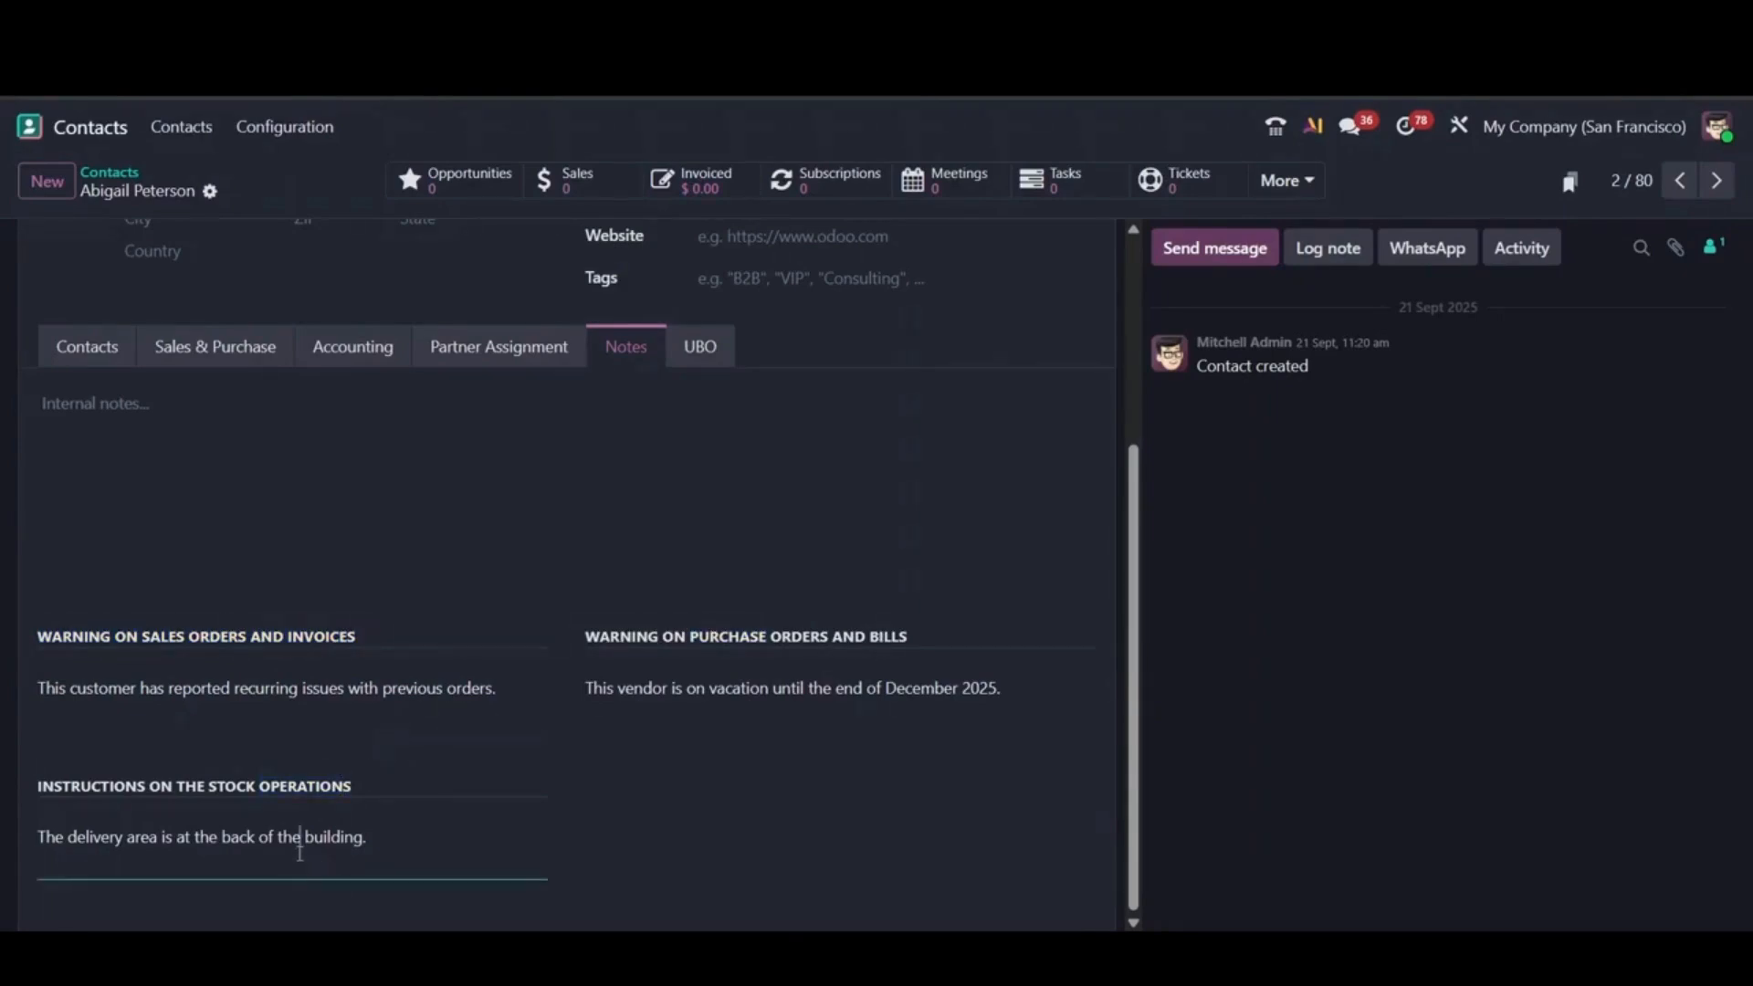
triple_click(305, 847)
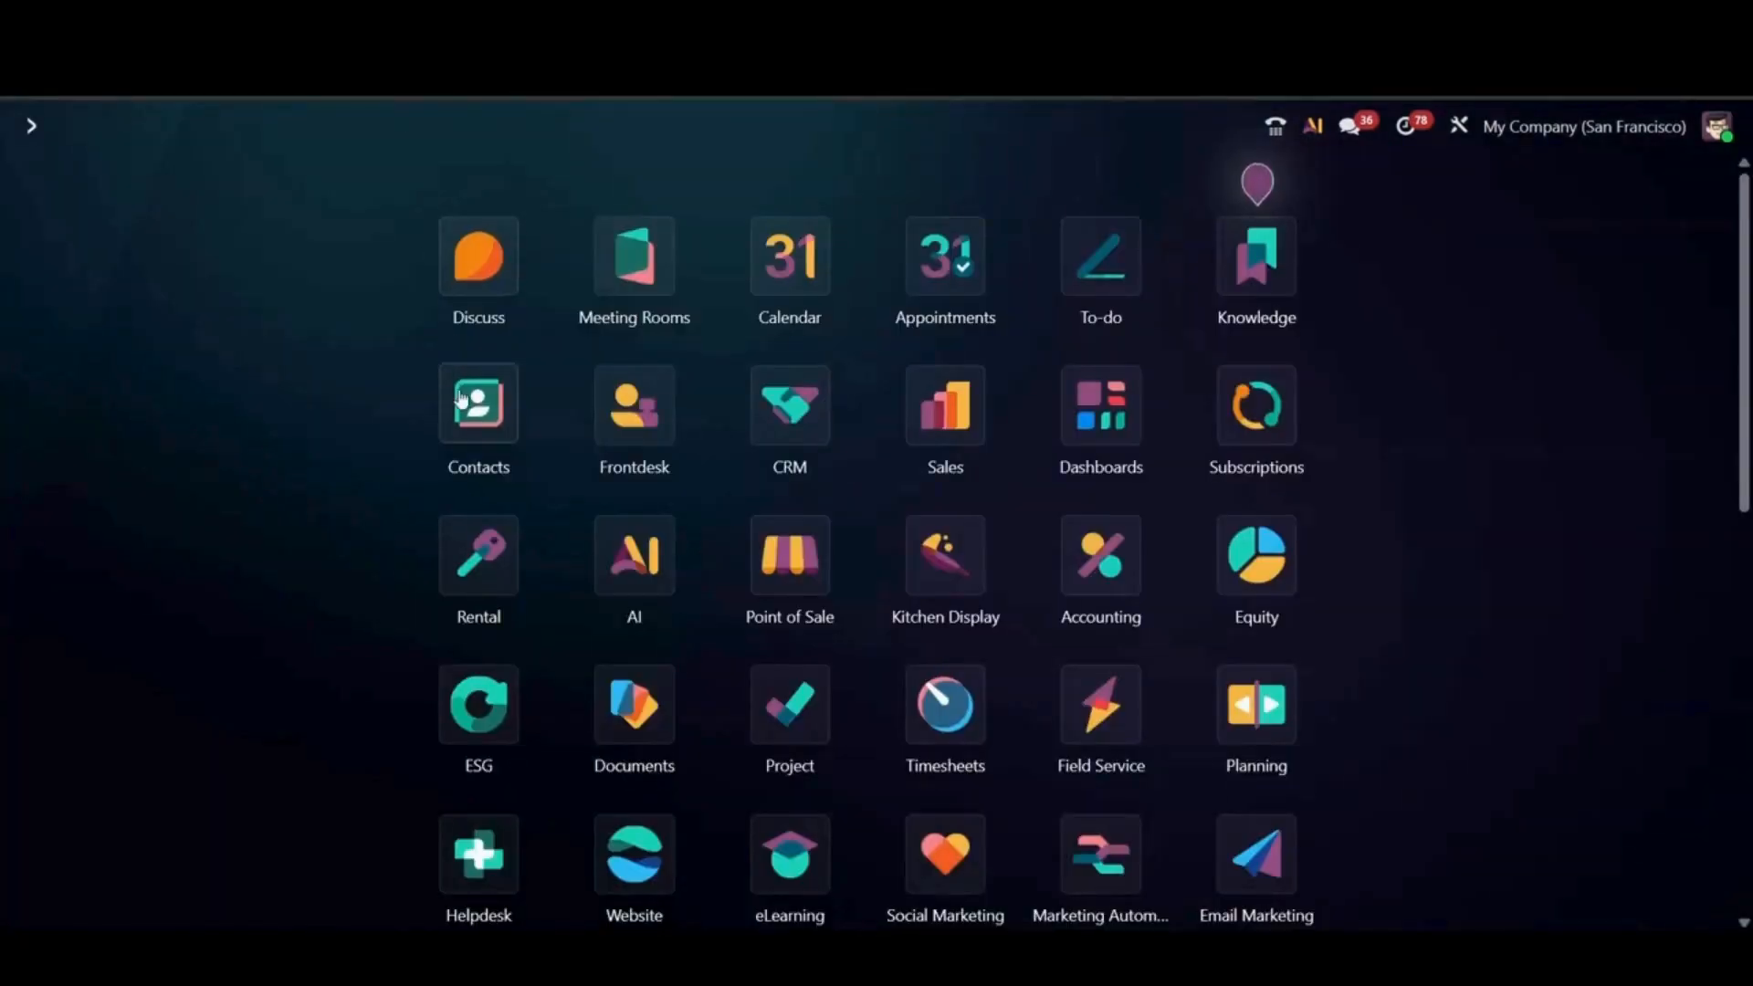
- Switch to the Inventory app and open the list of internal transfers
text(in)
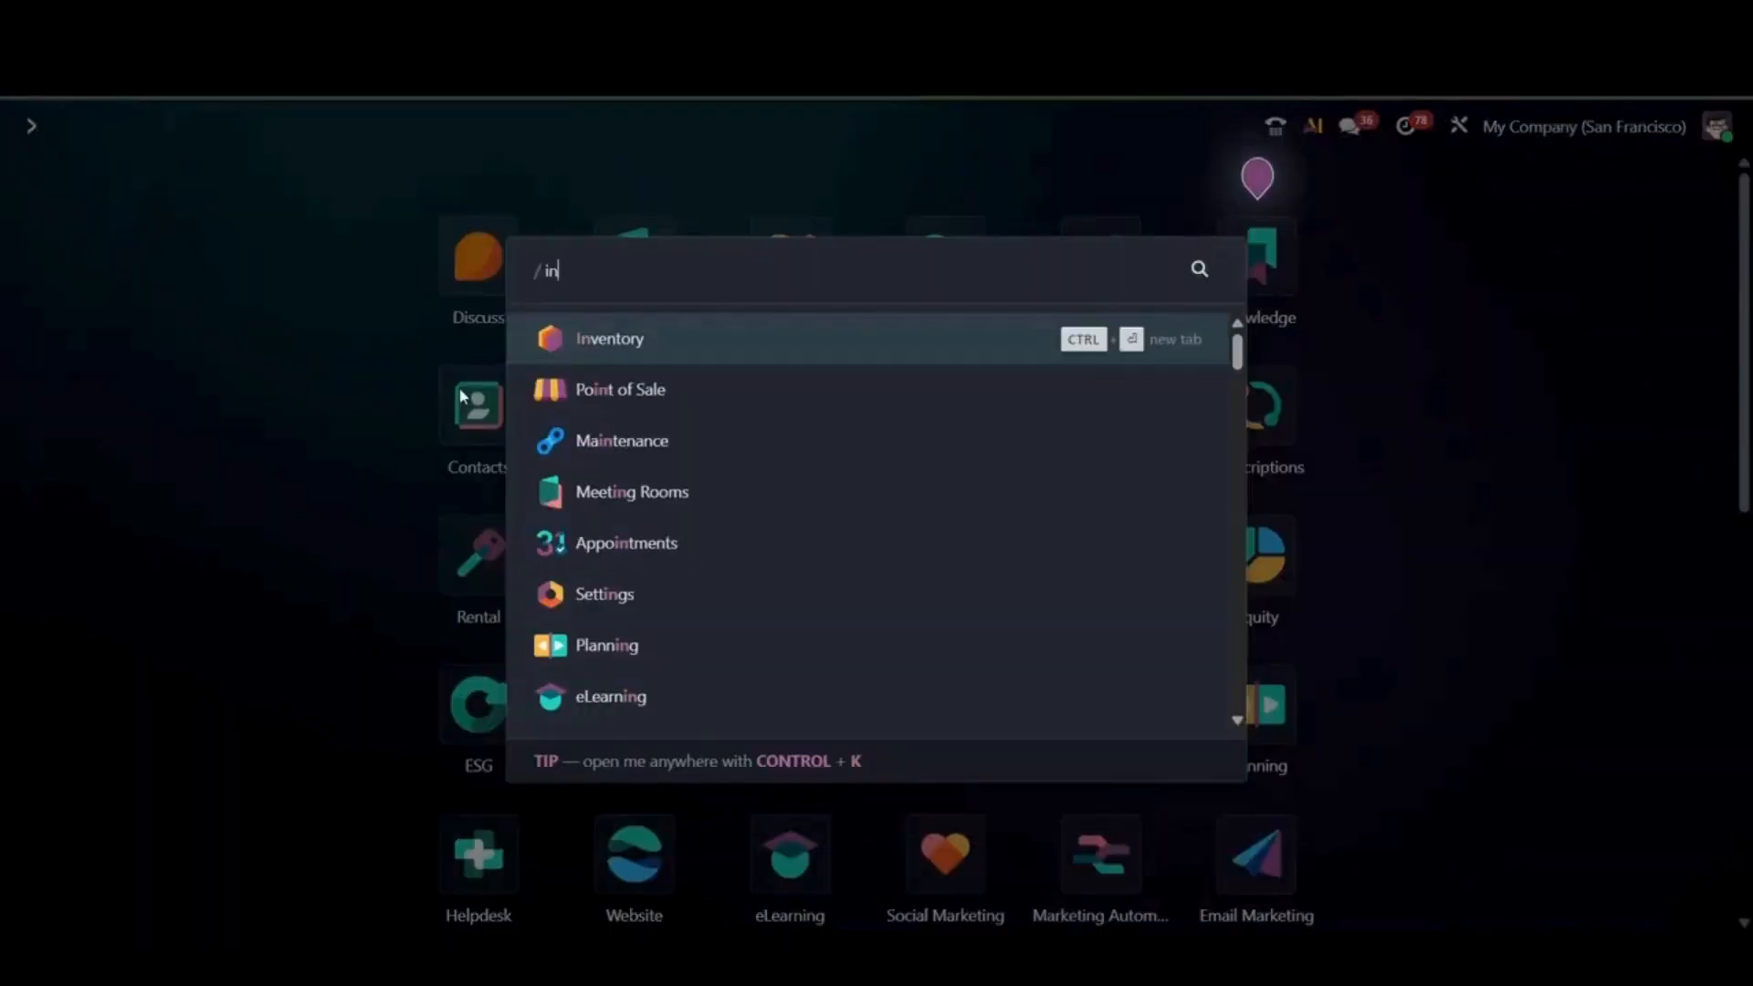
click(606, 342)
click(285, 126)
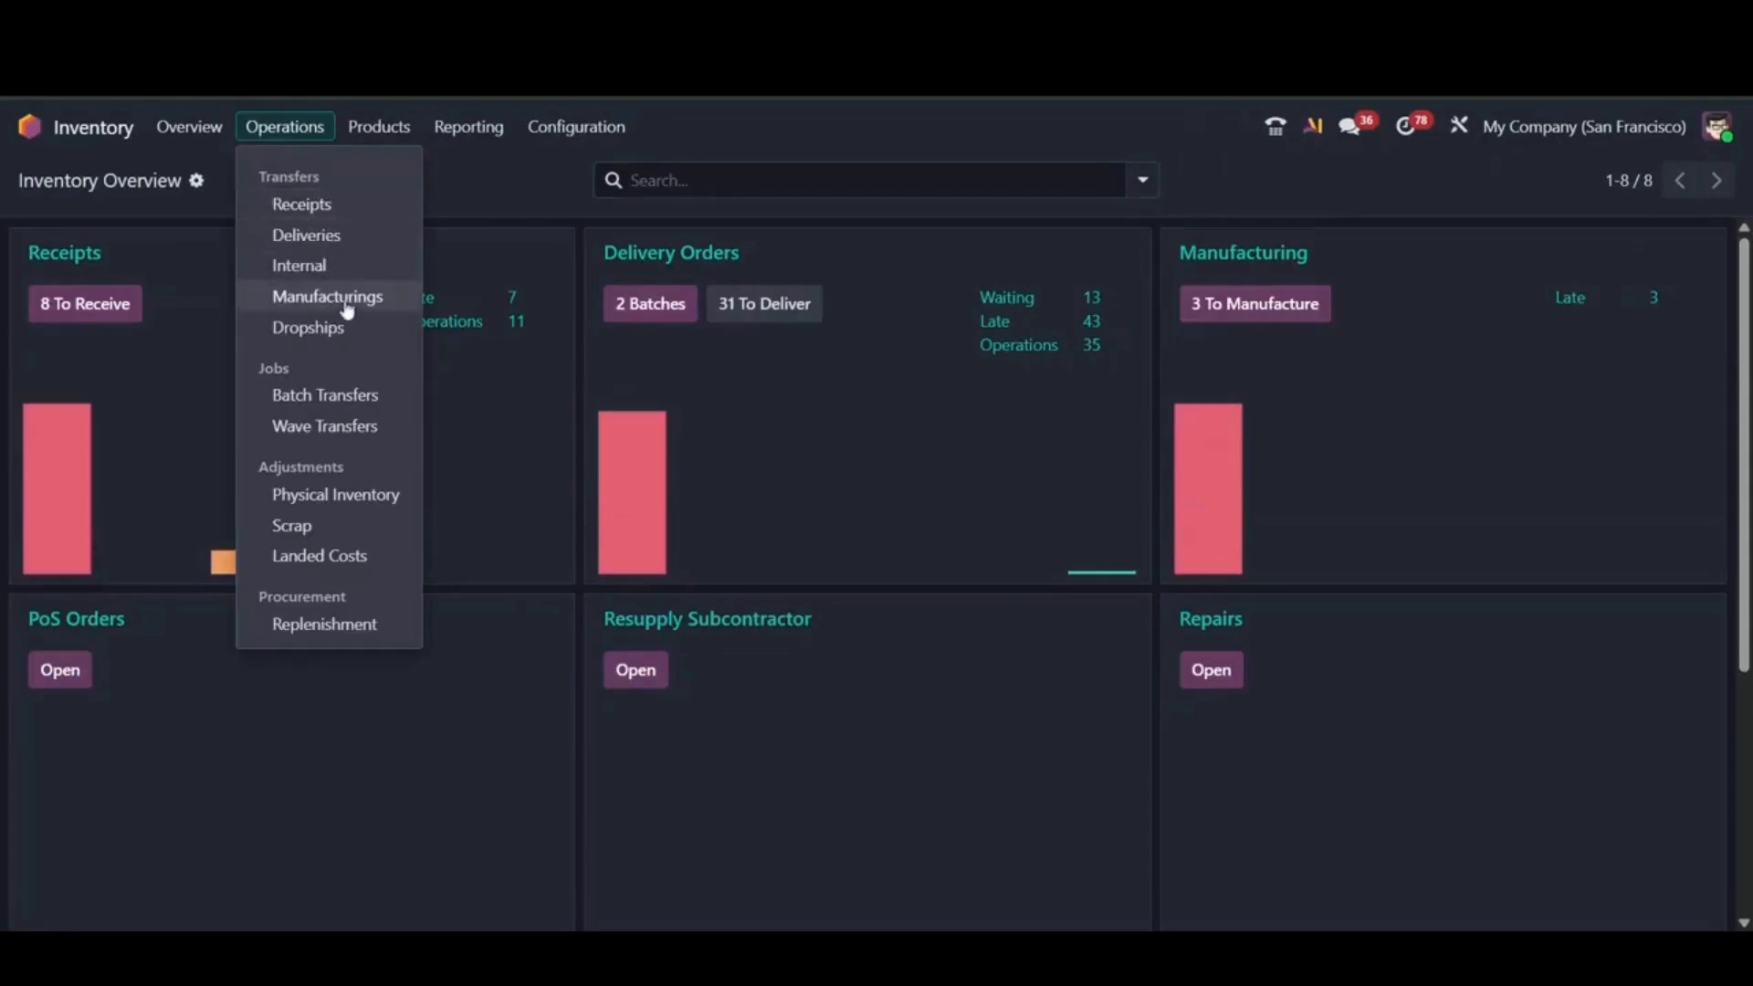
click(310, 266)
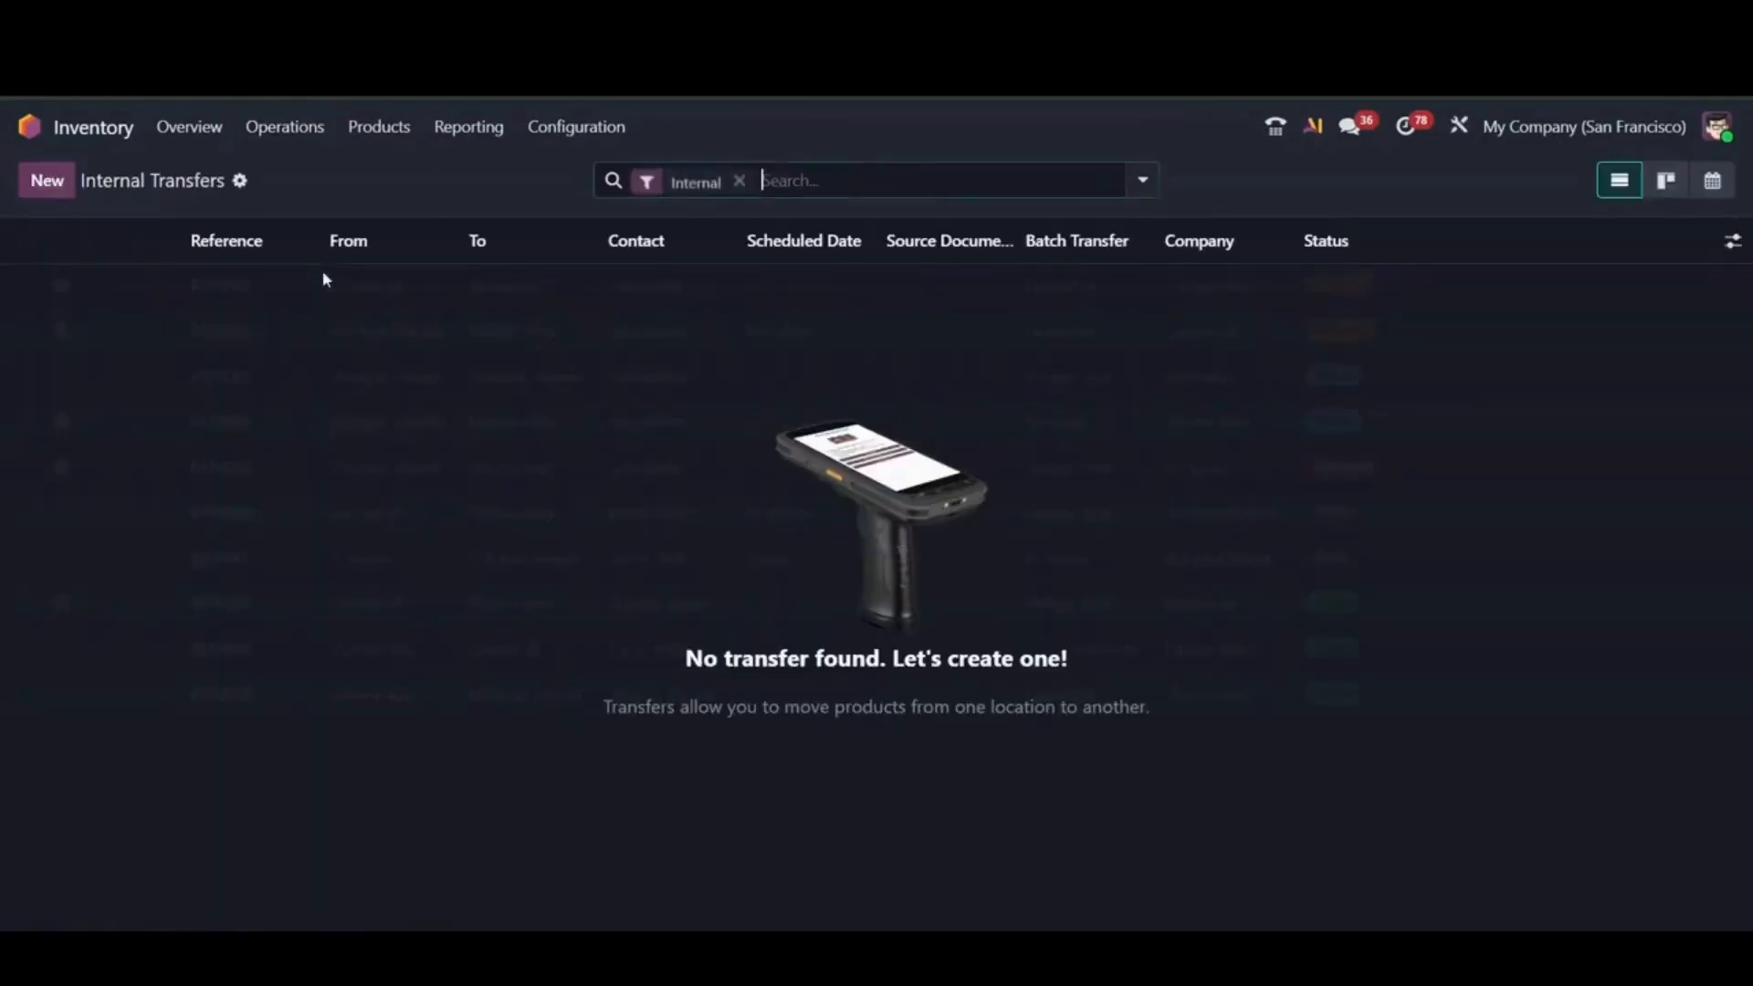
- Start a new internal transfer with the same contact and check its stock instruction banner
click(44, 182)
click(251, 368)
text(Abigail Peterson)
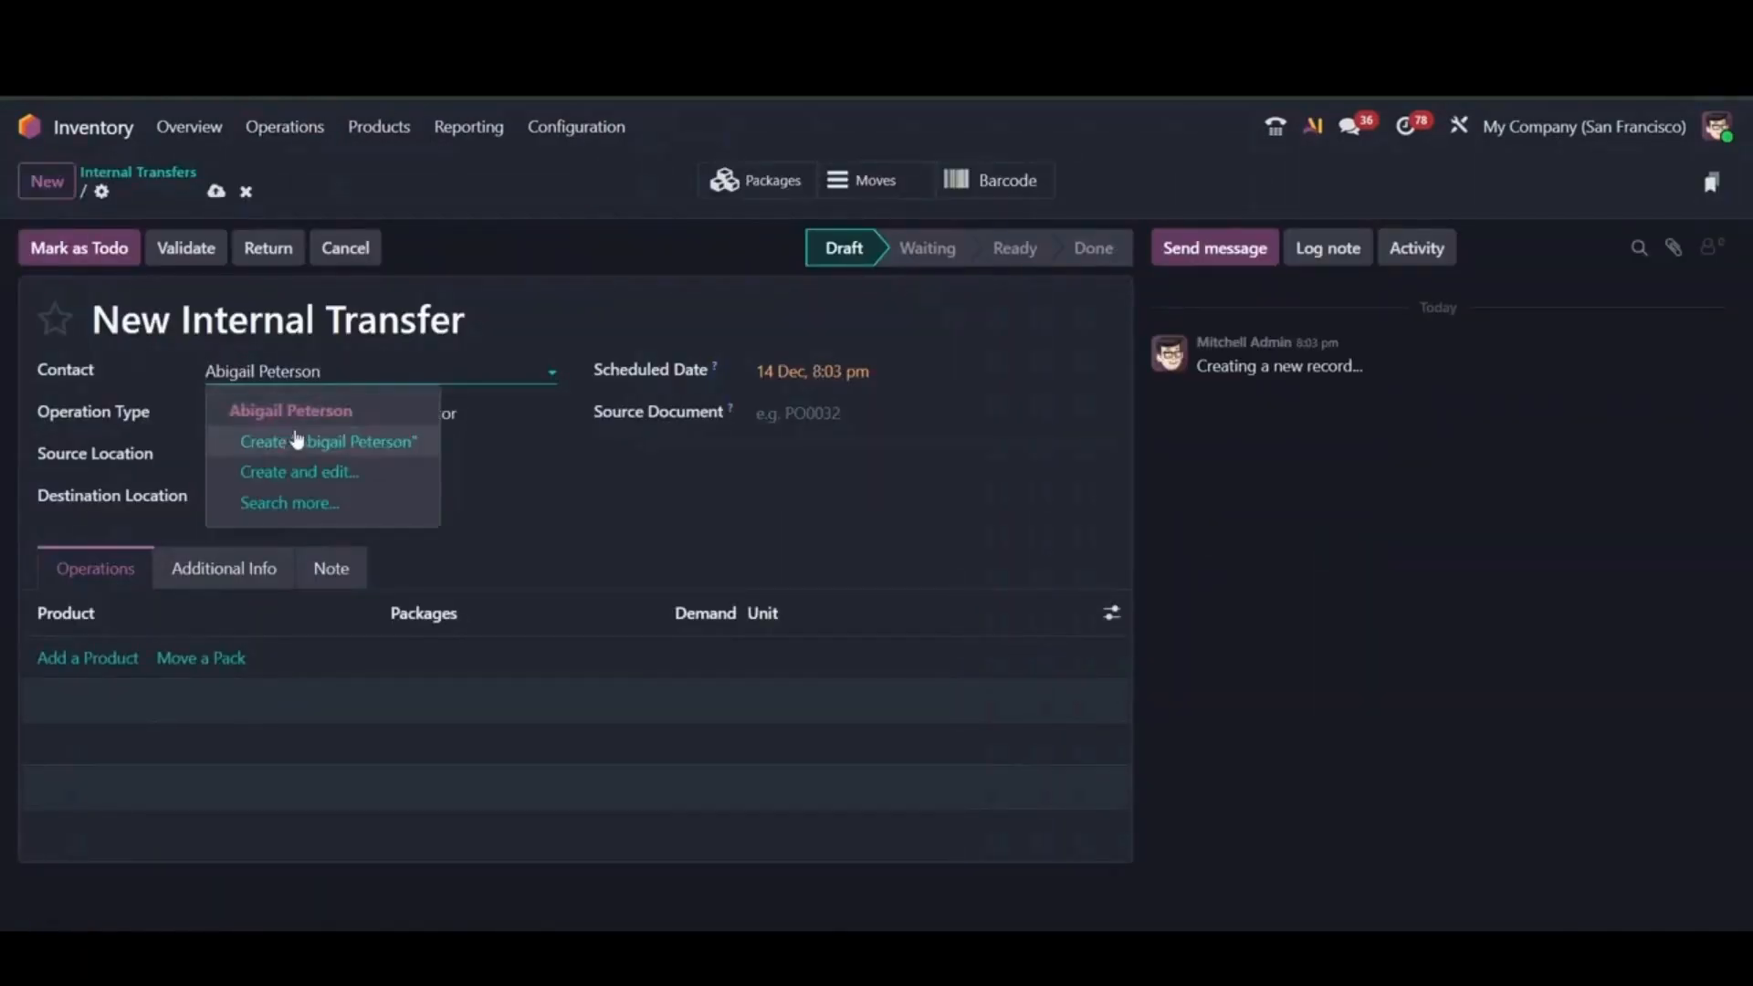
click(234, 408)
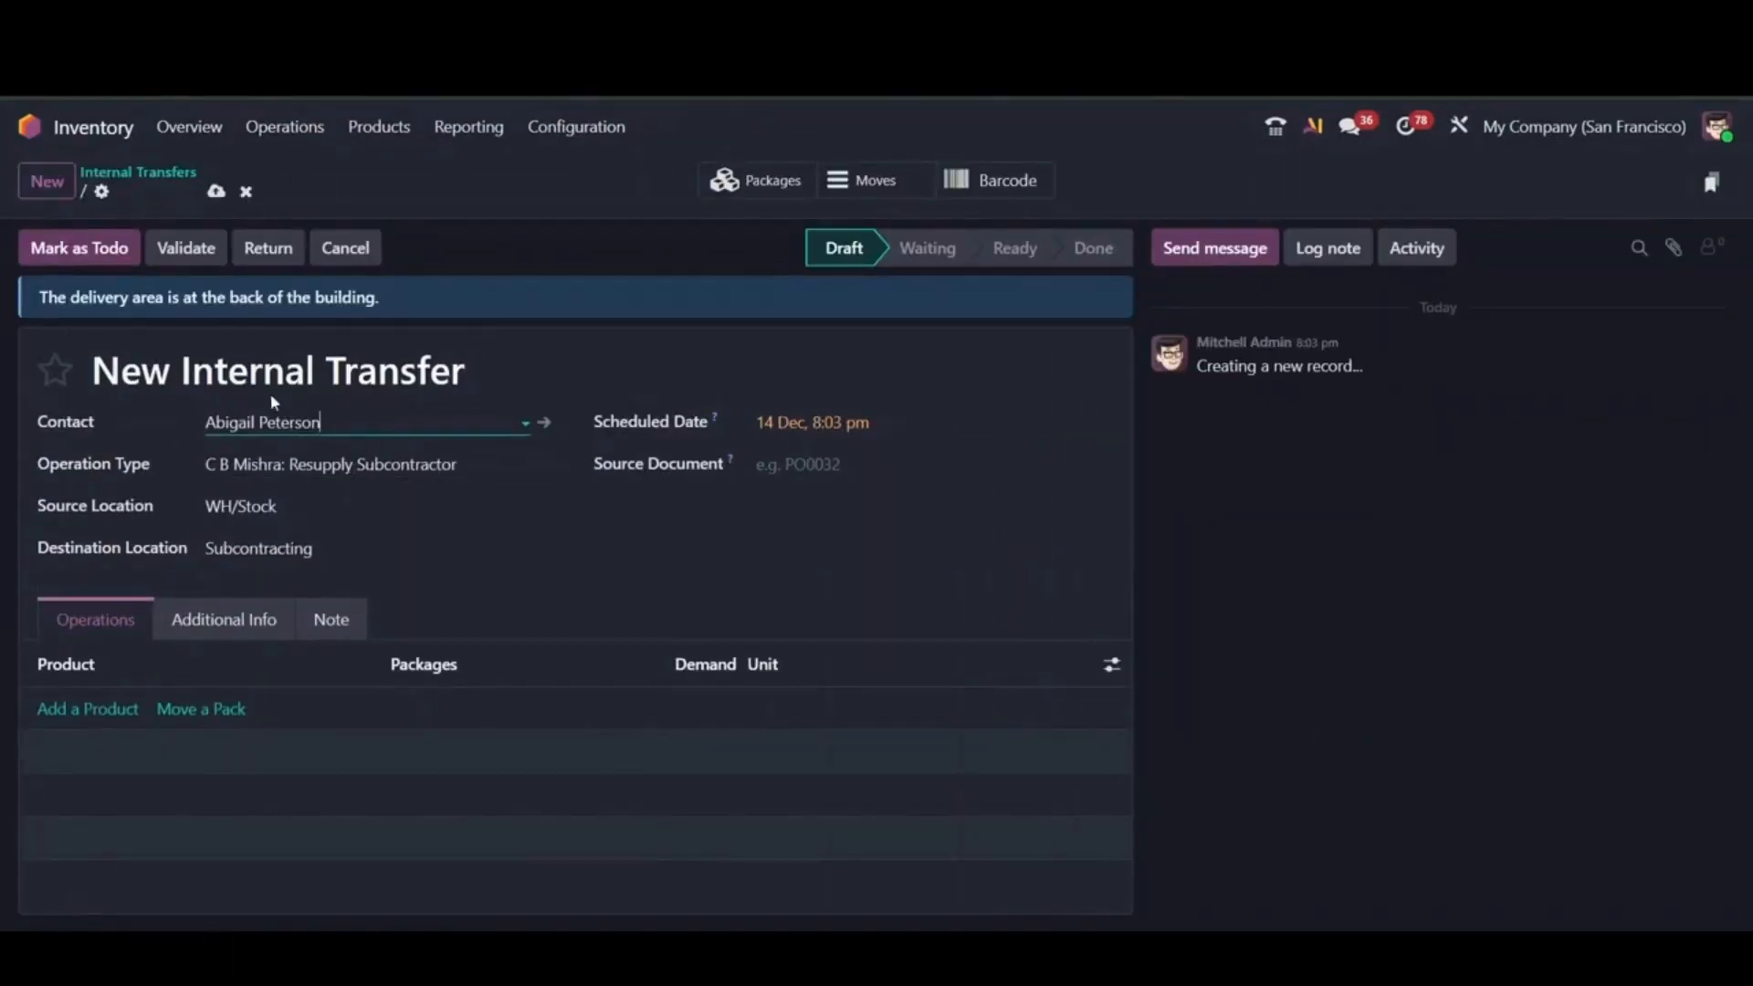
click(227, 296)
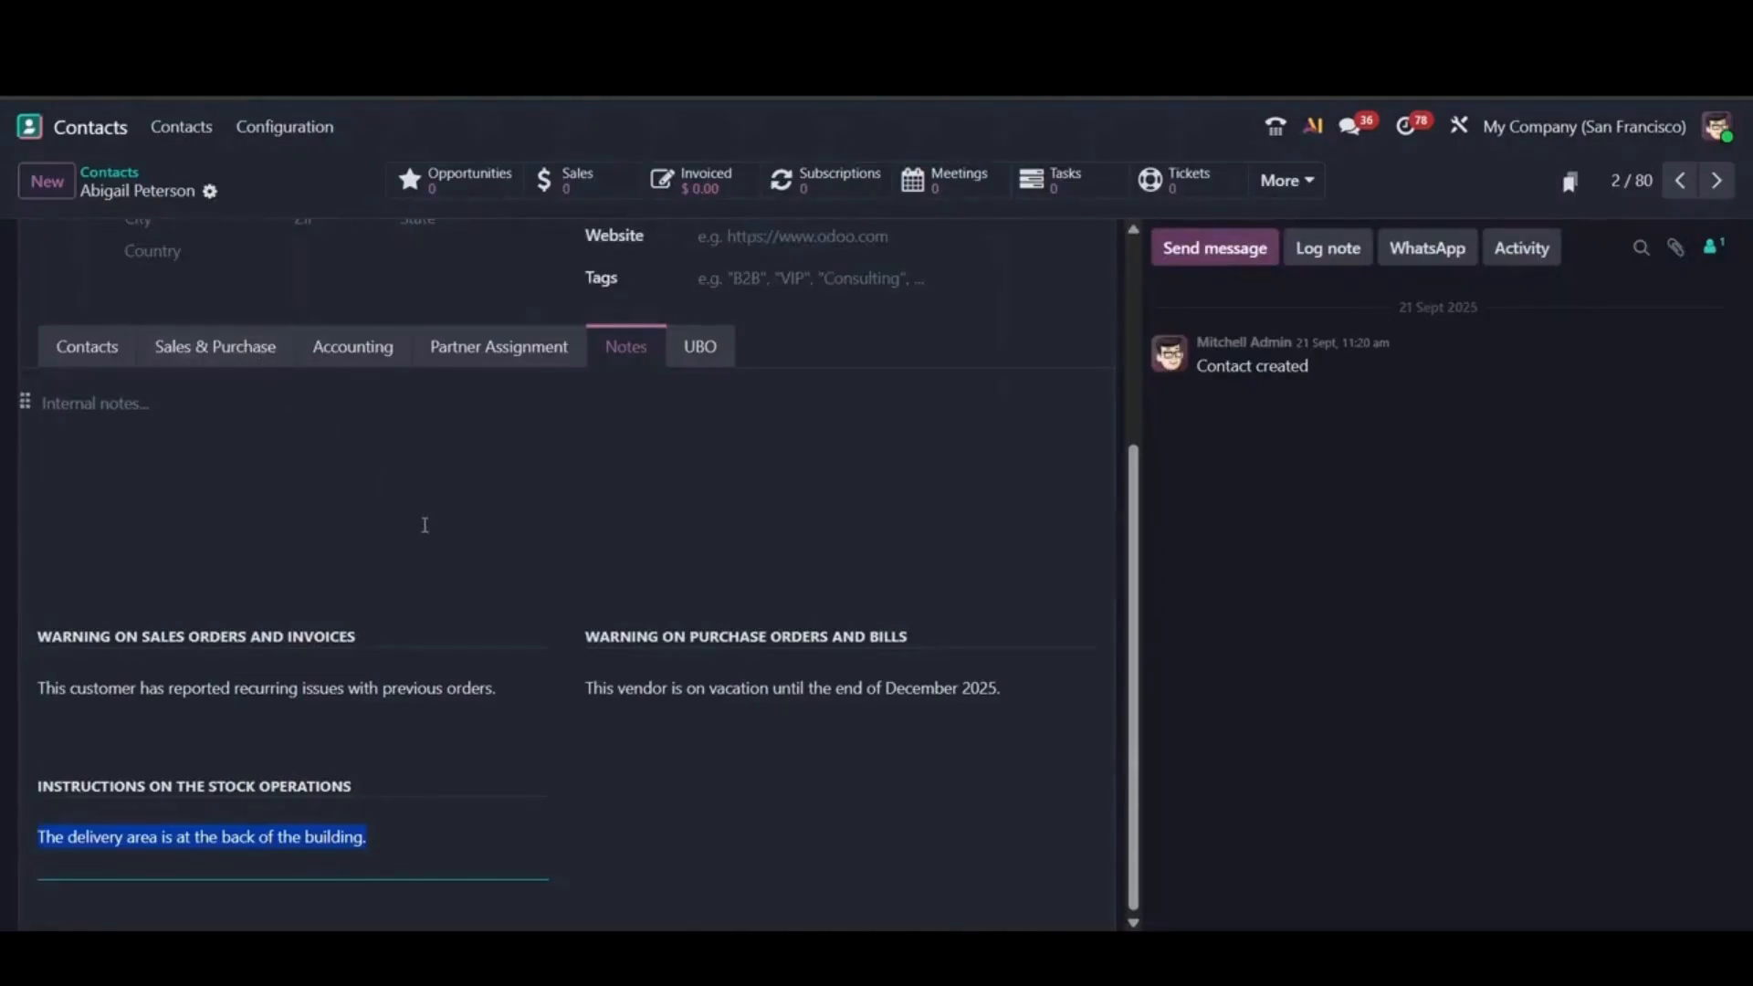
- Return to the contact's notes and review the purchase warning text and the sales warning text
scroll(425, 522, up, 4)
scroll(435, 505, down, 4)
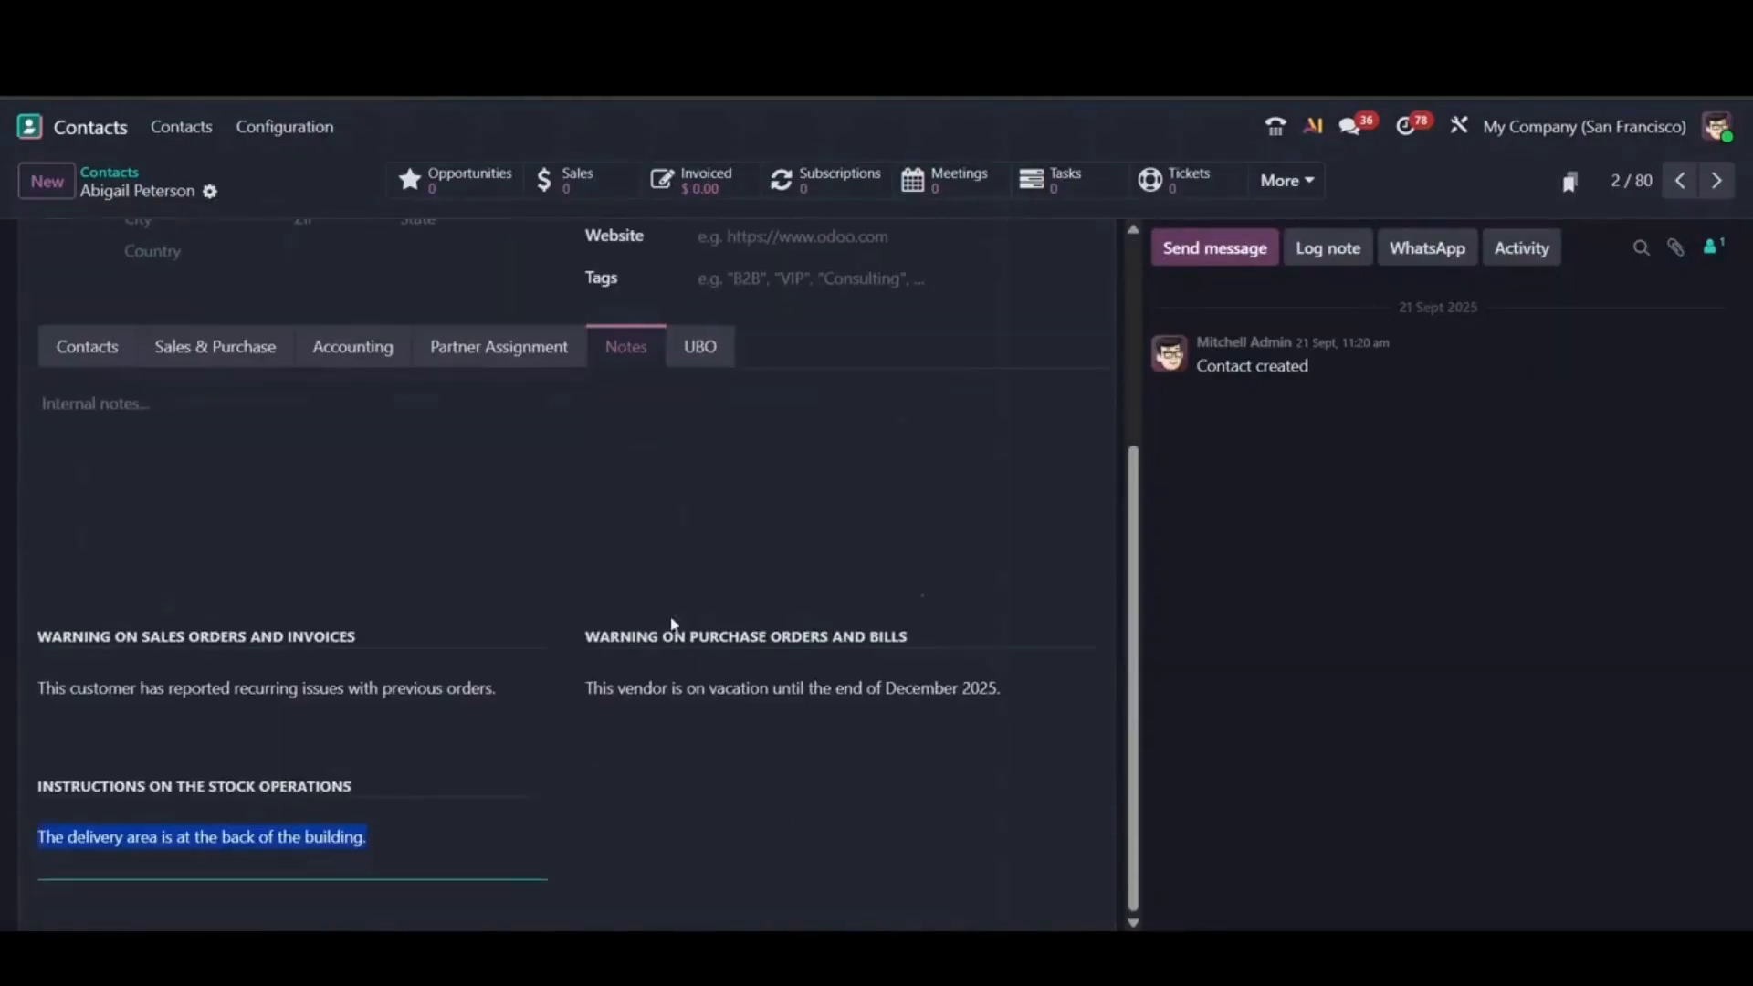
triple_click(671, 693)
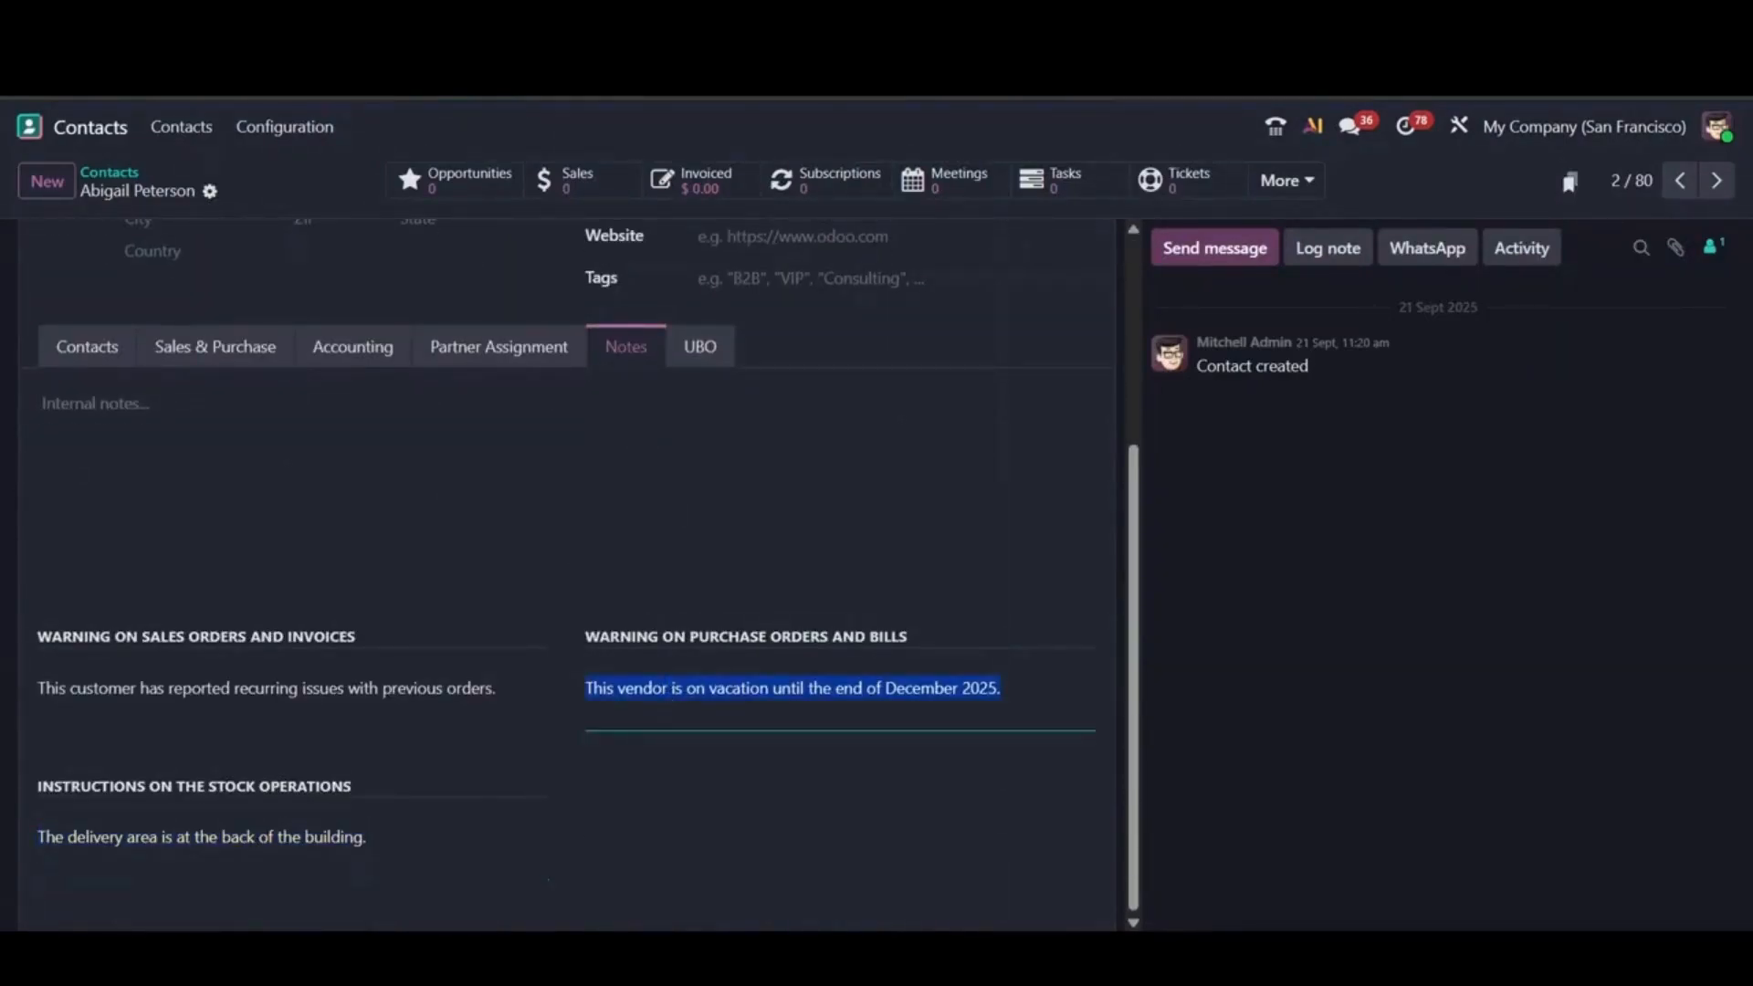
triple_click(391, 696)
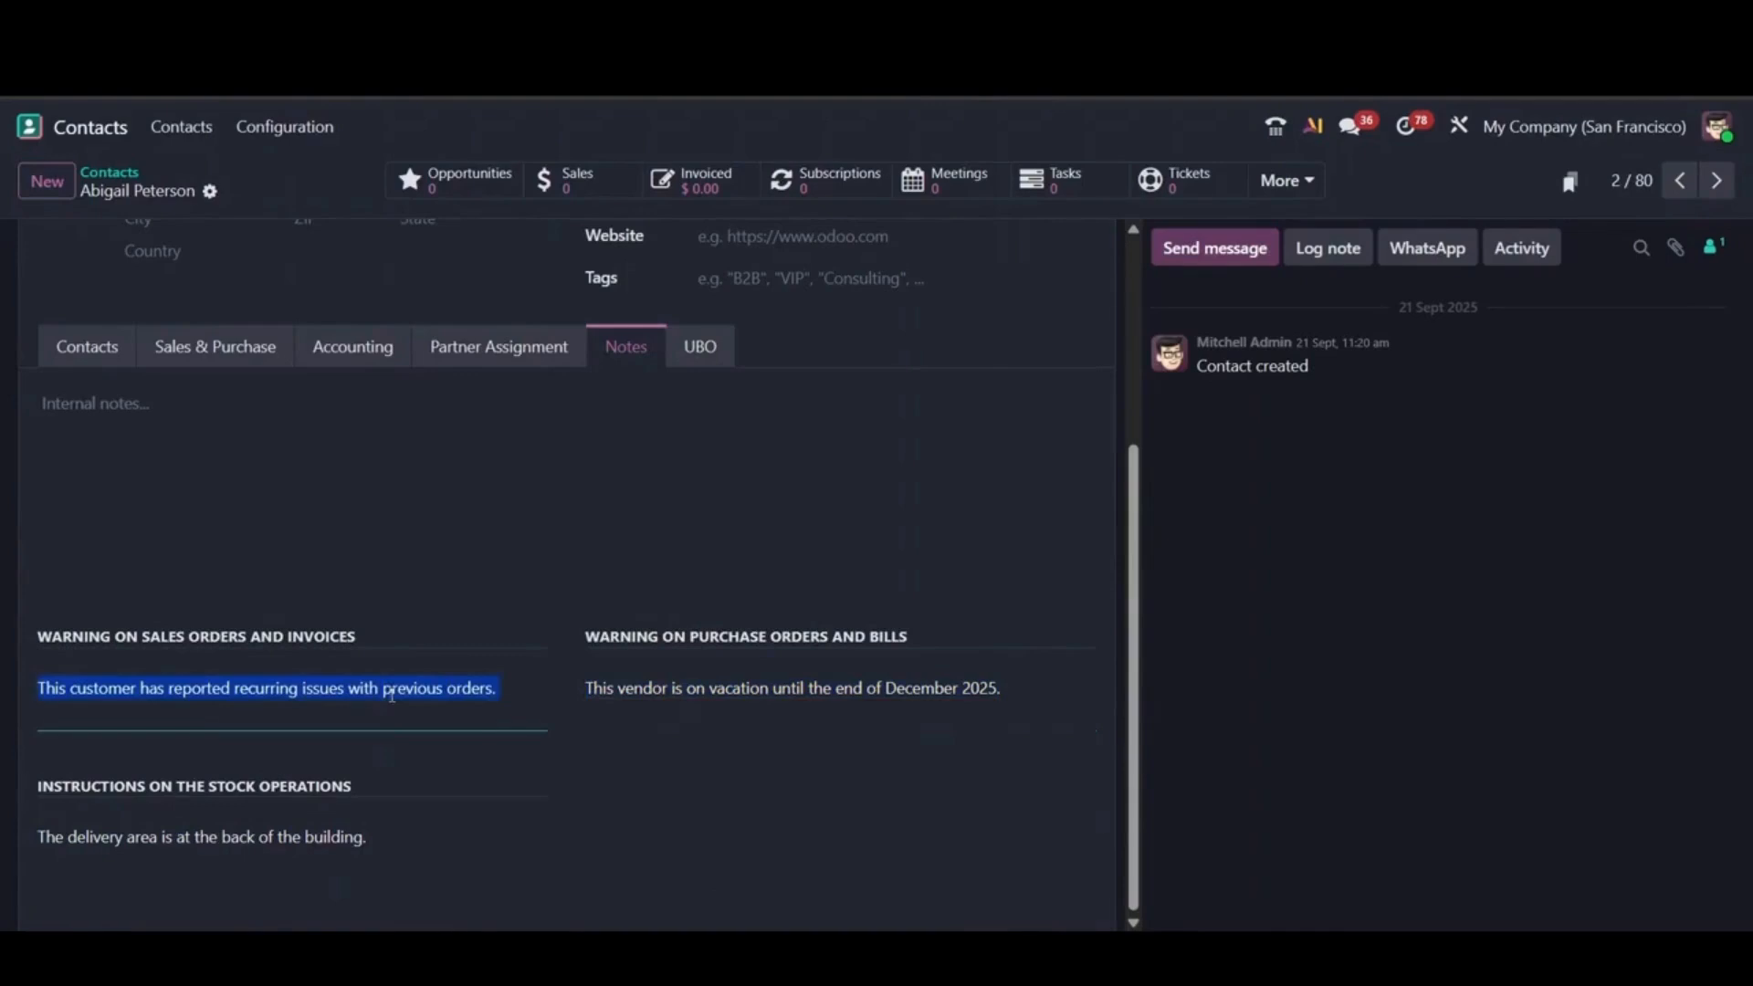
- Search the app launcher for products and open the Aperol Spritz product record
key(alt+h)
text(p)
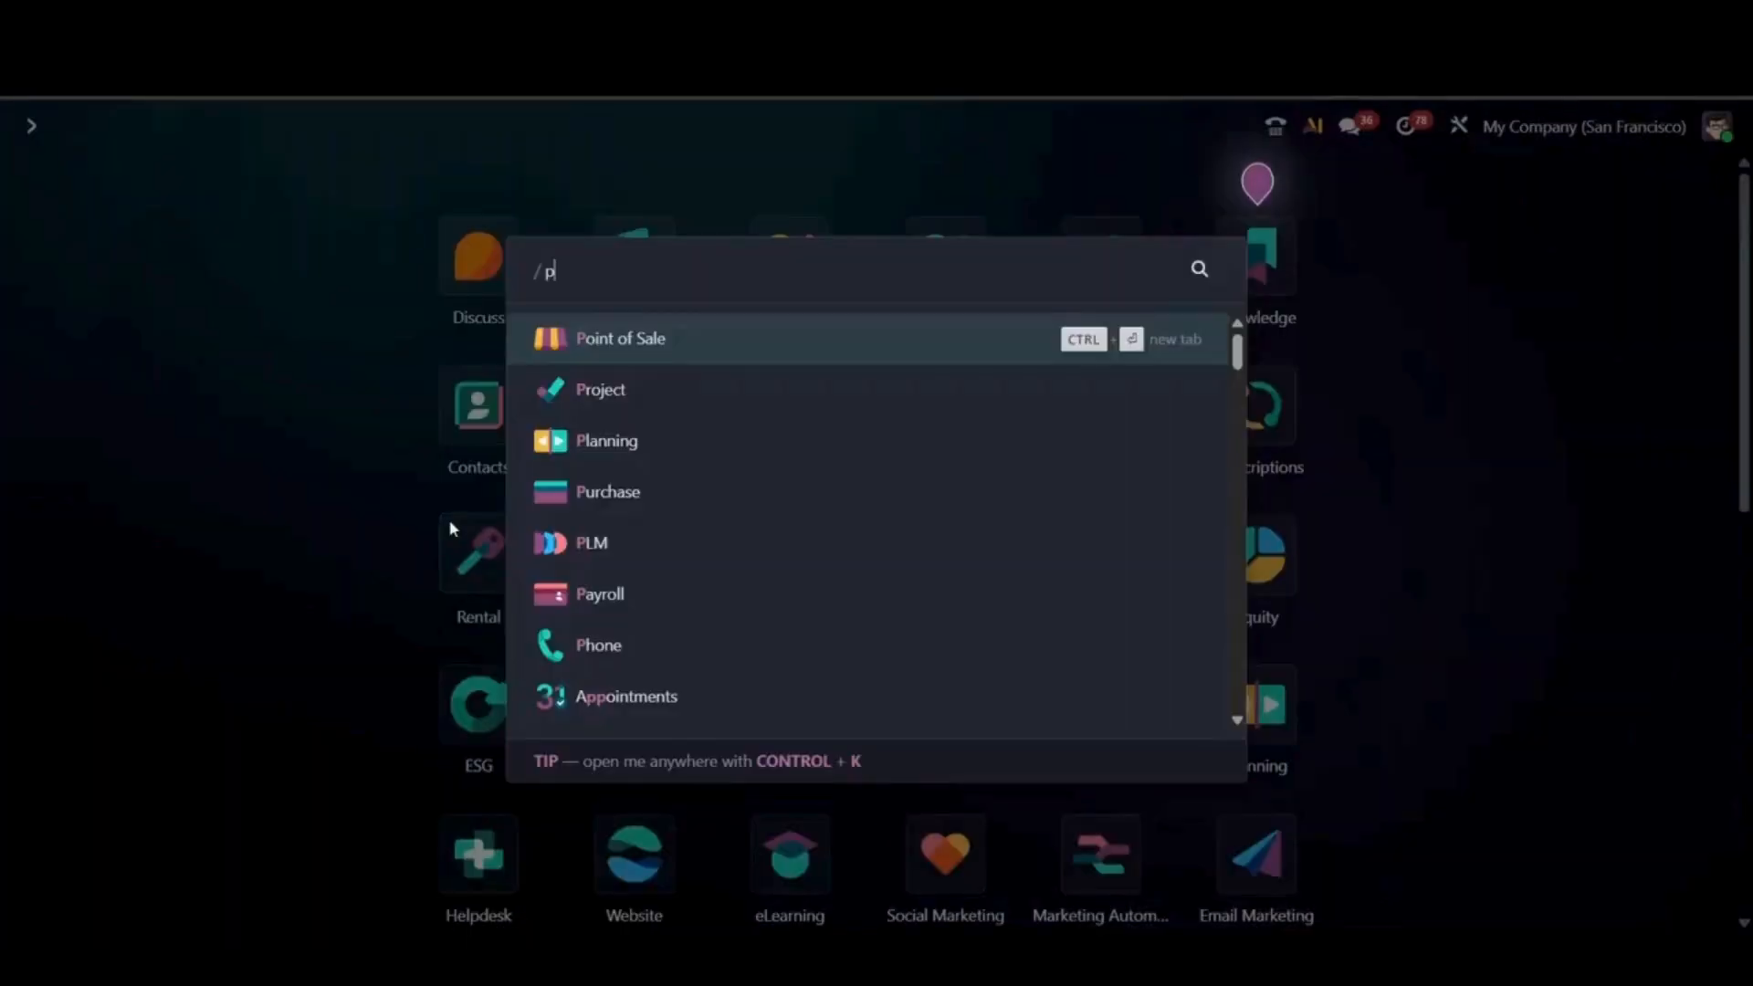
text(roduc)
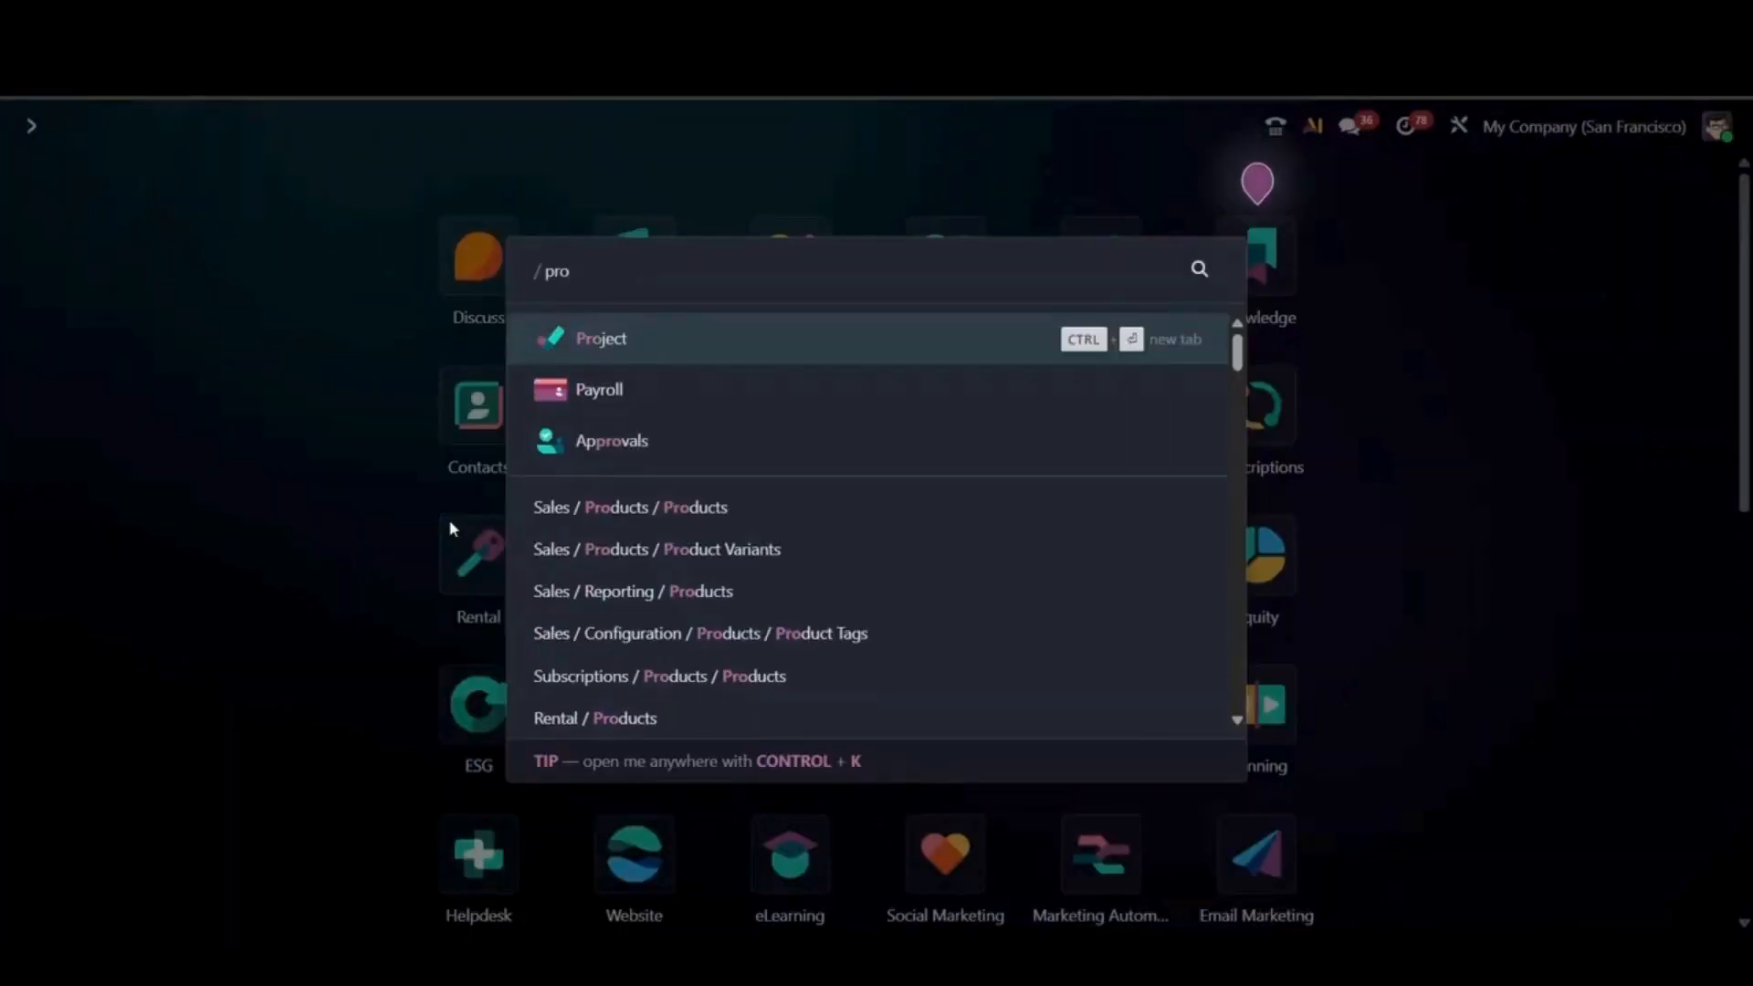
text(t)
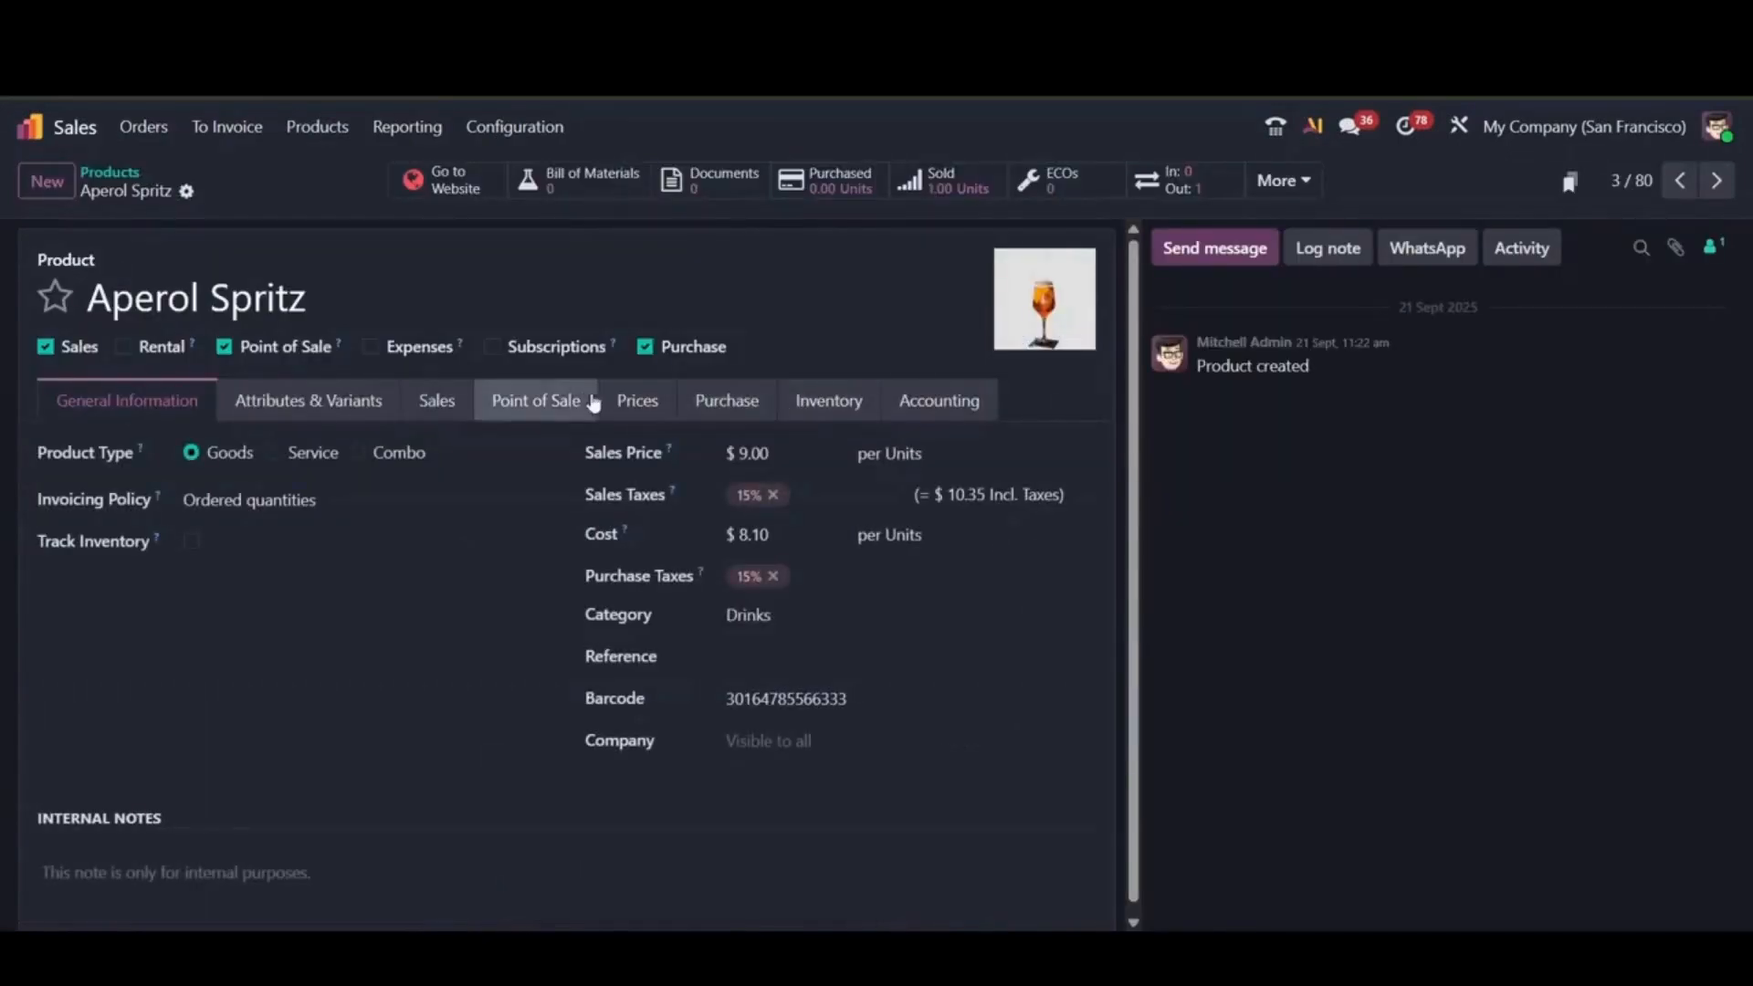
- Set the product's warning on sales orders to "This Product is Defective." and save the product
click(478, 401)
click(436, 401)
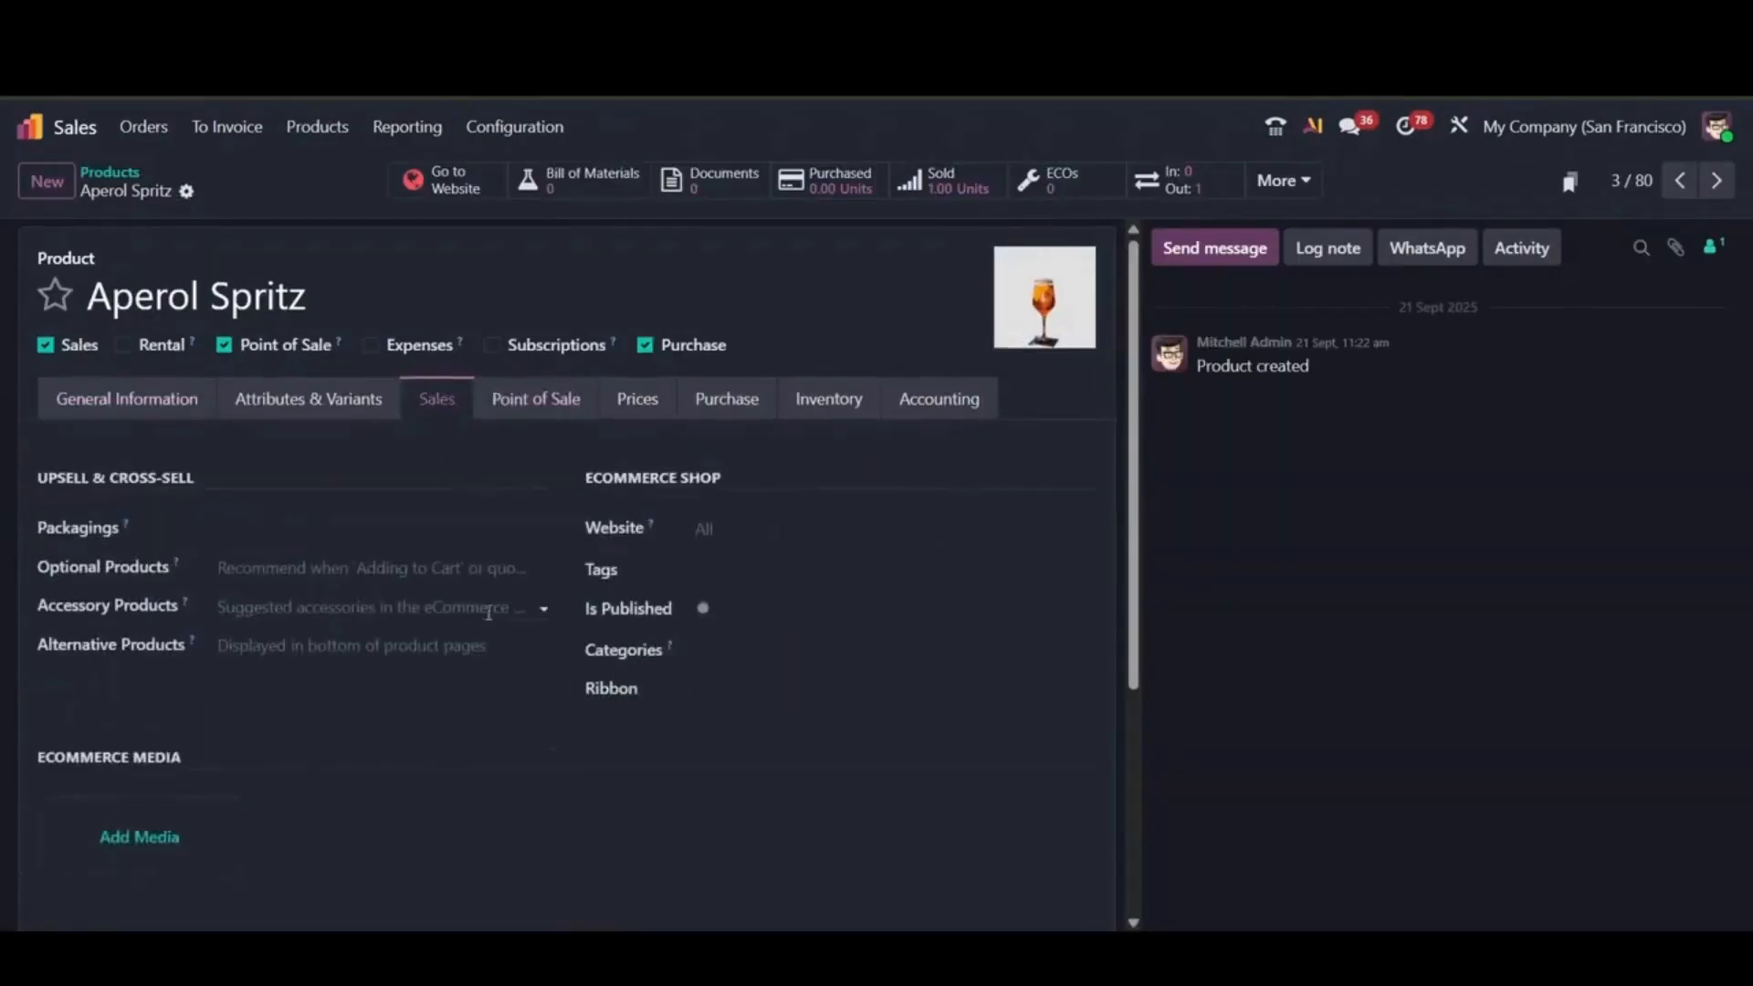
scroll(263, 735, down, 4)
triple_click(100, 741)
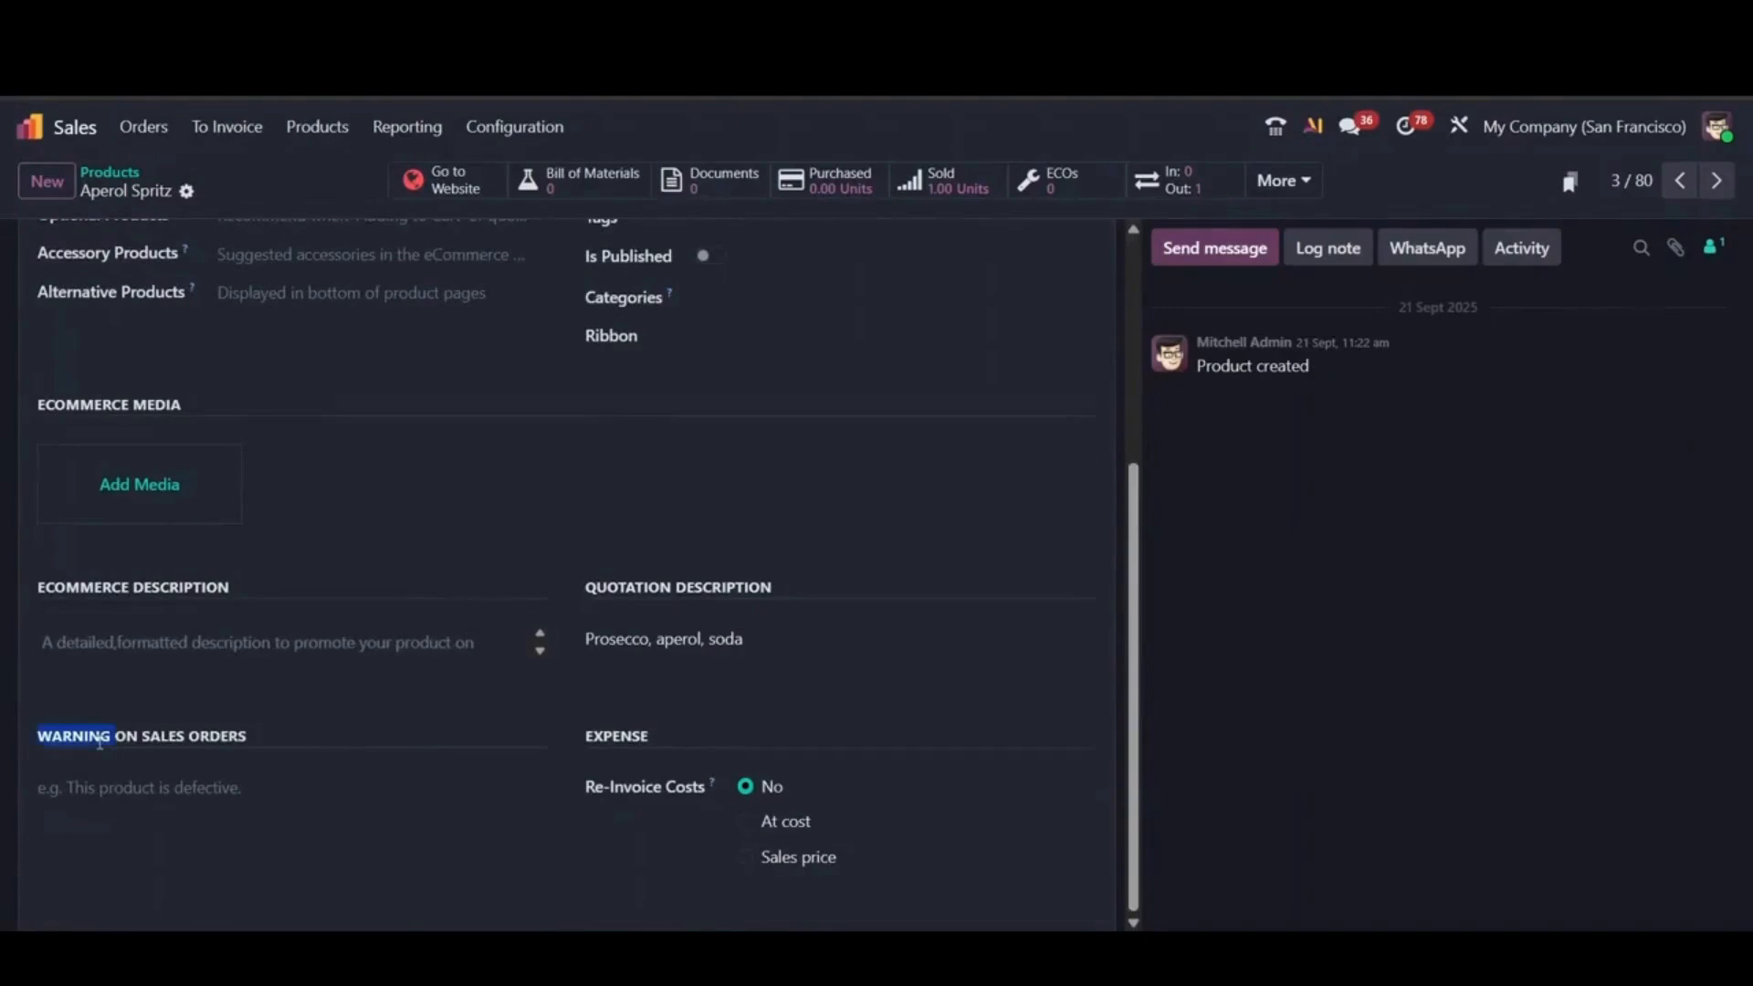
click(184, 786)
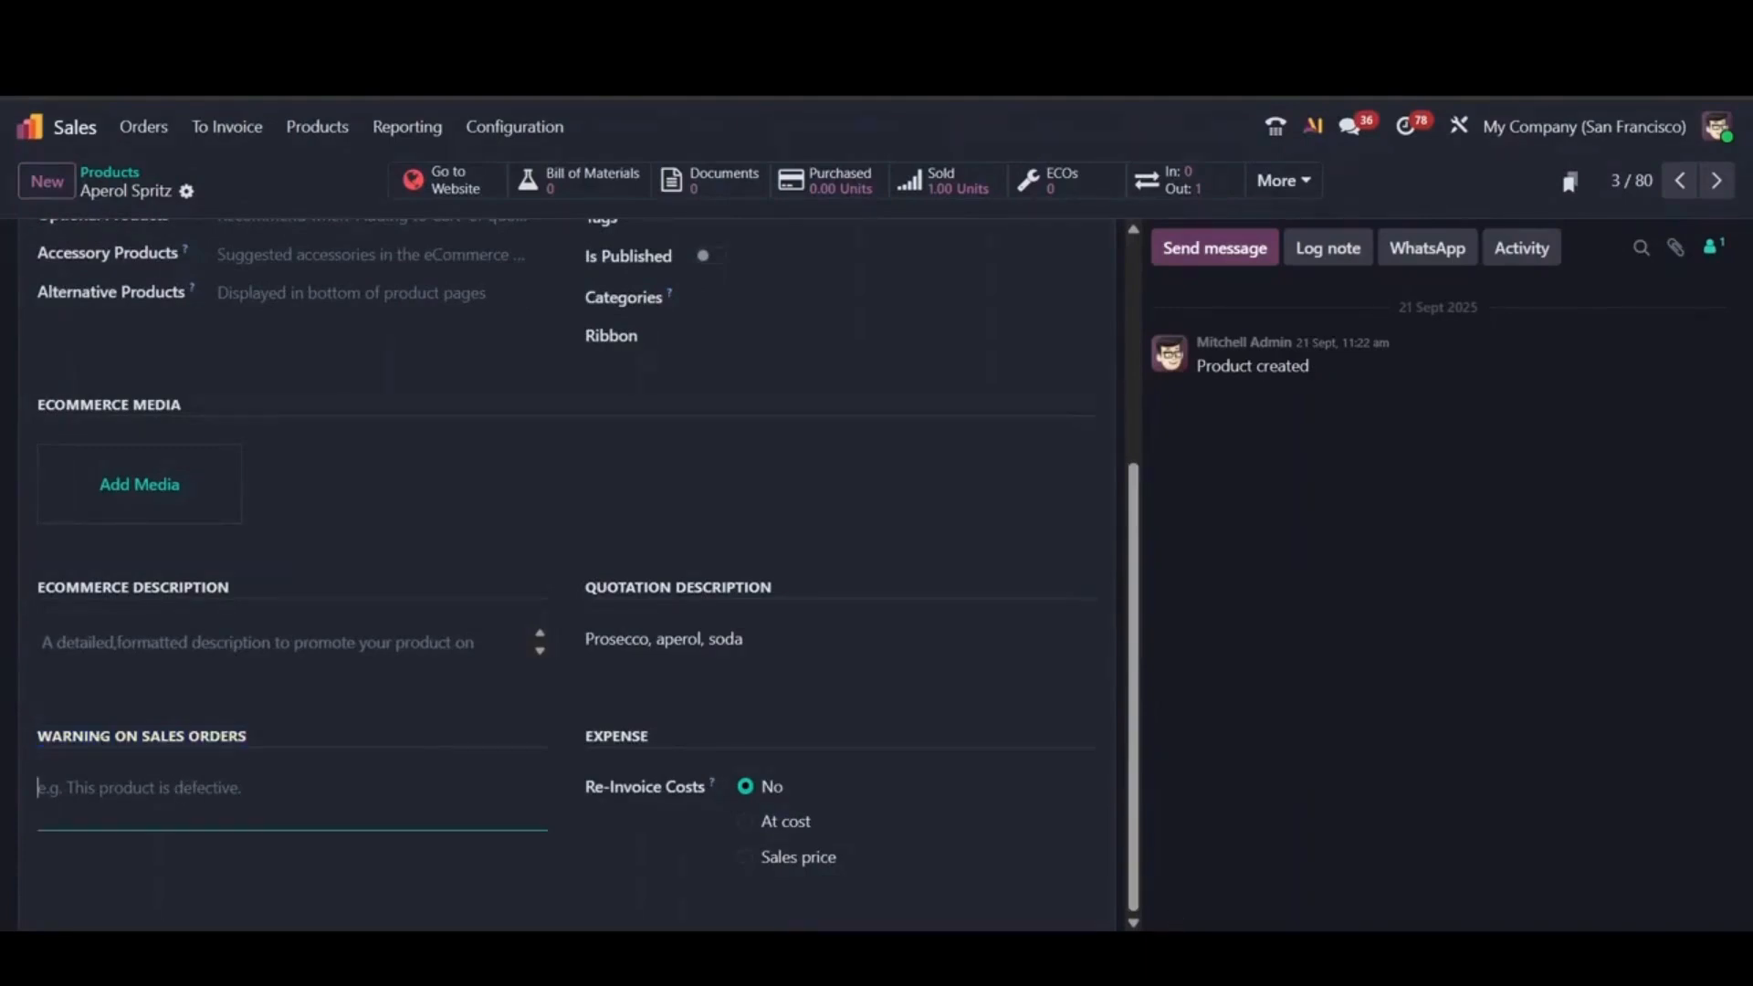
click(280, 789)
text(This Product is  Defective.)
click(224, 191)
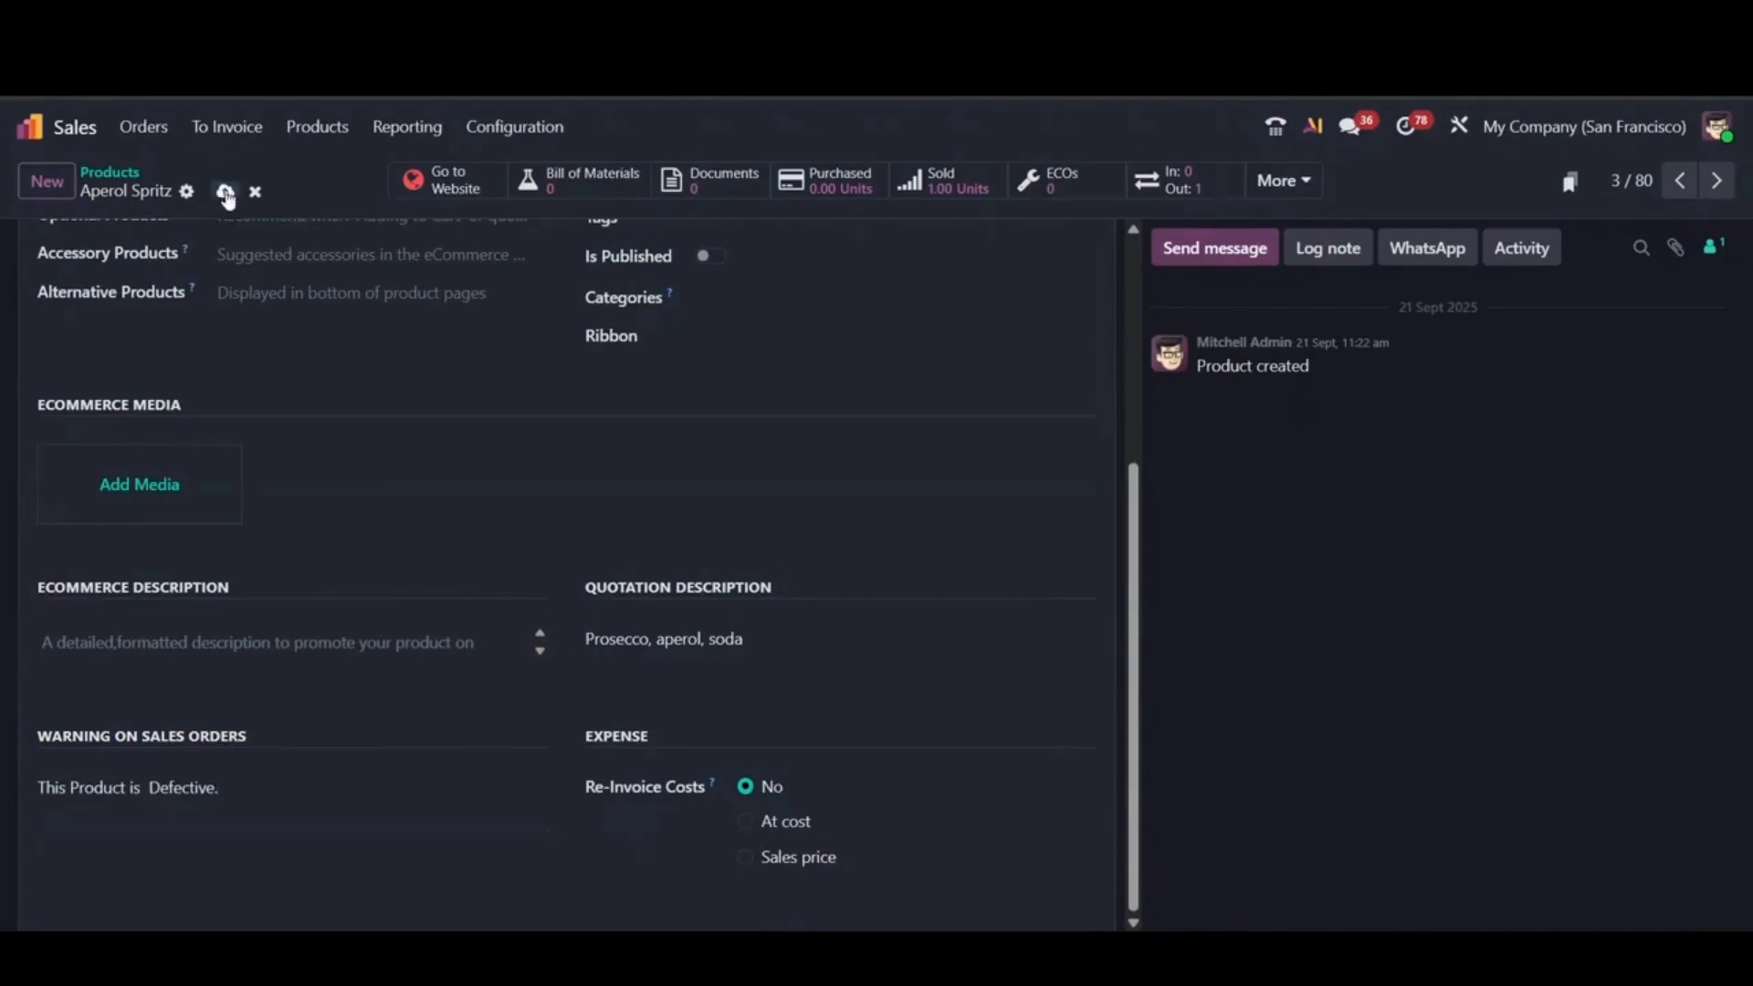
- Set Aperol Spritz's warning on purchase orders to "There is a newer version of this Product." and save
scroll(575, 625, up, 5)
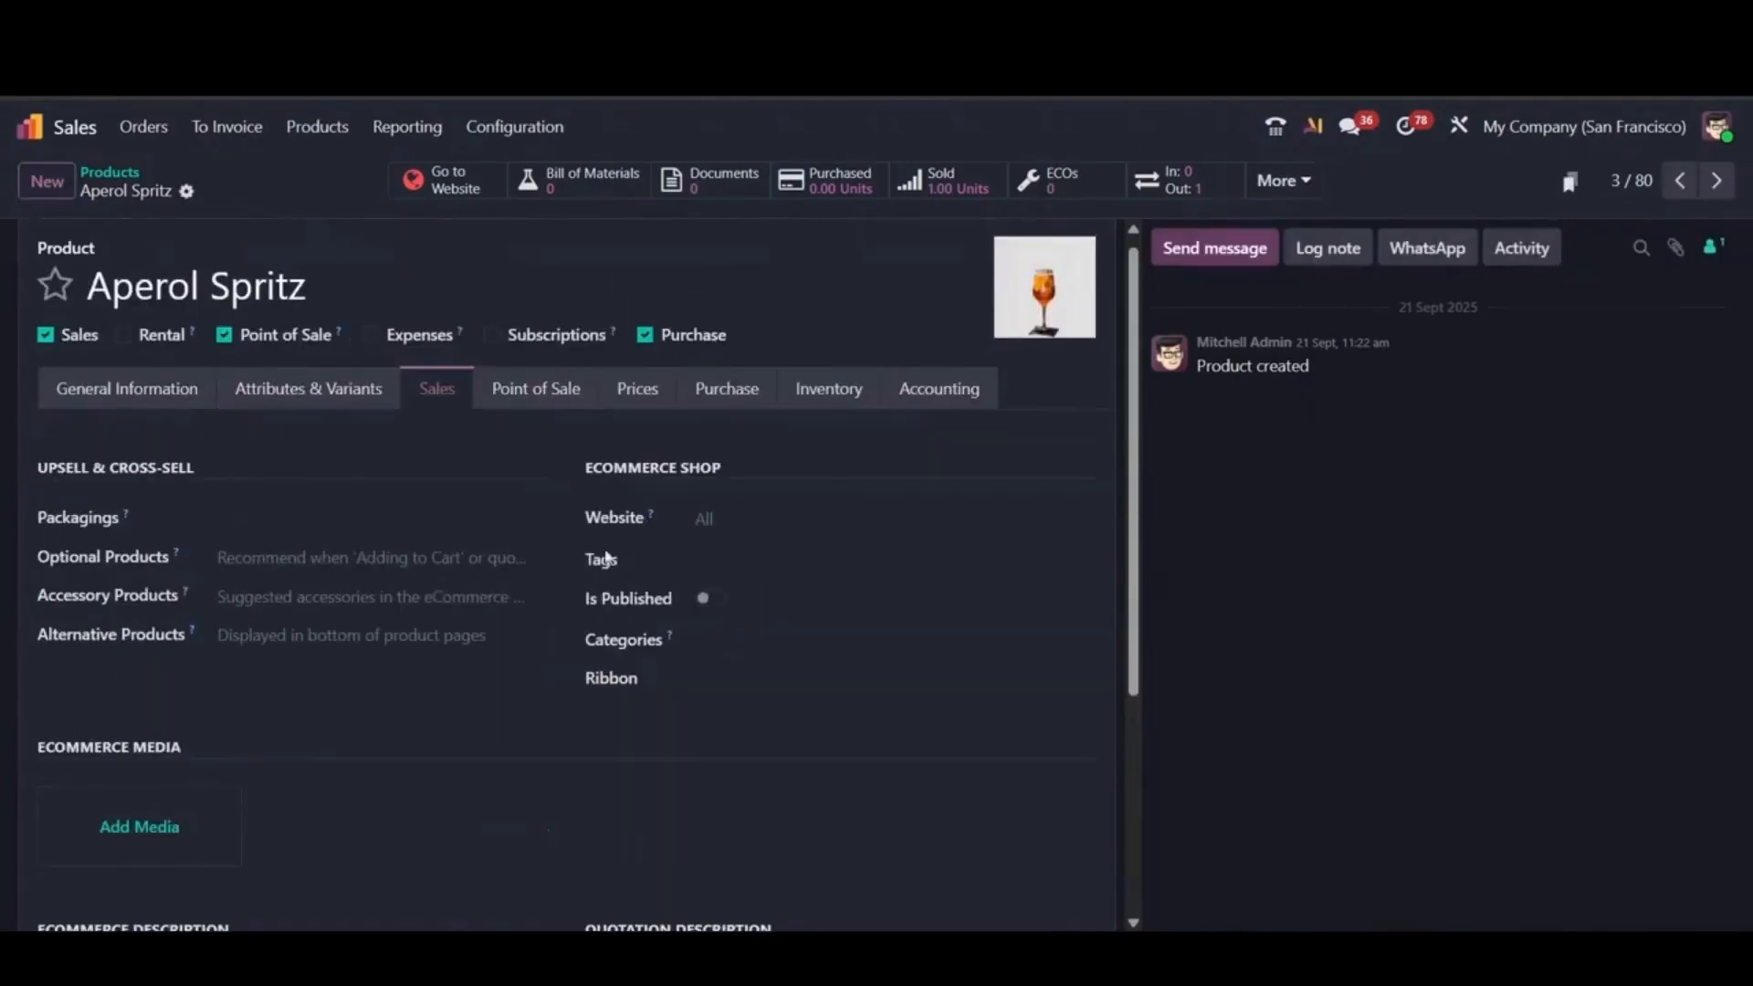
click(726, 389)
scroll(767, 621, down, 1)
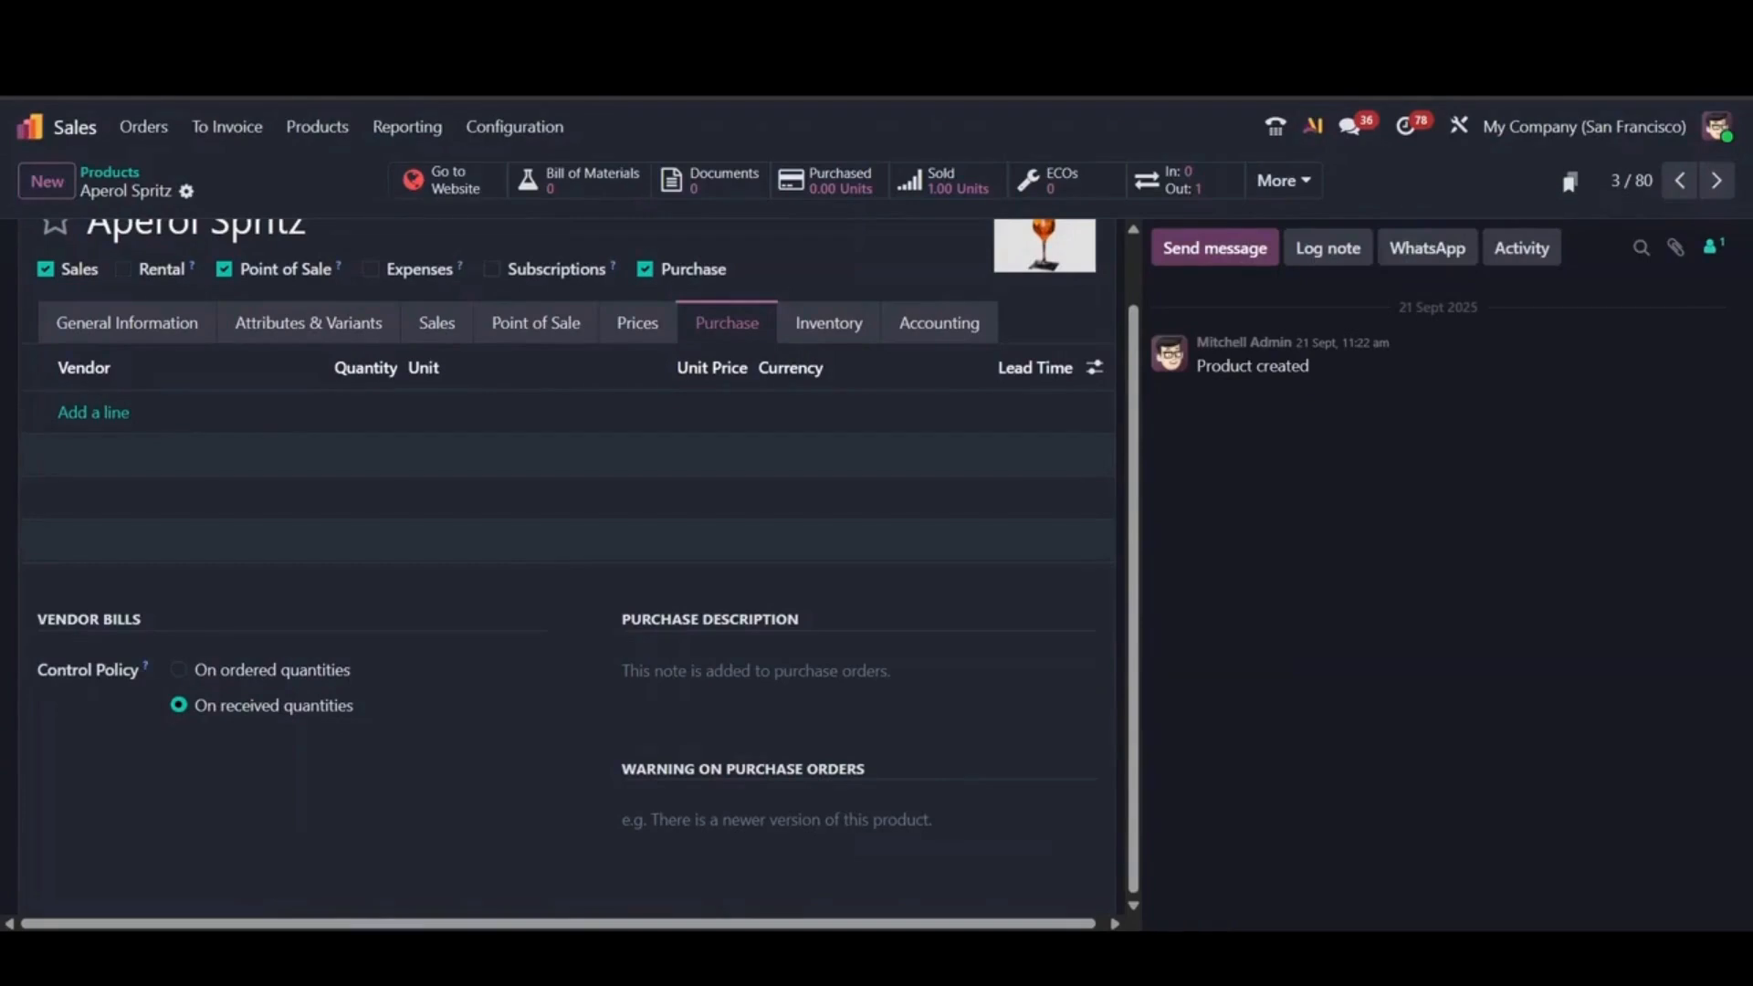
click(704, 827)
text(There is a newer version of this Product.)
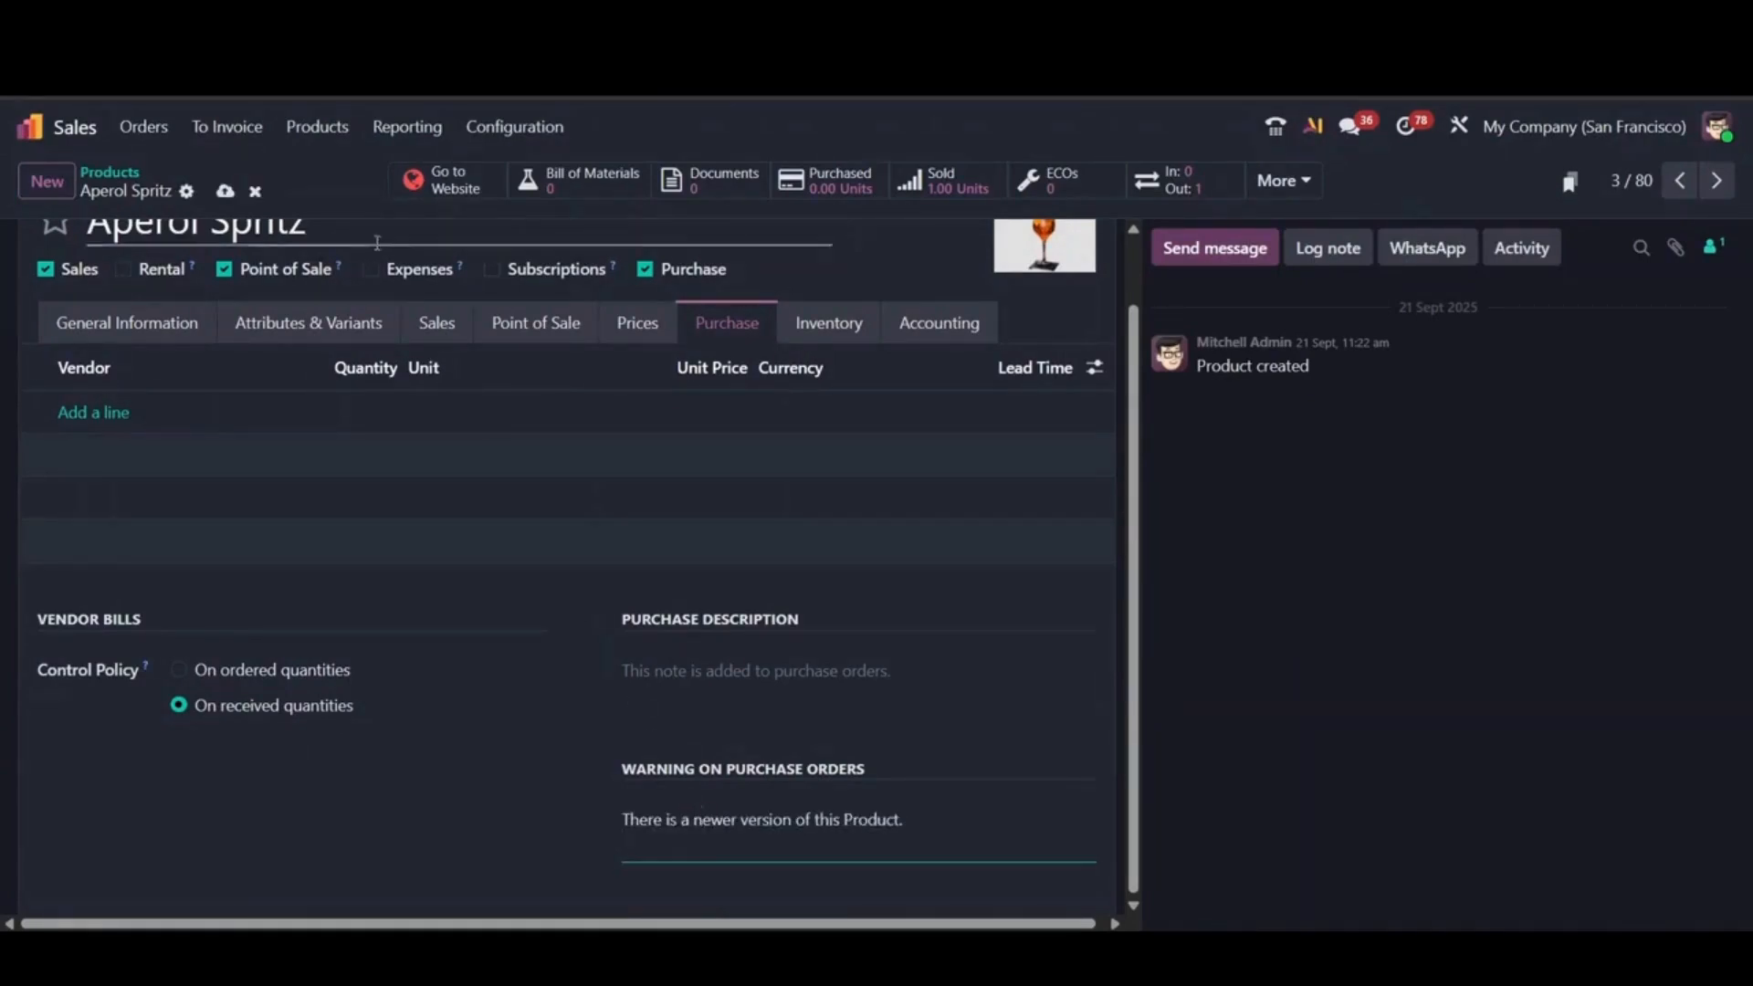
click(224, 191)
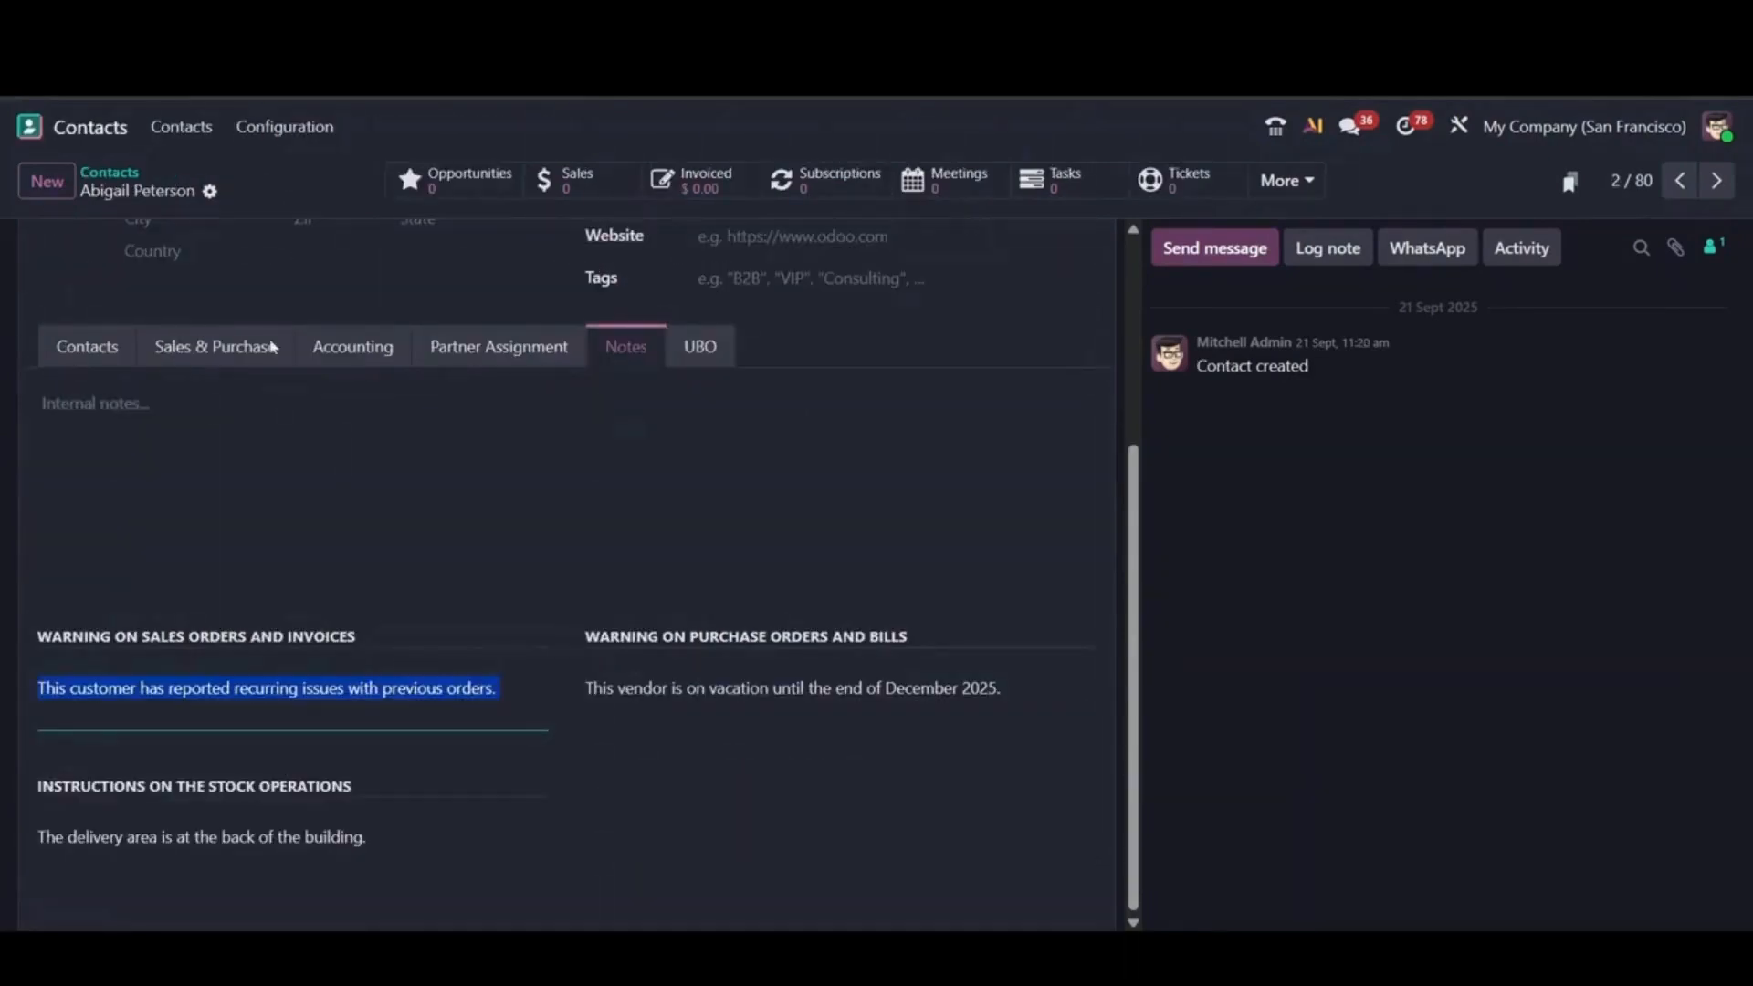
- Go from the contact record to the Sales app's list of quotations
scroll(189, 239, up, 4)
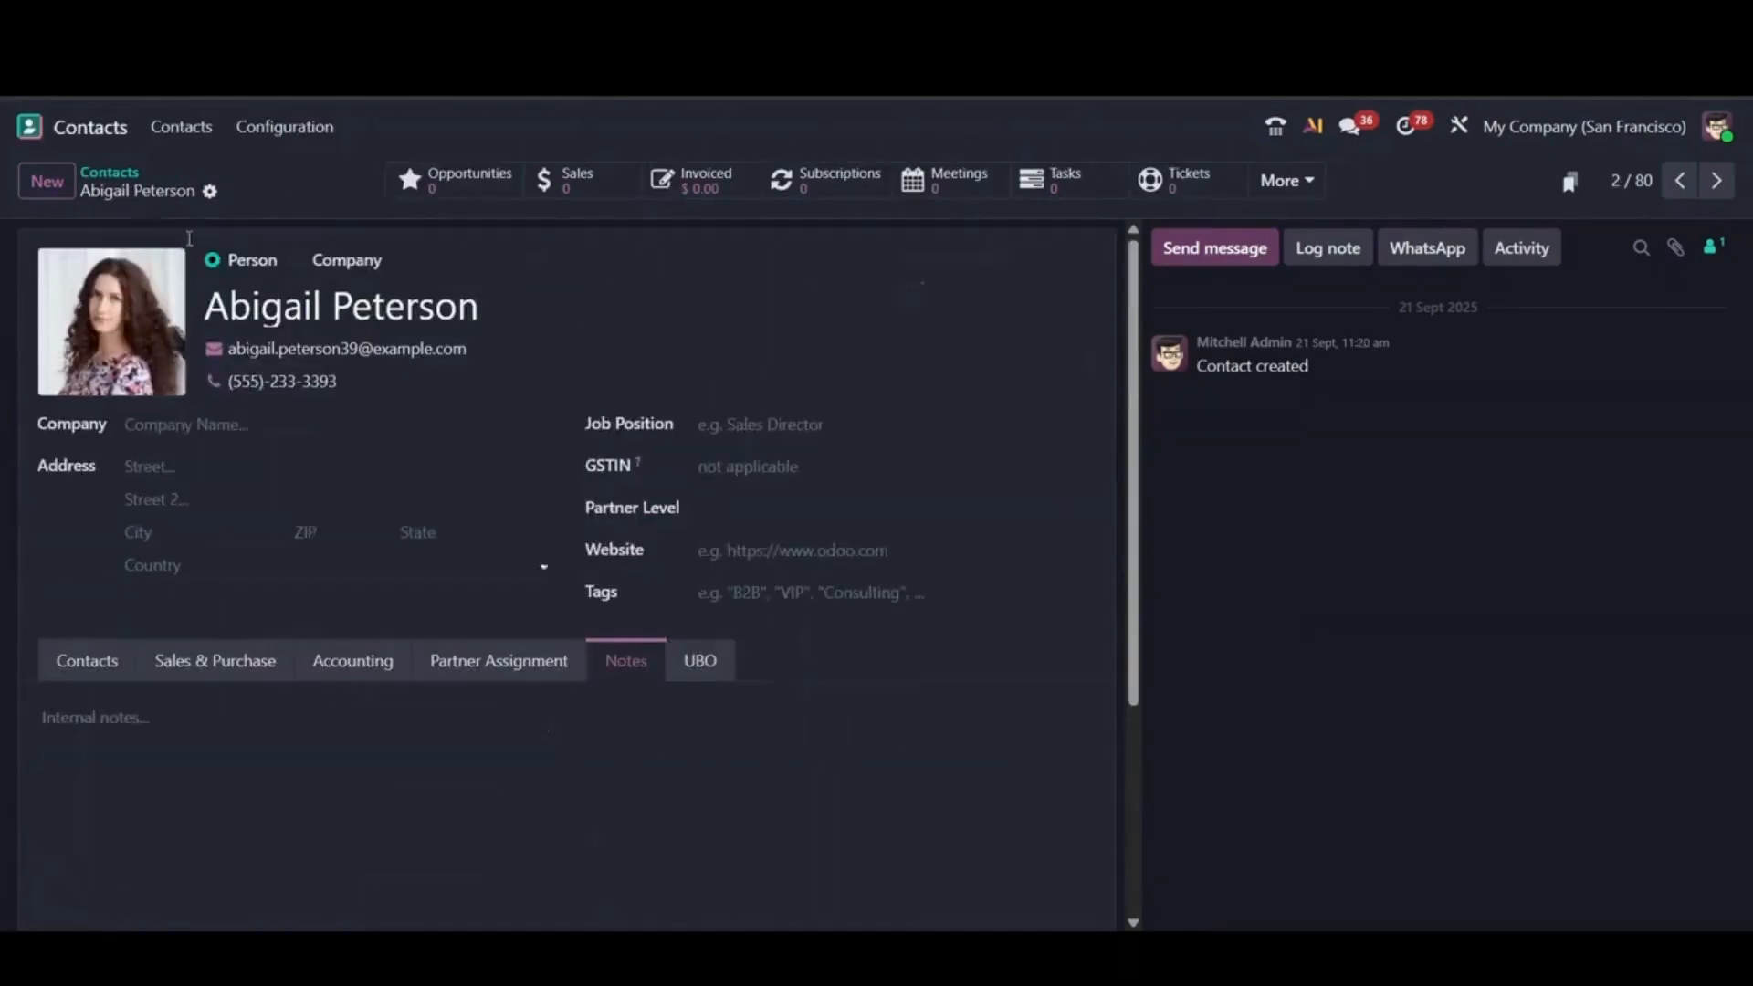
click(31, 127)
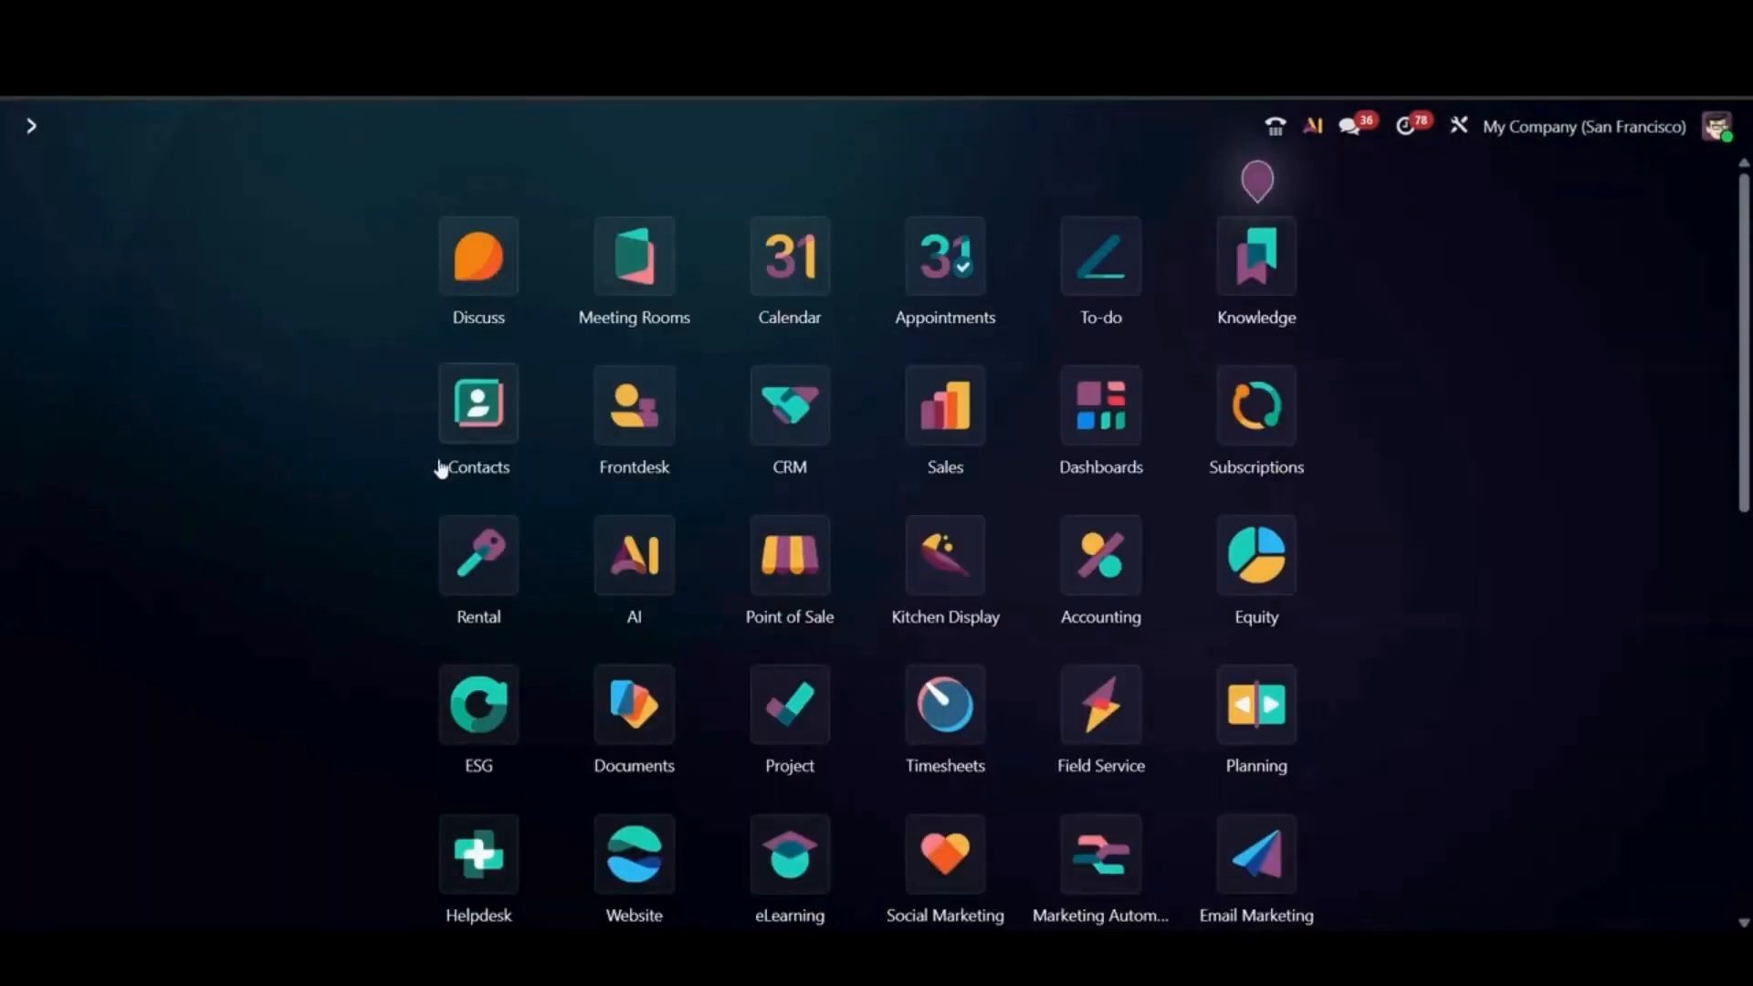
text(p)
key(BackSpace)
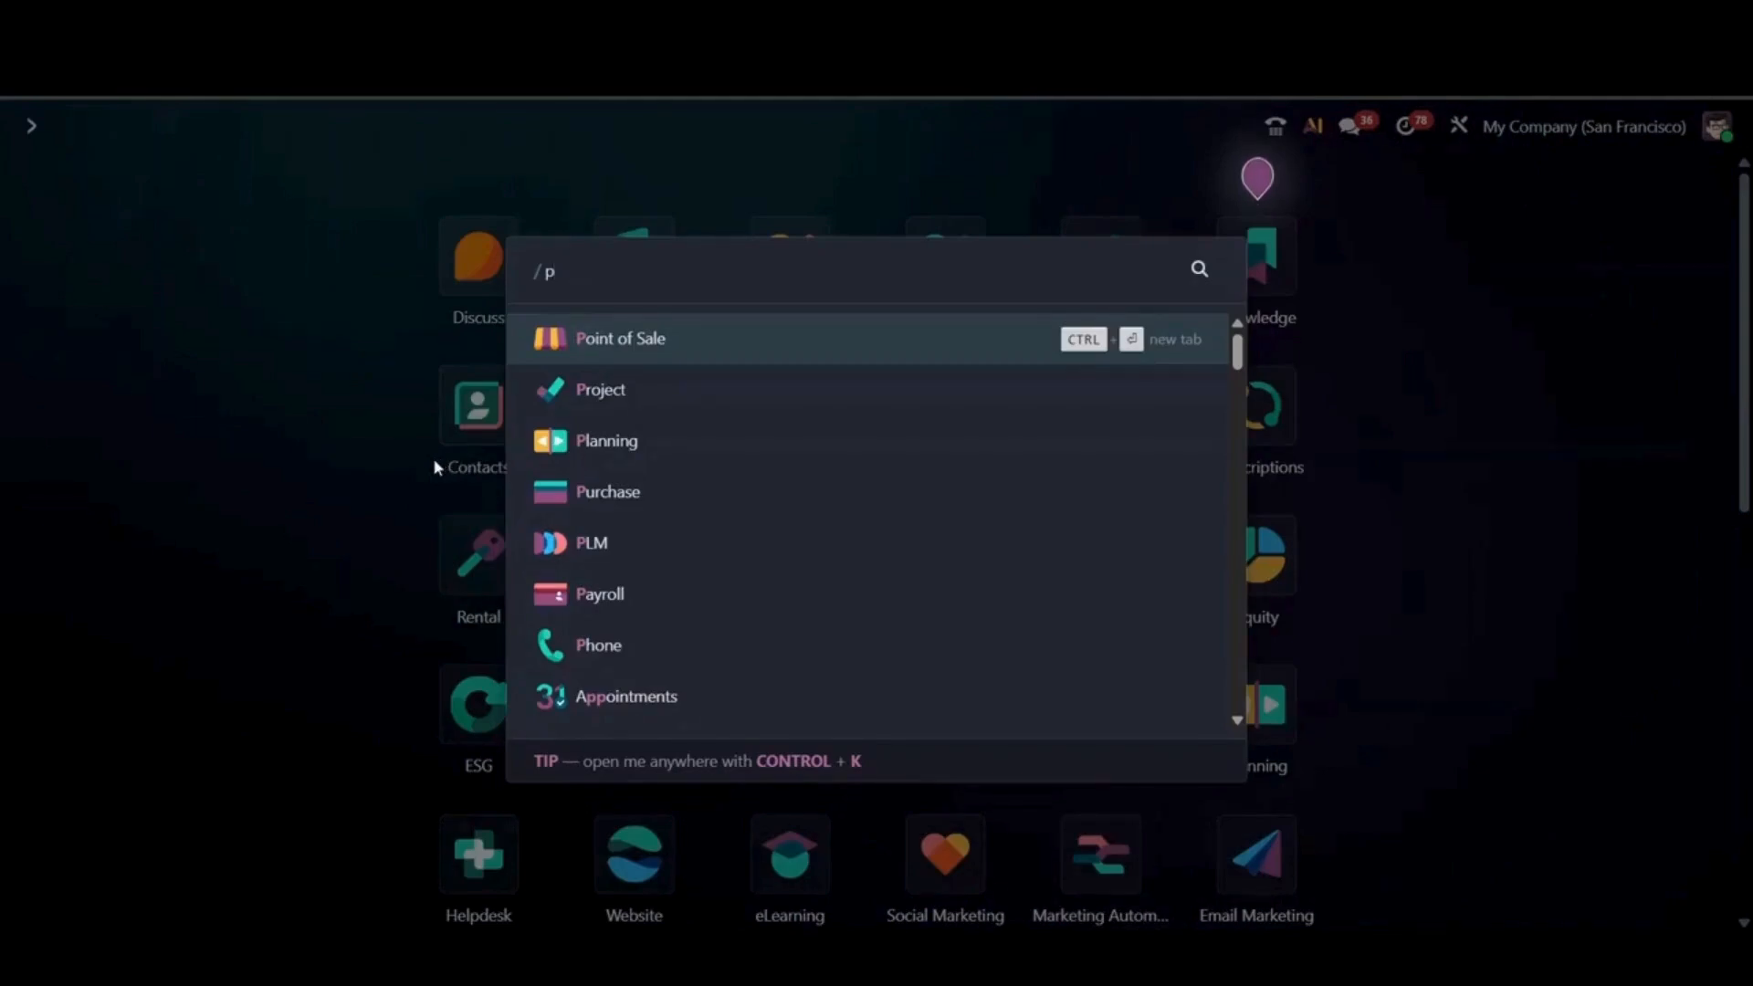
text(sa)
key(Return)
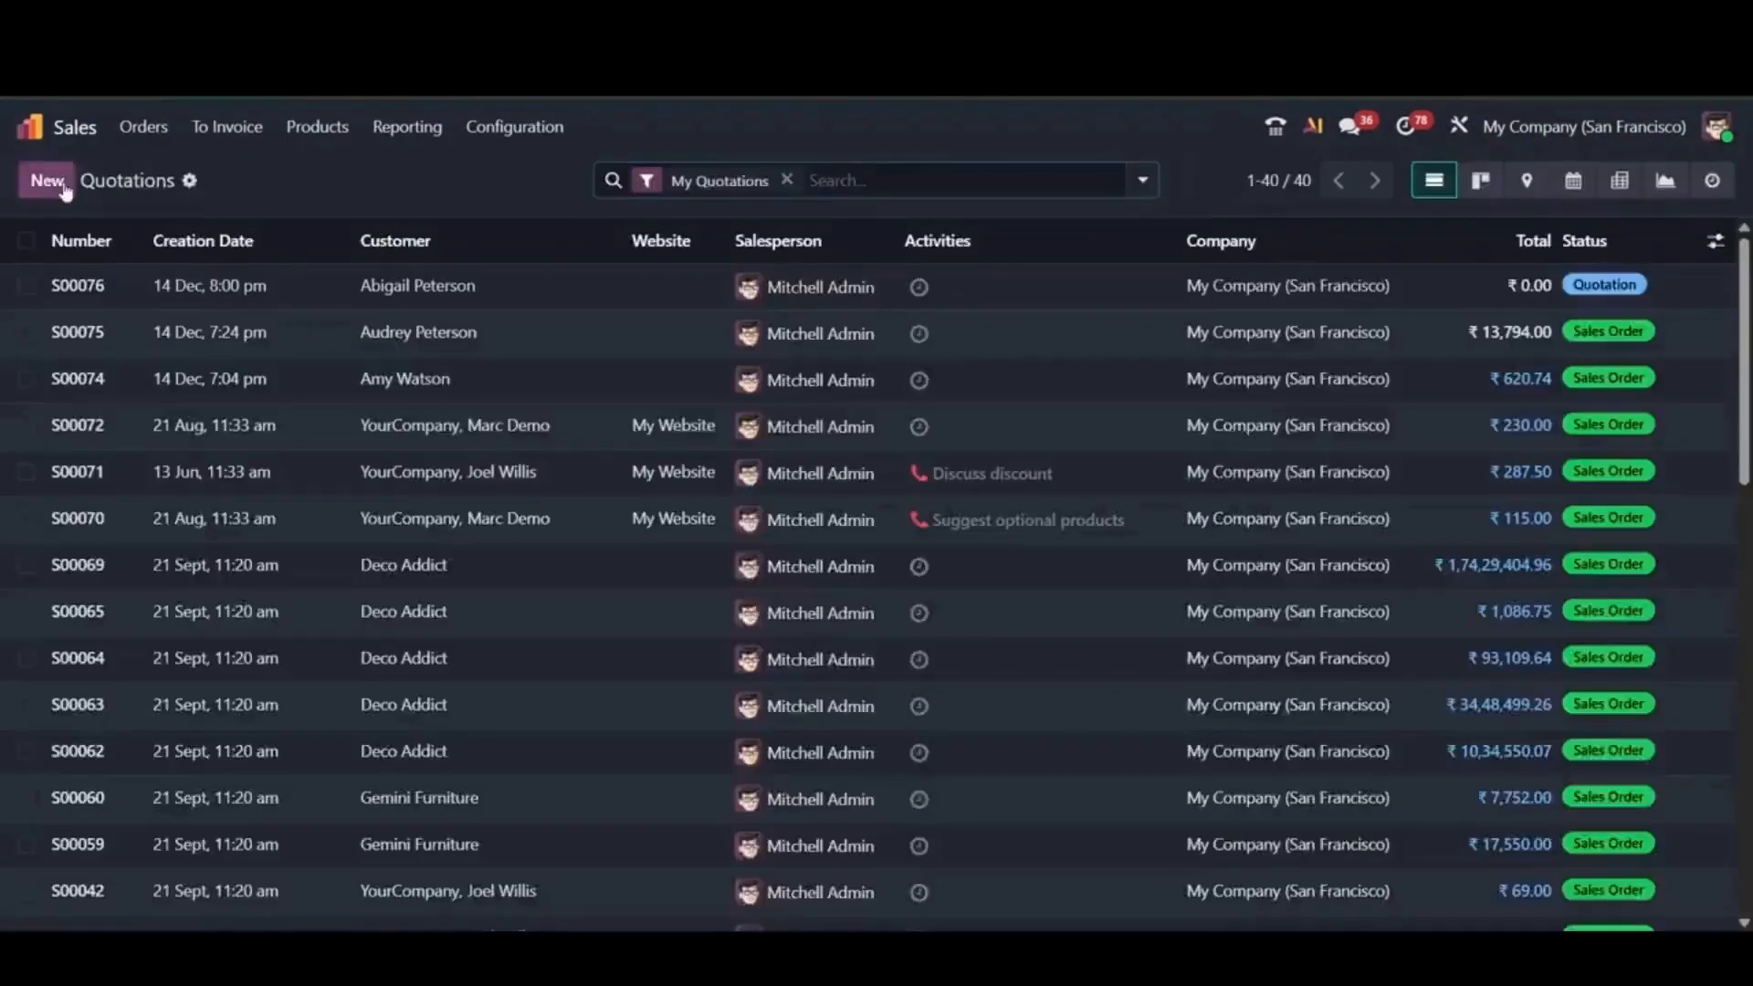
- Start a new quotation and choose the contact that has the sales warning as its customer
click(62, 186)
click(50, 185)
text(Abigail Peterson)
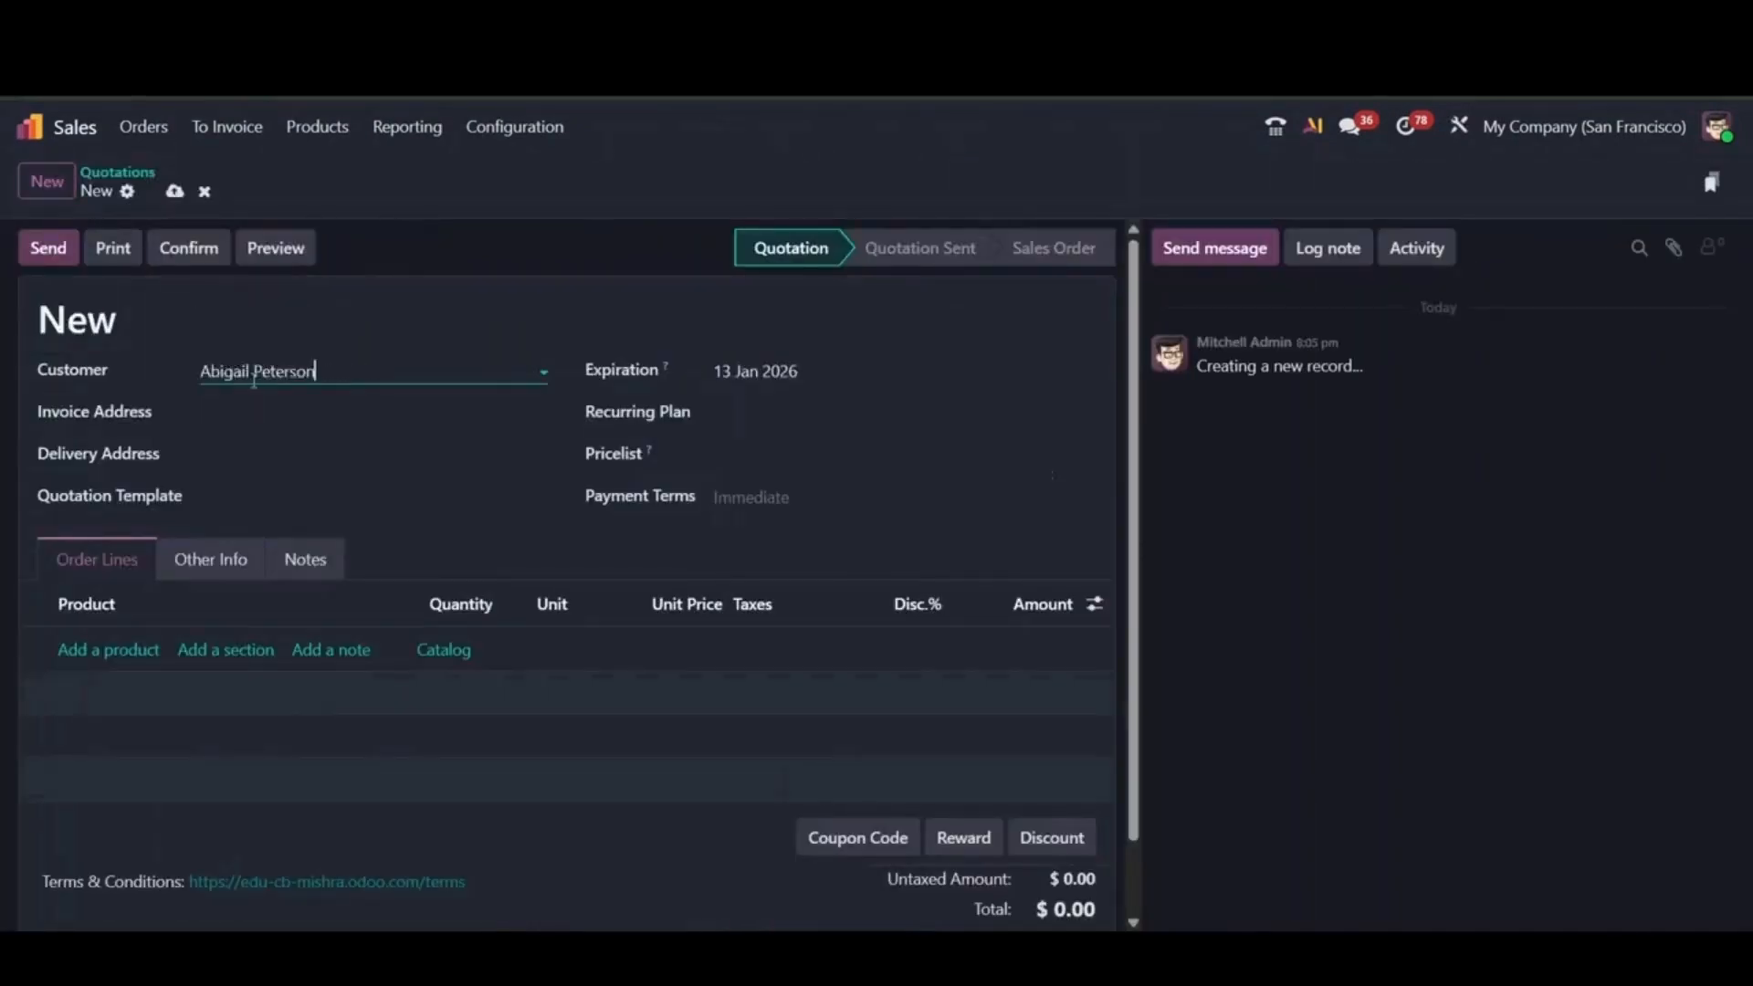
click(284, 412)
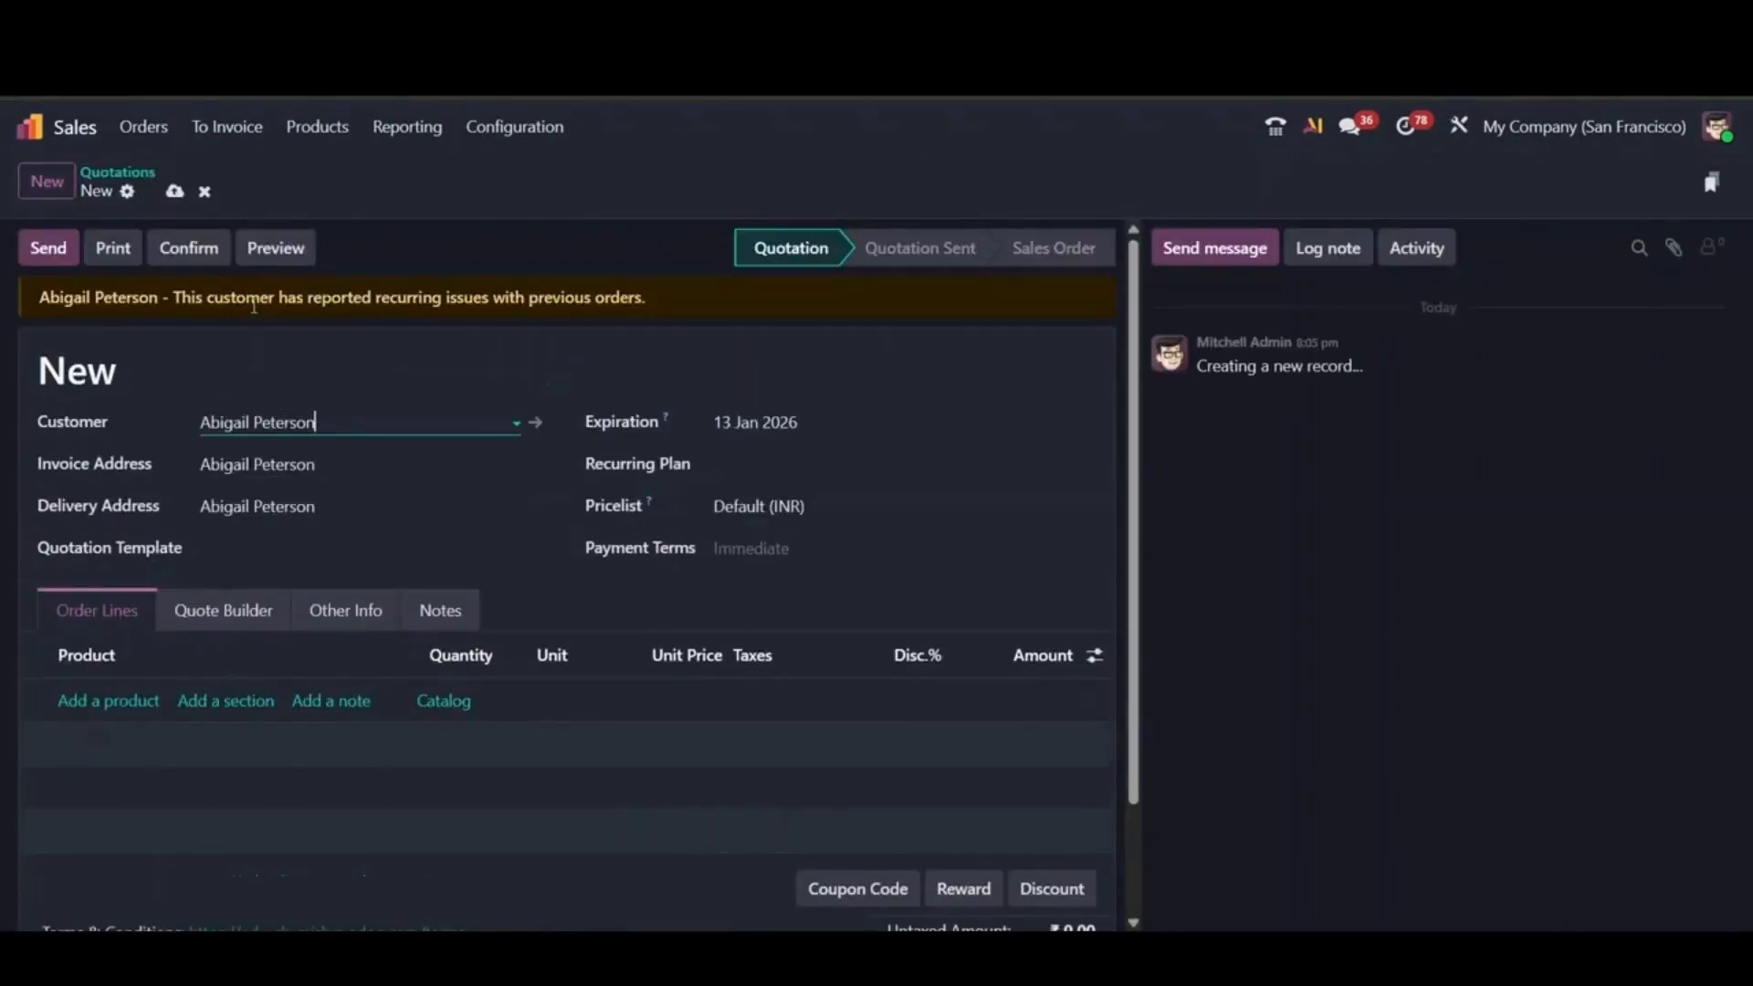
- Add Aperol Spritz as an order line on the new quotation
click(107, 700)
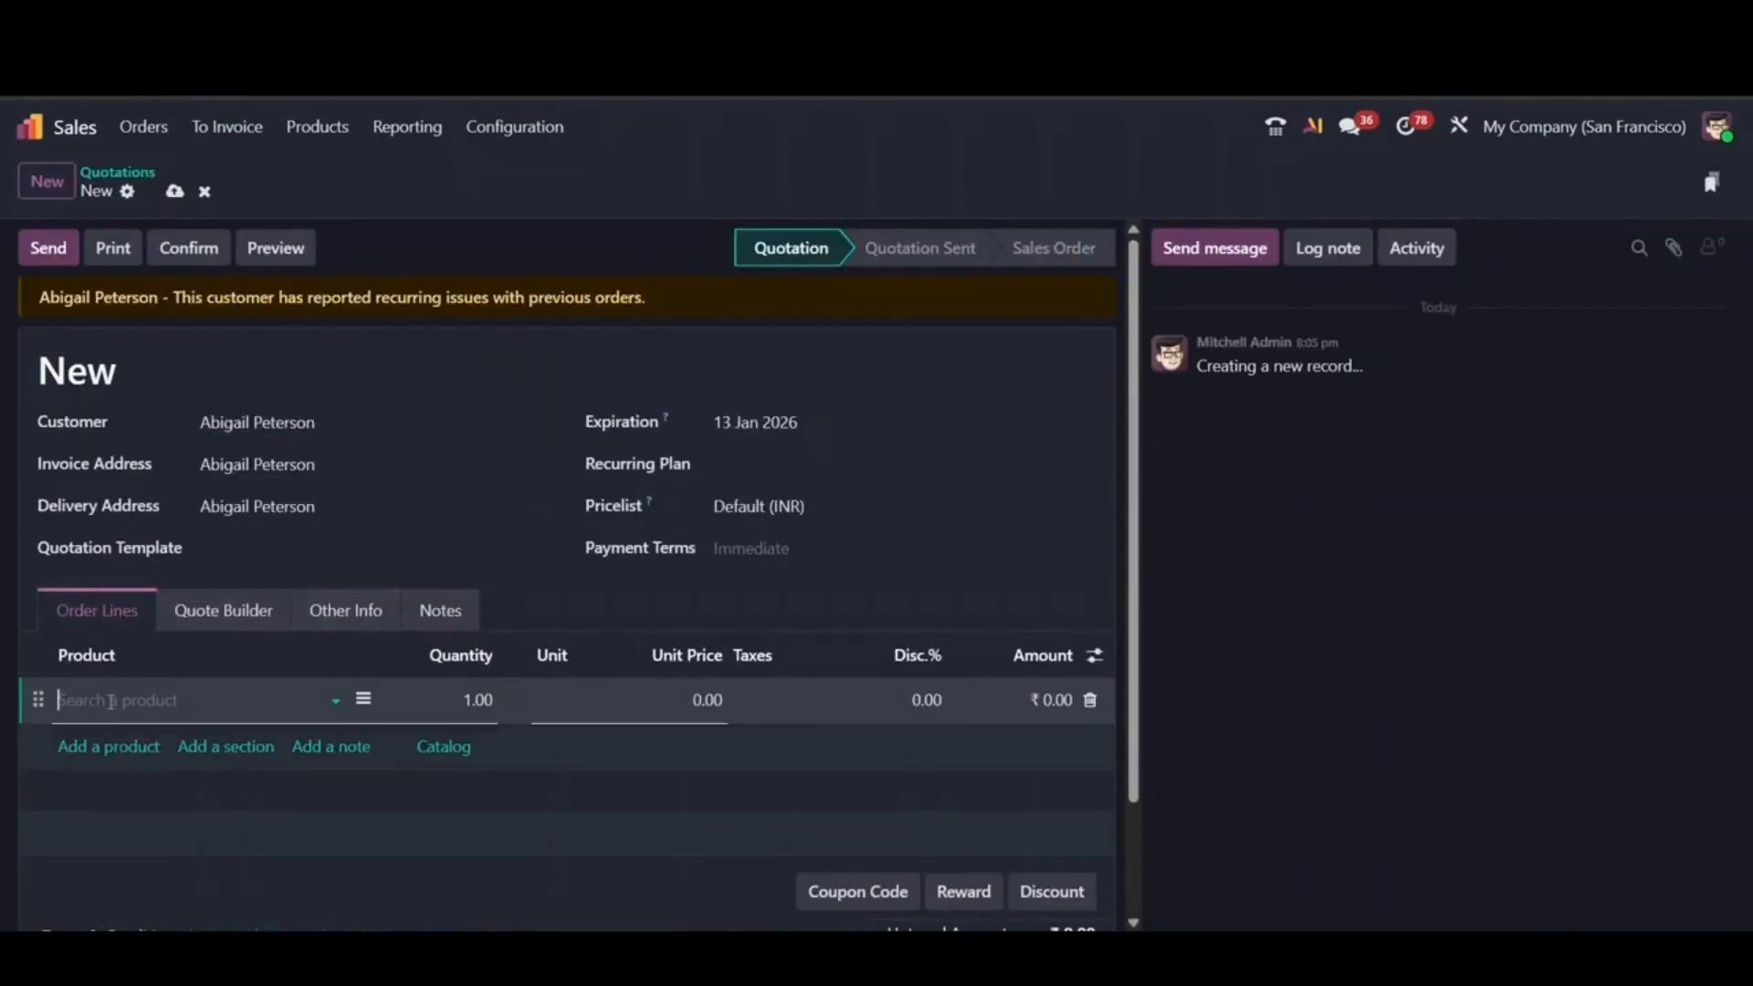
text(a)
click(164, 438)
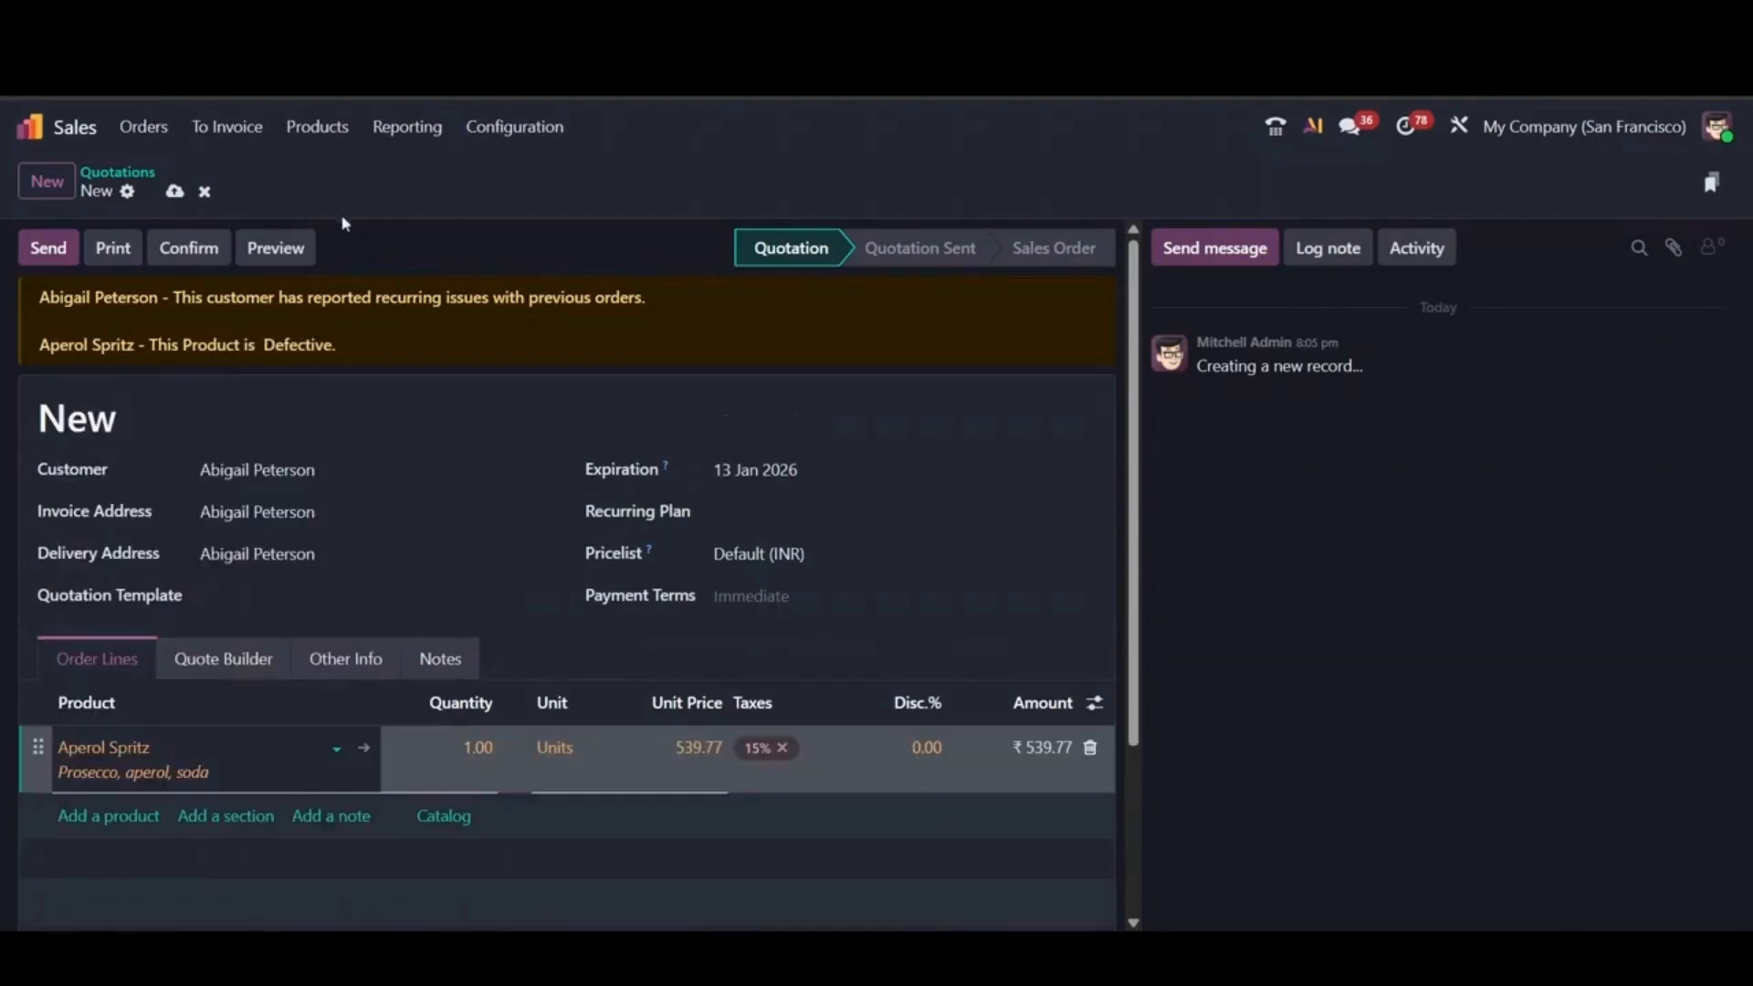
- Examine the customer warning and the product warning in the quotation's banner
triple_click(267, 347)
triple_click(190, 297)
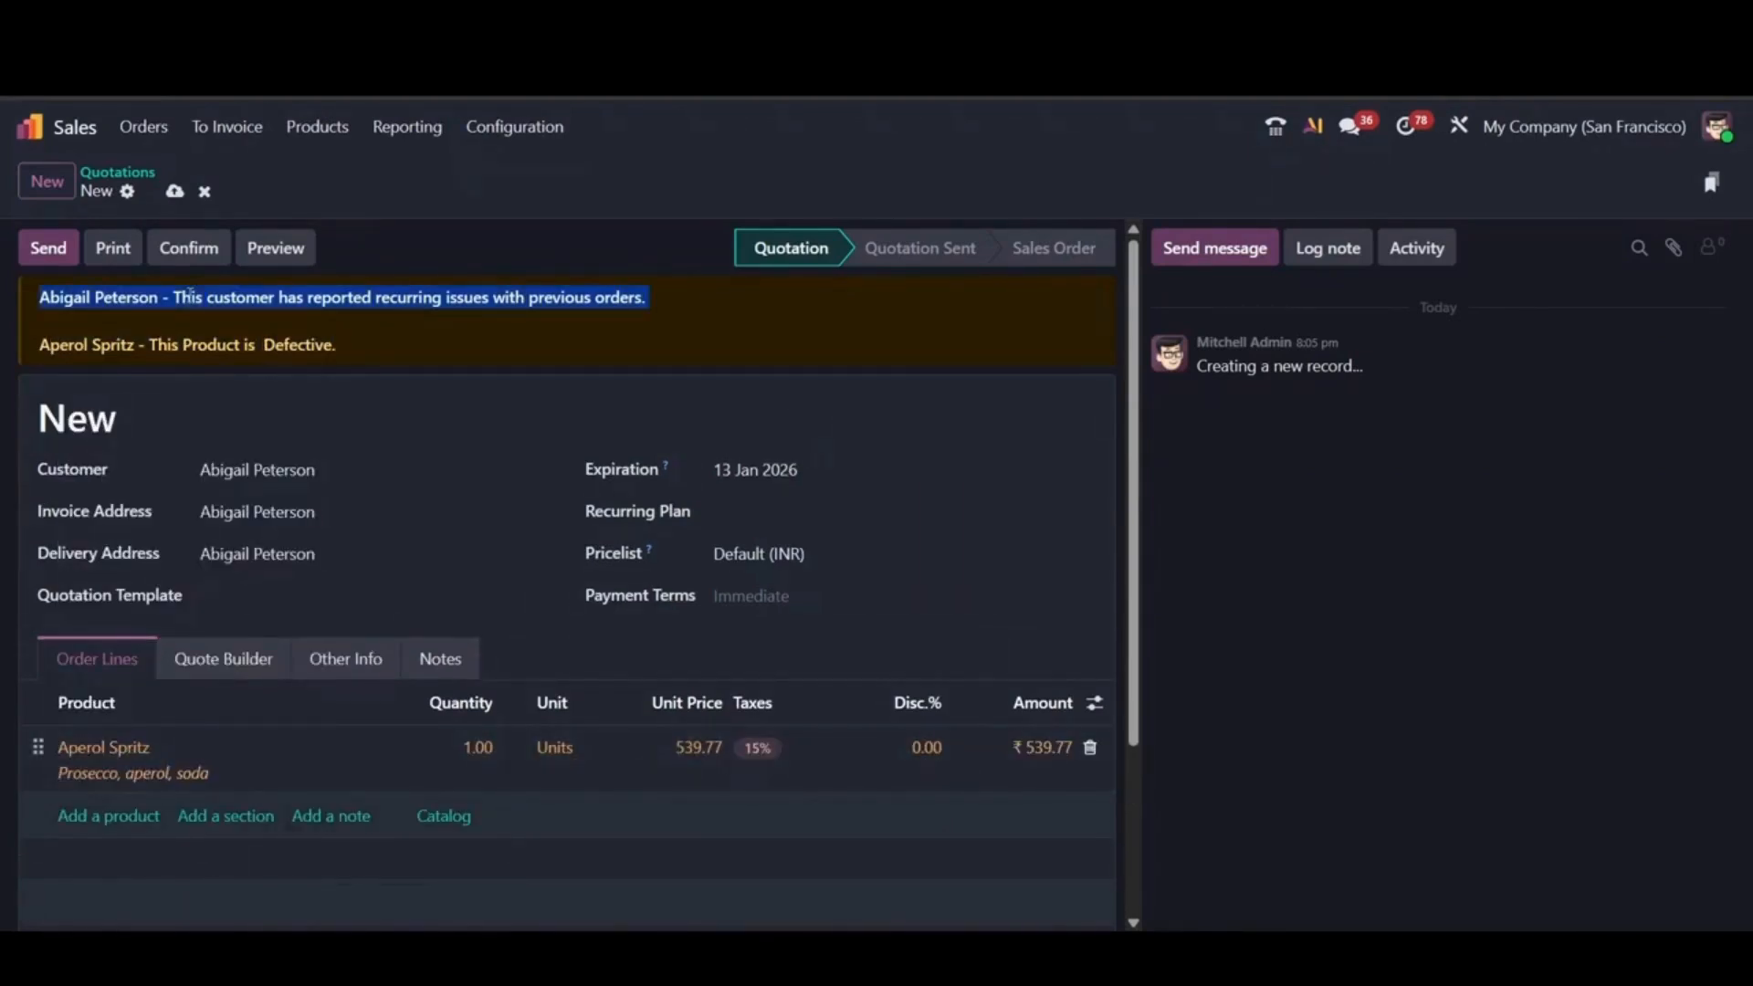
triple_click(208, 347)
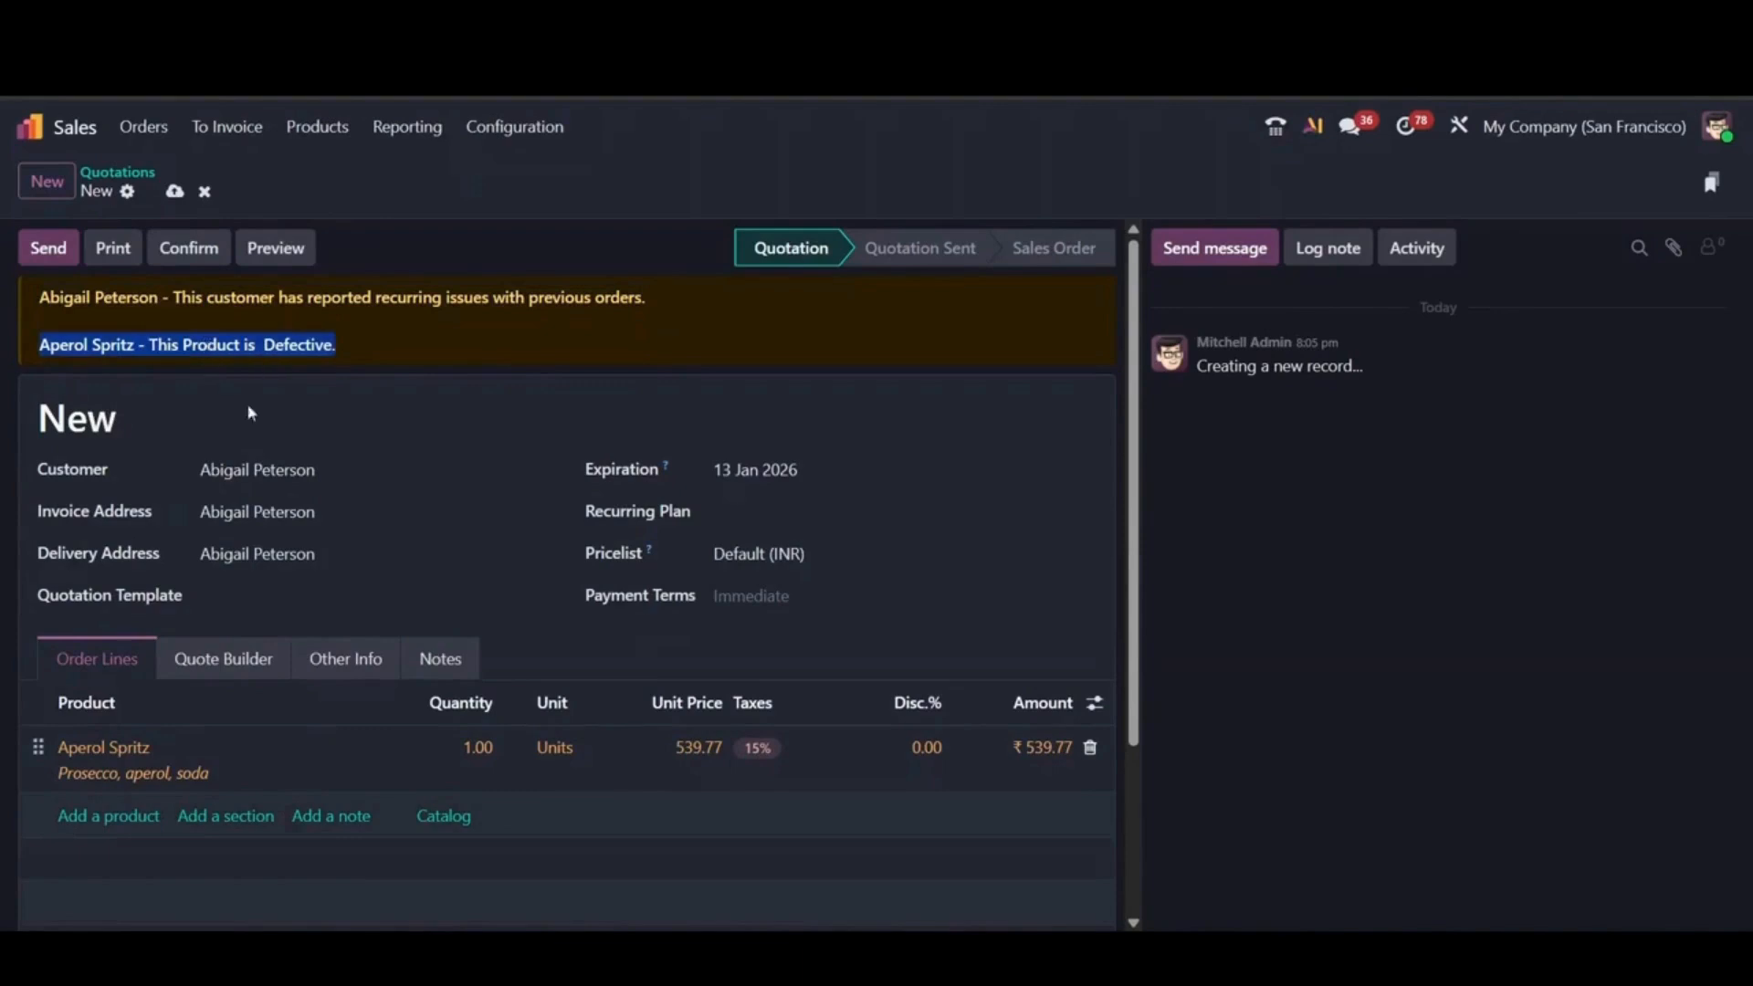
- Change the quotation's customer to OpenWood and review the warning banner
click(295, 470)
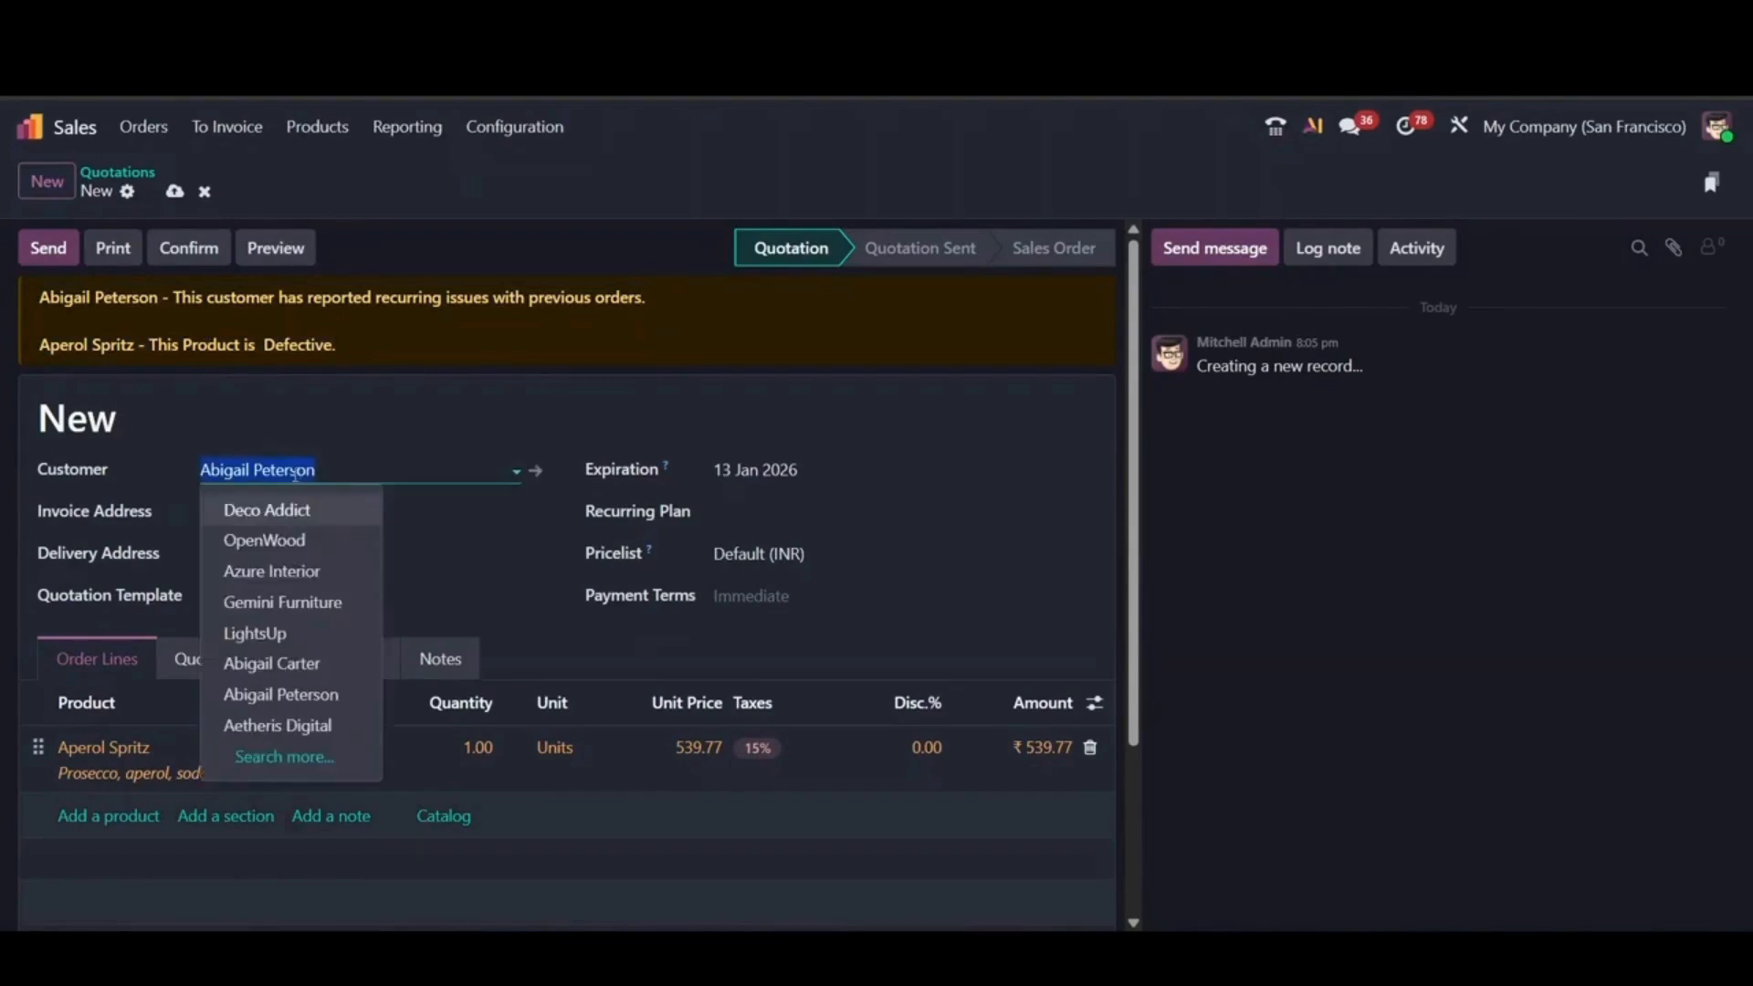
click(312, 552)
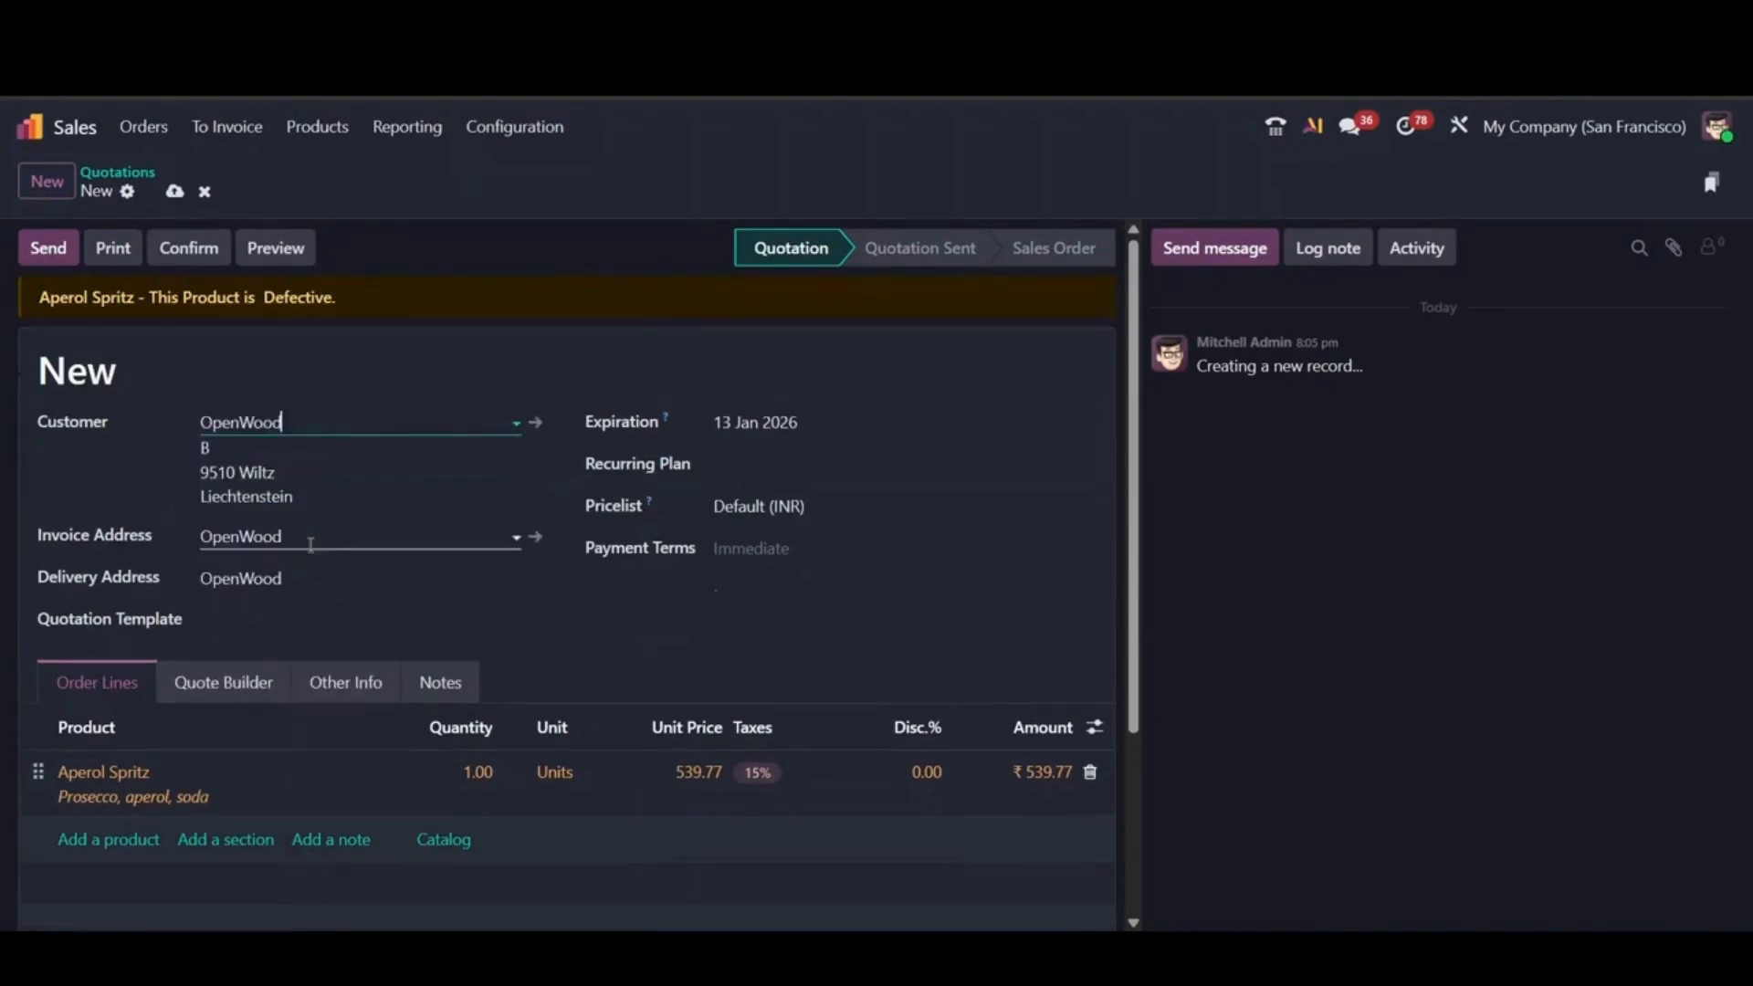
triple_click(276, 298)
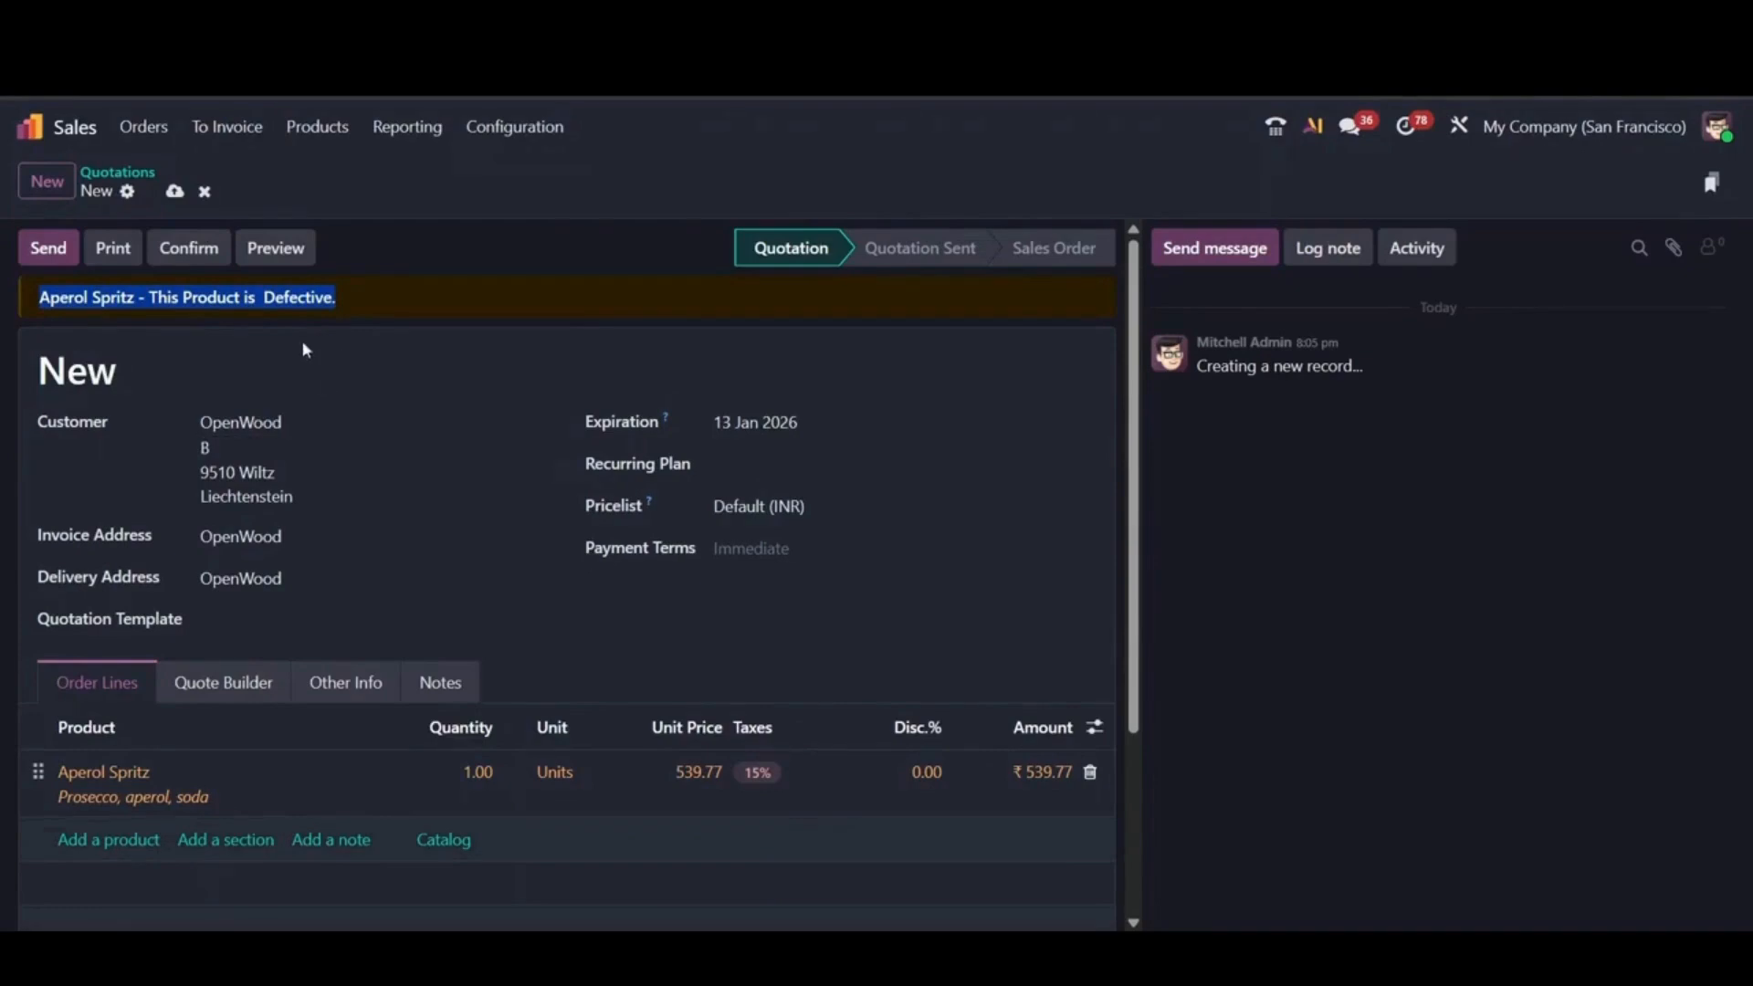
double_click(302, 301)
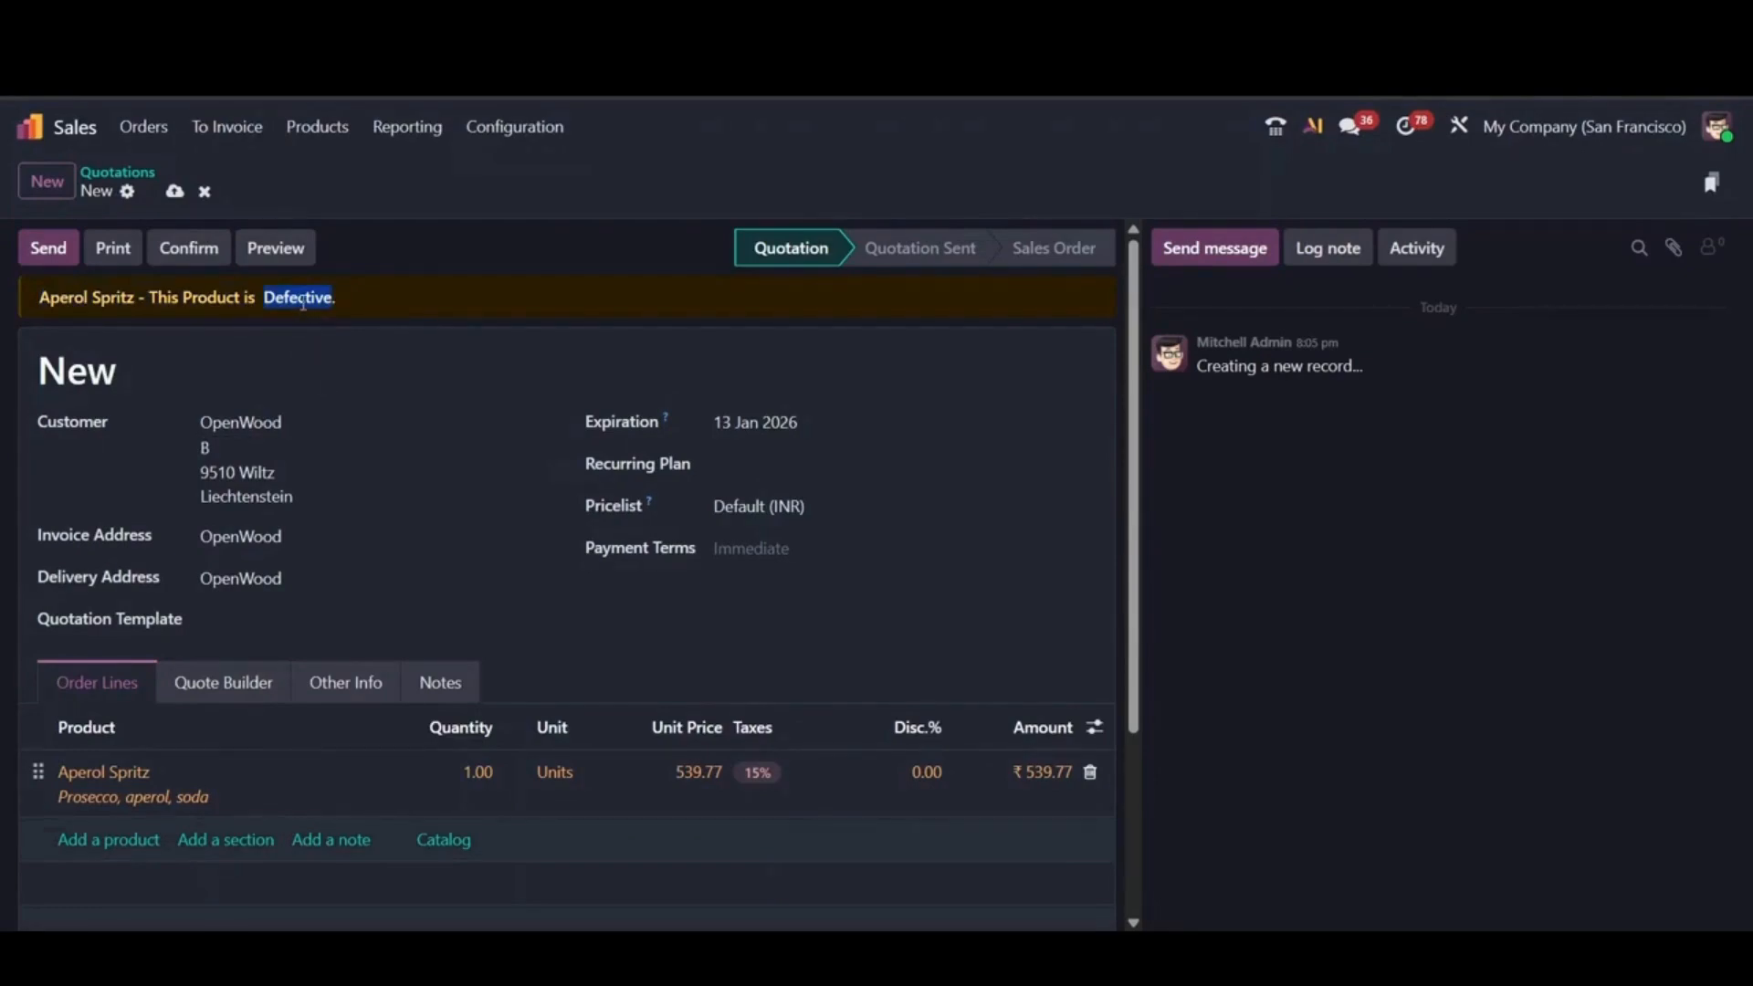
triple_click(303, 299)
- Choose another contact without a sales warning as the quotation's customer and review the warning banner
click(321, 422)
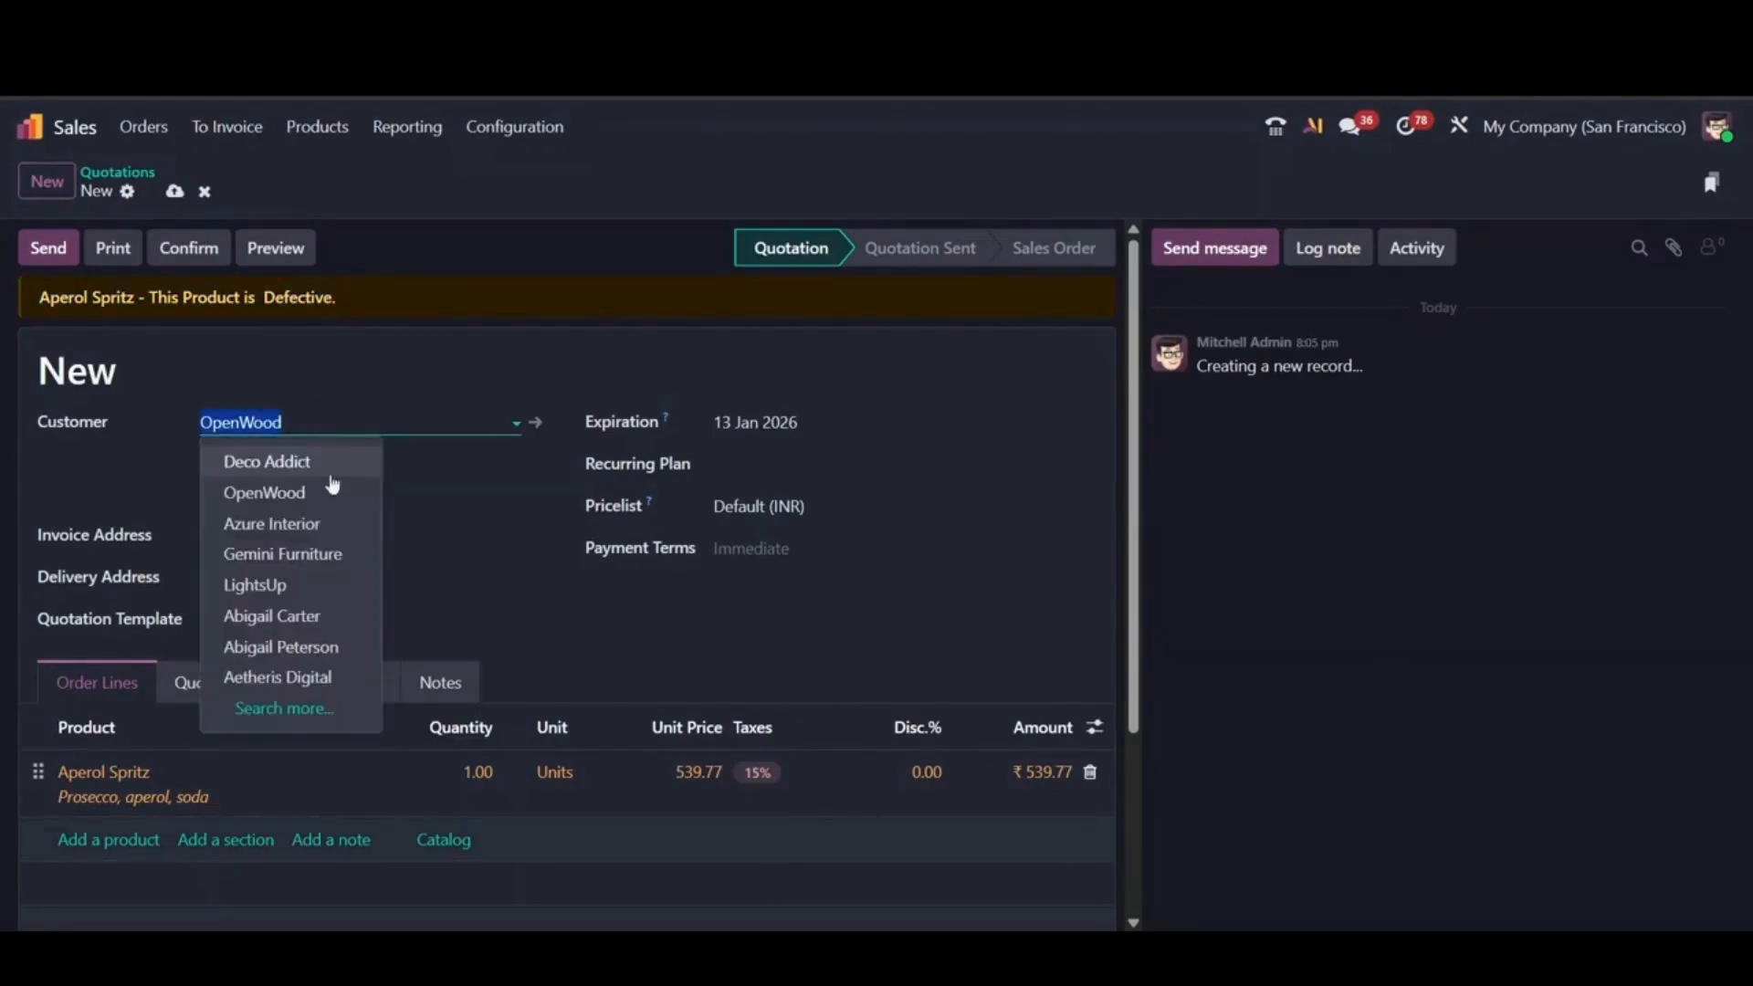
click(273, 615)
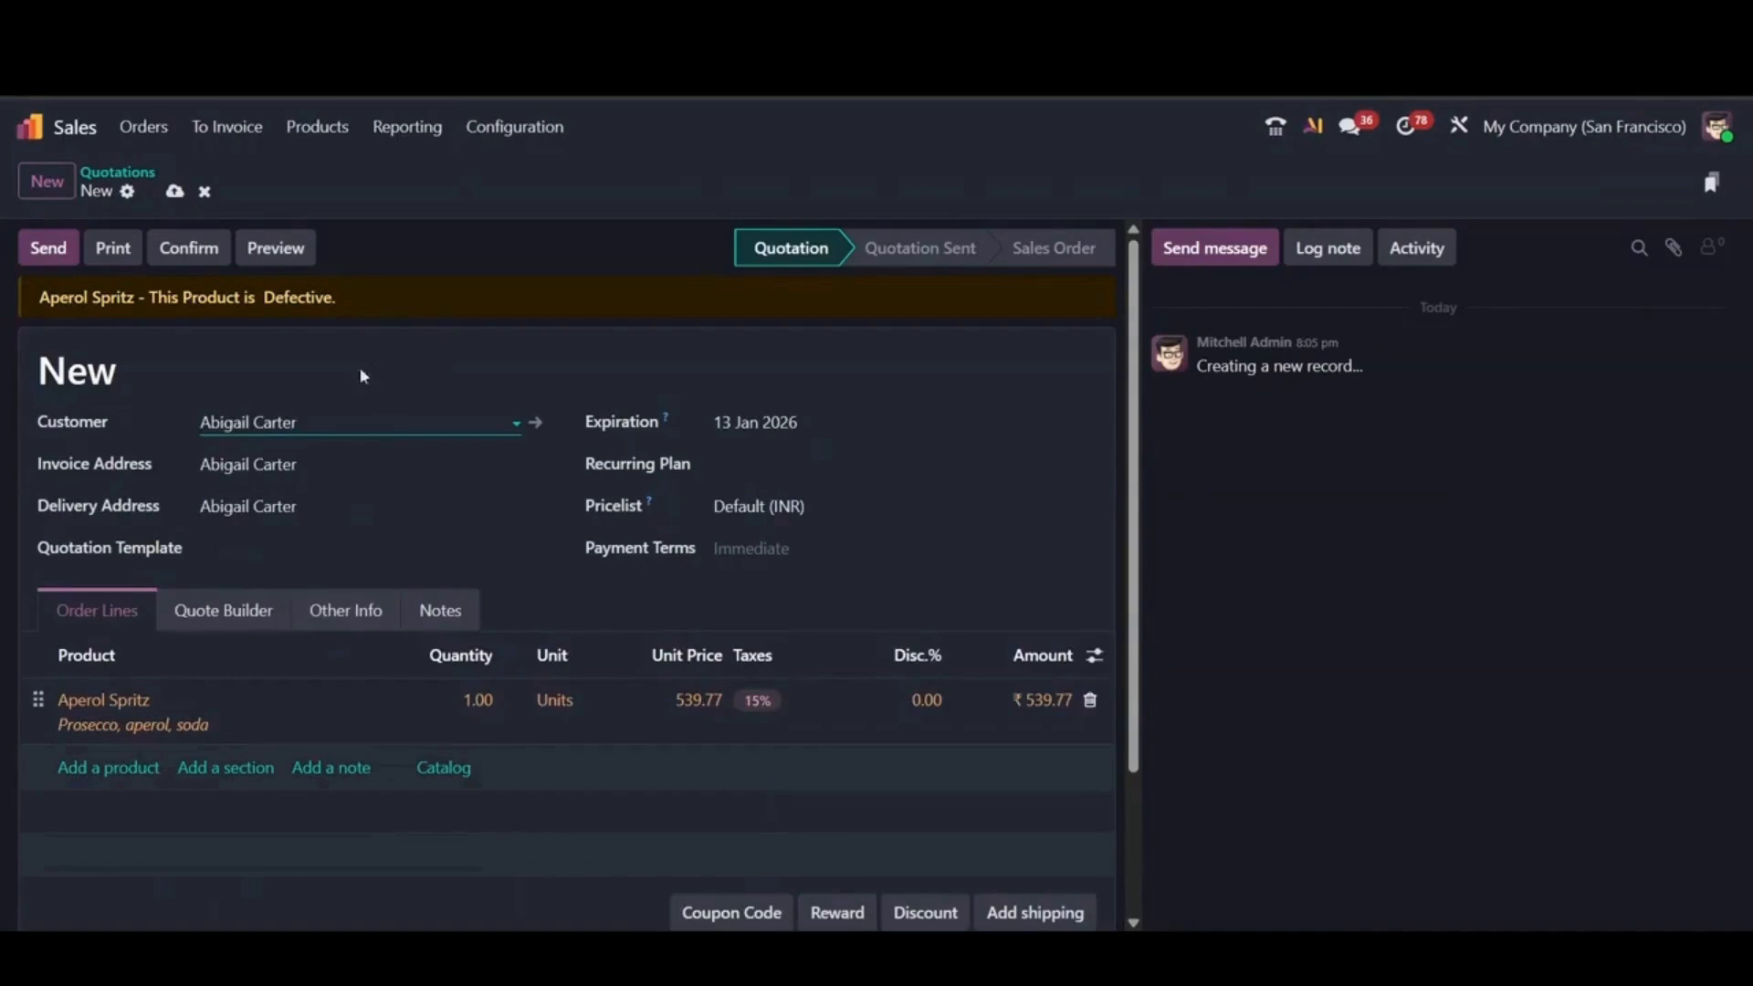
triple_click(264, 296)
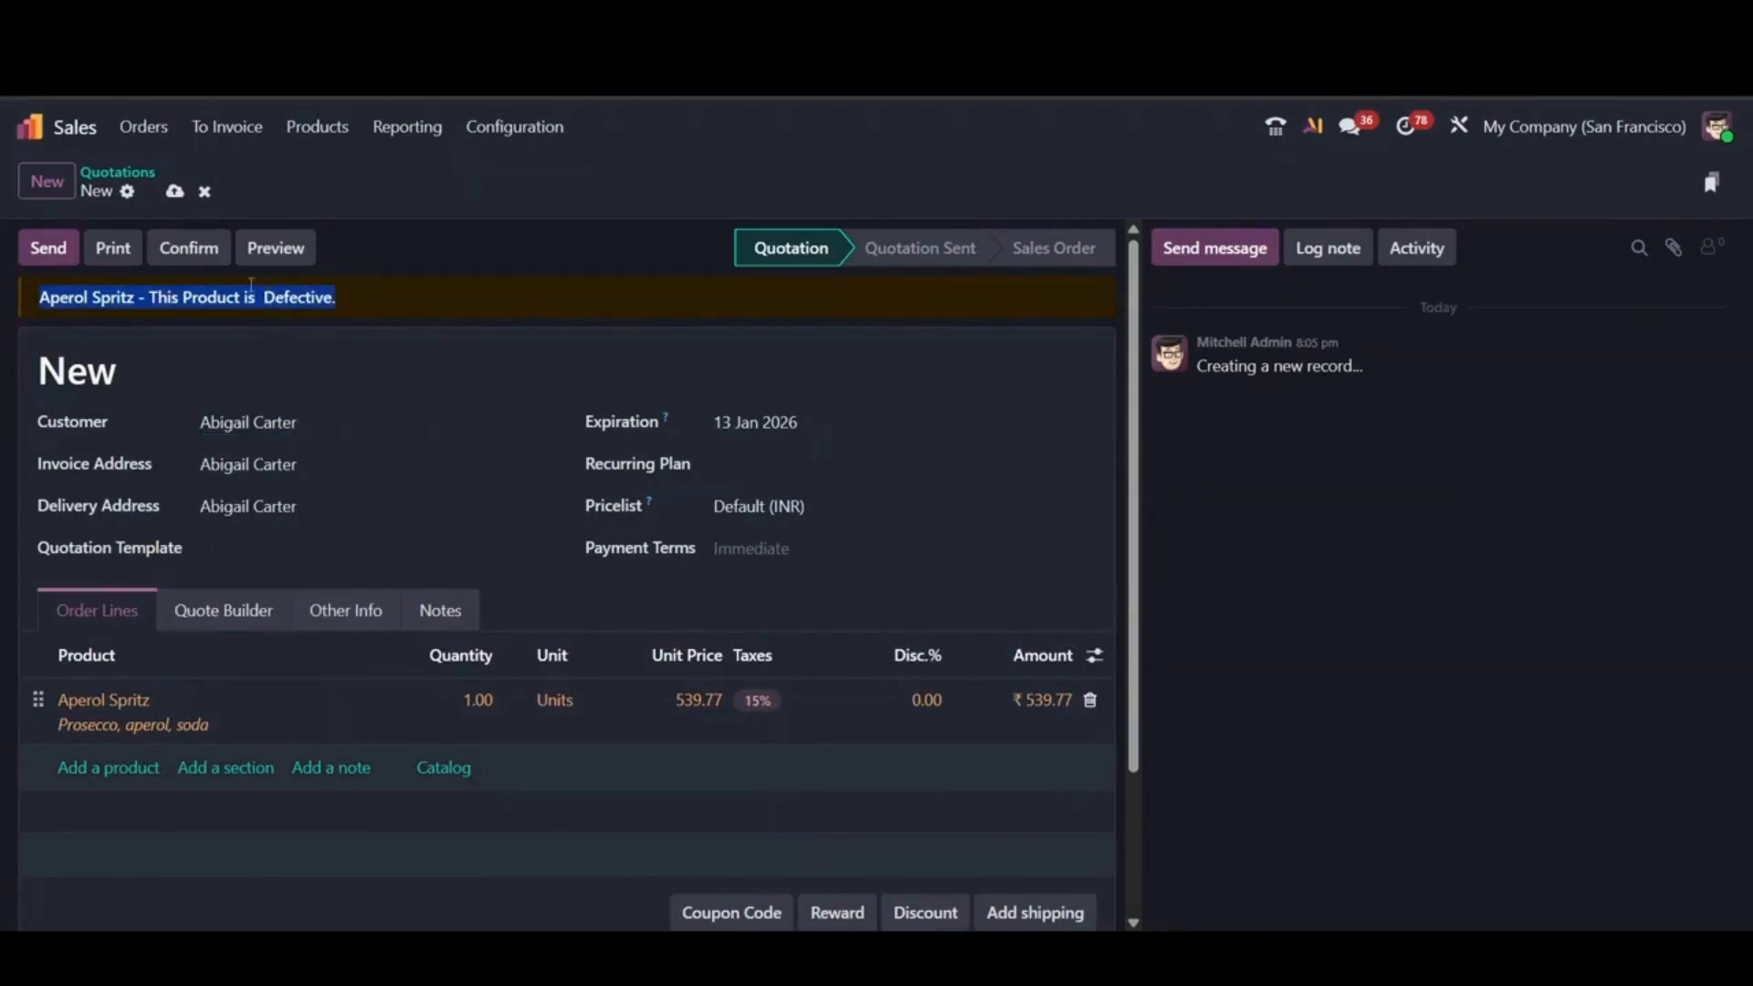
- Leave the quotation, go to the customer invoices in Accounting and start a new invoice
click(116, 172)
click(29, 127)
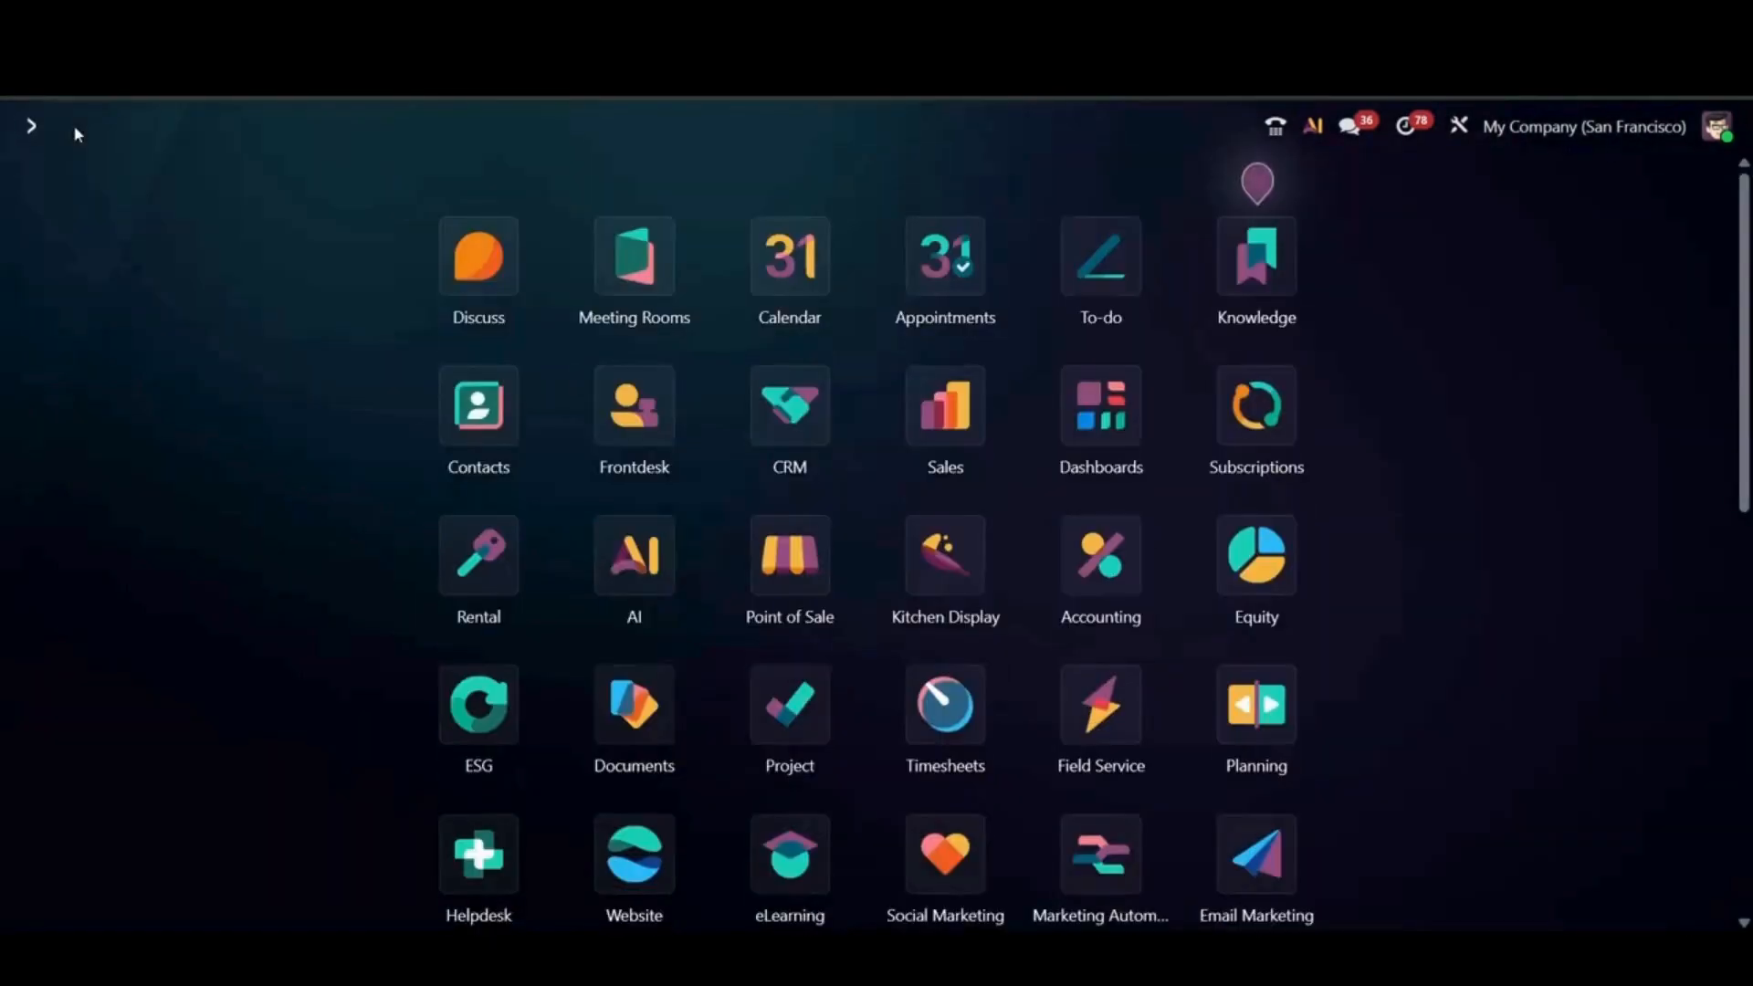
text(i)
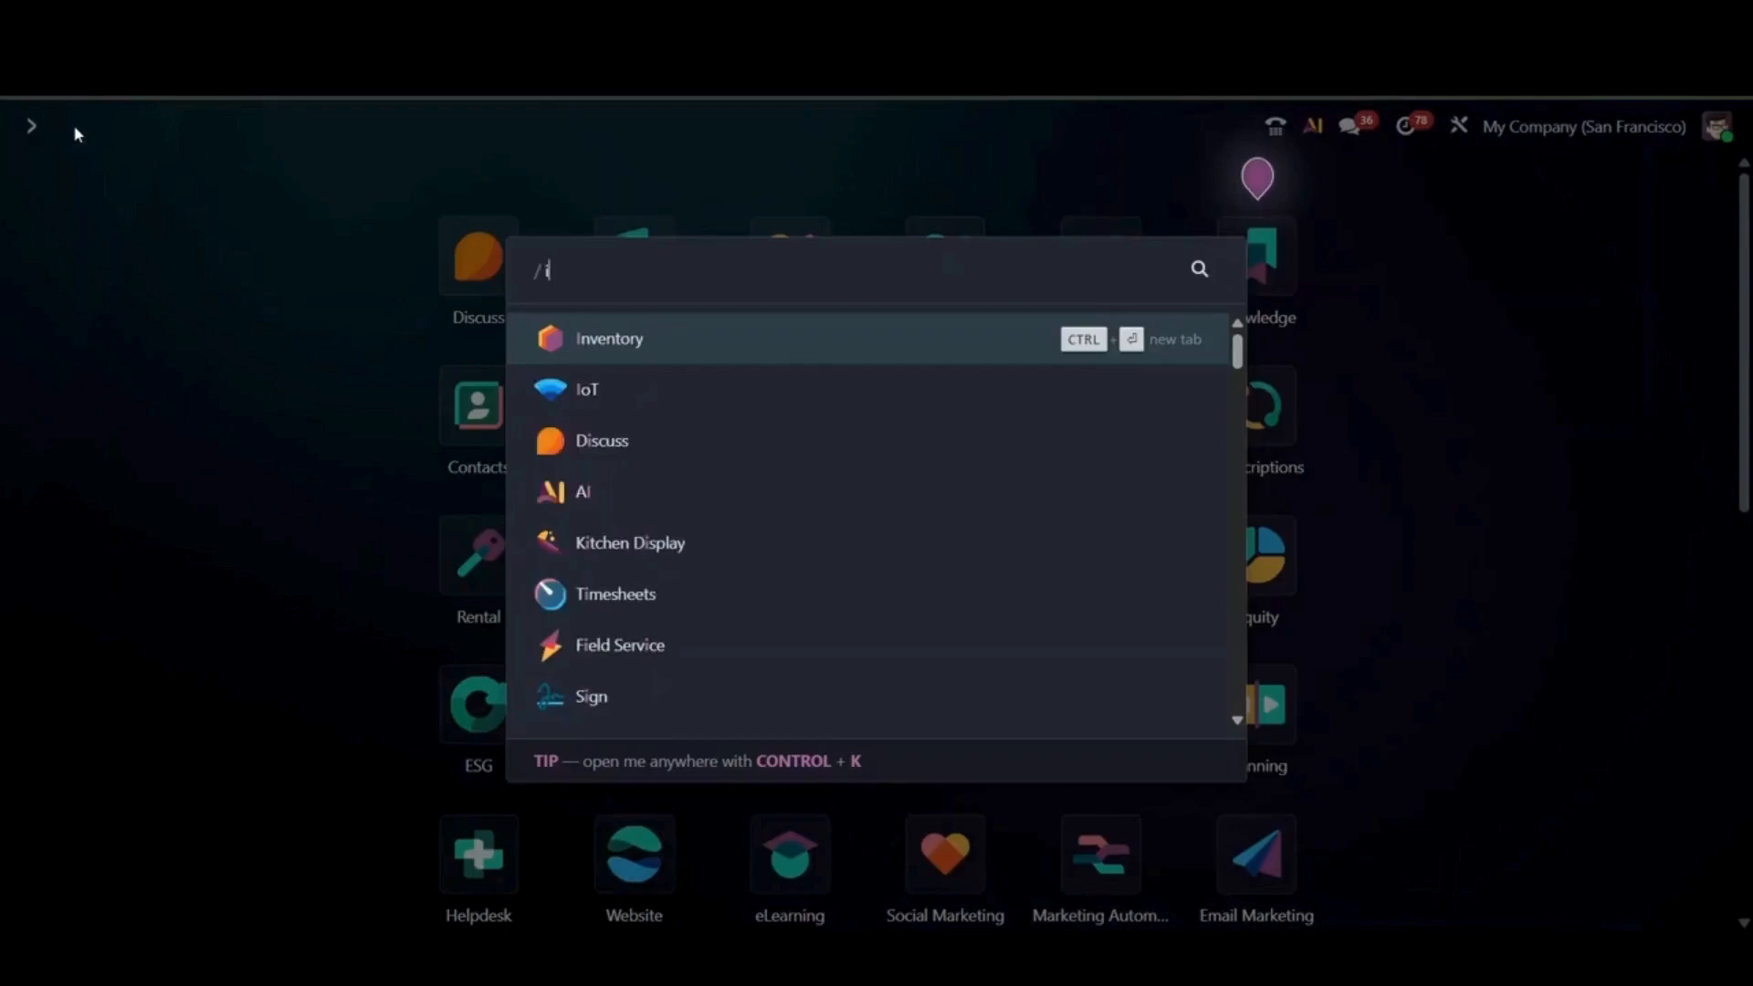
text(nvo)
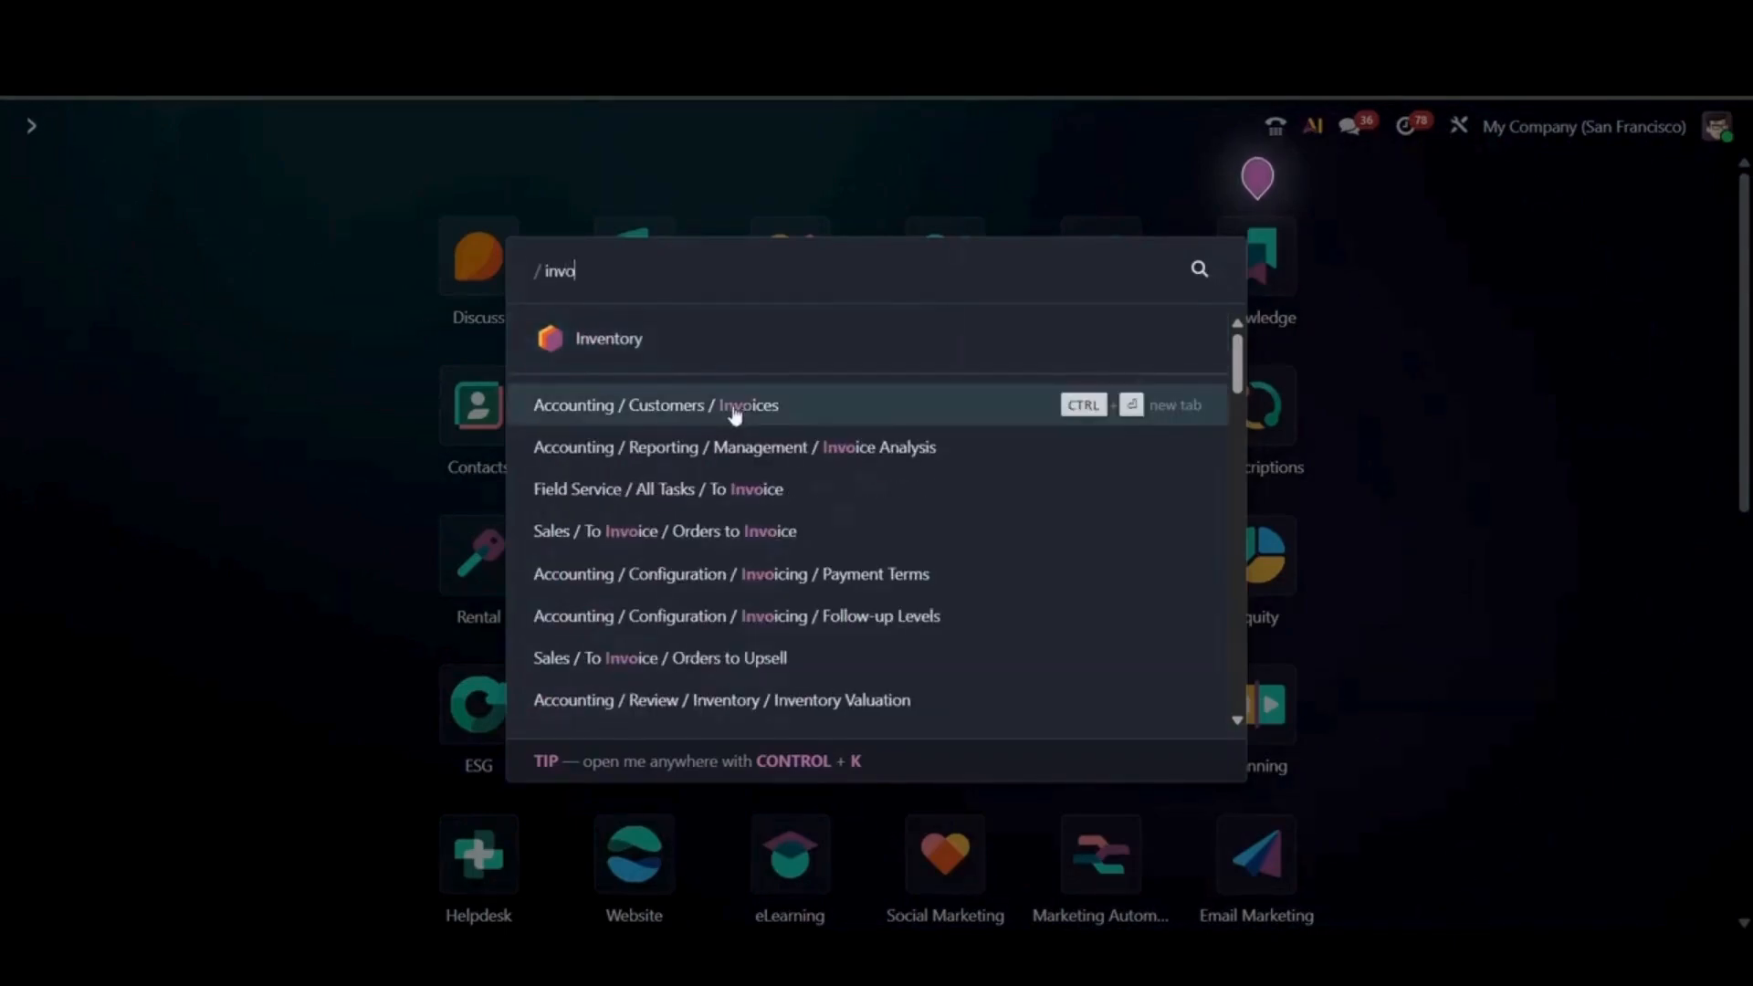
click(734, 406)
click(46, 180)
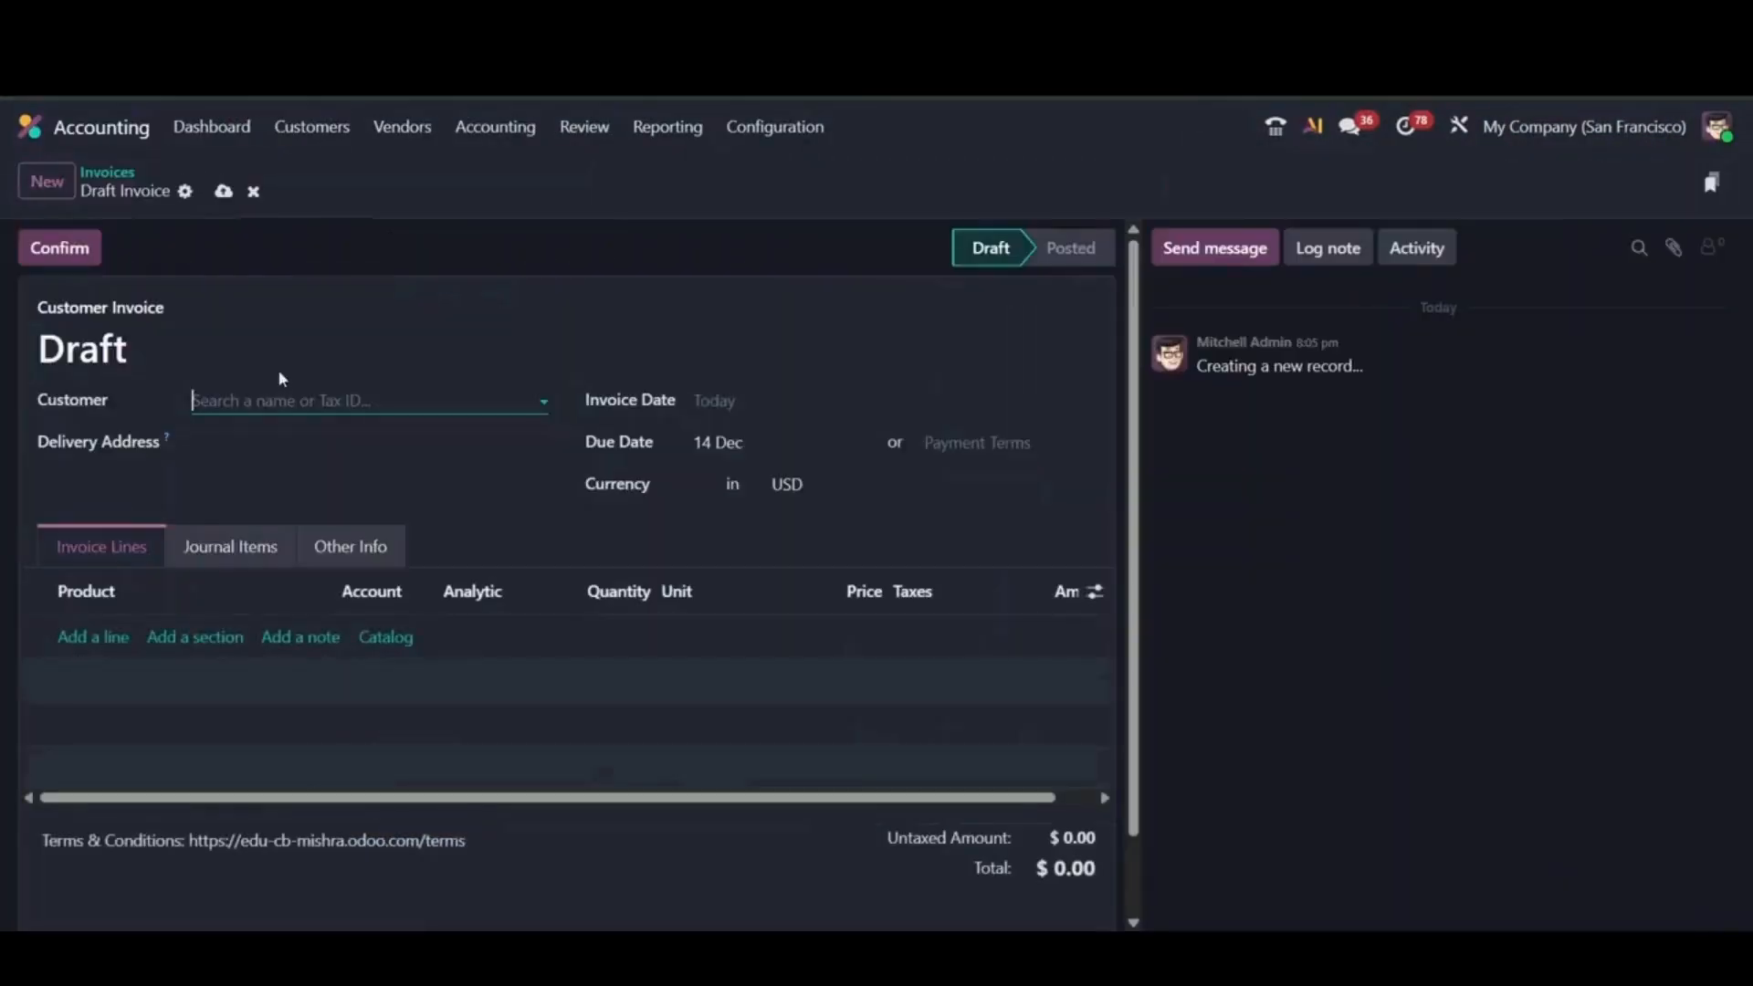
- Add Aperol Spritz as a line on the new invoice and review the product warning
click(92, 636)
text(ap)
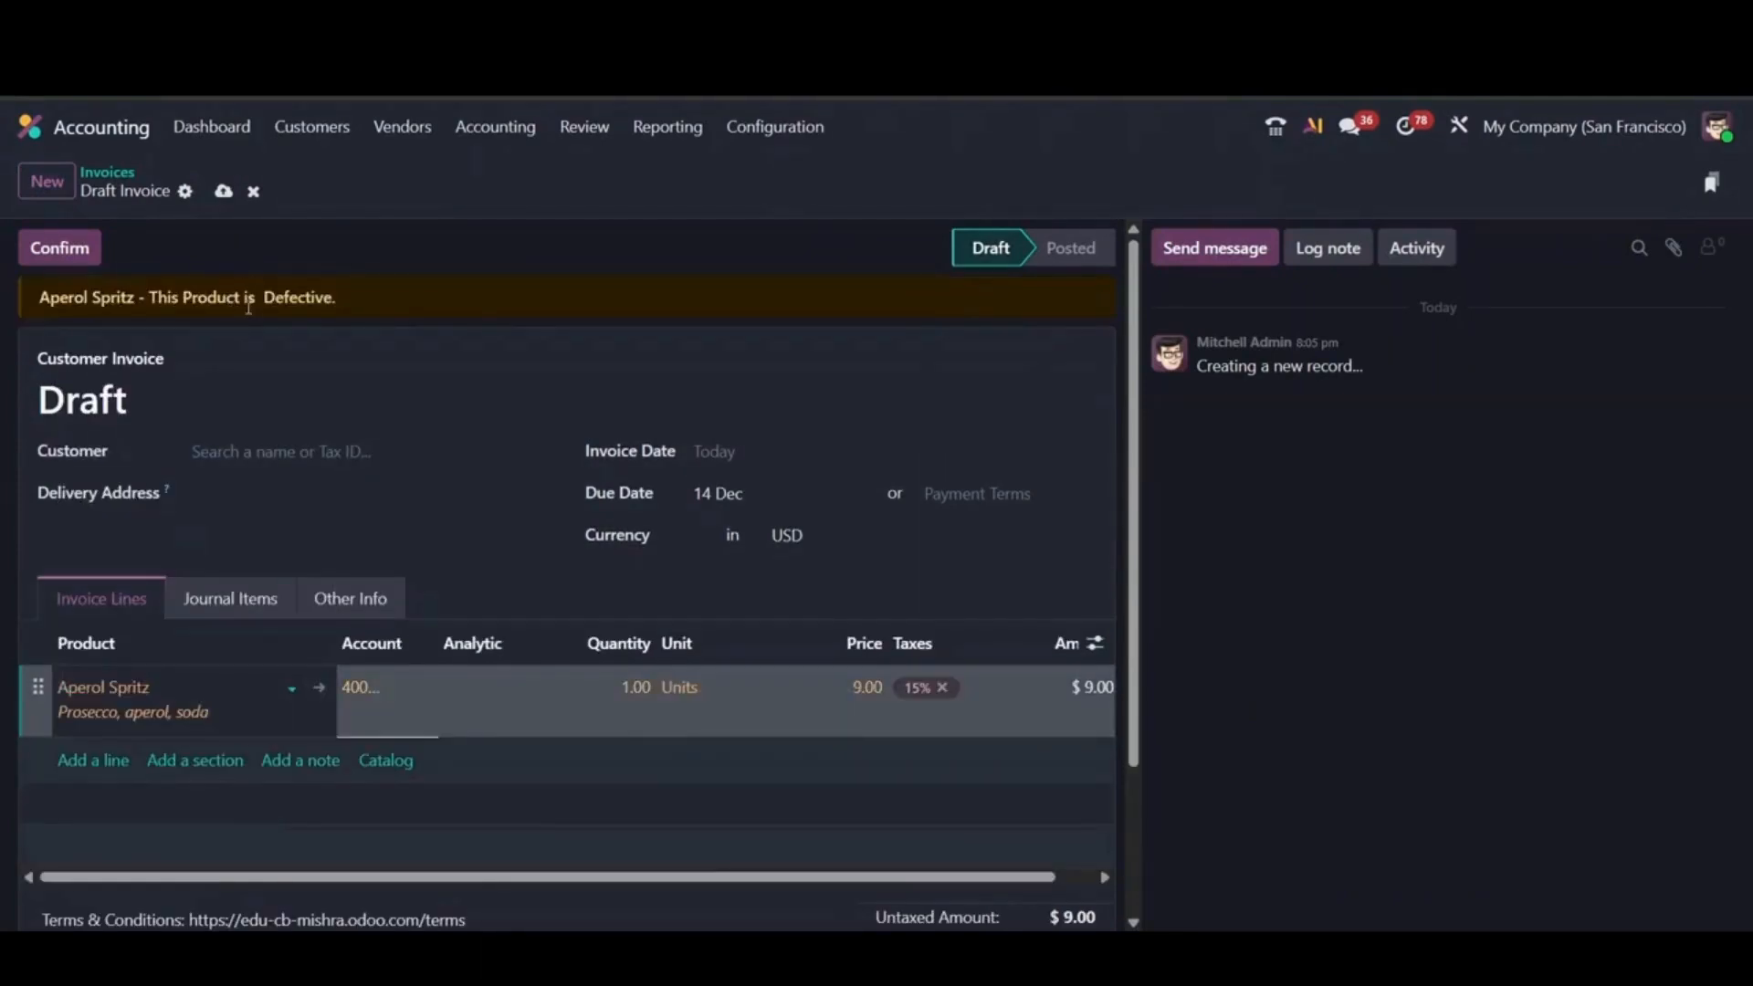
click(153, 480)
double_click(249, 304)
triple_click(248, 305)
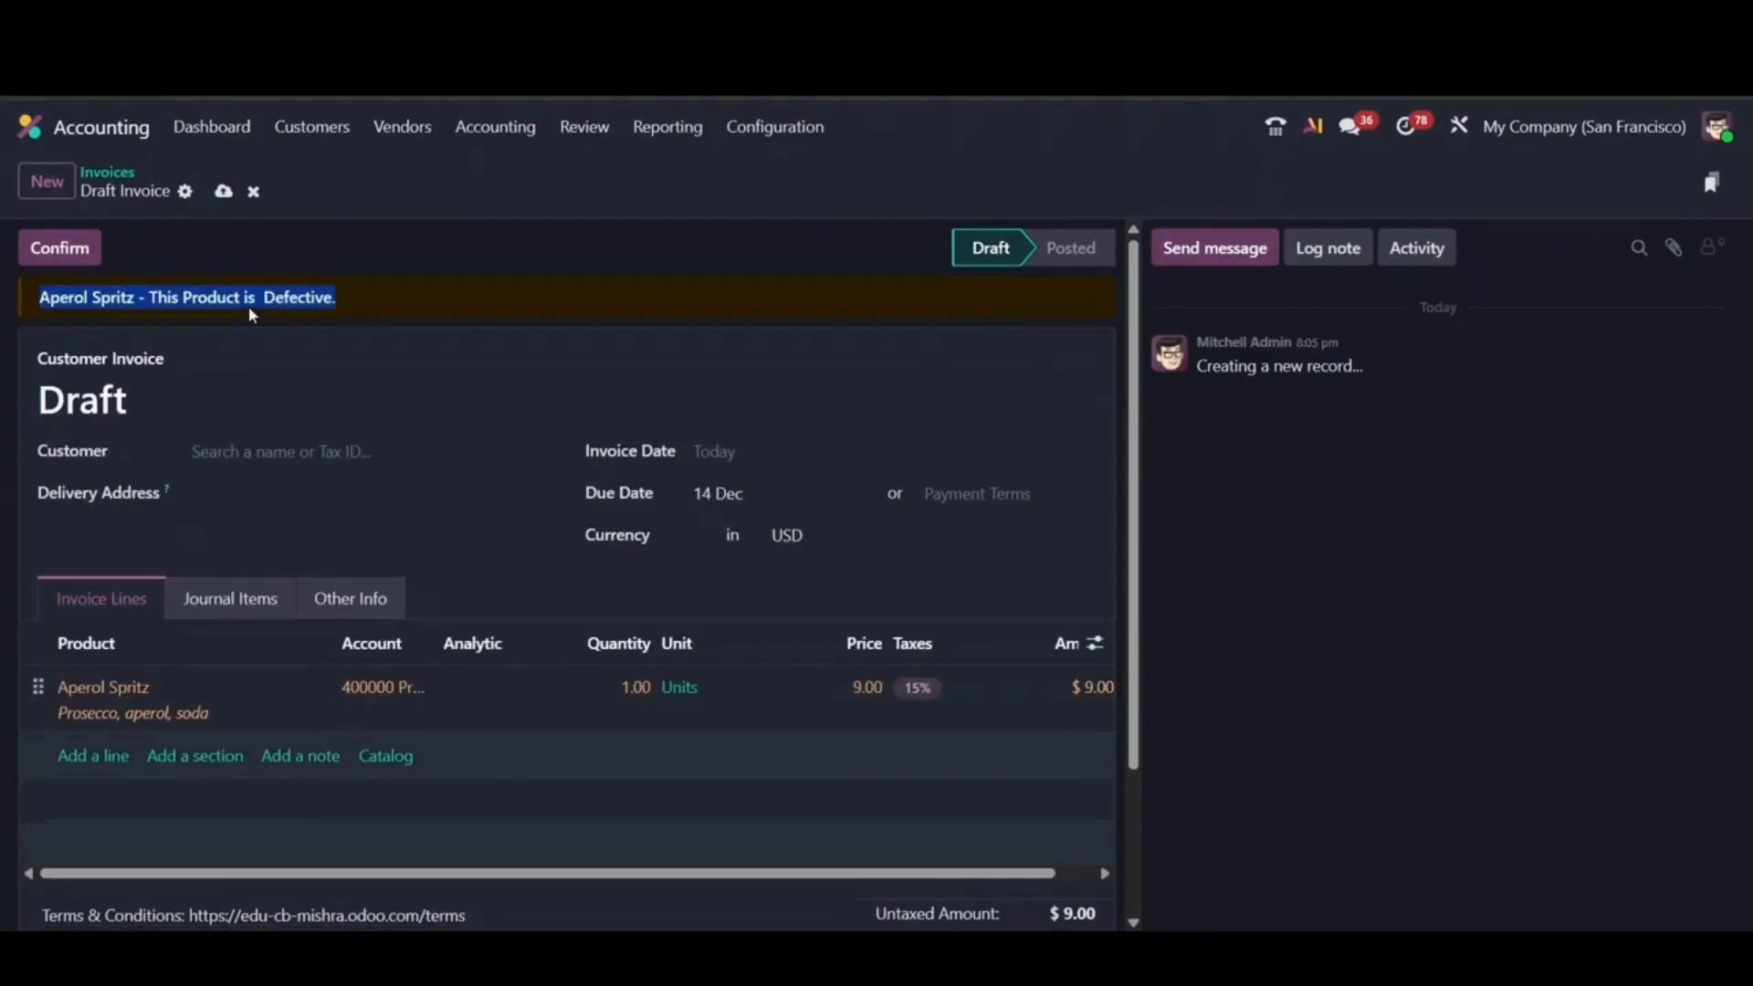
- Discard the draft invoice and return to the overview of all apps
click(250, 451)
click(252, 191)
click(99, 137)
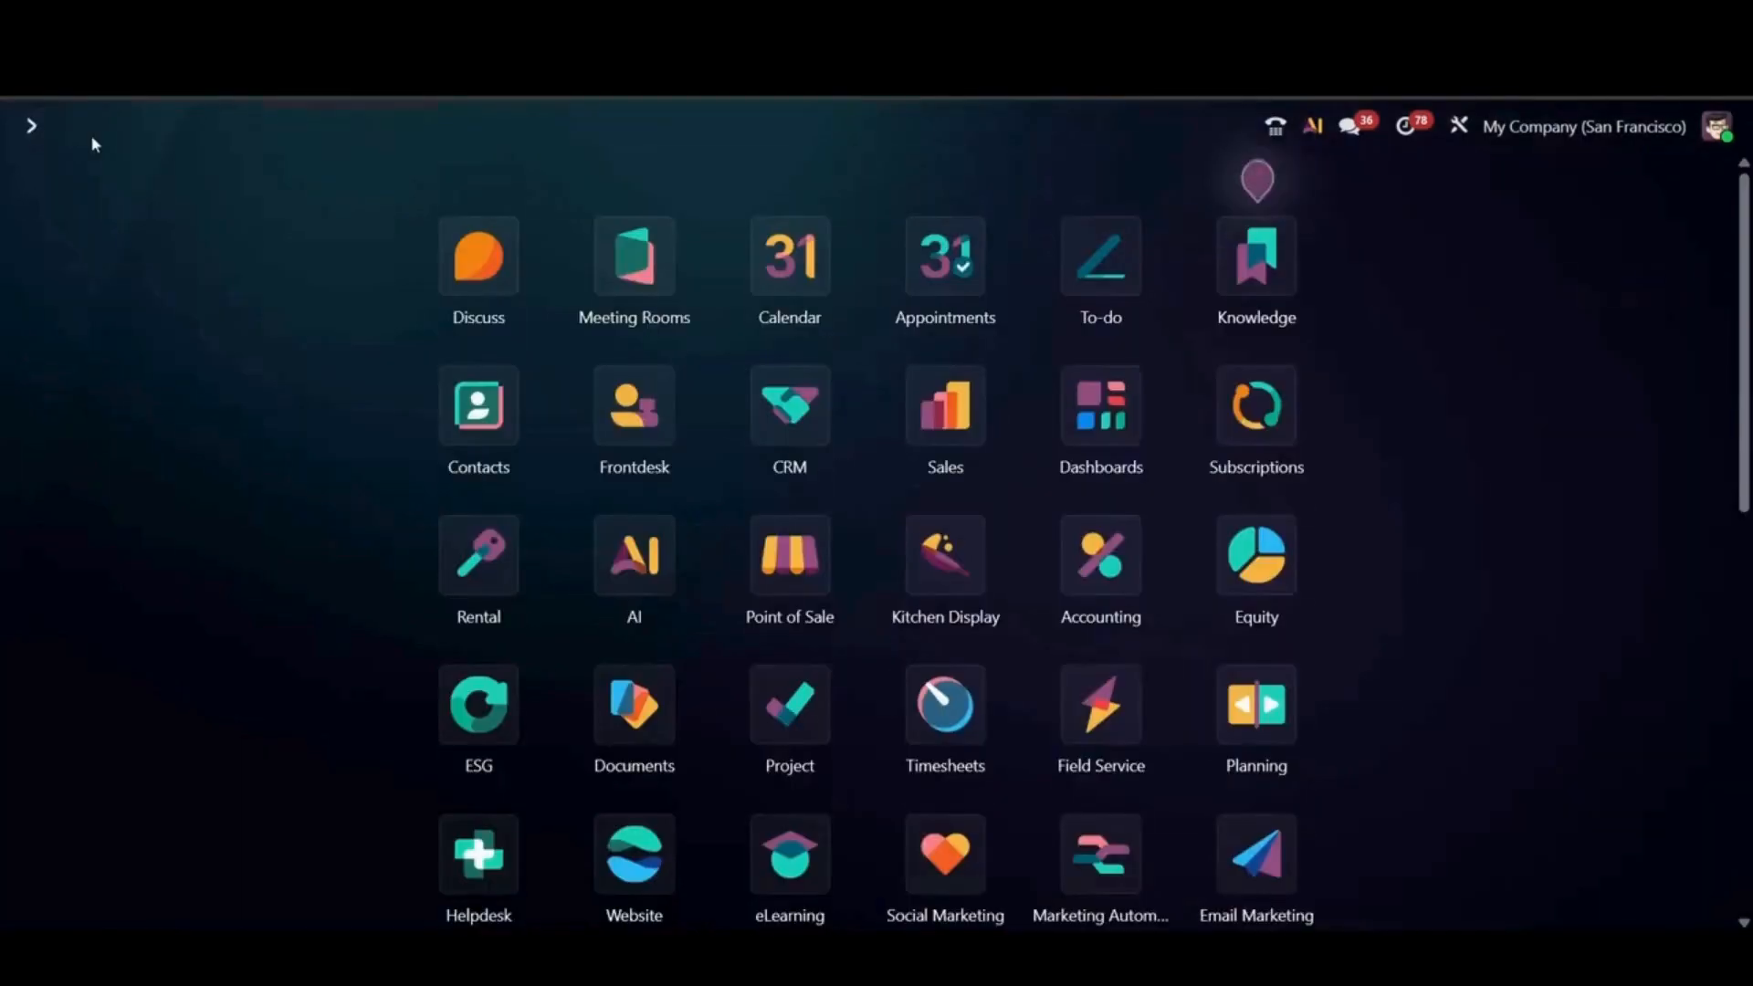
- In the Purchase app, start a request for quotation for Aperol Spritz and review the product warning
text(purc)
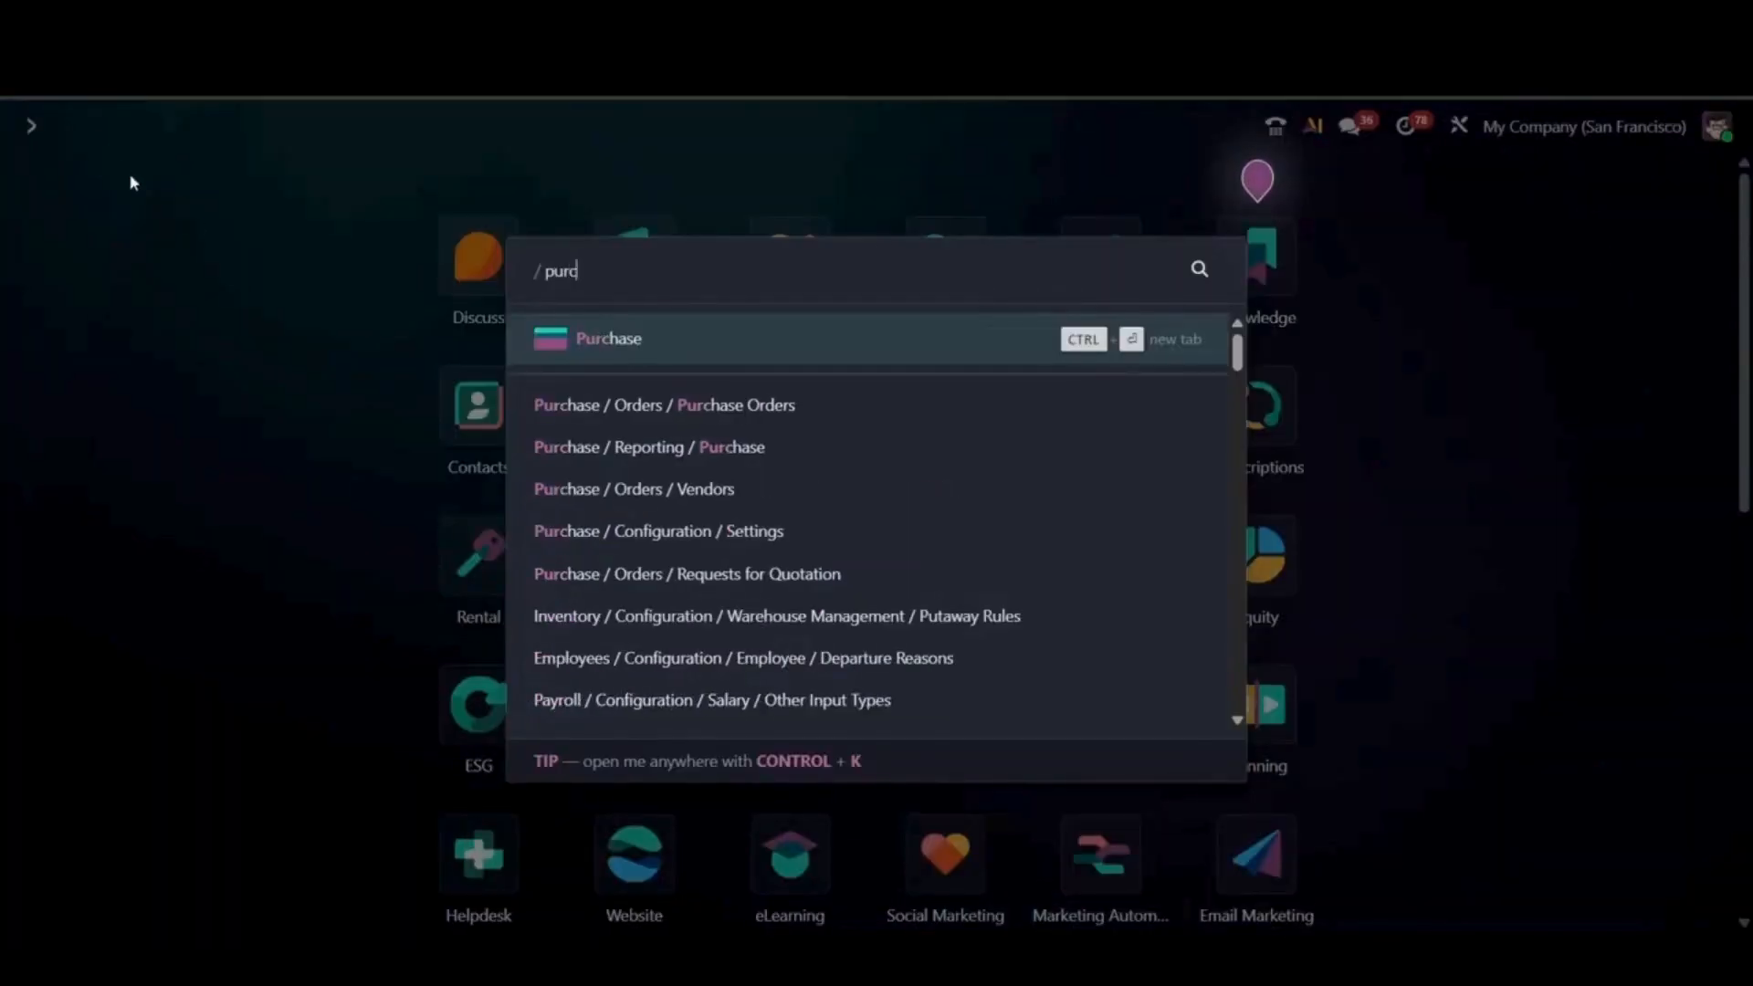
key(Return)
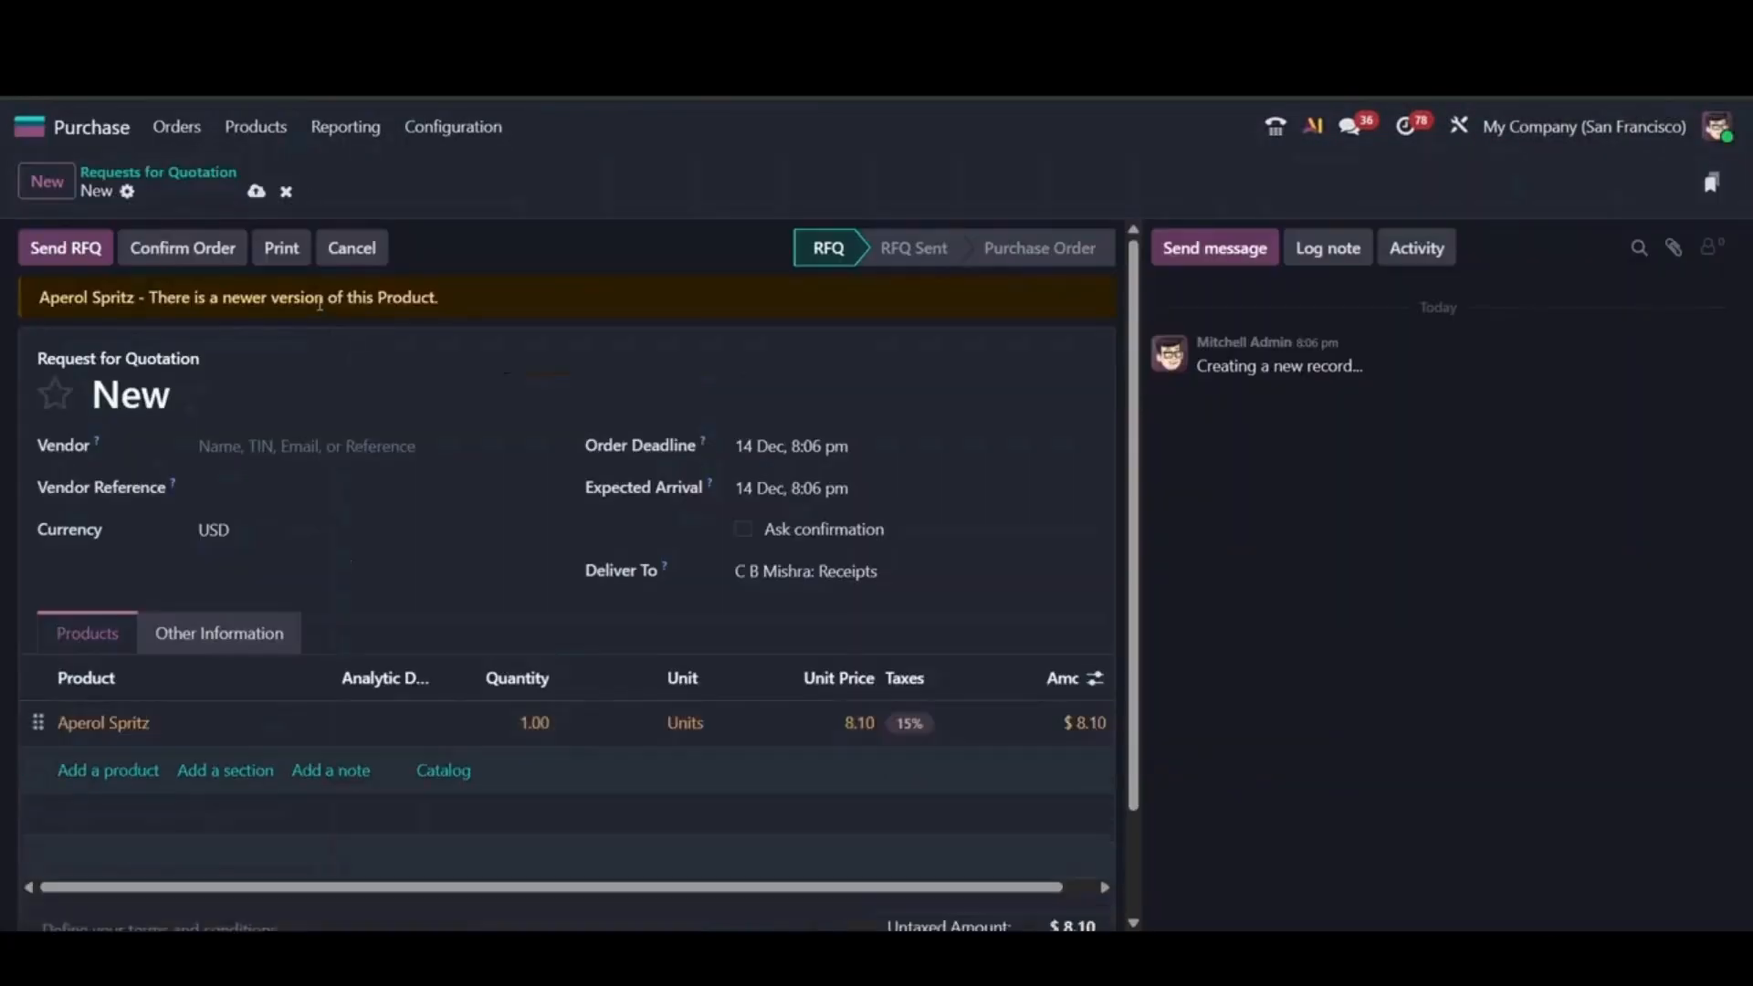
triple_click(320, 304)
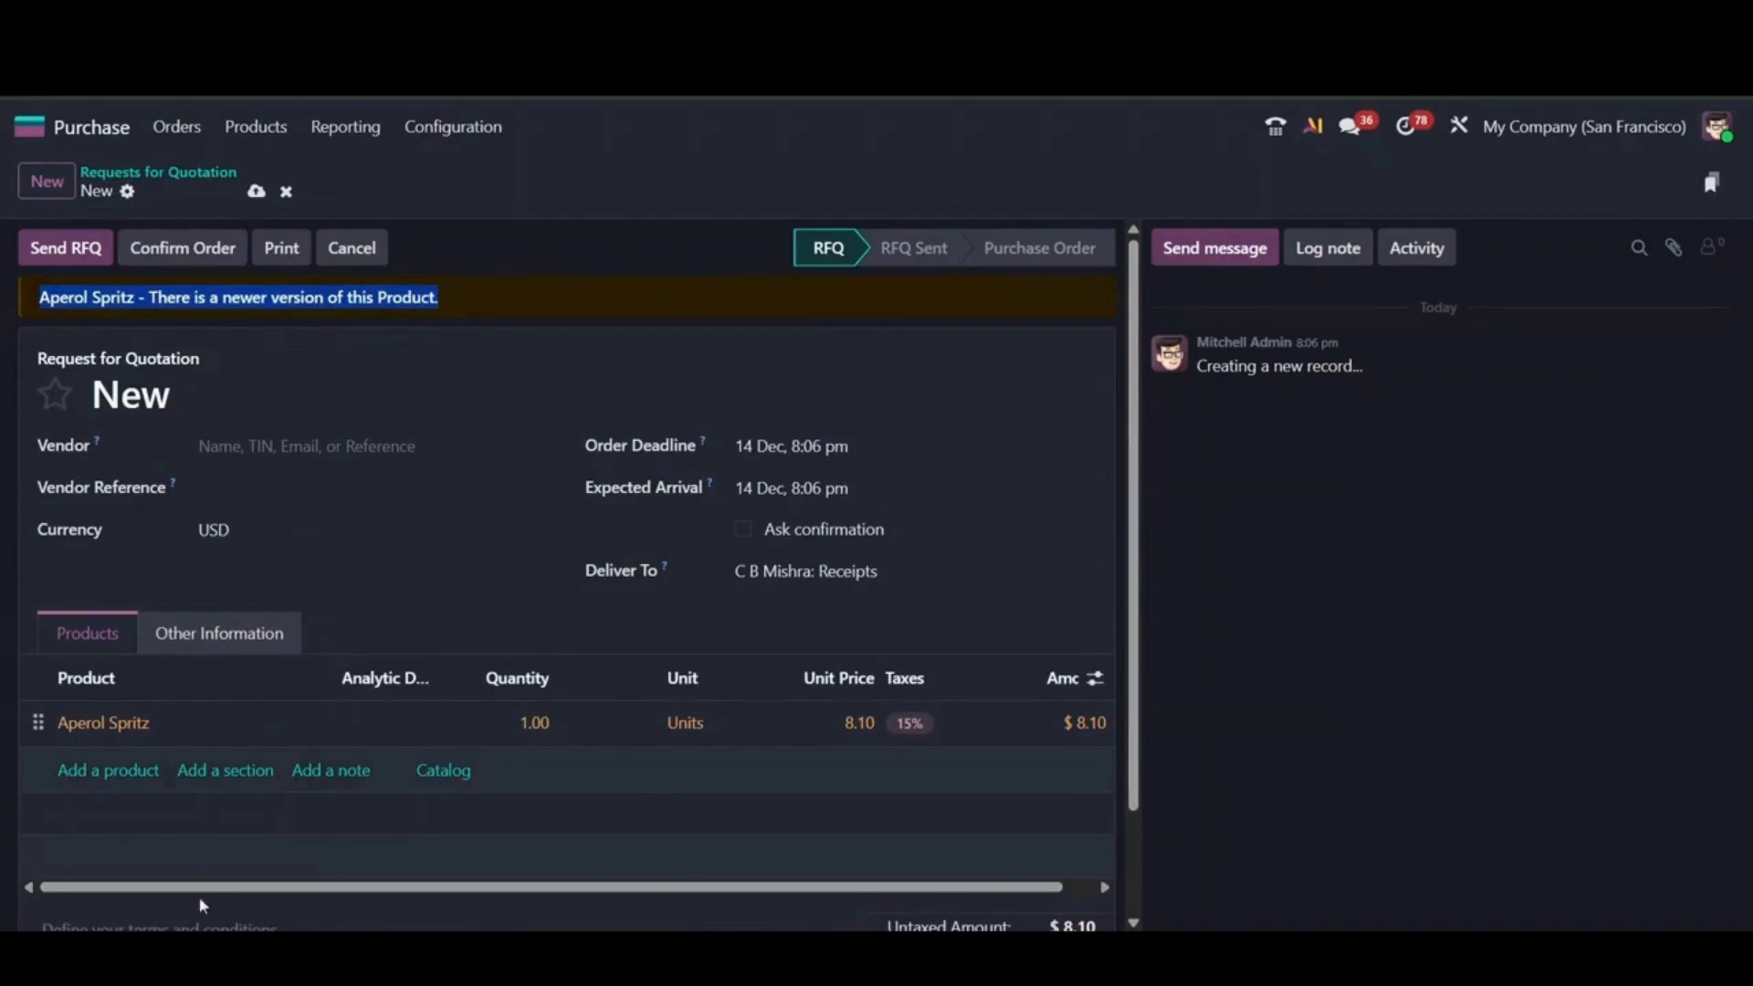
triple_click(309, 298)
- Go from the request for quotation to the vendor bills in Accounting and start a new bill
click(67, 132)
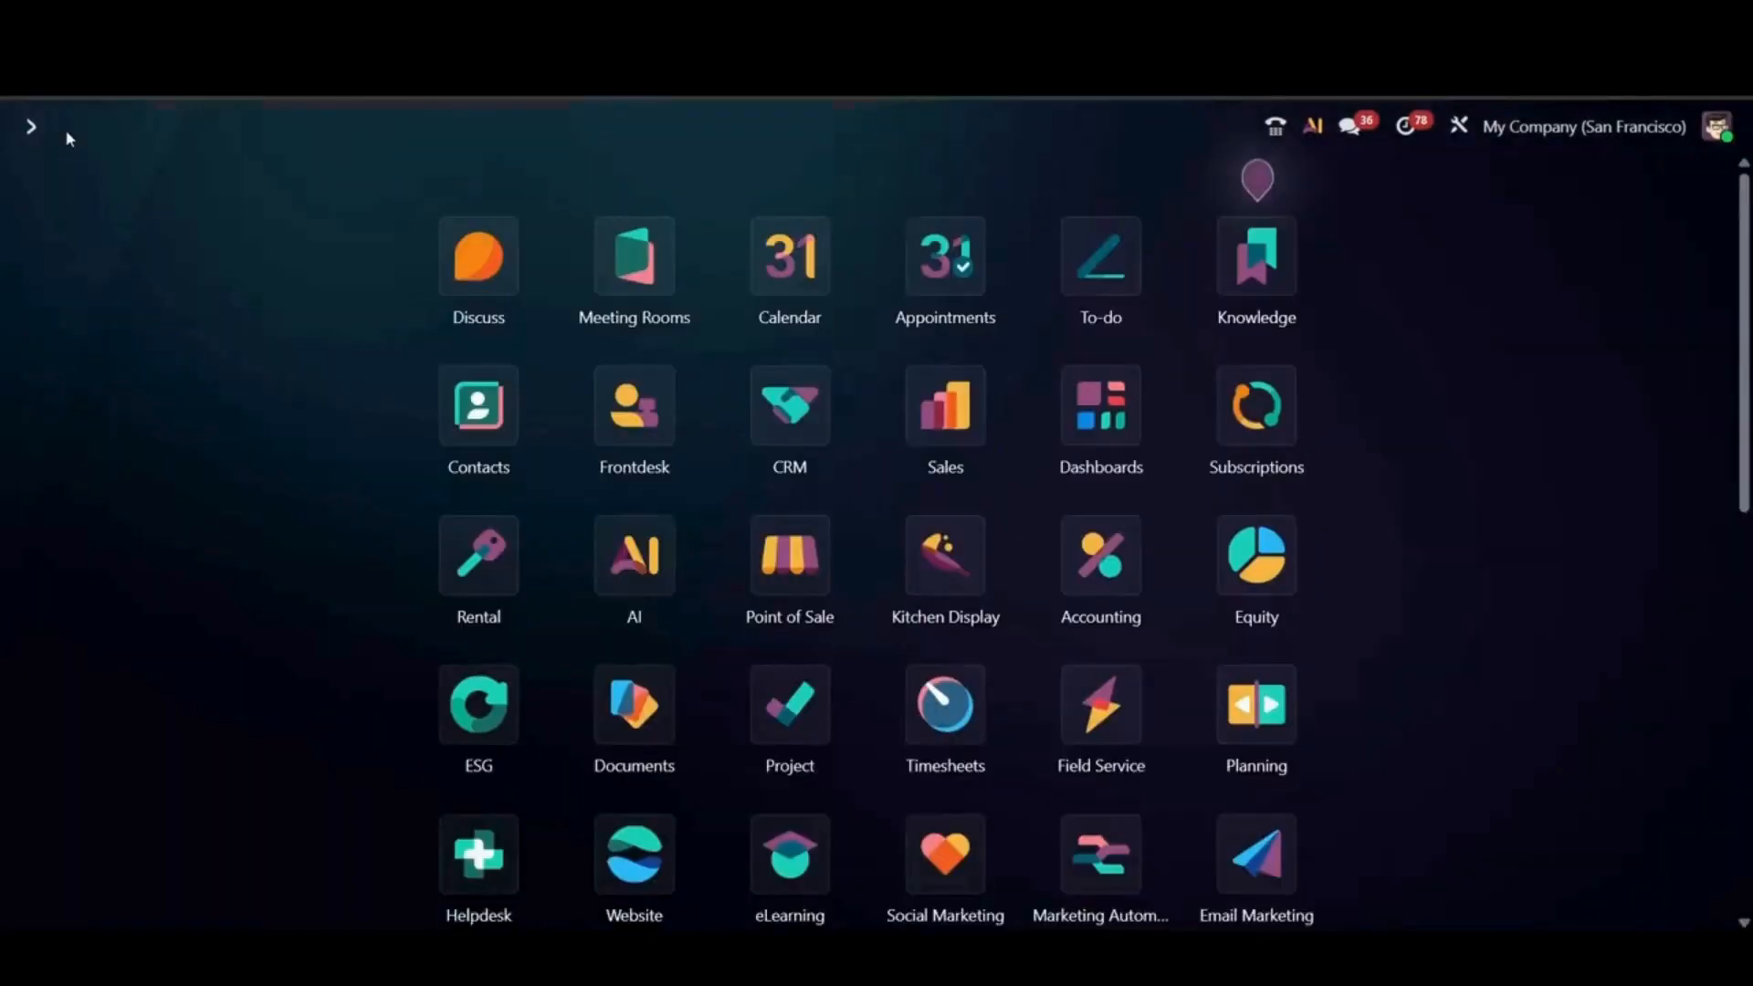
text(v)
key(BackSpace)
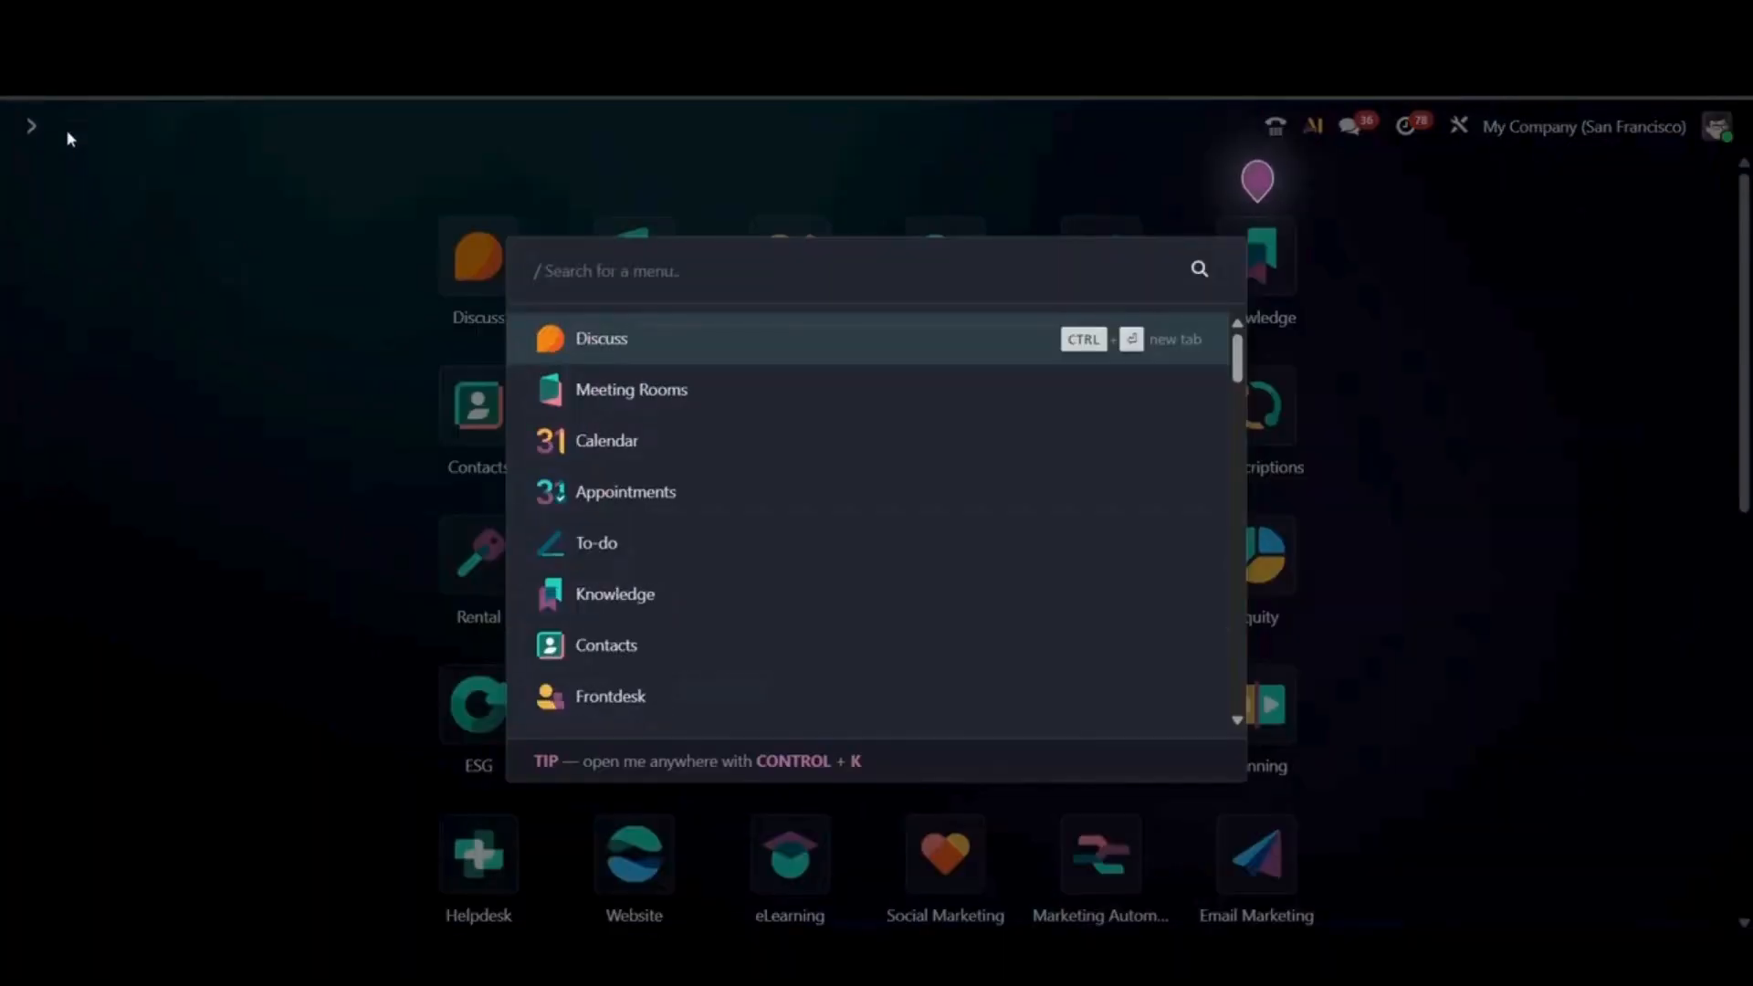
text(bill)
key(Down)
key(Return)
click(57, 187)
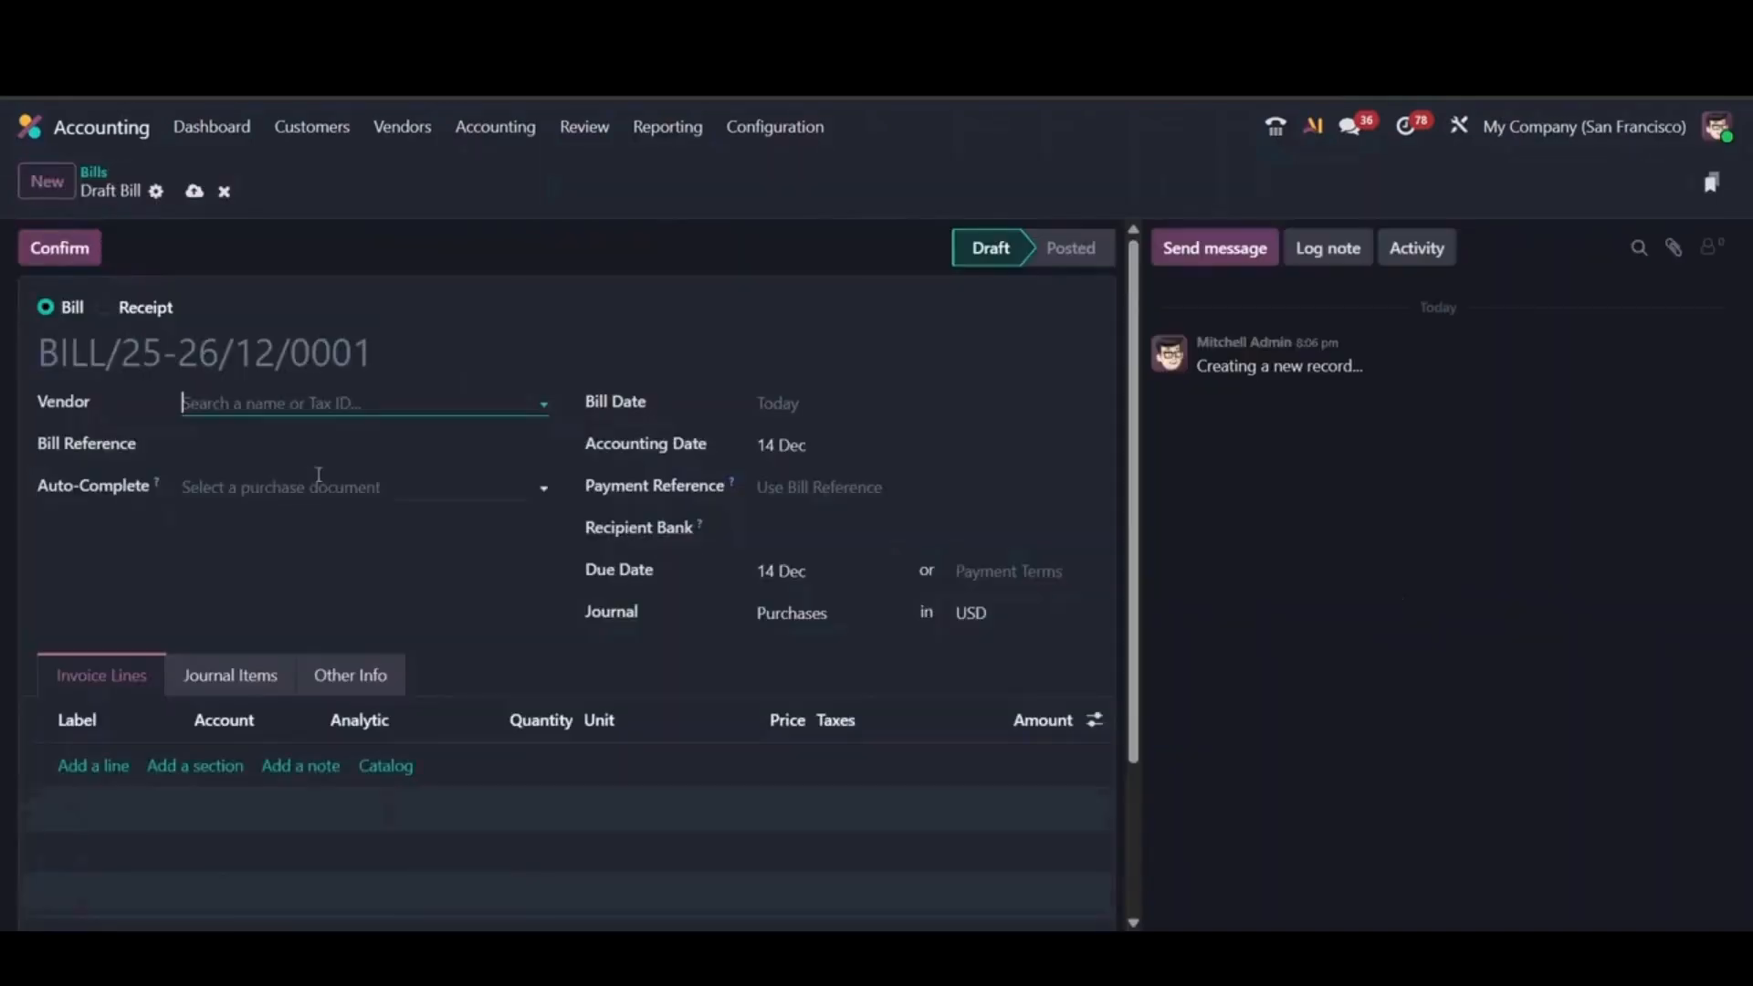
- Add Aperol Spritz as a line on the new bill and review the product warning
click(80, 764)
text(ap)
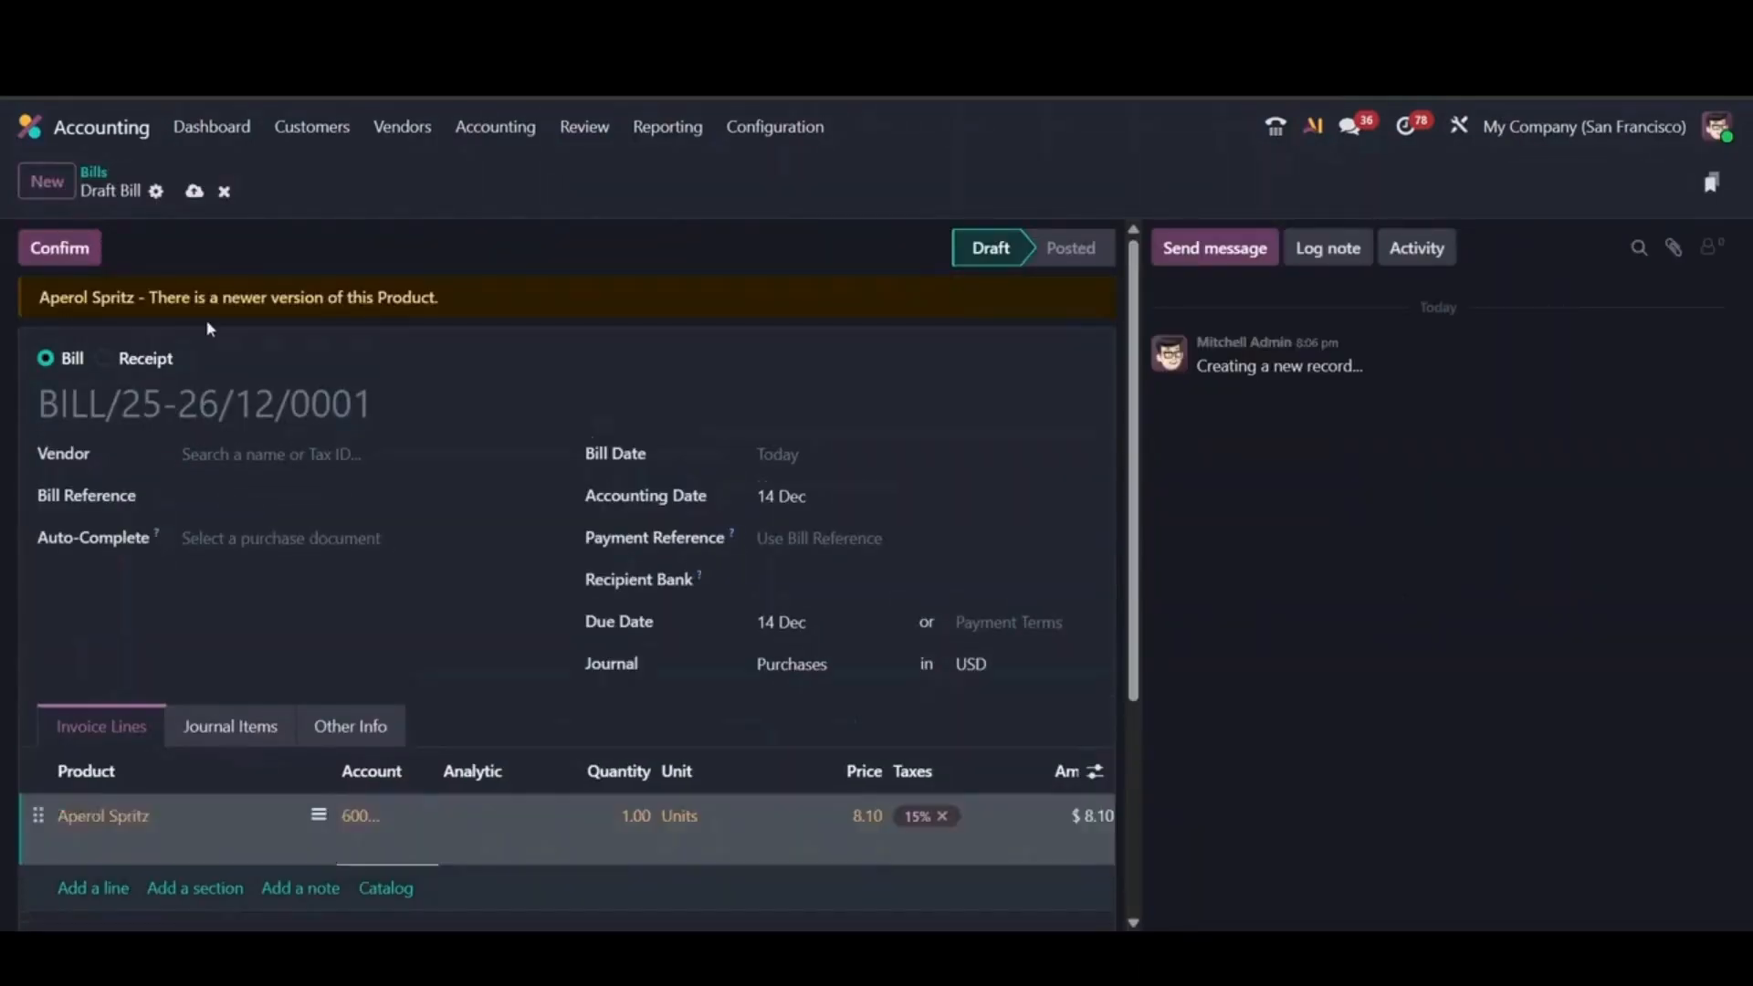
click(209, 327)
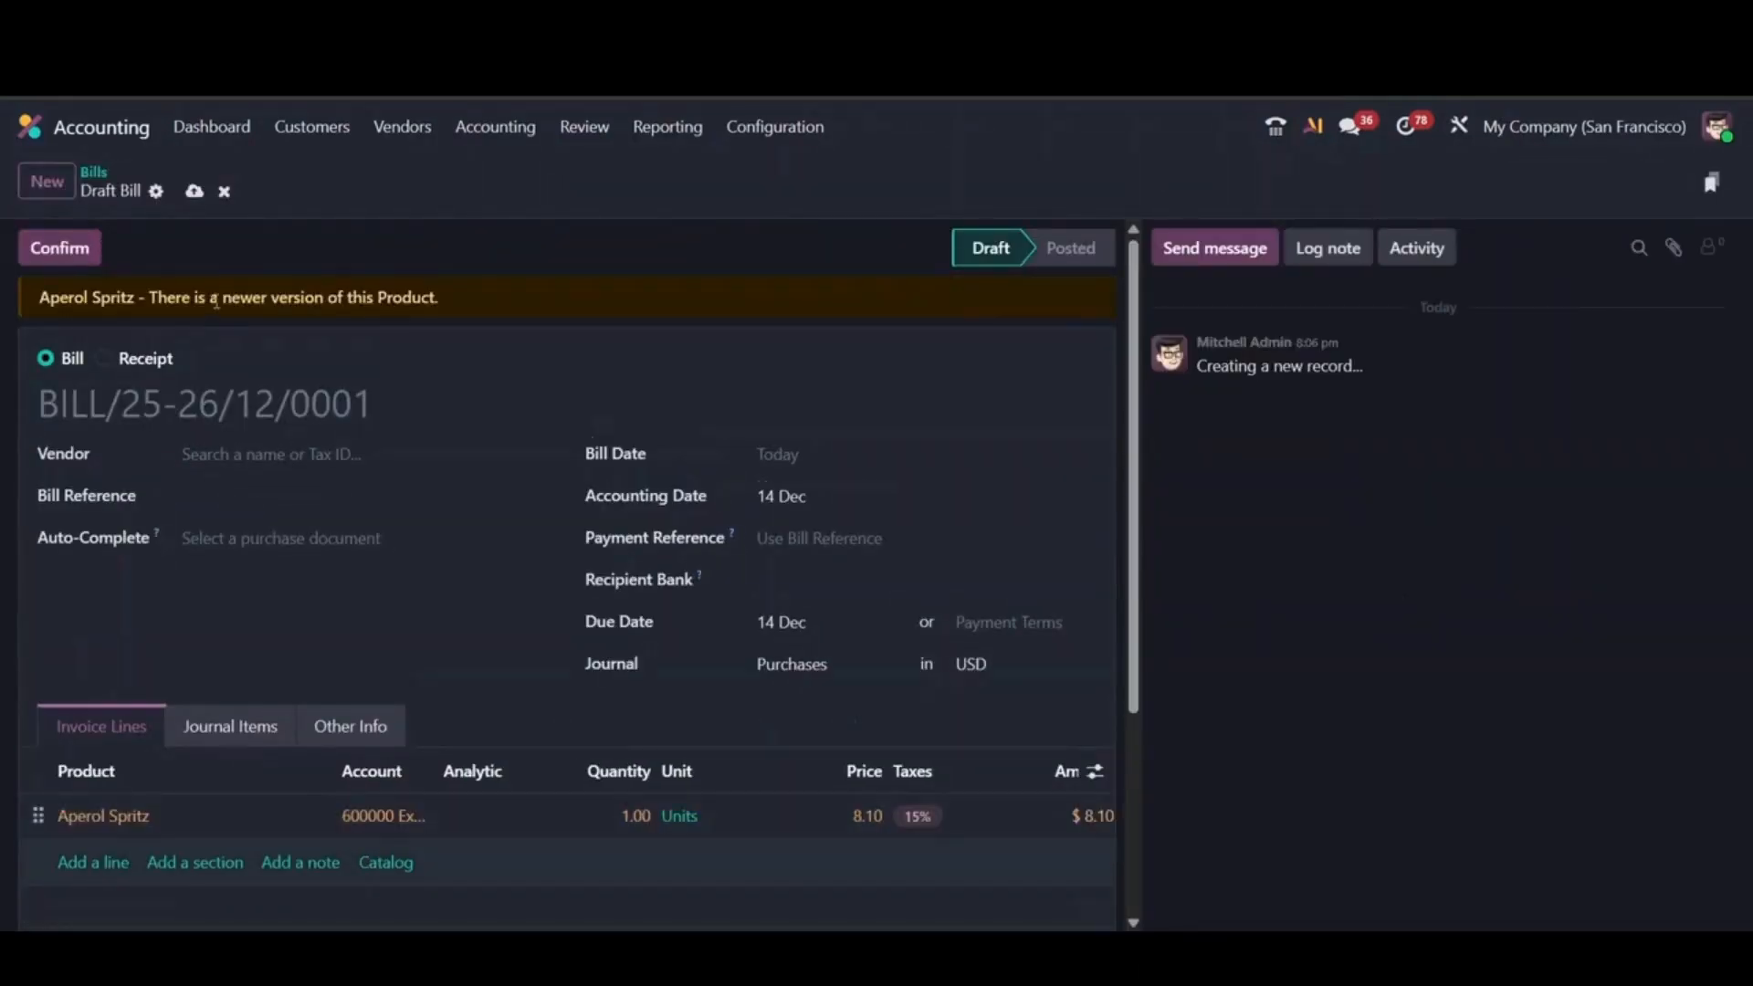
triple_click(218, 301)
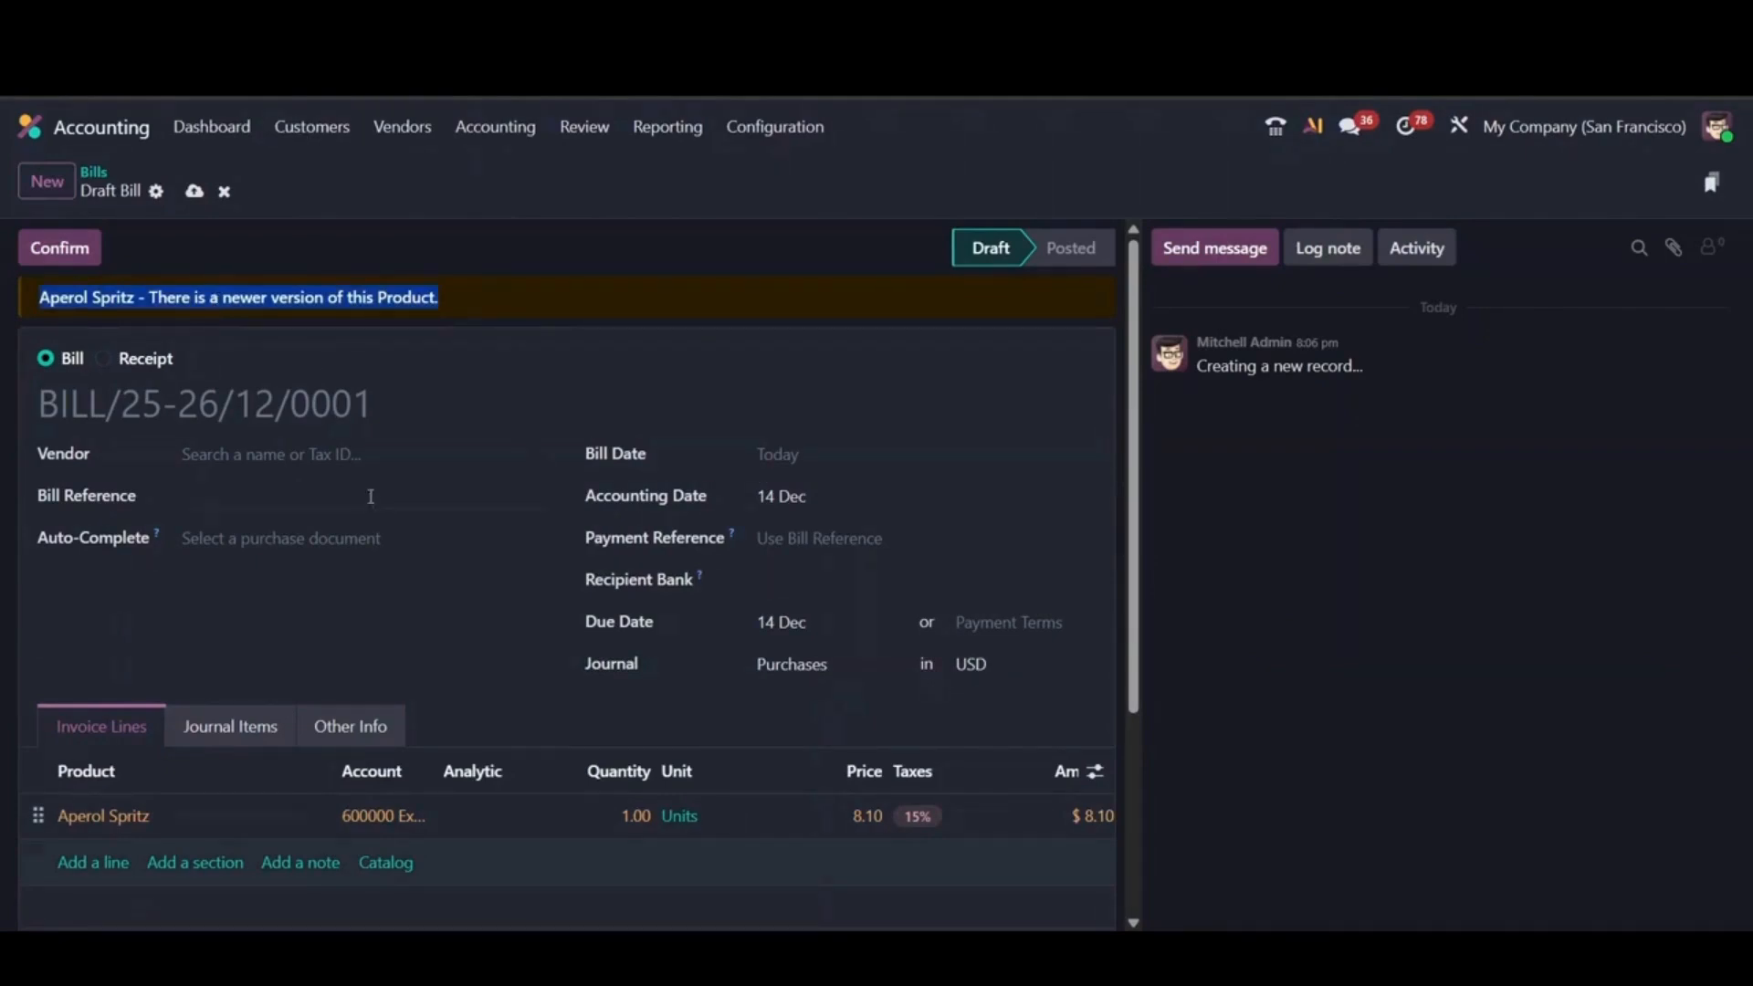
click(129, 137)
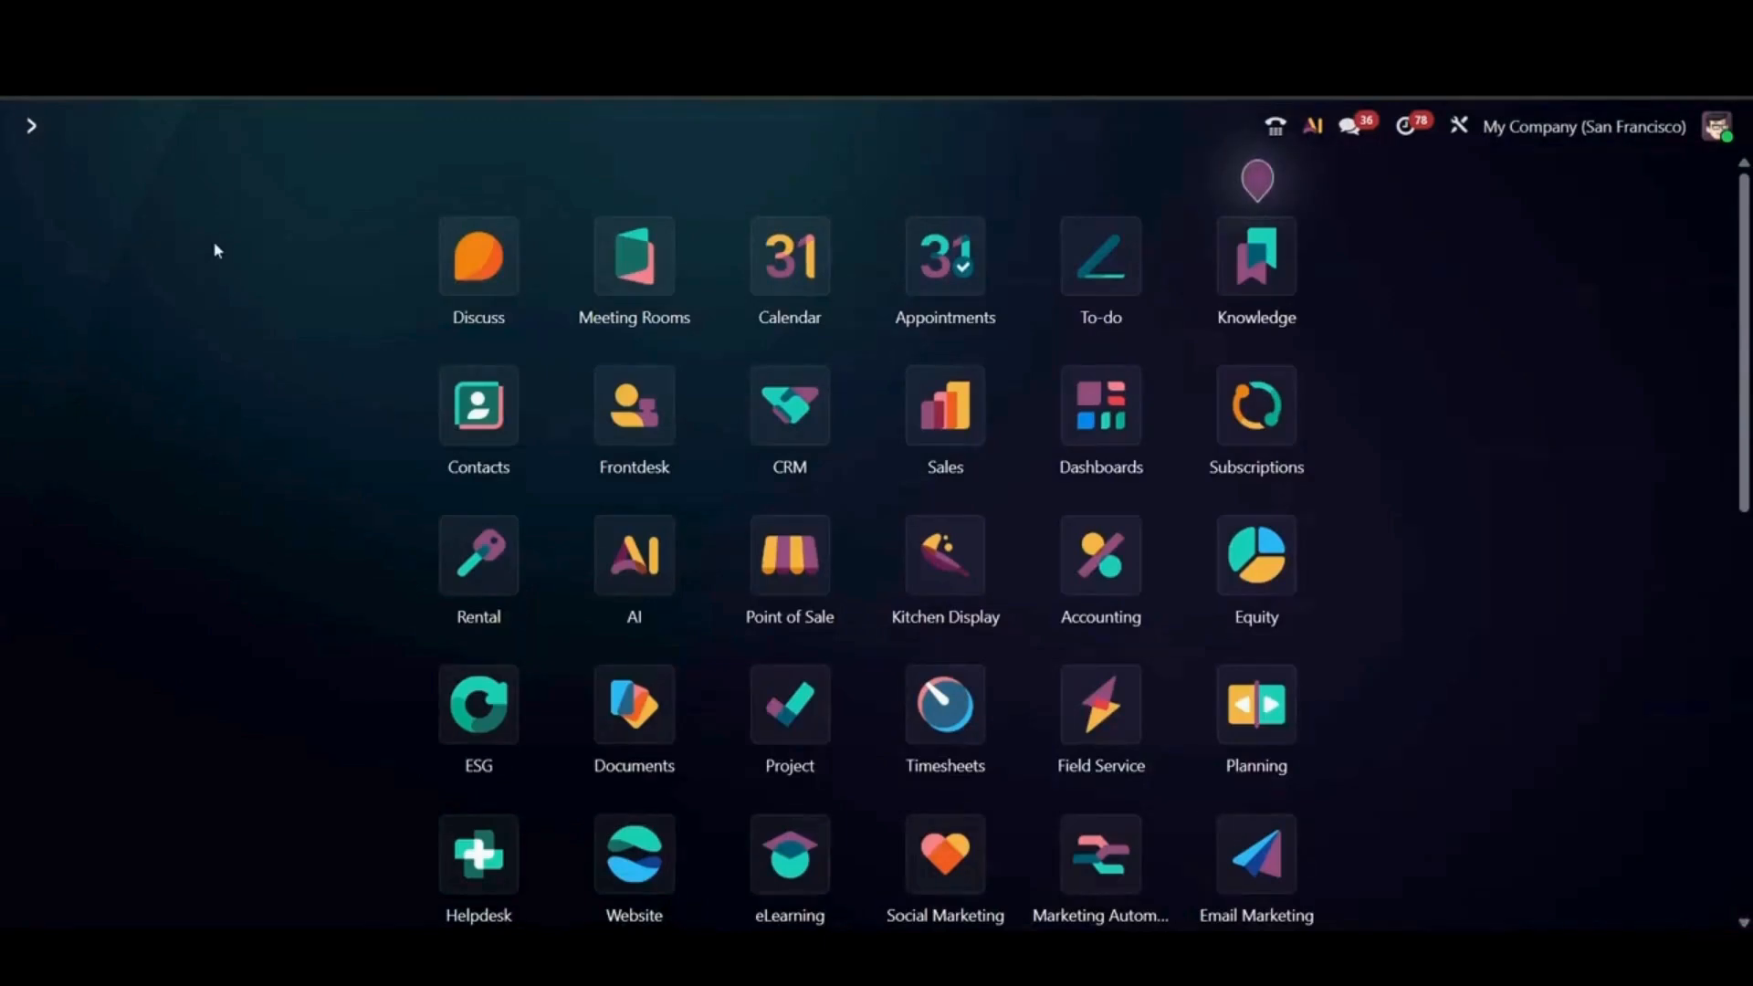
text(in)
key(Escape)
scroll(506, 555, down, 5)
scroll(493, 498, up, 5)
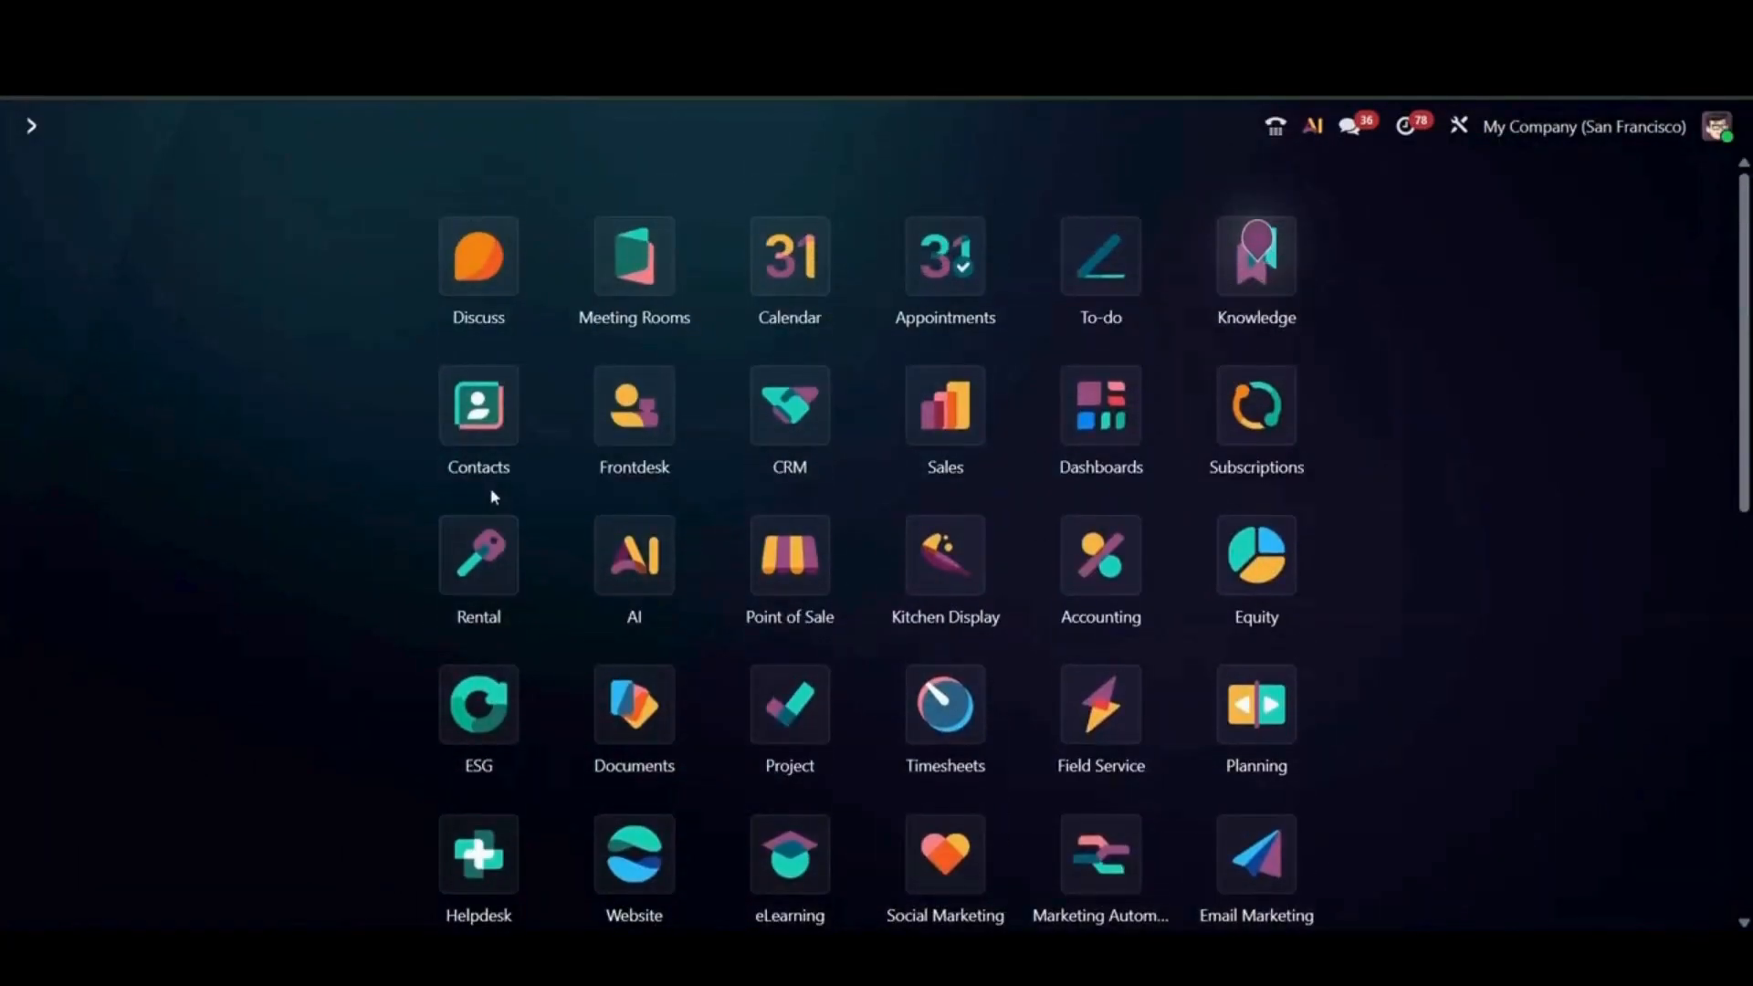
- Examine the warning on sales orders and invoices in the notes of the contact that carries the warnings
scroll(493, 498, down, 8)
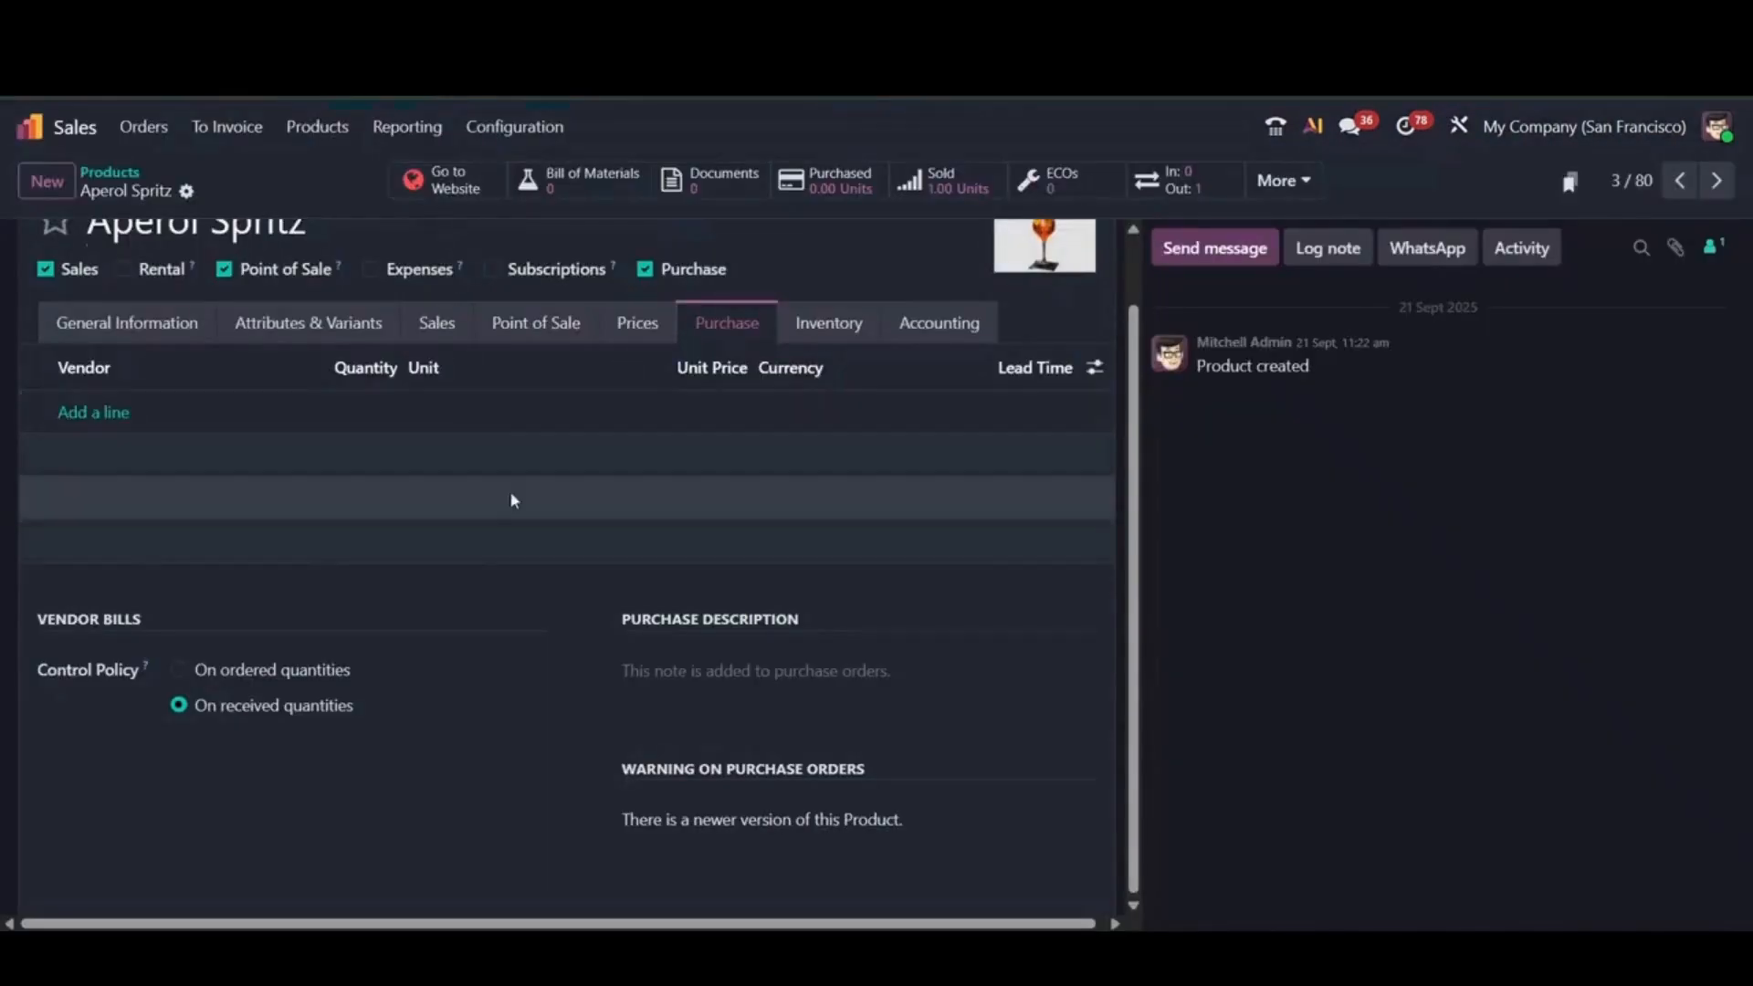
scroll(513, 493, up, 2)
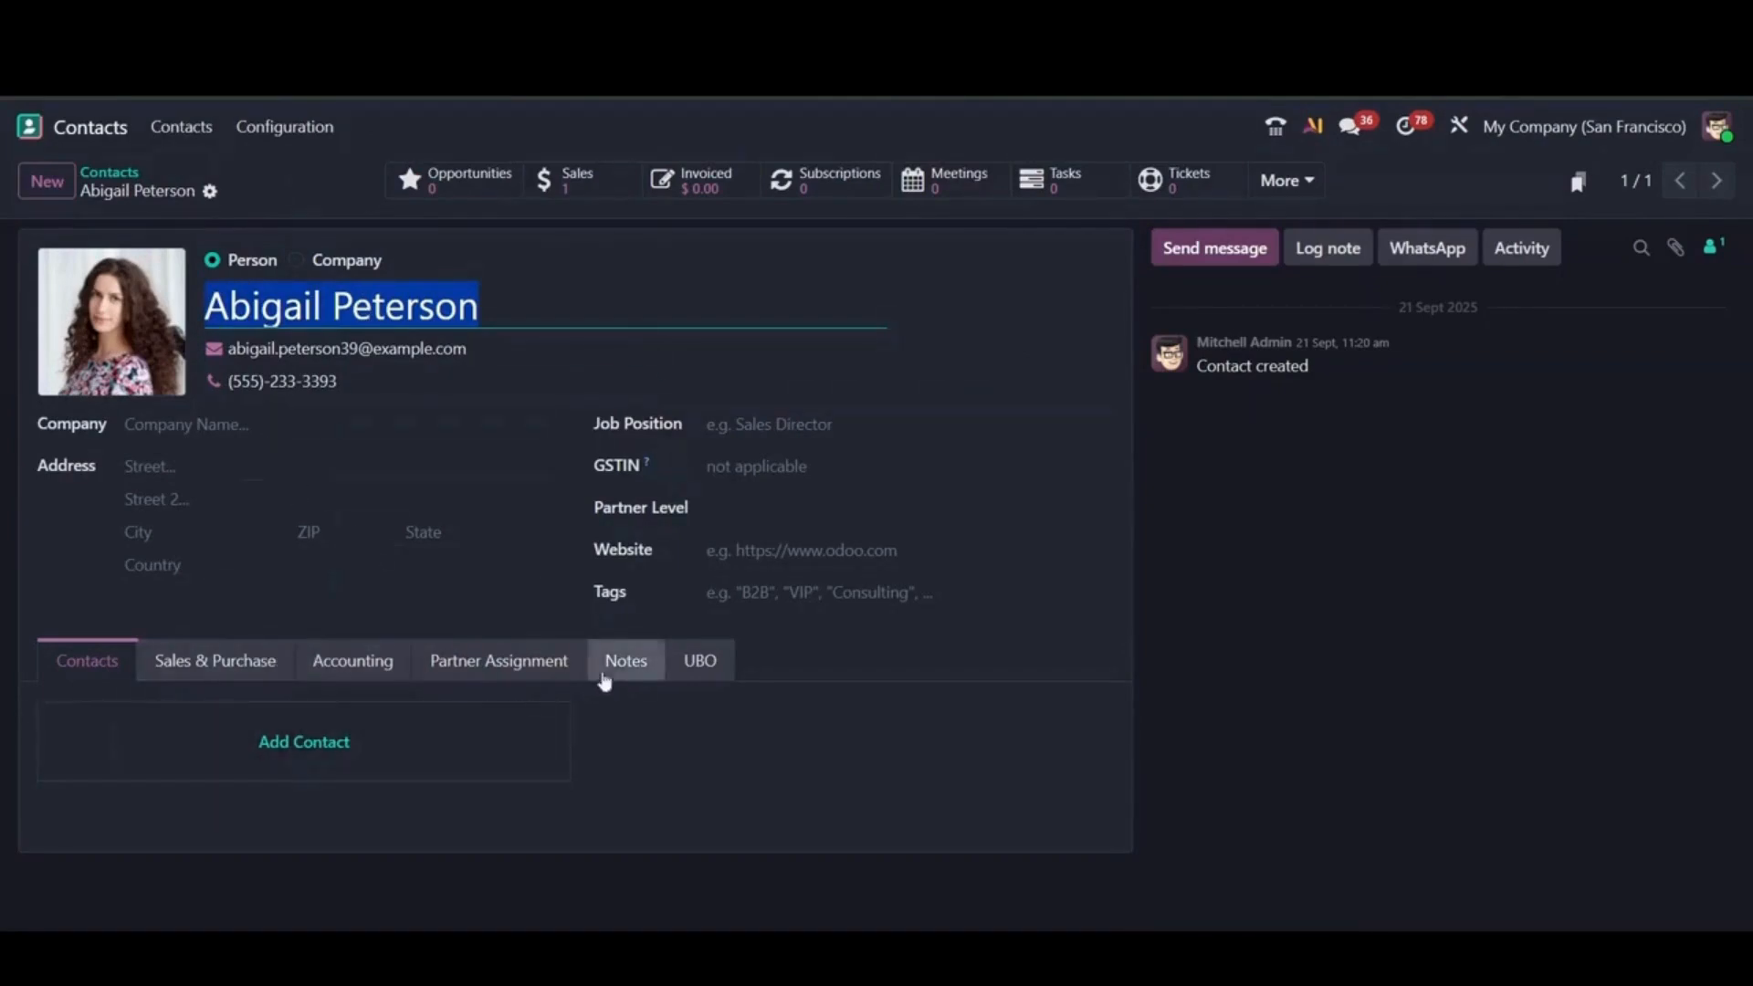
click(612, 671)
scroll(481, 720, down, 2)
scroll(481, 720, down, 2)
click(441, 702)
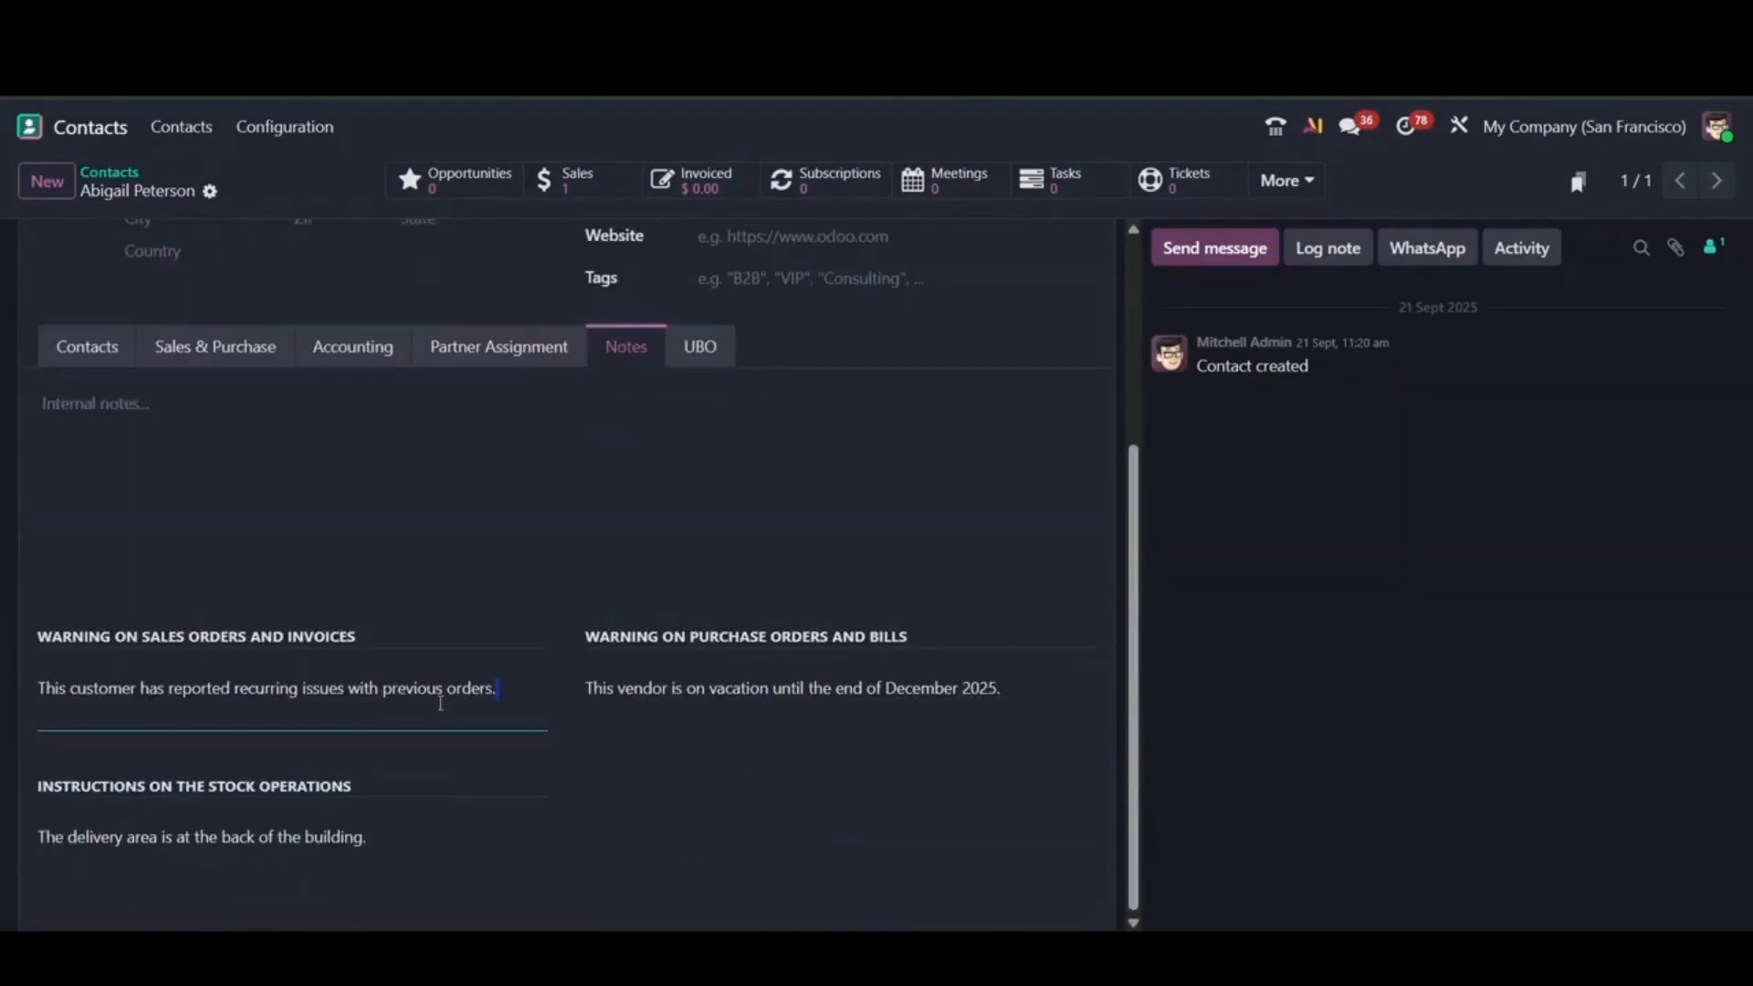
key(ctrl+a)
scroll(416, 529, up, 2)
scroll(415, 525, up, 2)
scroll(411, 470, down, 4)
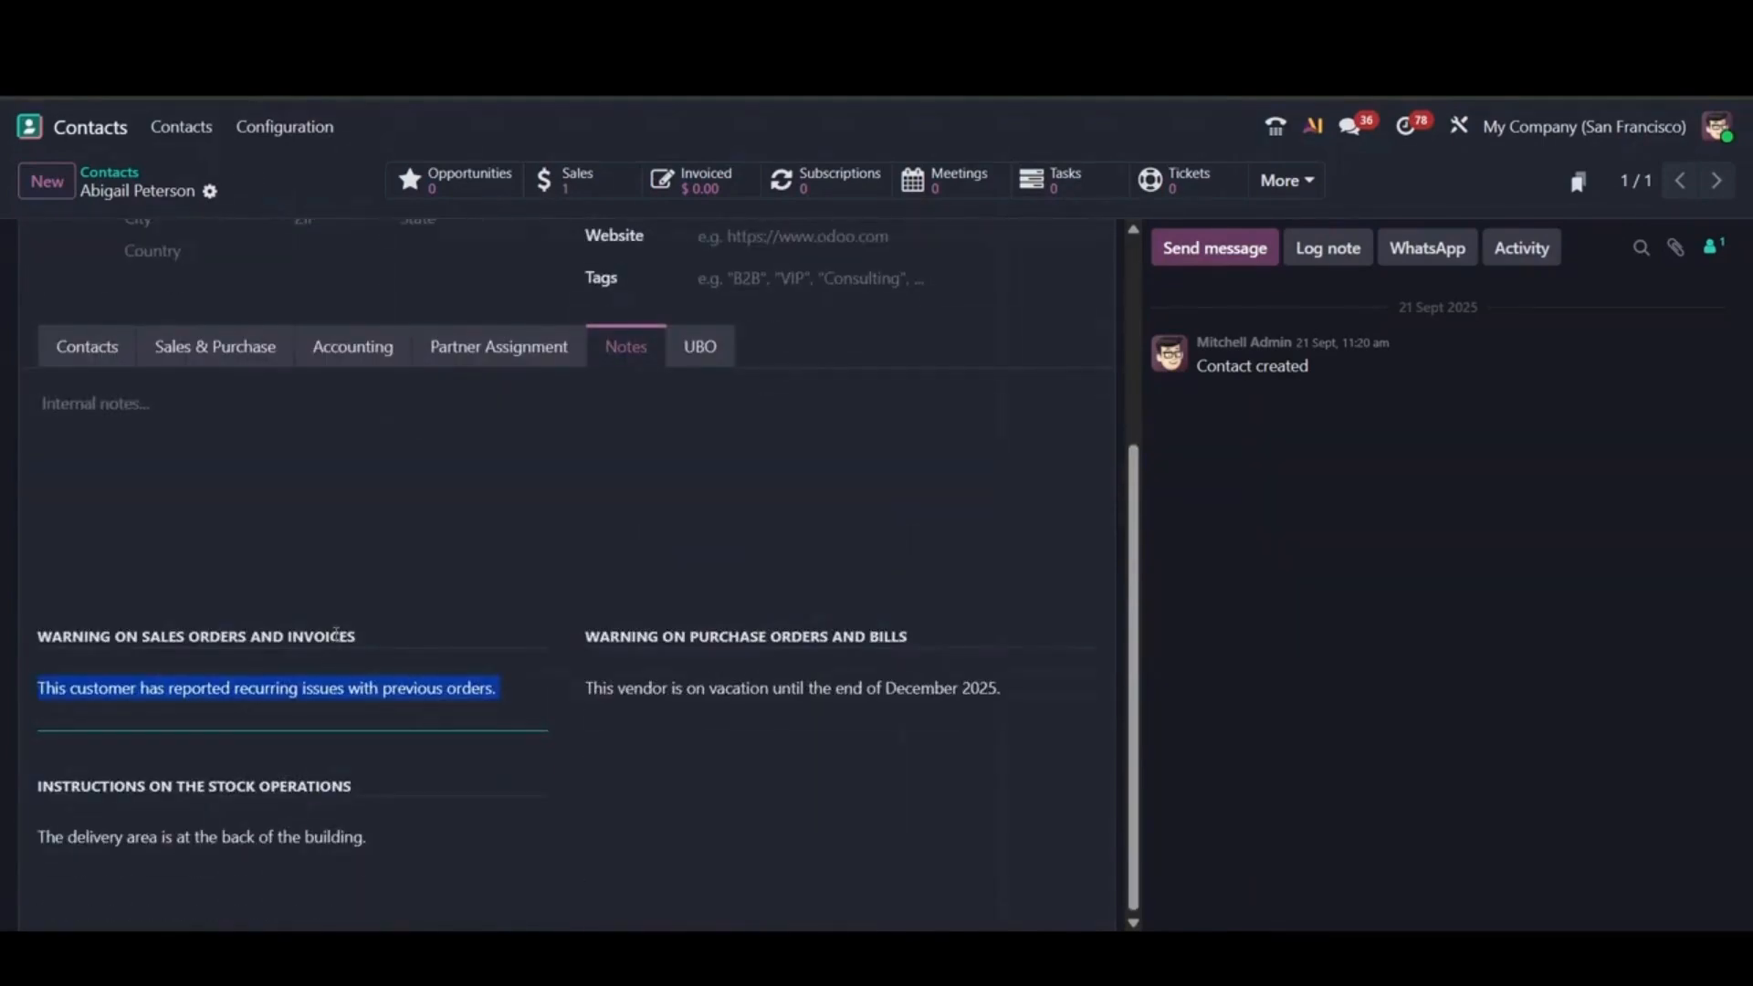
- Examine the contact's warning on purchase orders and bills and its instructions on the stock operations
double_click(752, 713)
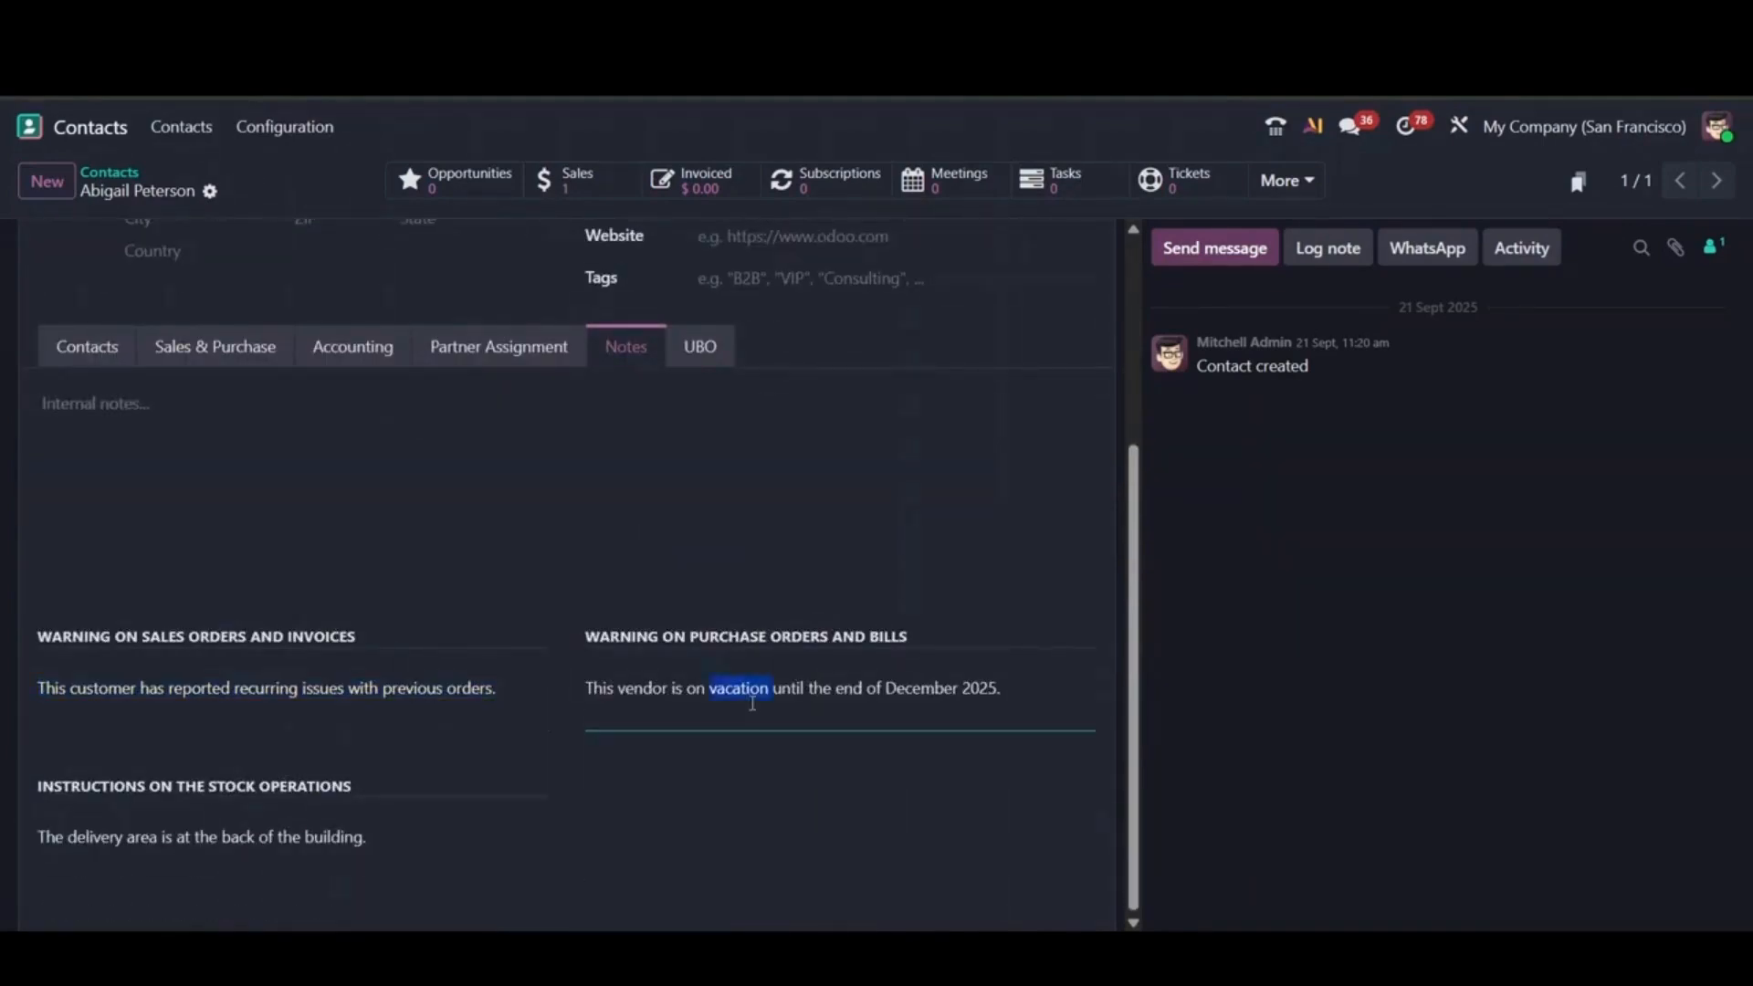
key(ctrl+a)
double_click(210, 837)
key(ctrl+a)
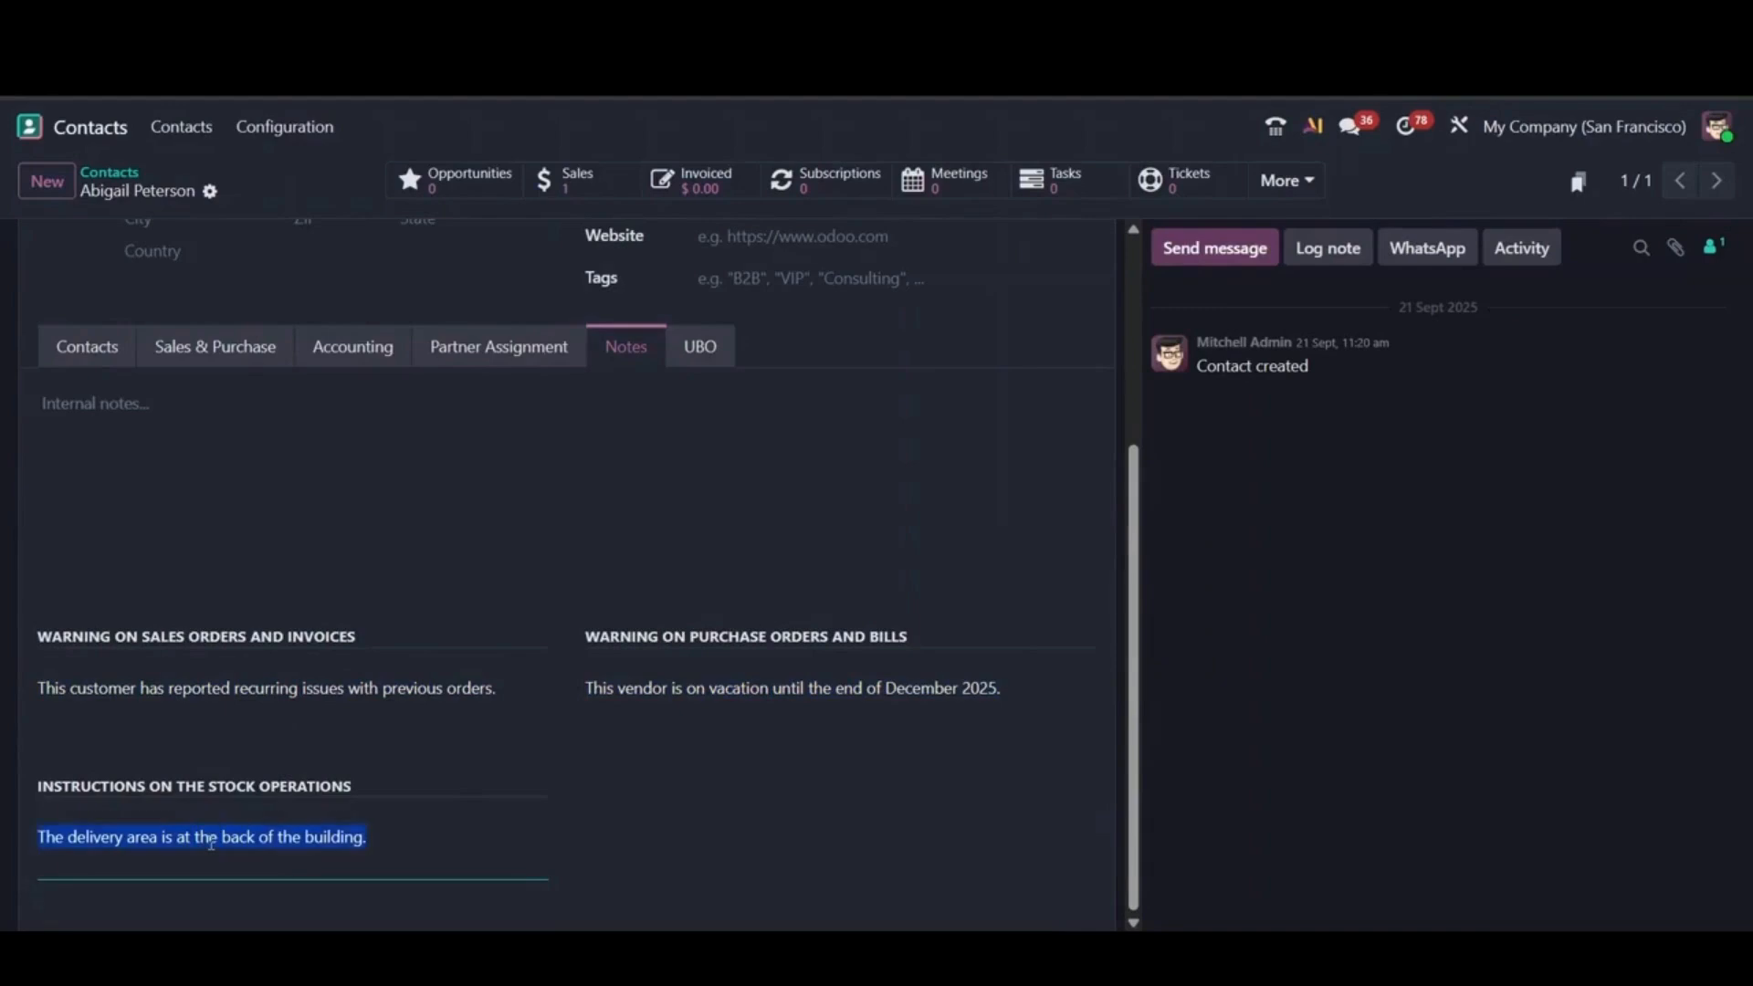
scroll(347, 584, up, 3)
scroll(319, 403, down, 3)
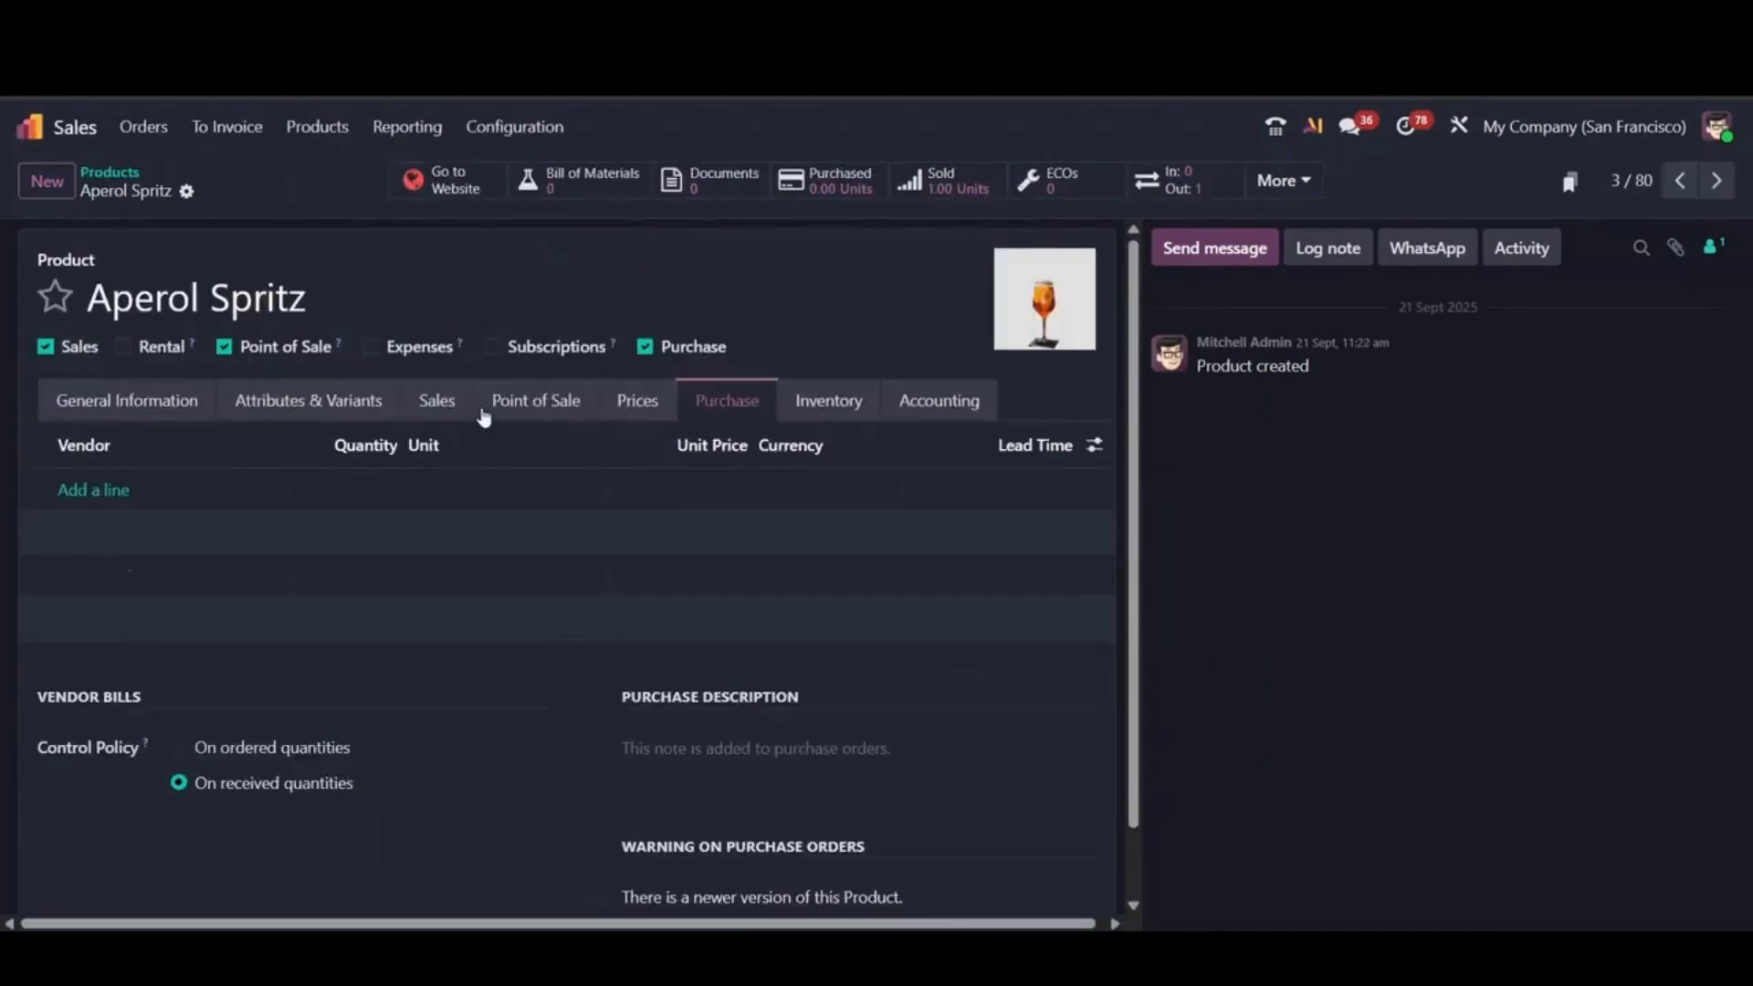
- Examine the warning on sales orders of the Aperol Spritz product and return to its purchase settings
scroll(484, 427, down, 1)
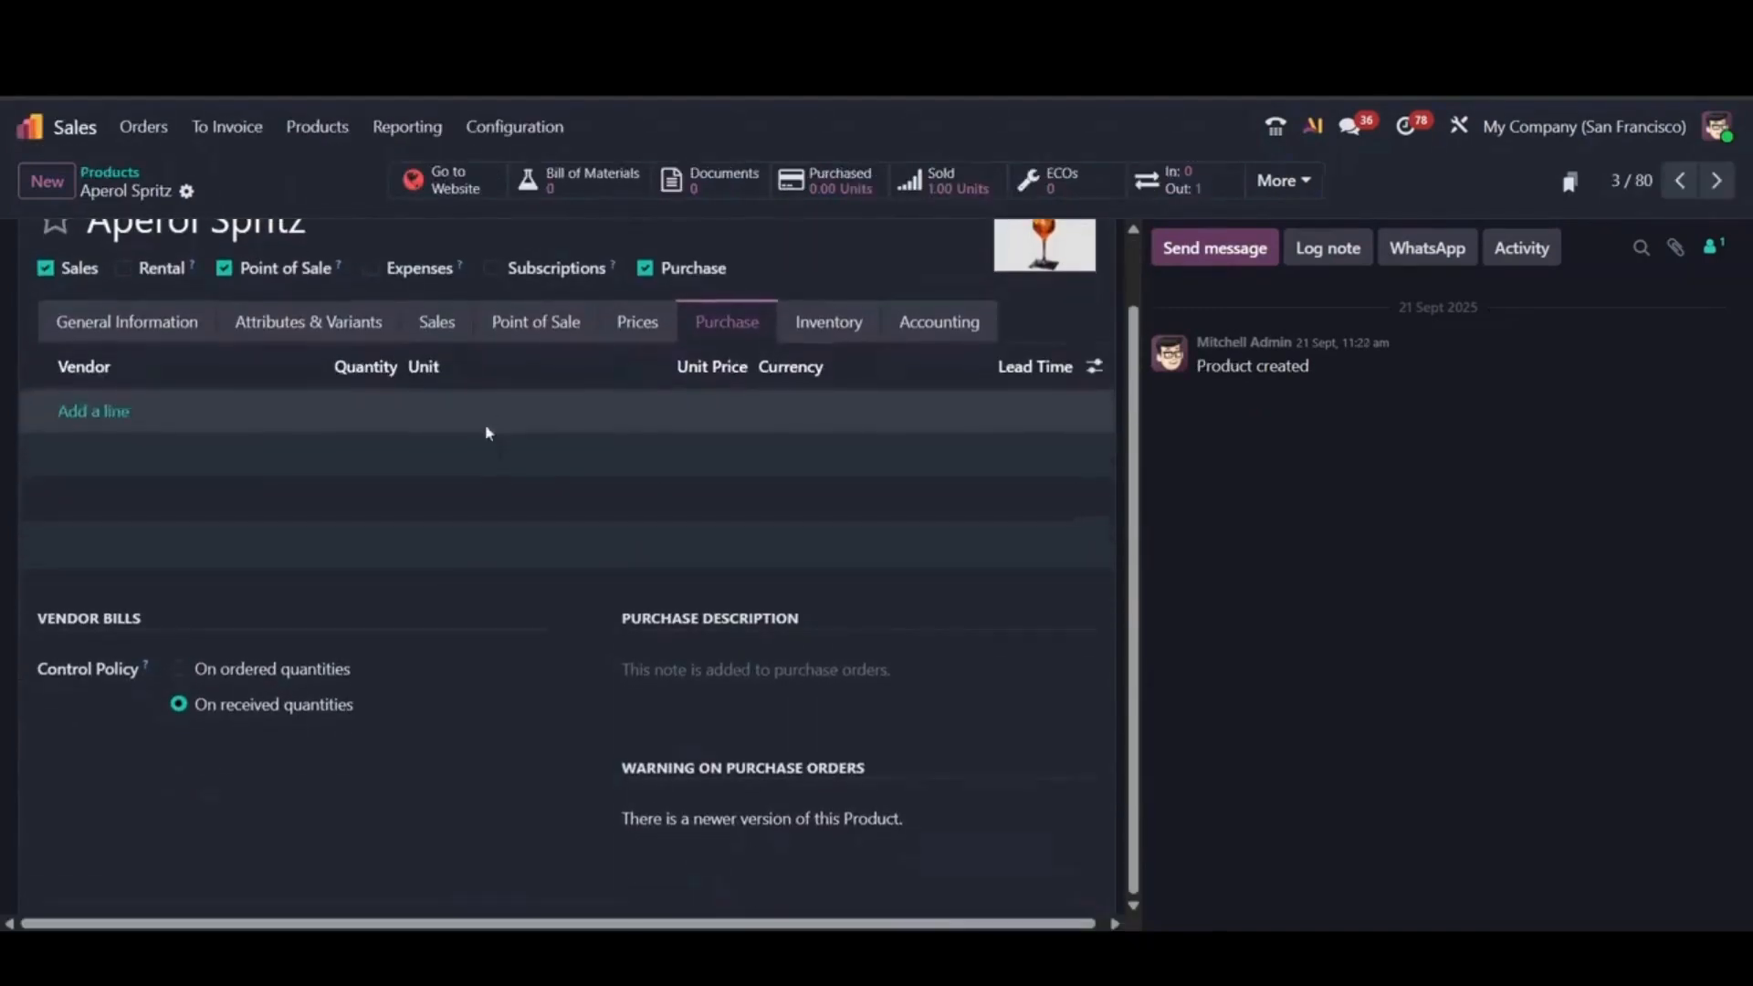
click(437, 324)
scroll(313, 344, down, 3)
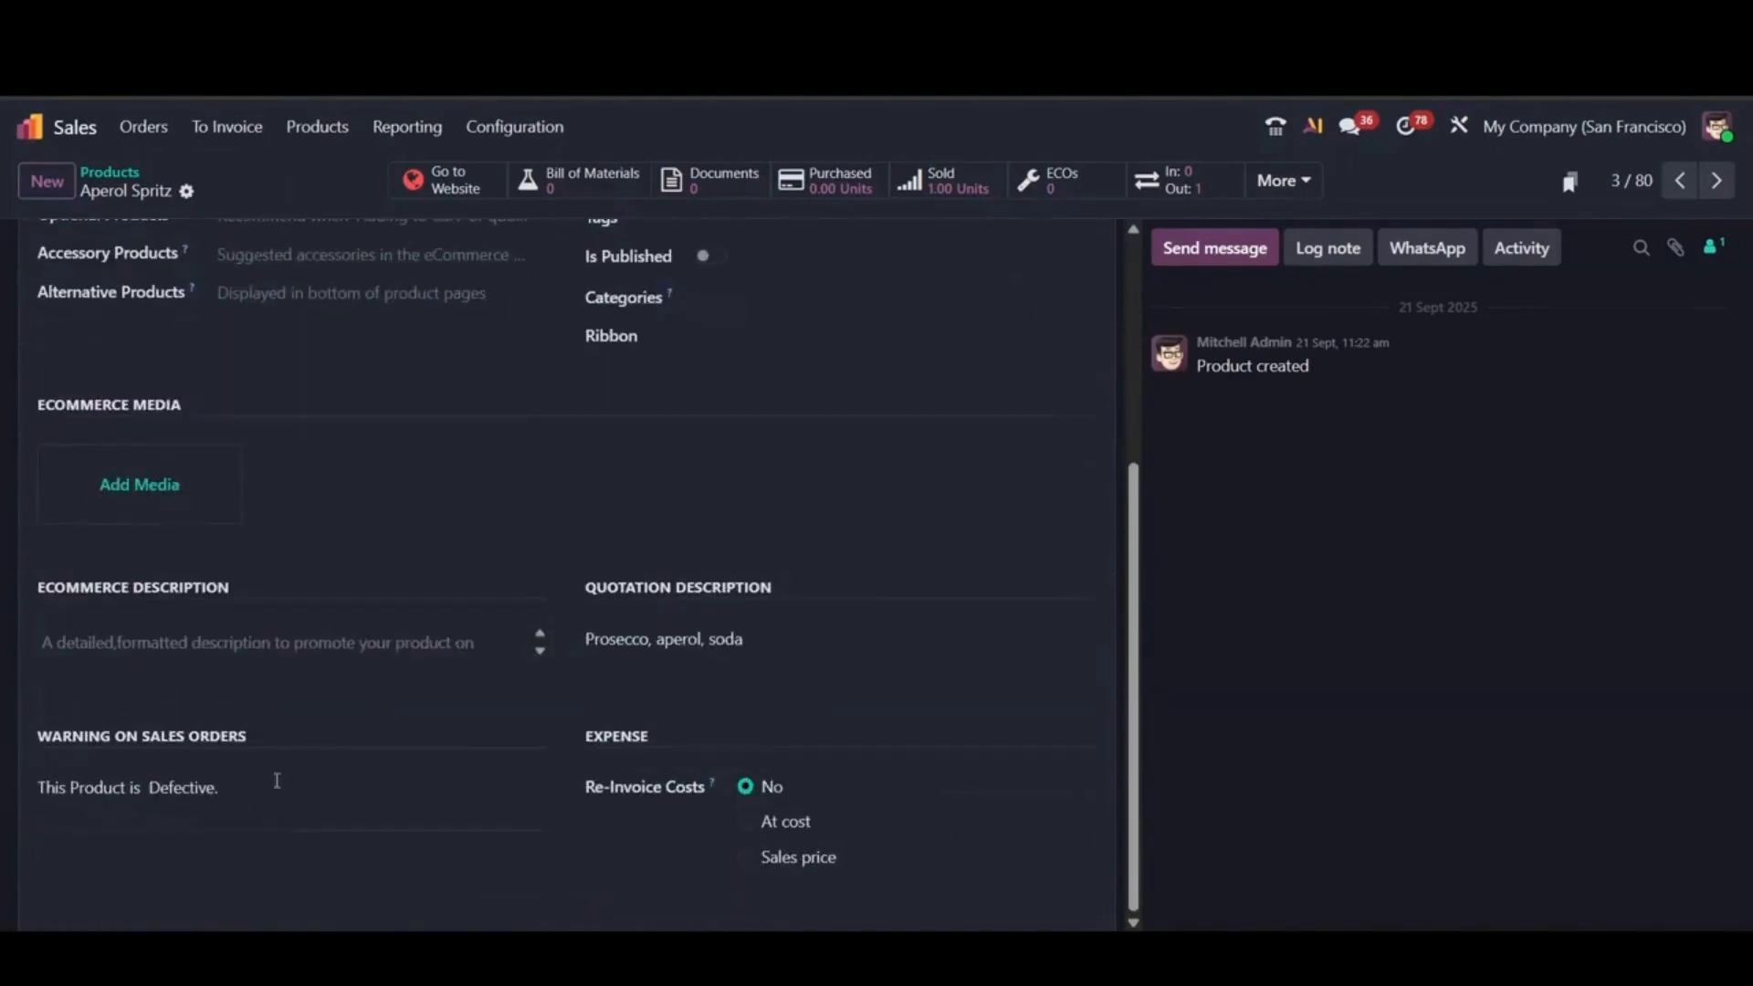
scroll(708, 415, up, 5)
click(711, 413)
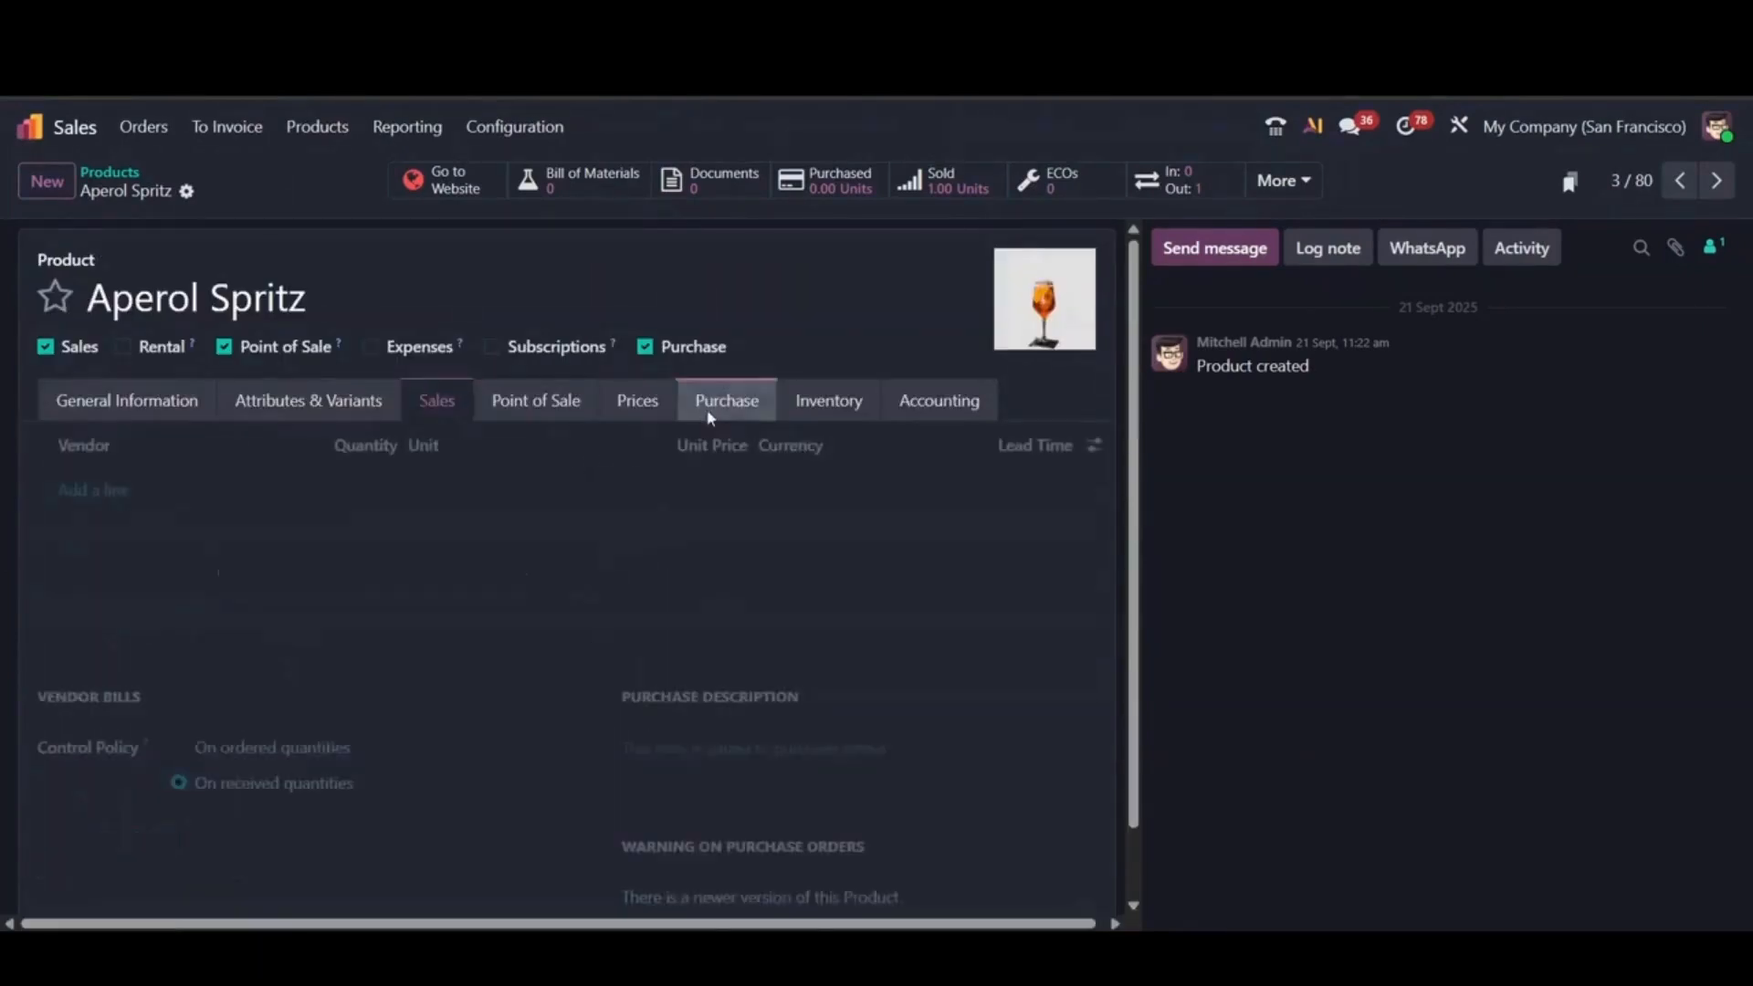
- Review the purchase settings of Aperol Spritz and highlight the text of its warning on sales orders
scroll(511, 776, down, 1)
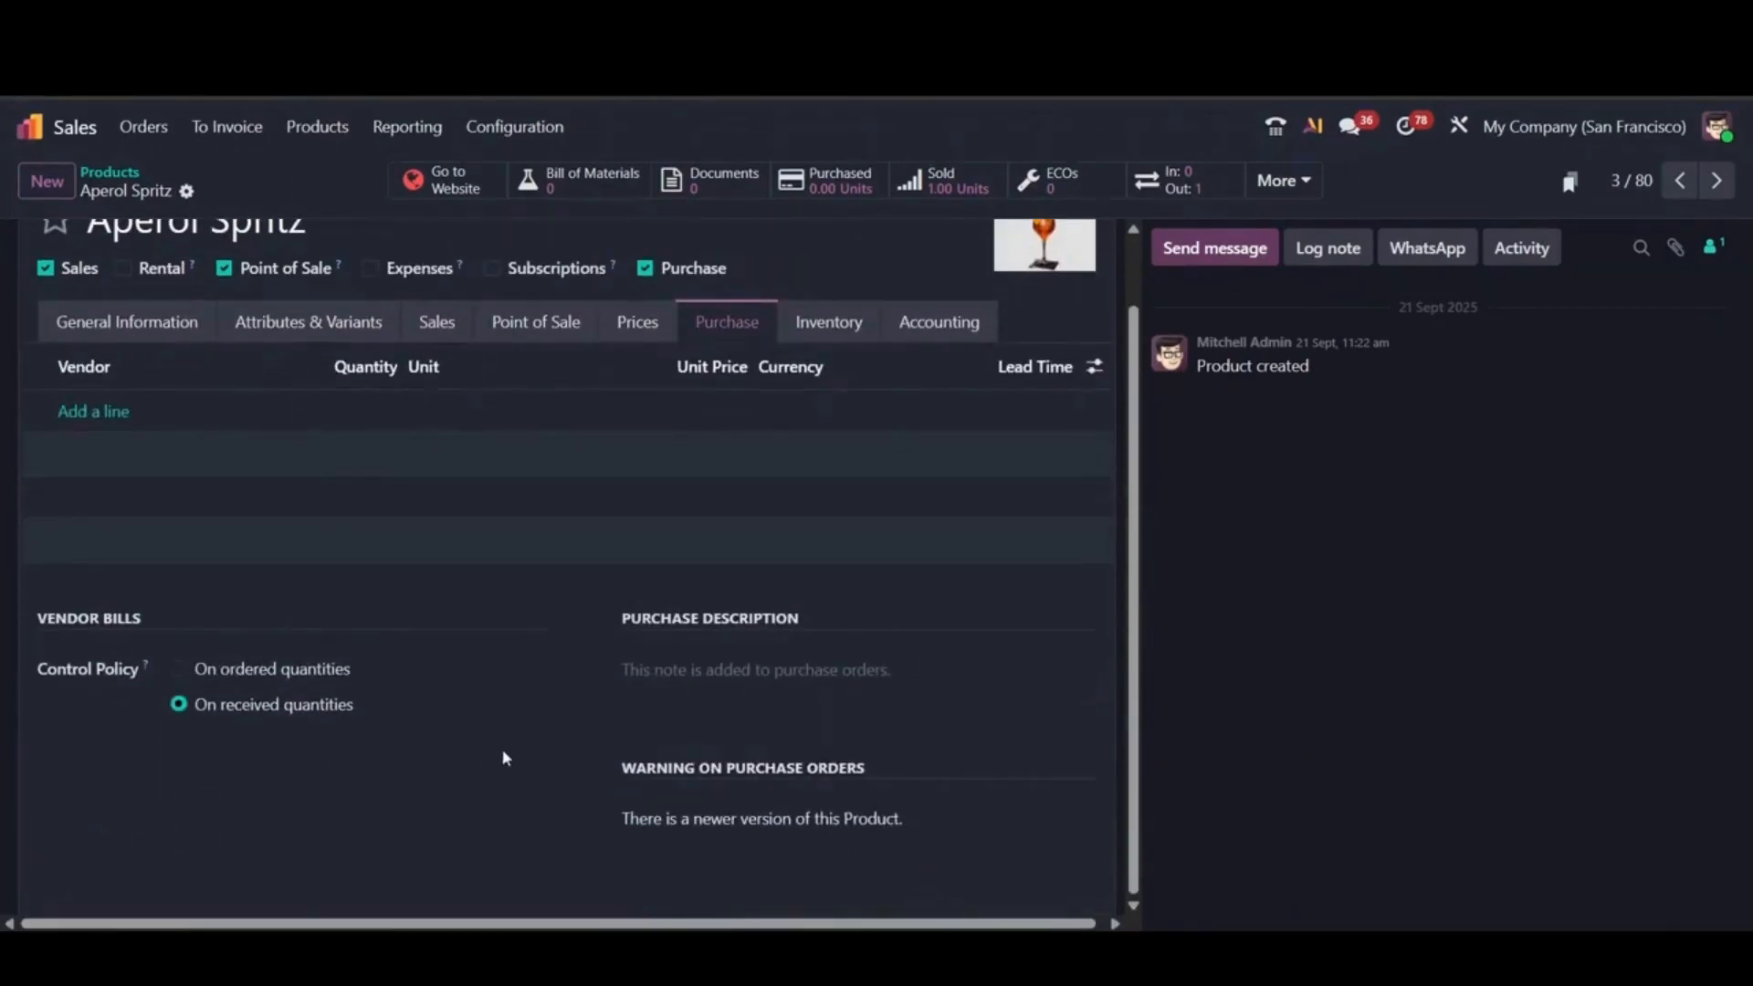
scroll(505, 757, up, 1)
click(454, 415)
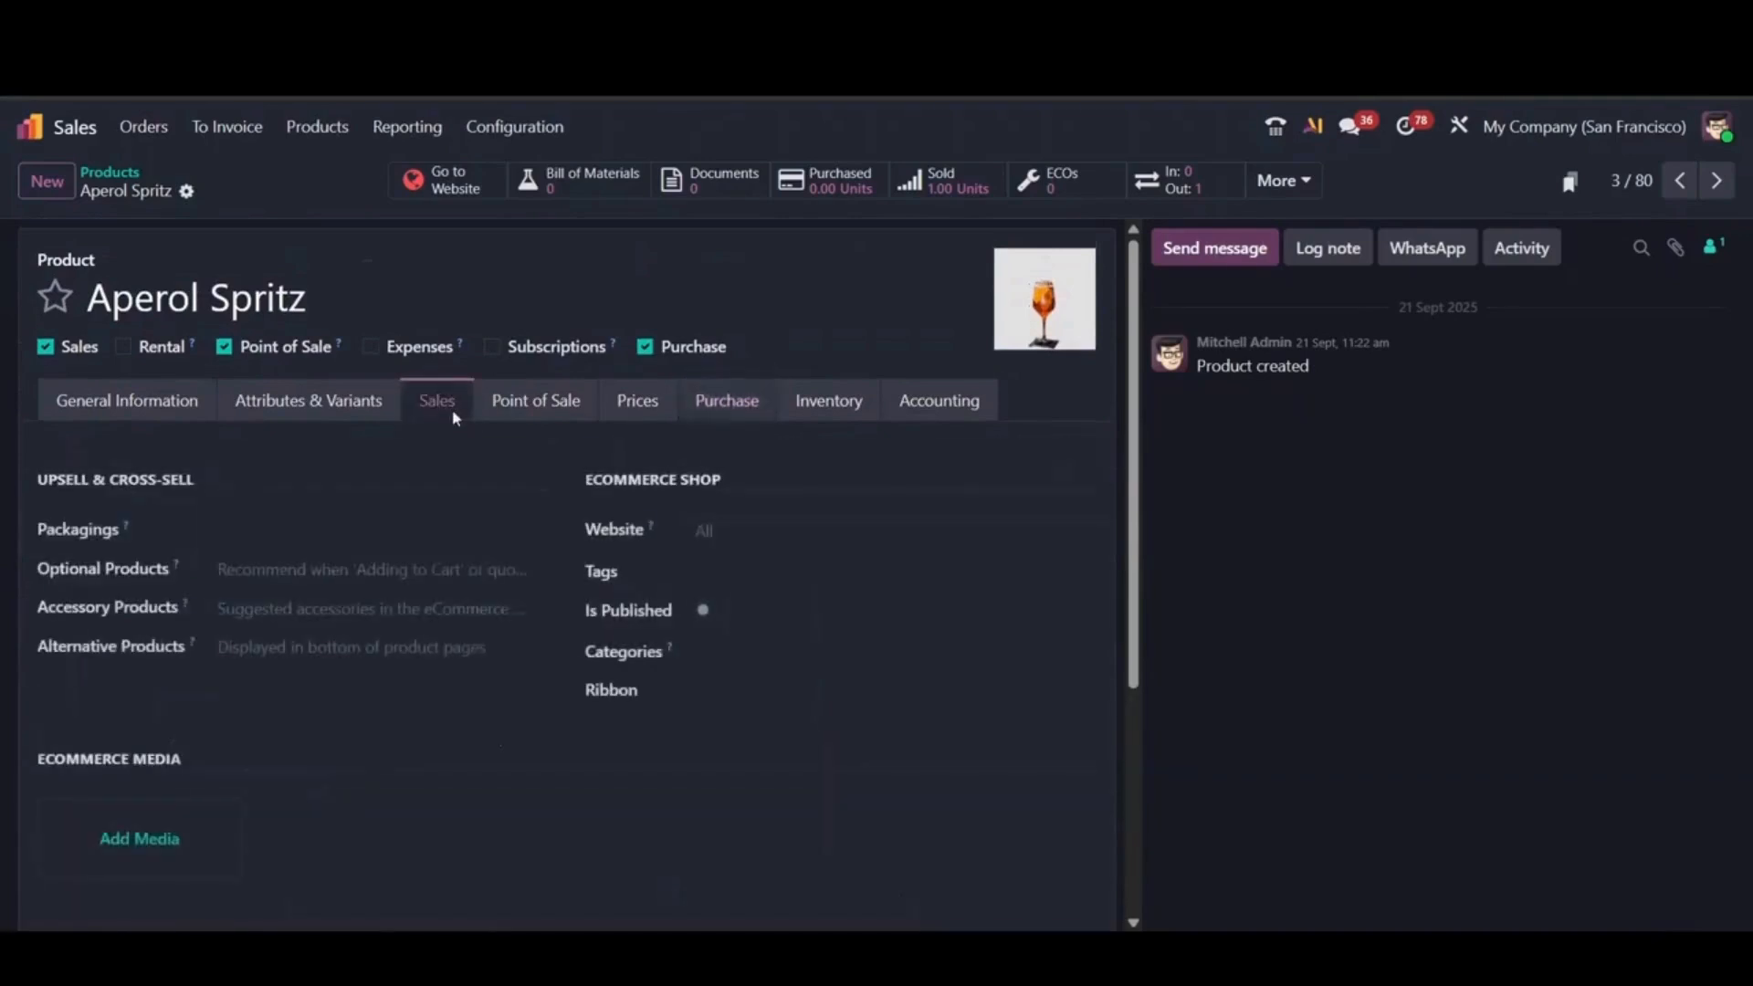
scroll(496, 630, down, 5)
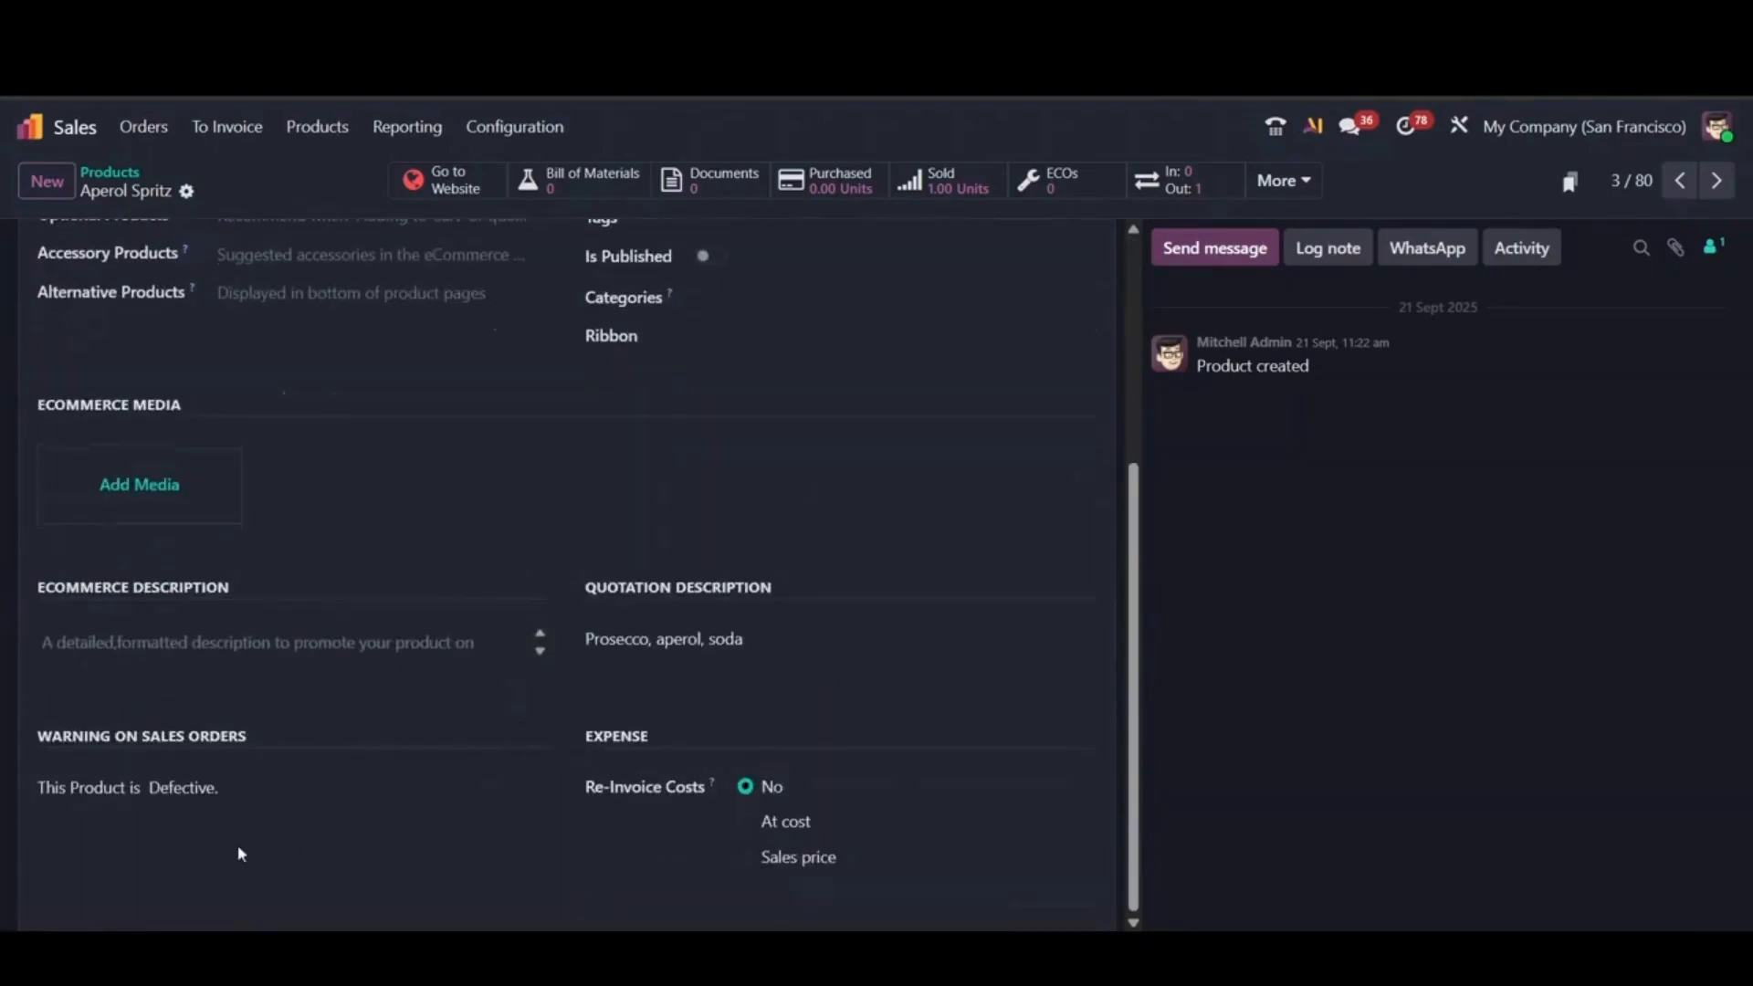
triple_click(183, 788)
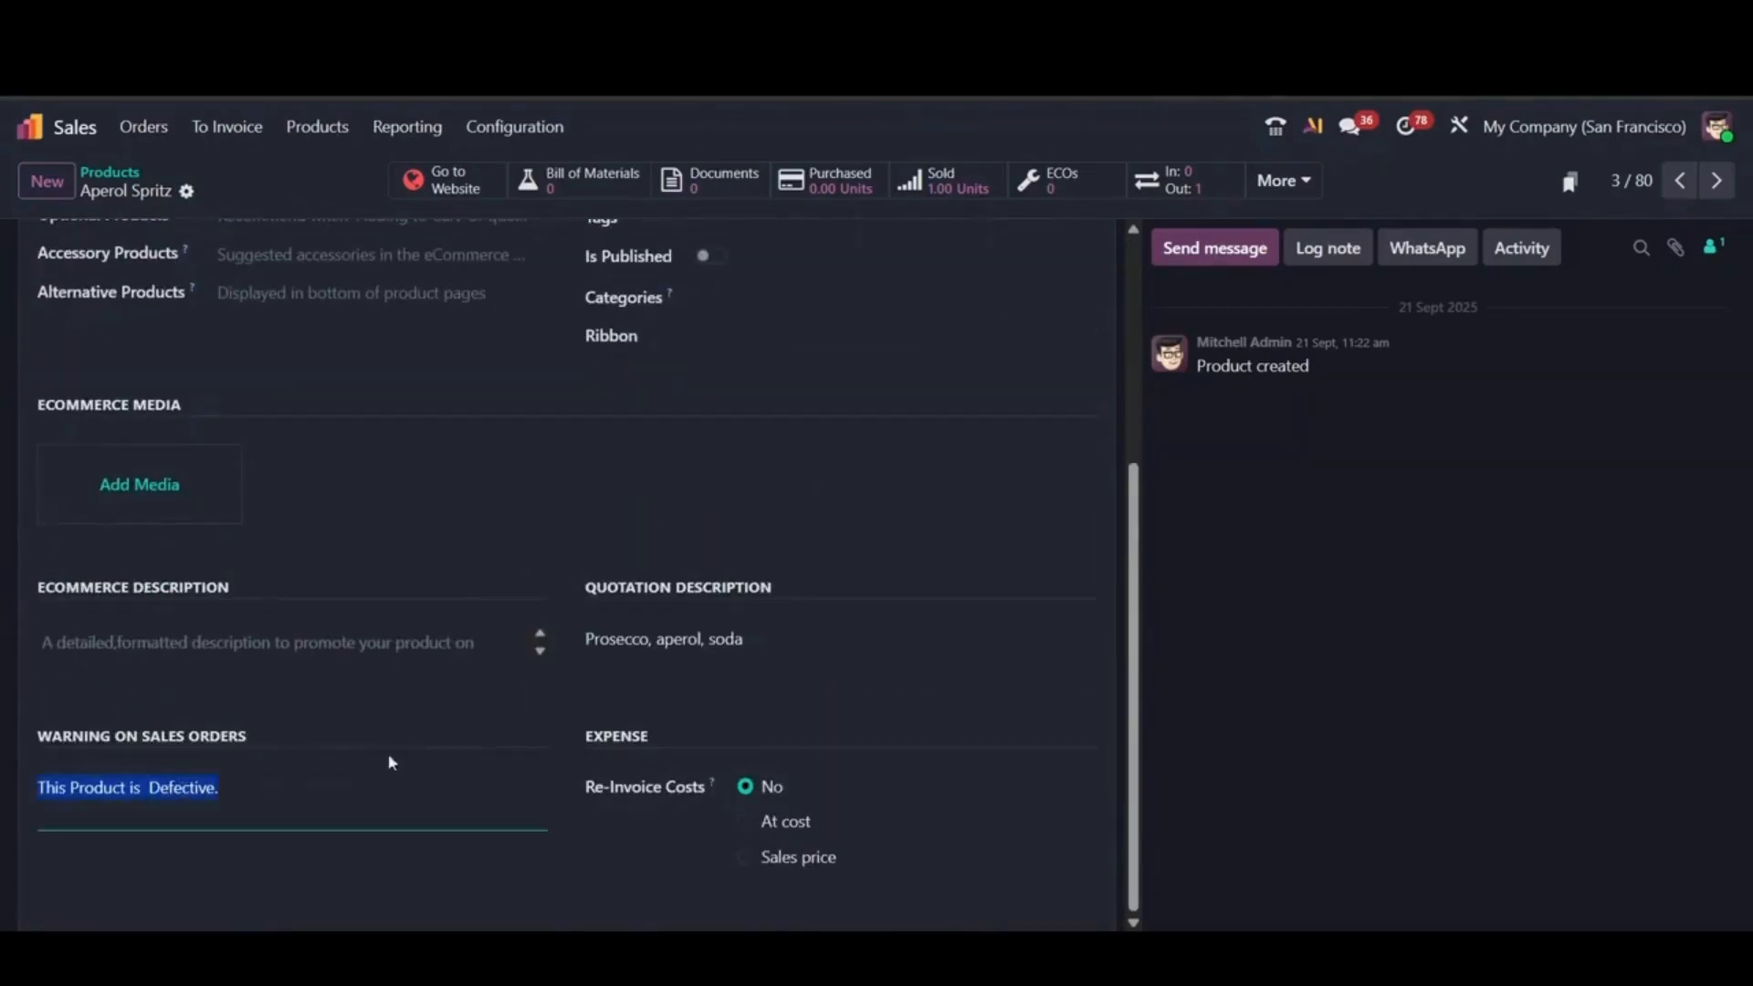
- Highlight the text of the Aperol Spritz warning on purchase orders to examine it
scroll(387, 753, up, 5)
click(727, 356)
scroll(644, 566, down, 1)
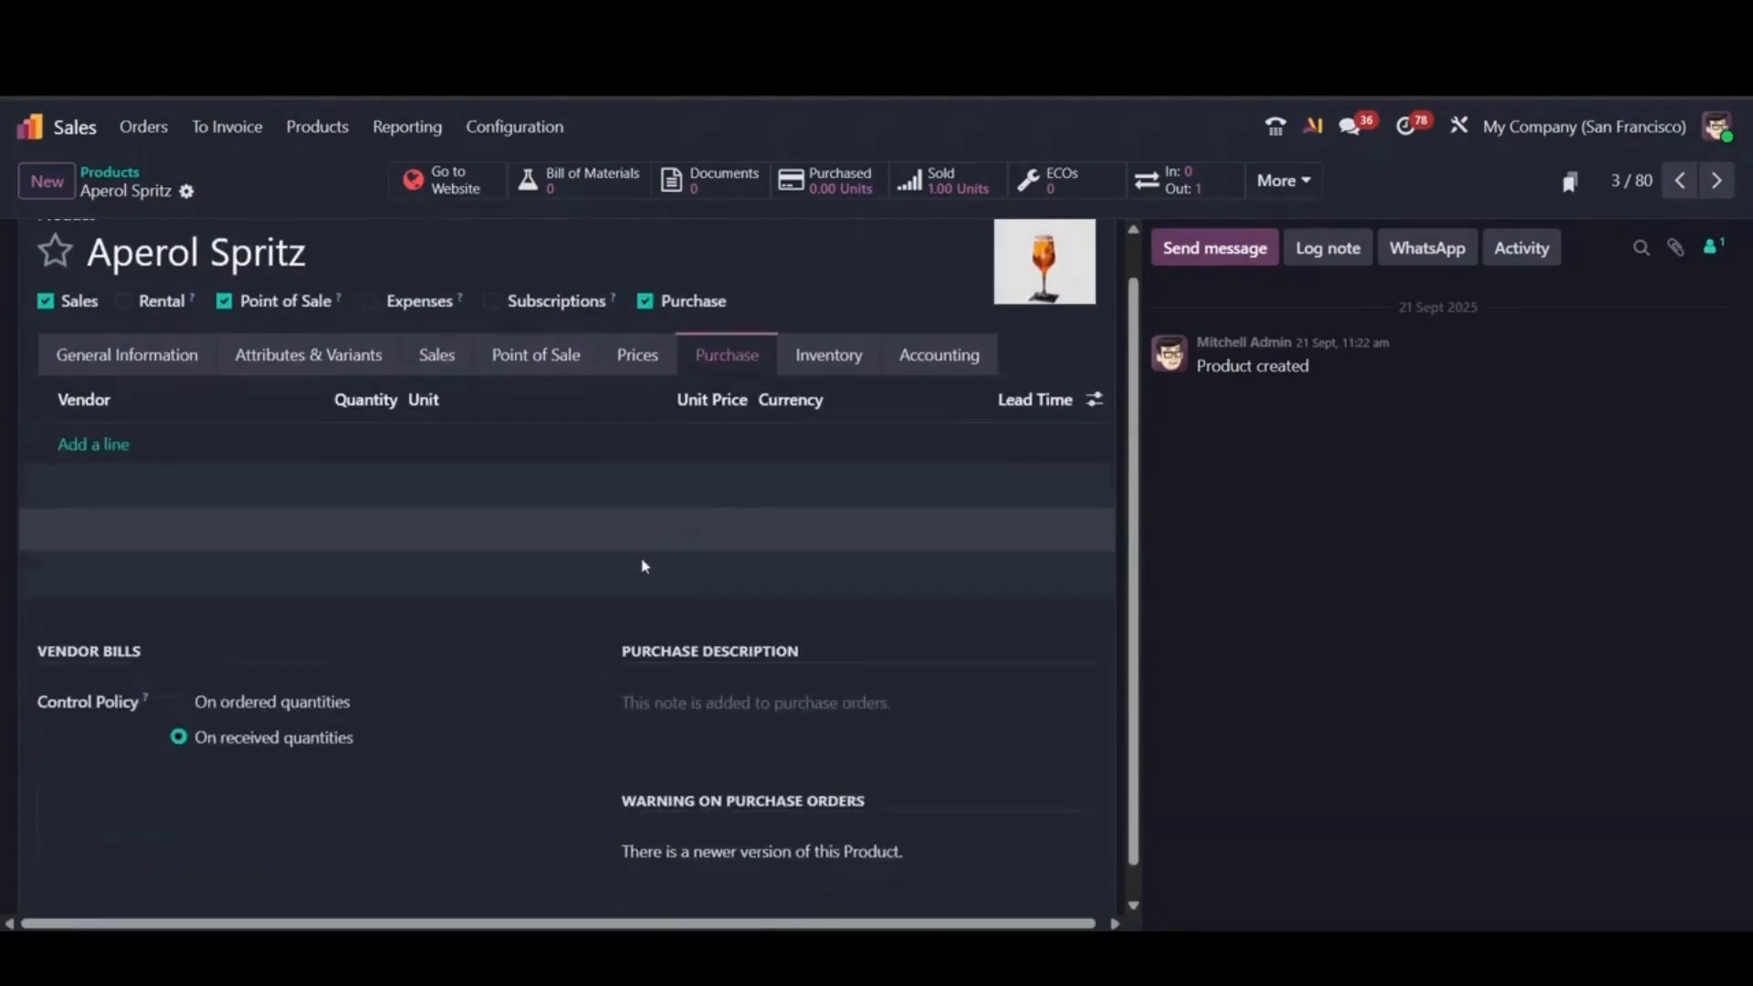
click(685, 826)
key(ctrl+a)
scroll(582, 692, up, 2)
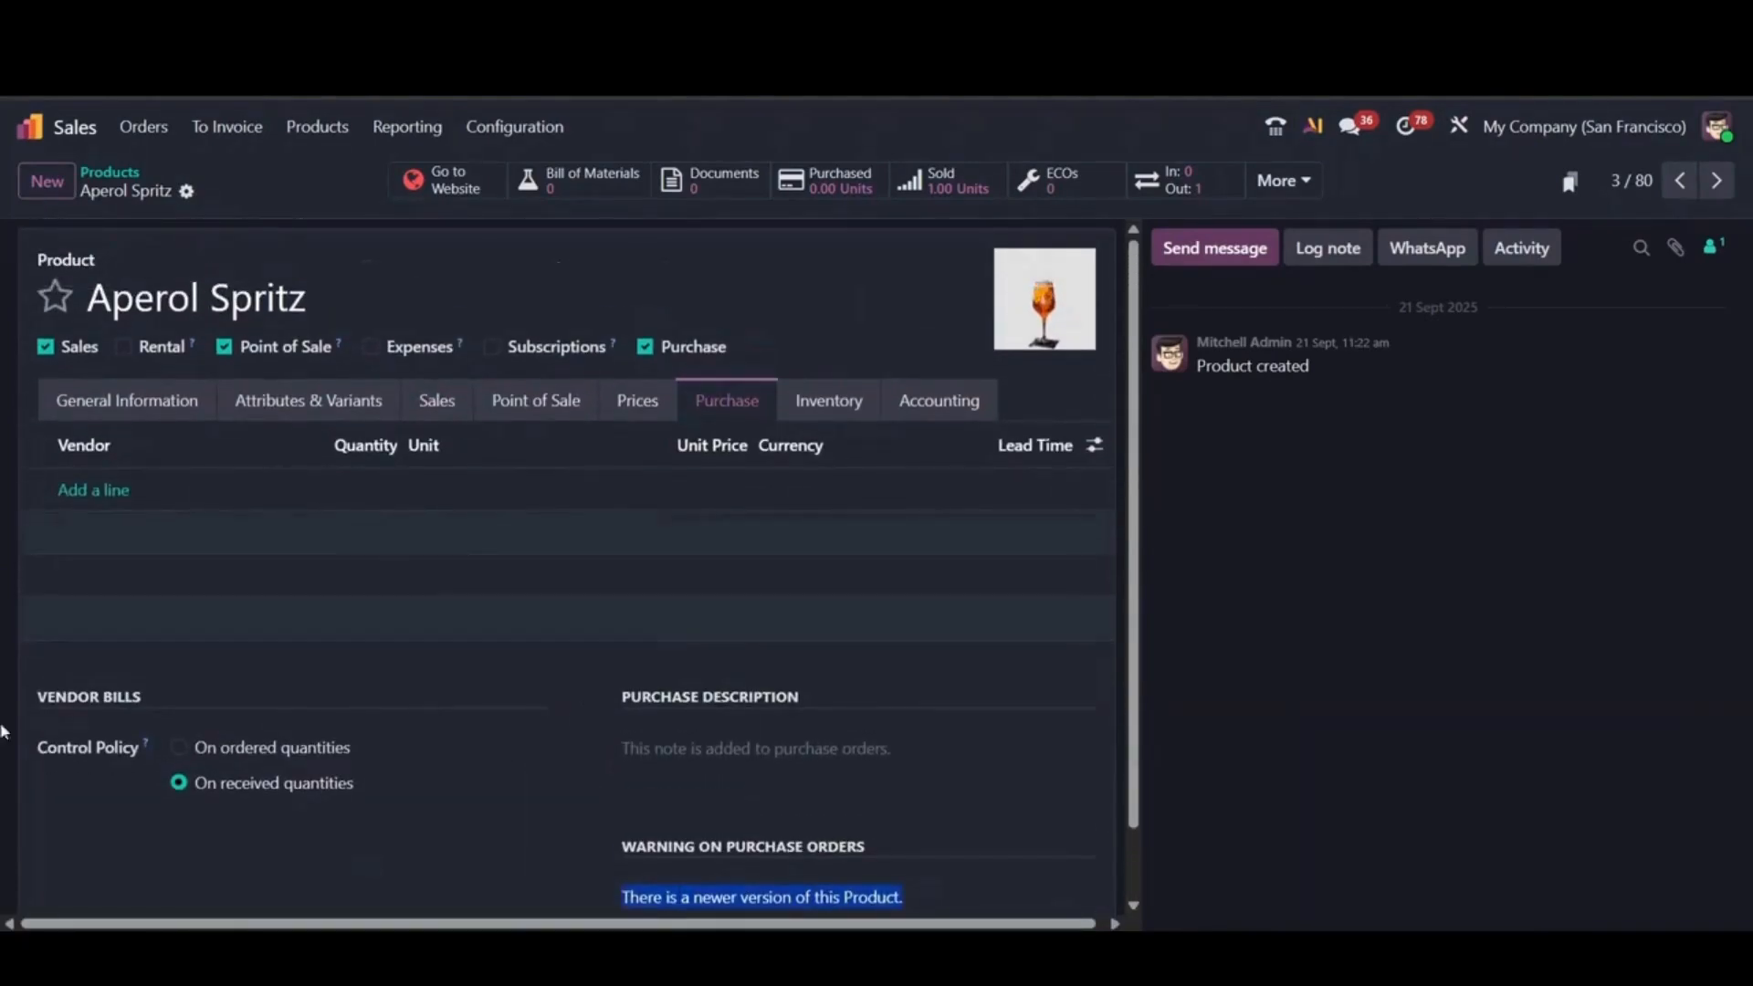
- Leave the product record and look through the overview of available apps
click(30, 127)
scroll(373, 550, down, 5)
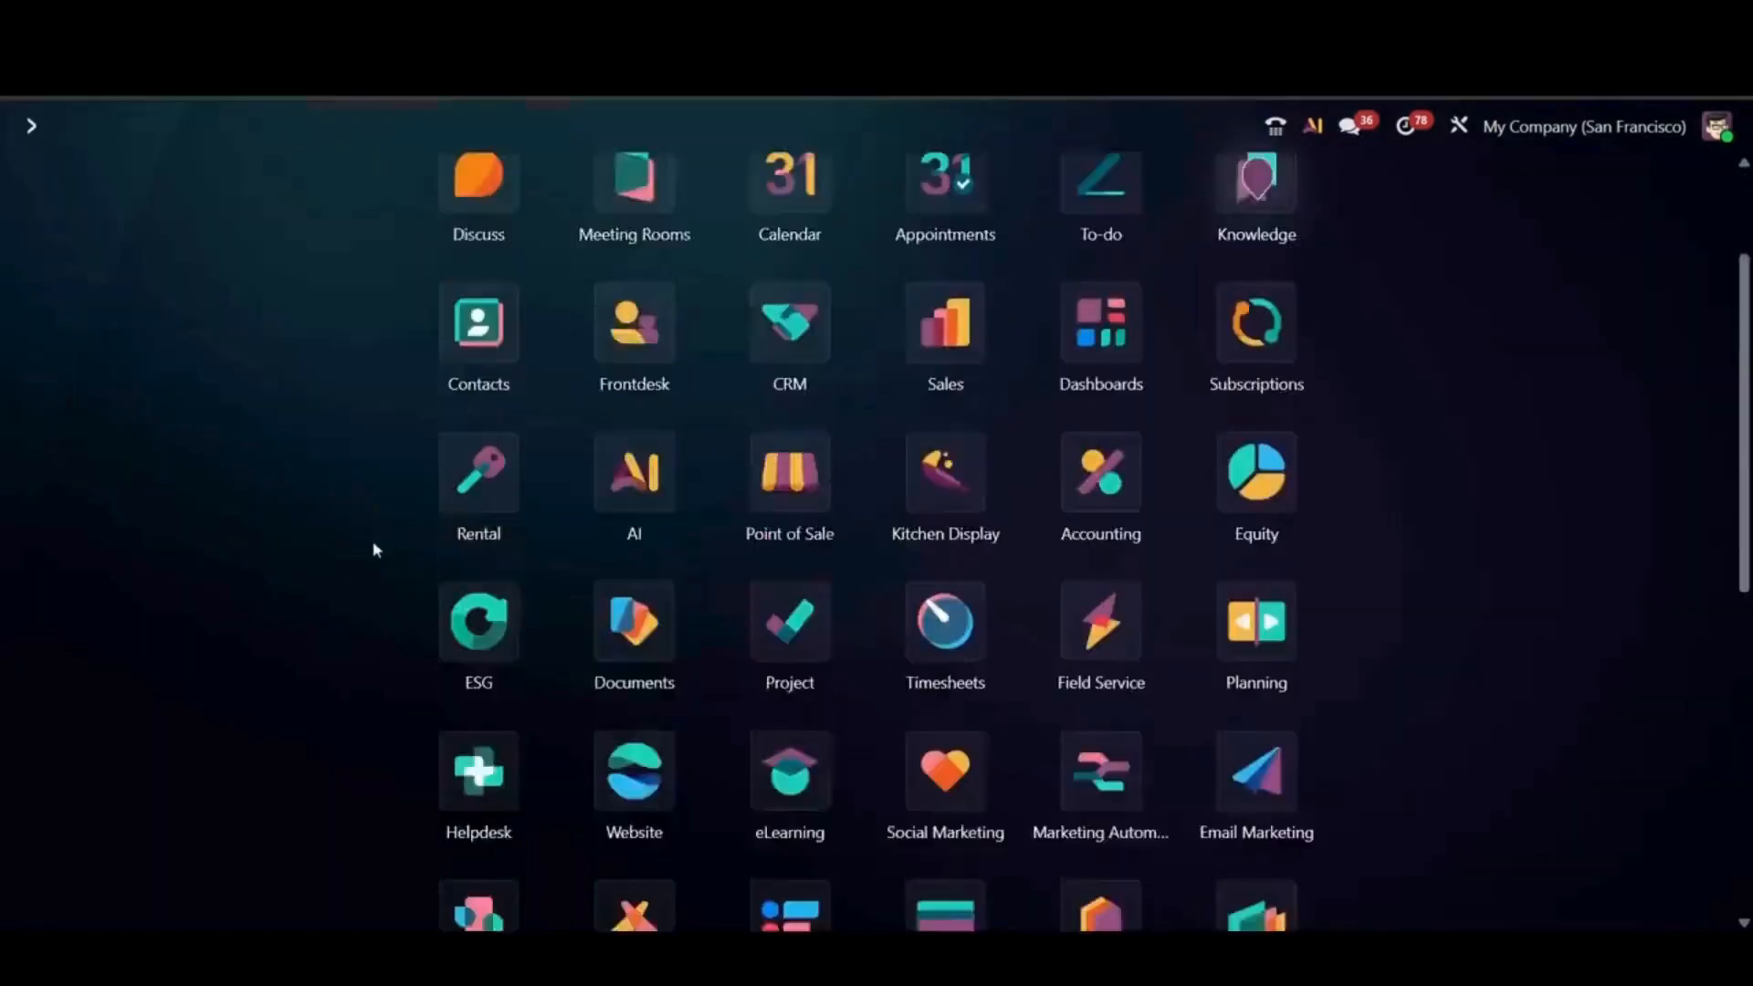
scroll(368, 527, up, 5)
scroll(364, 517, down, 5)
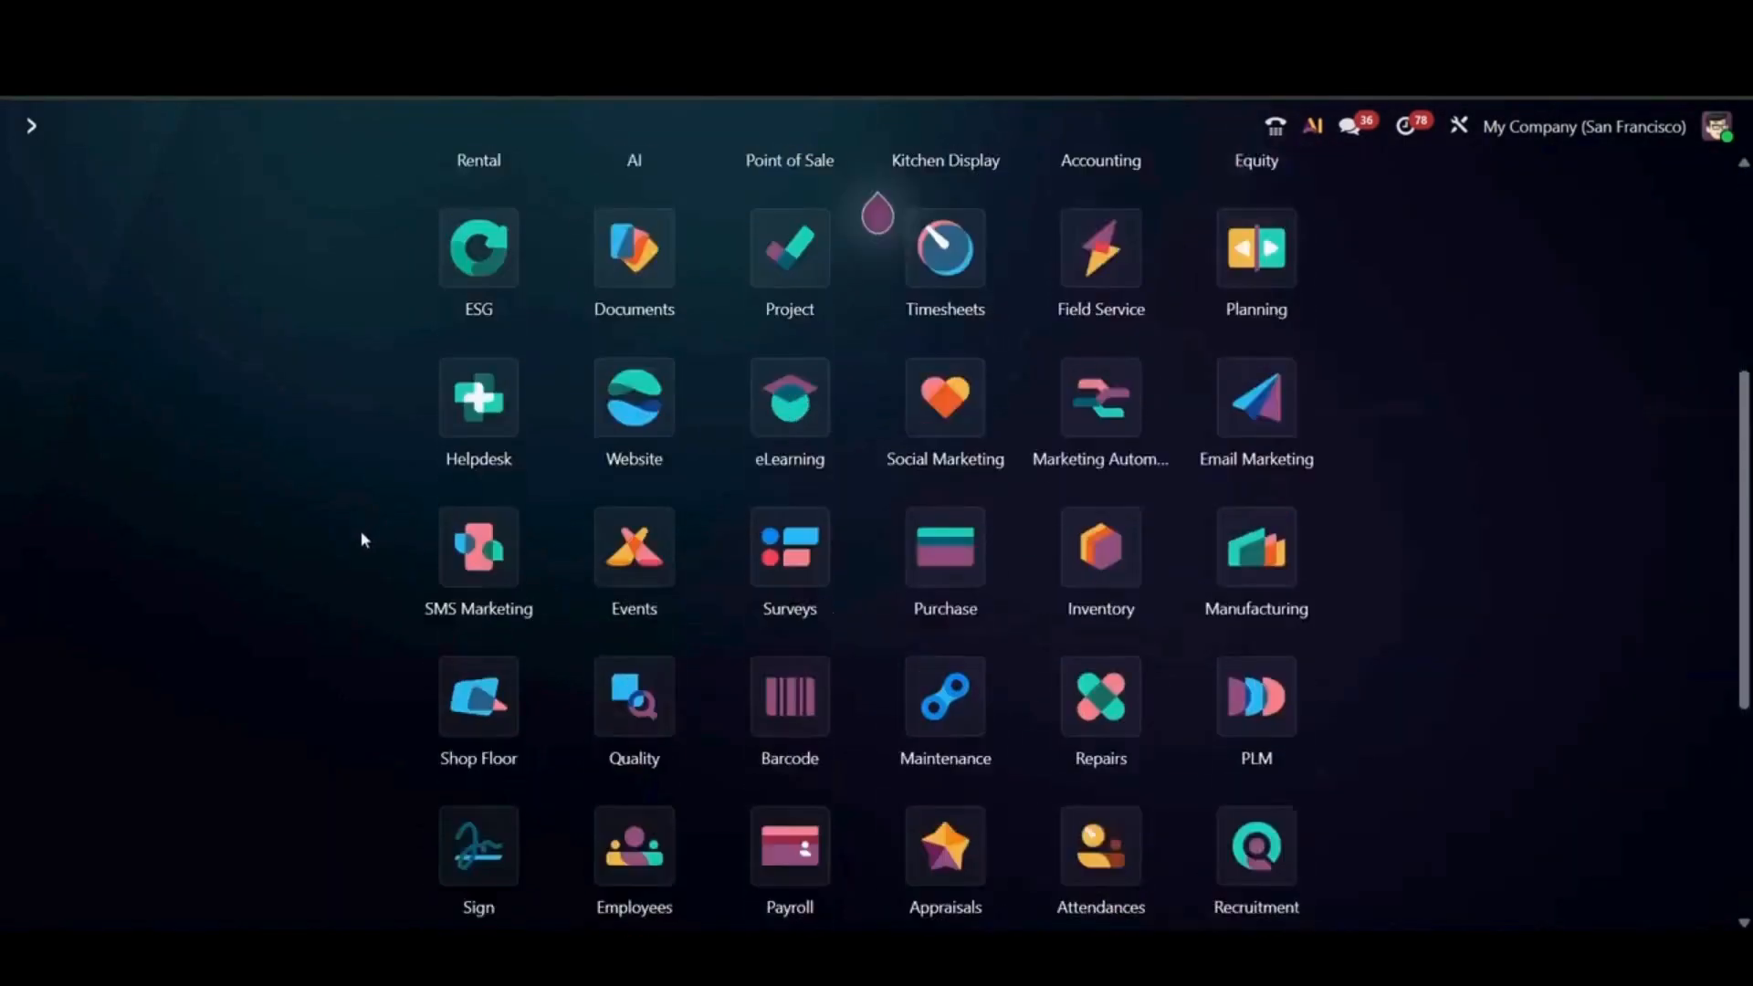
scroll(360, 536, up, 5)
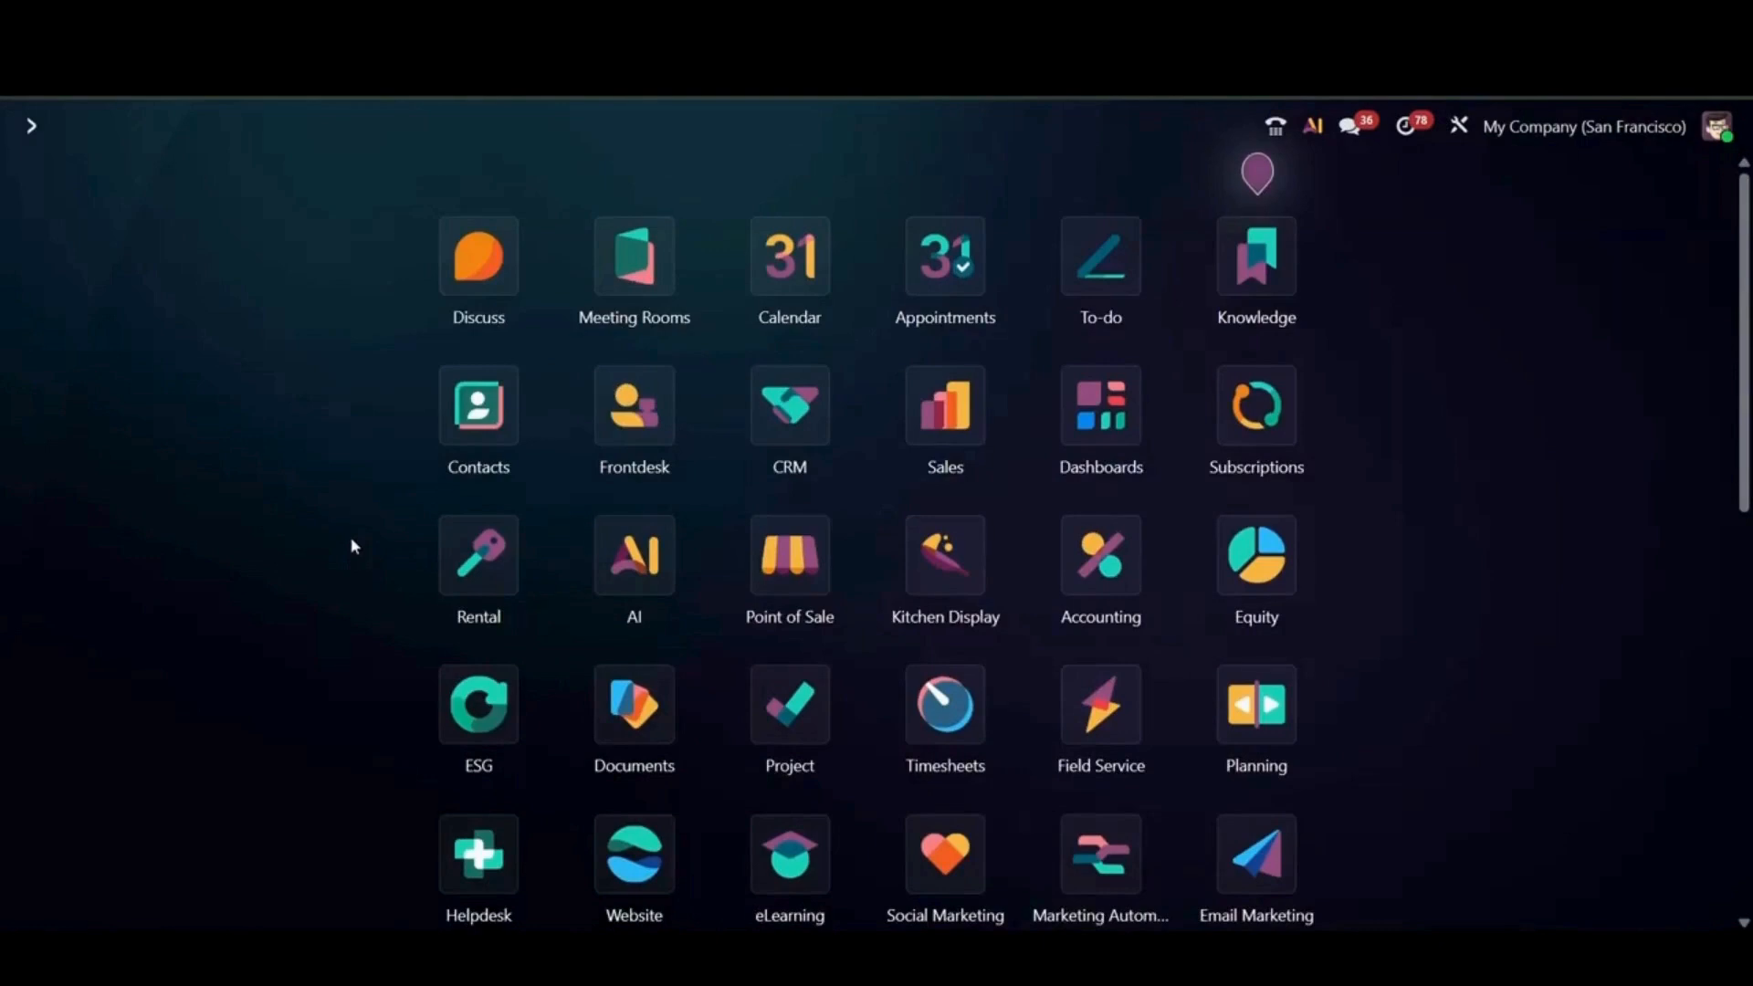